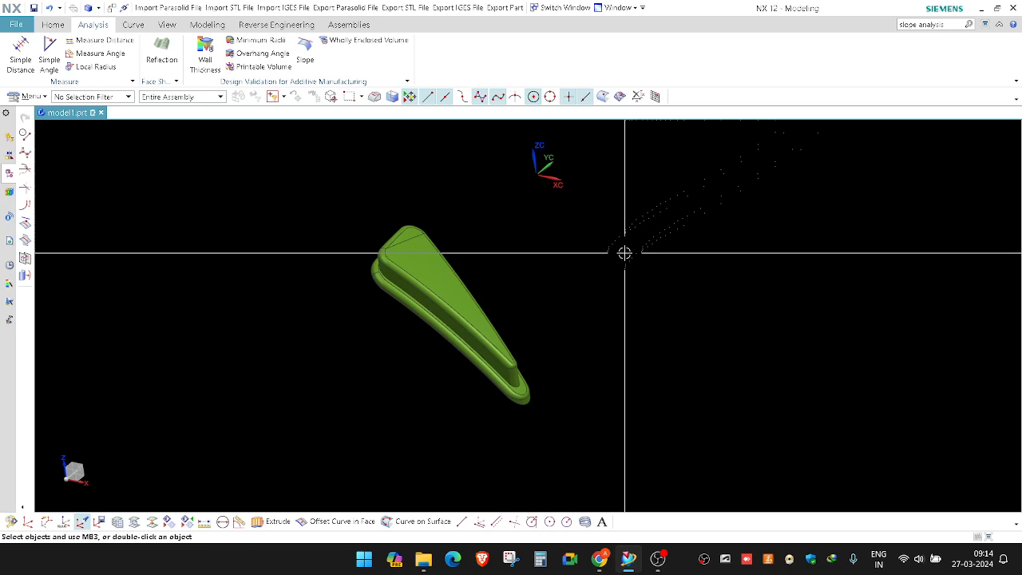
Examine the part's lower rim in a side view with wireframe display and in a shaded view.
middle_click_drag(624, 253, 387, 275)
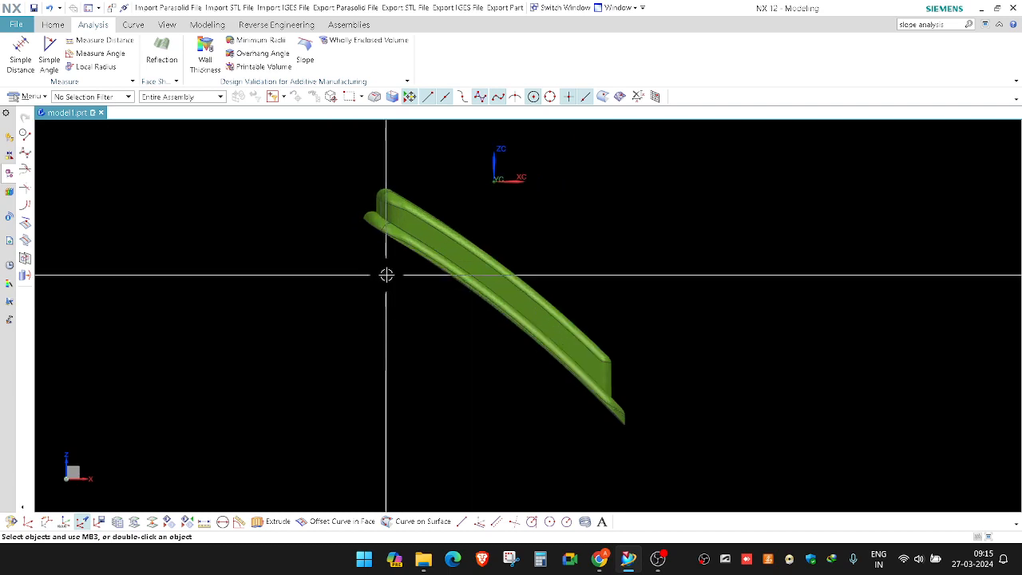
scroll(377, 246, "up", 1)
right_click(297, 259)
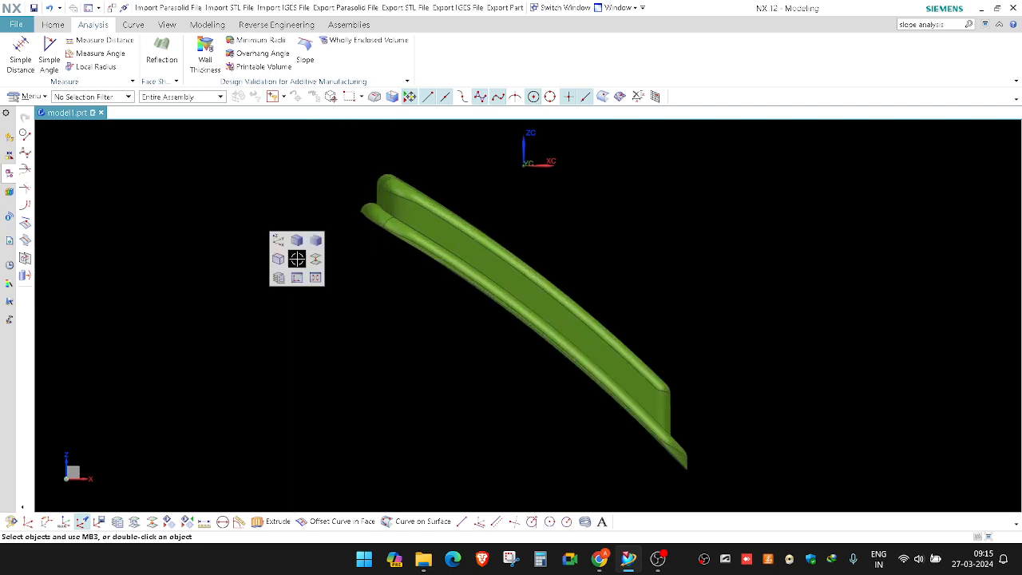
left_click(279, 258)
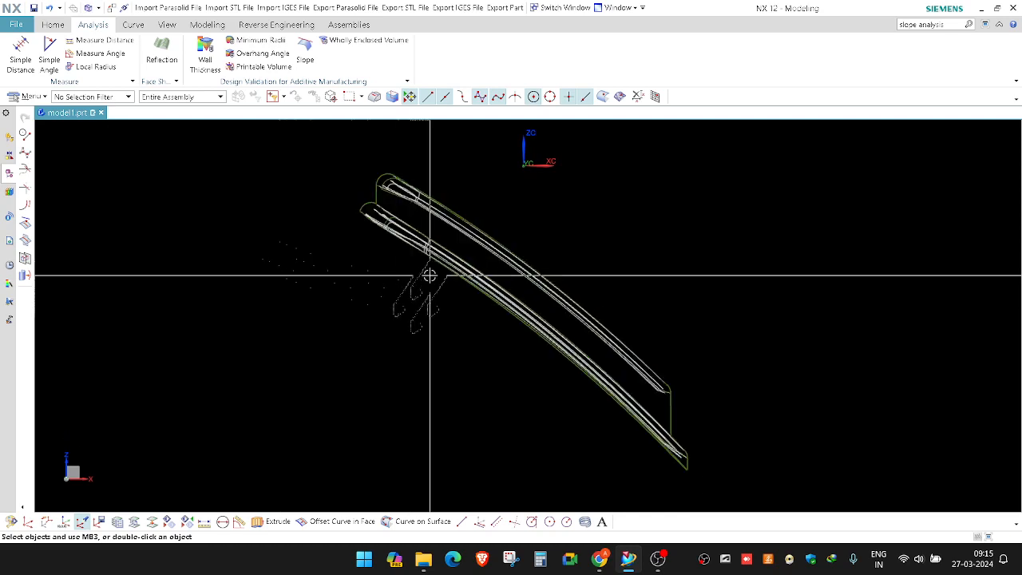
scroll(428, 277, "up", 6)
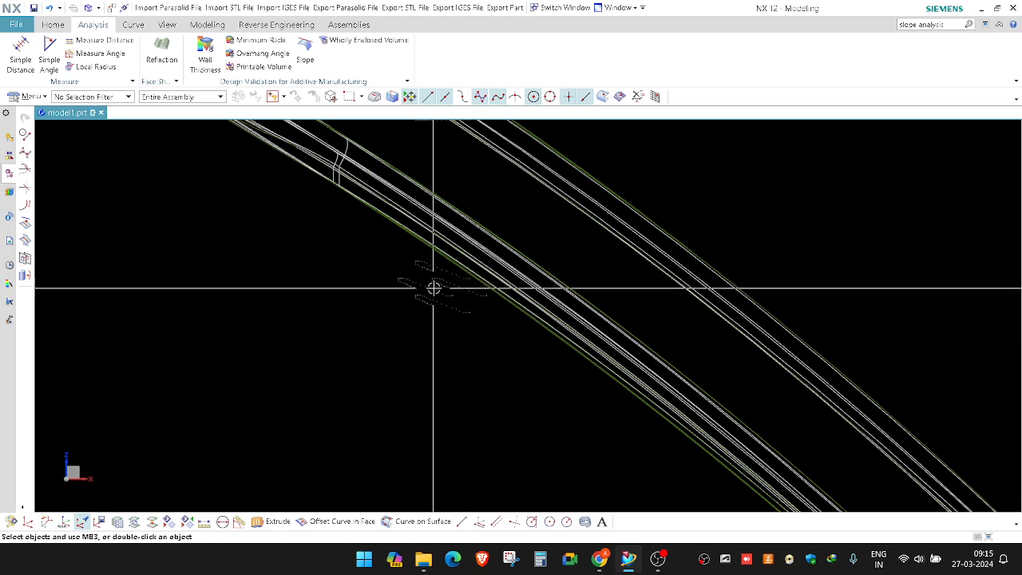
scroll(434, 289, "up", 4)
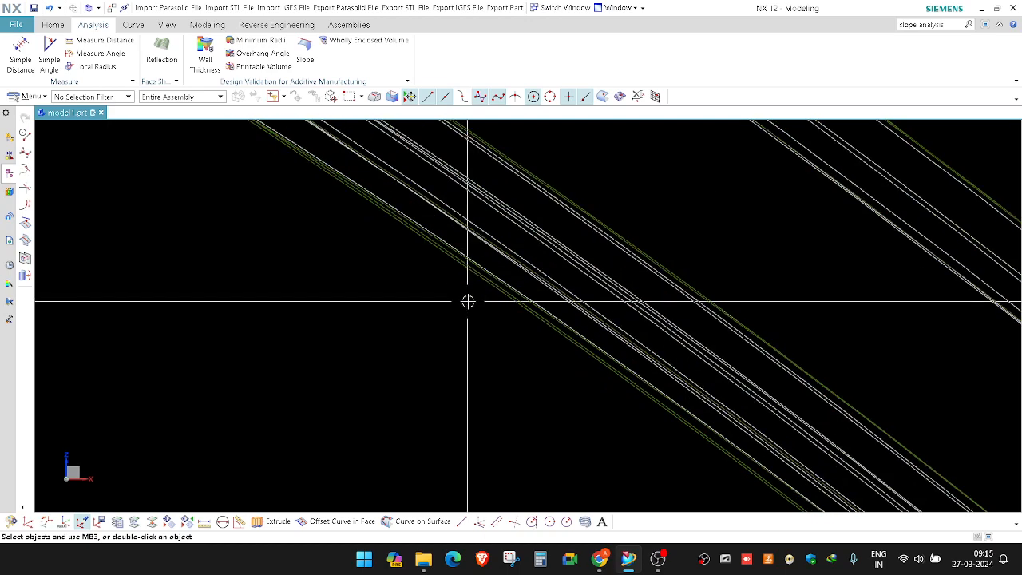
scroll(467, 301, "down", 4)
right_click_drag(468, 301, 468, 372)
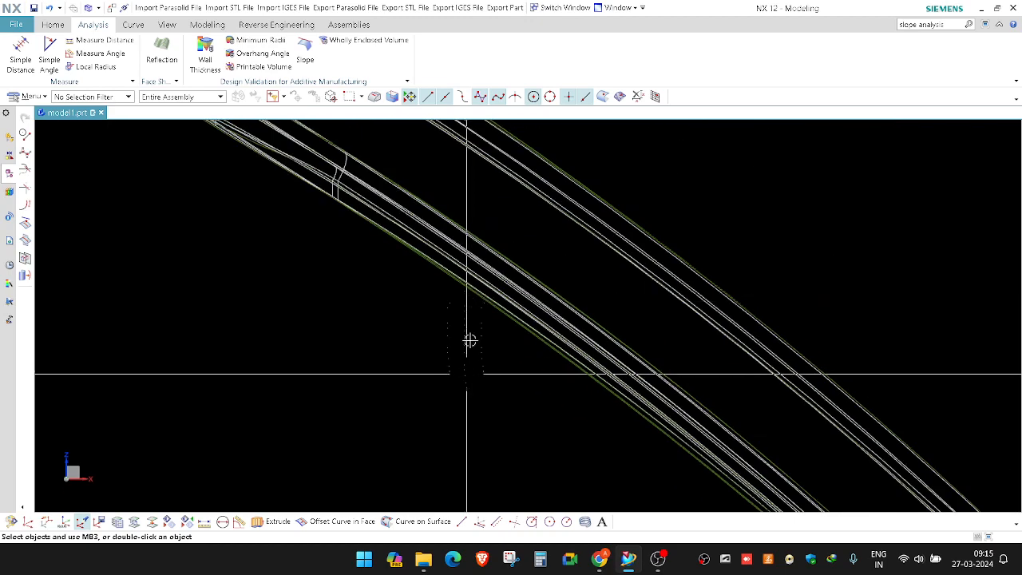
scroll(474, 277, "down", 5)
mouse_move(474, 277)
middle_mouse_down()
mouse_move(517, 280)
mouse_move(465, 312)
mouse_move(532, 315)
mouse_move(484, 319)
mouse_move(487, 331)
middle_mouse_up()
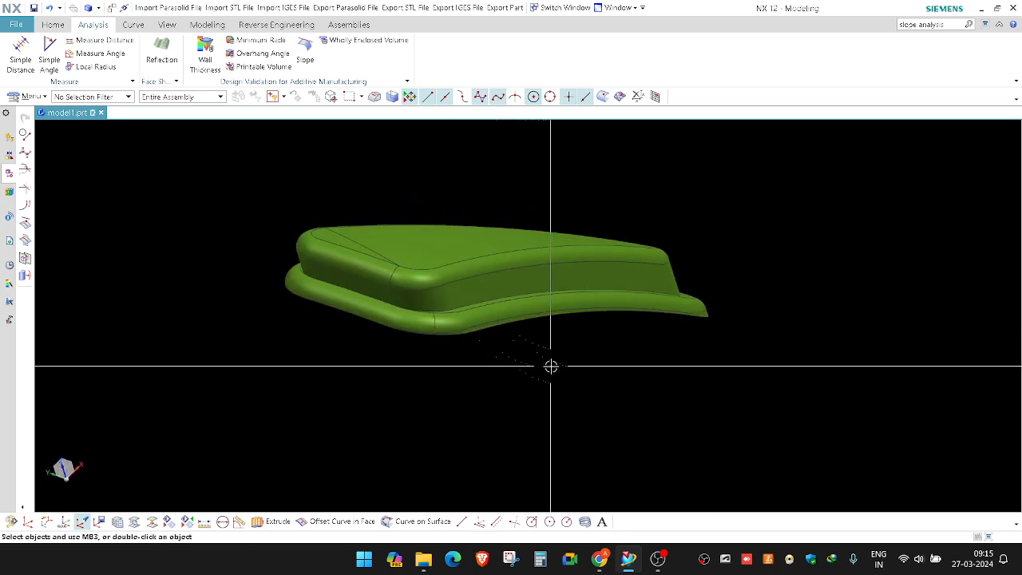
Try to derive a curve from the base's lower rim edge with Curve Length, shortened by 42 mm at its end.
key("l")
left_click(555, 317)
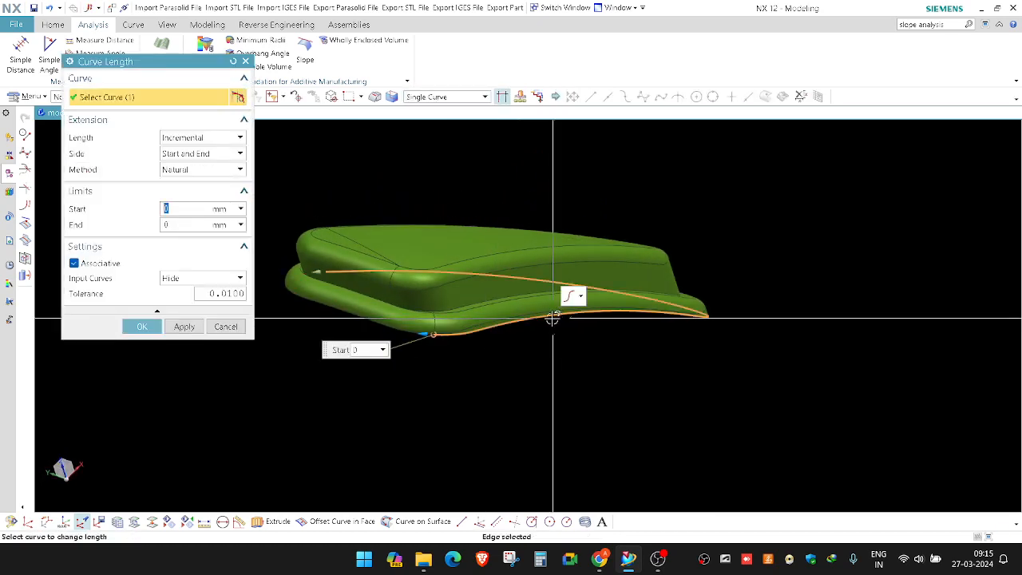
middle_click_drag(511, 339, 394, 311)
left_click_drag(392, 308, 553, 306)
middle_click_drag(583, 386, 562, 349, "shift")
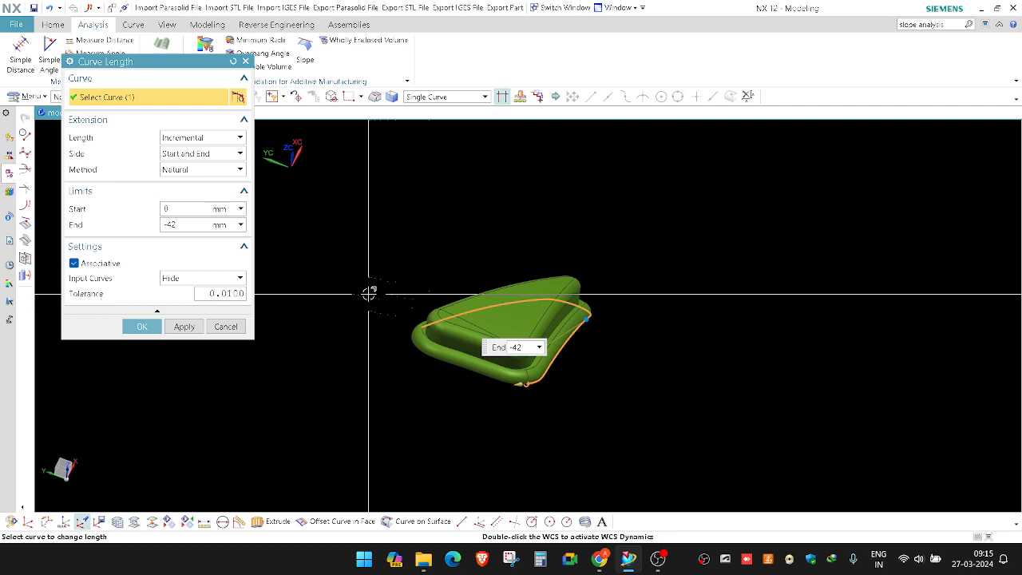
scroll(555, 379, "up", 4)
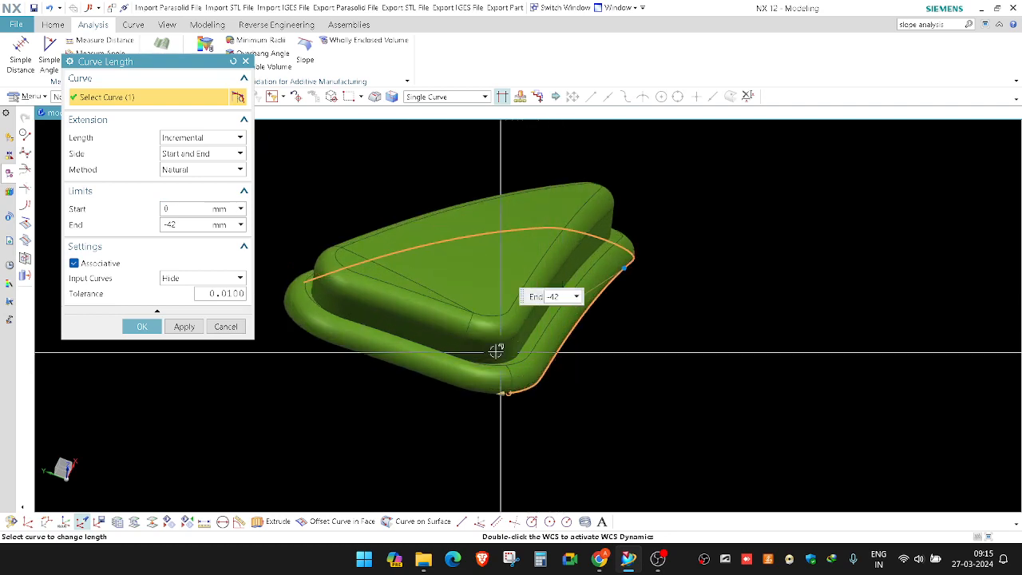
middle_click(496, 351)
middle_click_drag(496, 351, 456, 345)
key("F4")
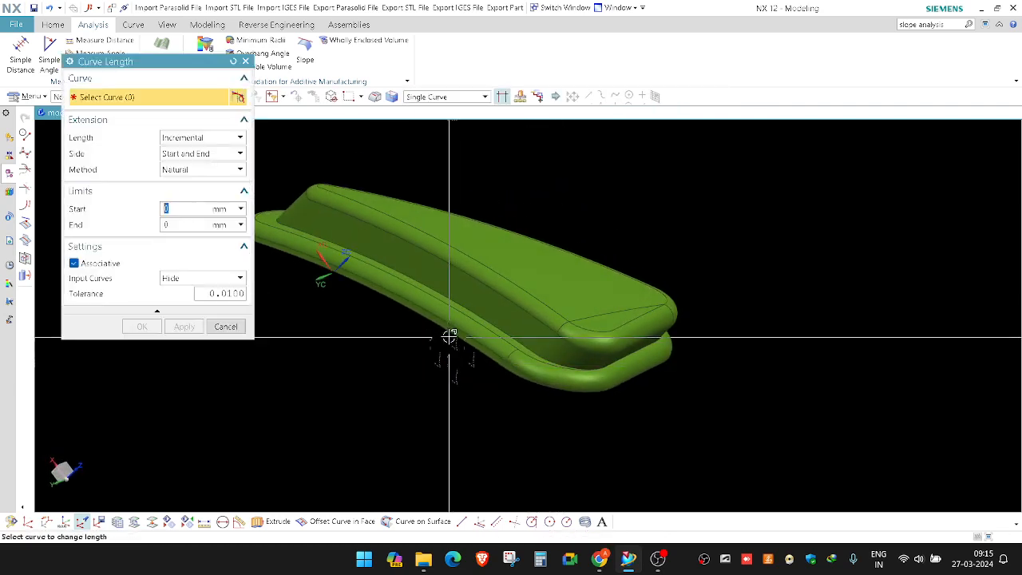
left_click(451, 334)
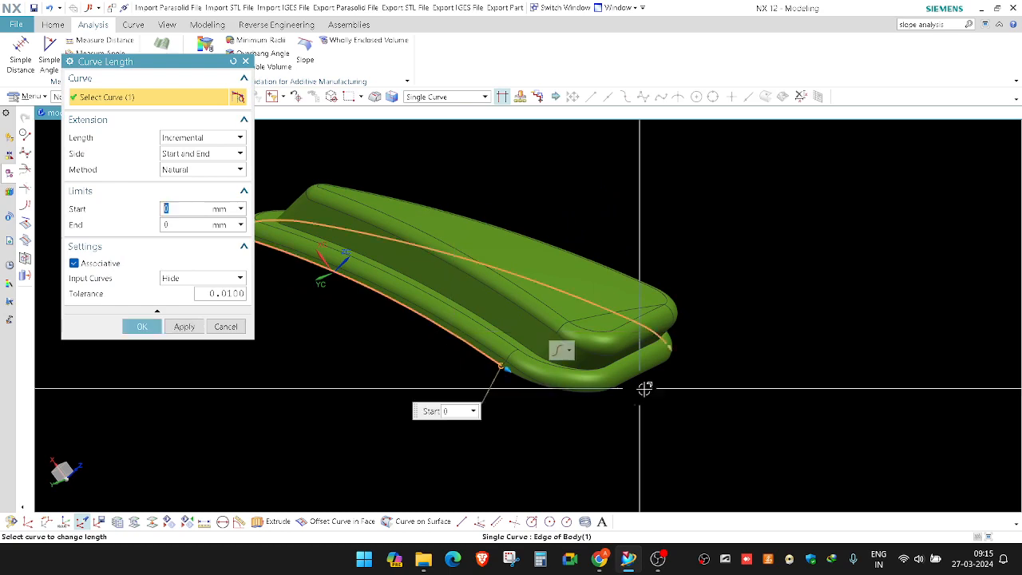
middle_click(699, 404)
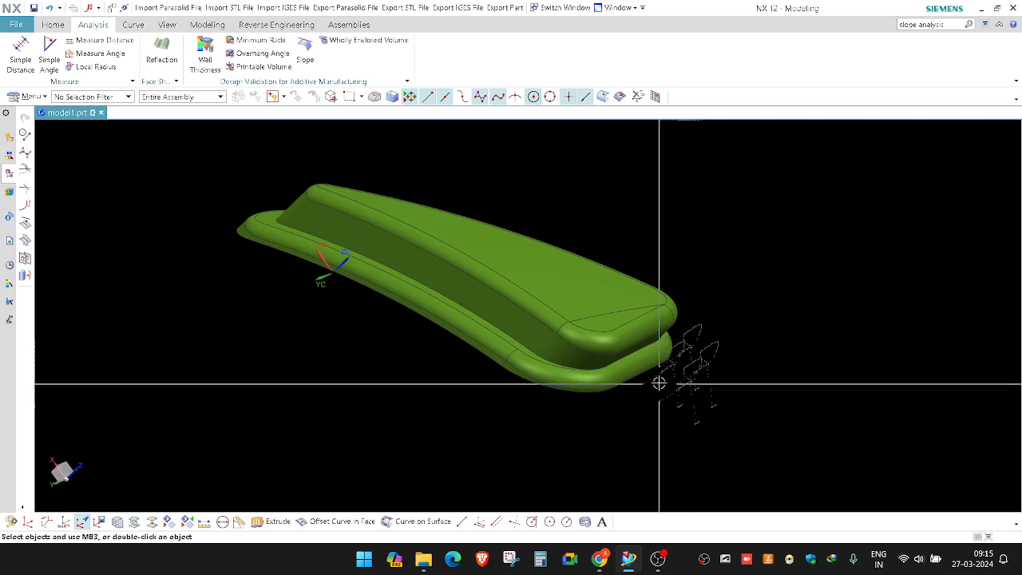
Create a curve from the base's lower rim edge with Curve Length, shortened by 38 mm at its end.
middle_click_drag(659, 383, 527, 345)
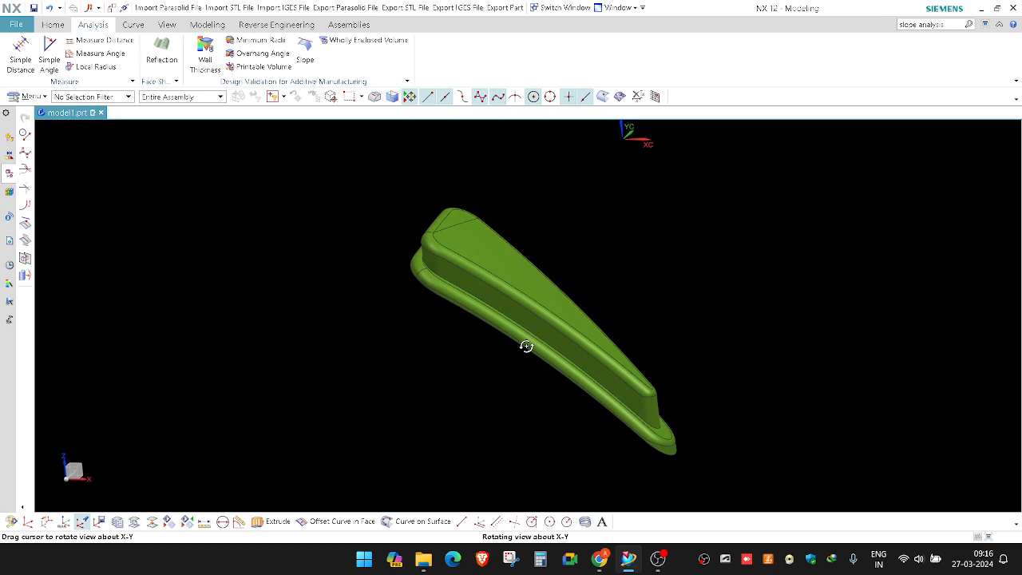
scroll(463, 346, "down", 3)
scroll(476, 368, "up", 2)
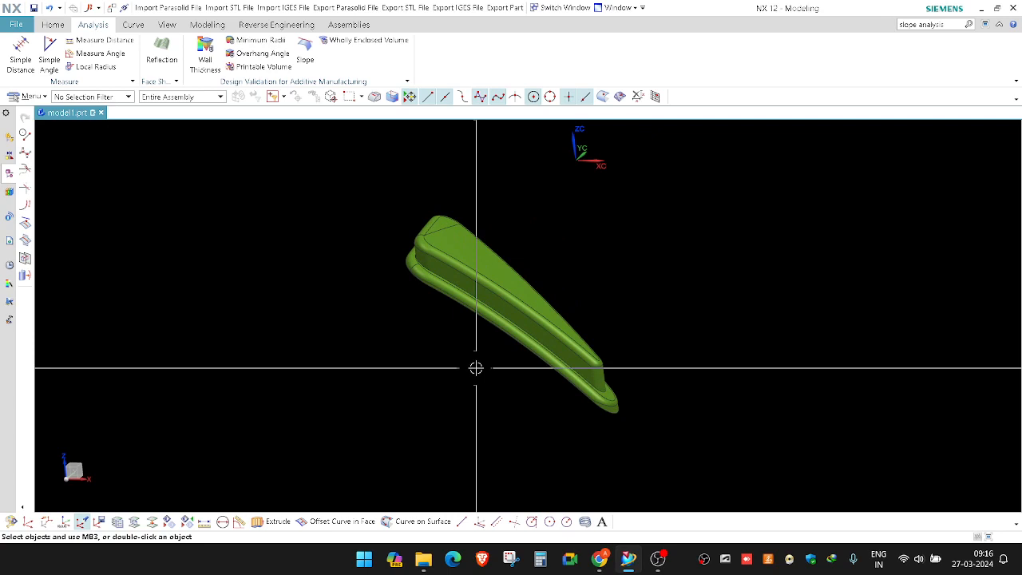
scroll(484, 357, "up", 2)
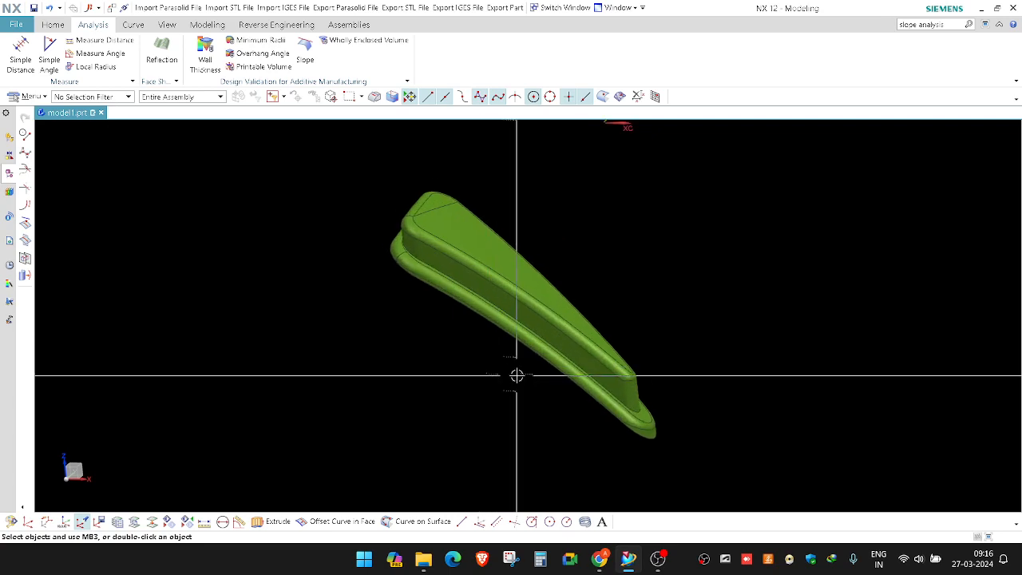
middle_click_drag(516, 375, 484, 386)
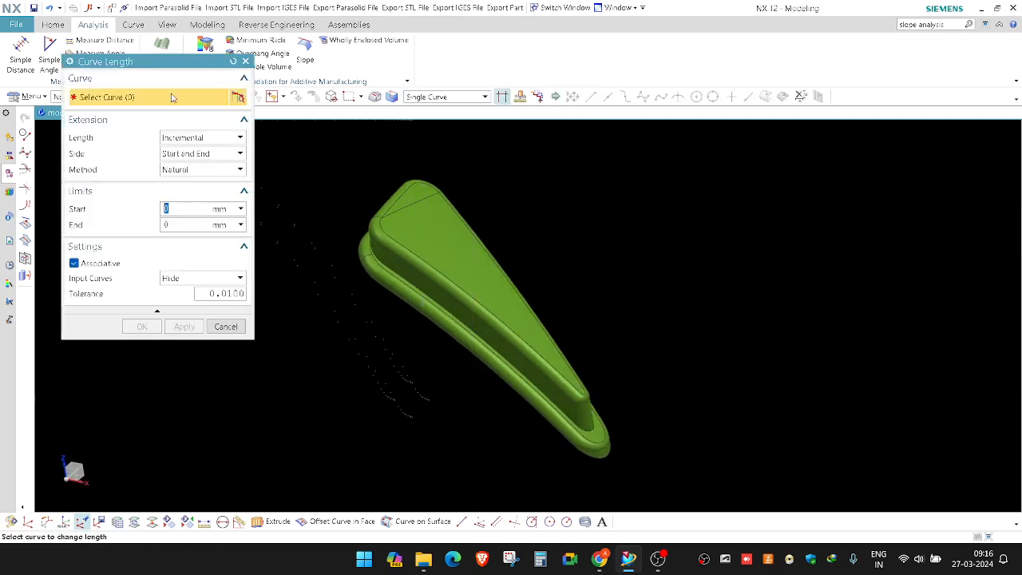
left_click_drag(175, 64, 167, 127)
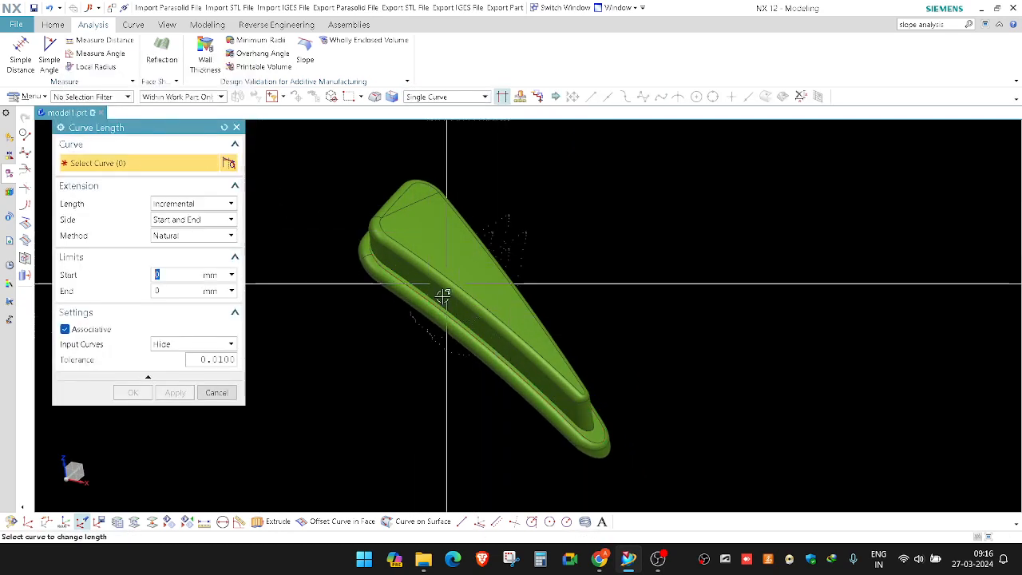
left_click(454, 345)
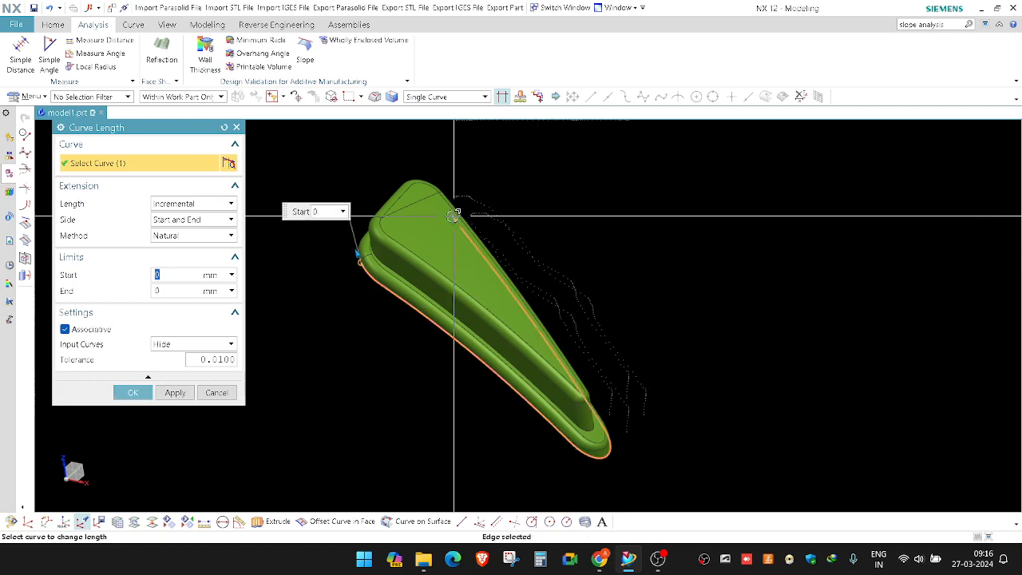
left_click_drag(456, 216, 547, 452)
scroll(366, 254, "up", 2)
middle_click_drag(359, 335, 361, 264, "shift")
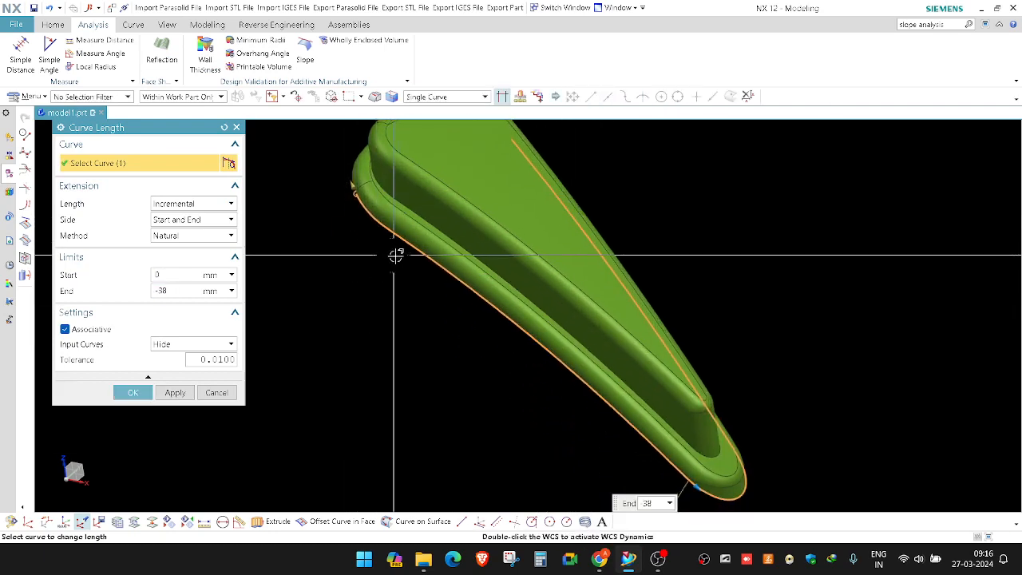
scroll(394, 256, "down", 1)
left_click(132, 392)
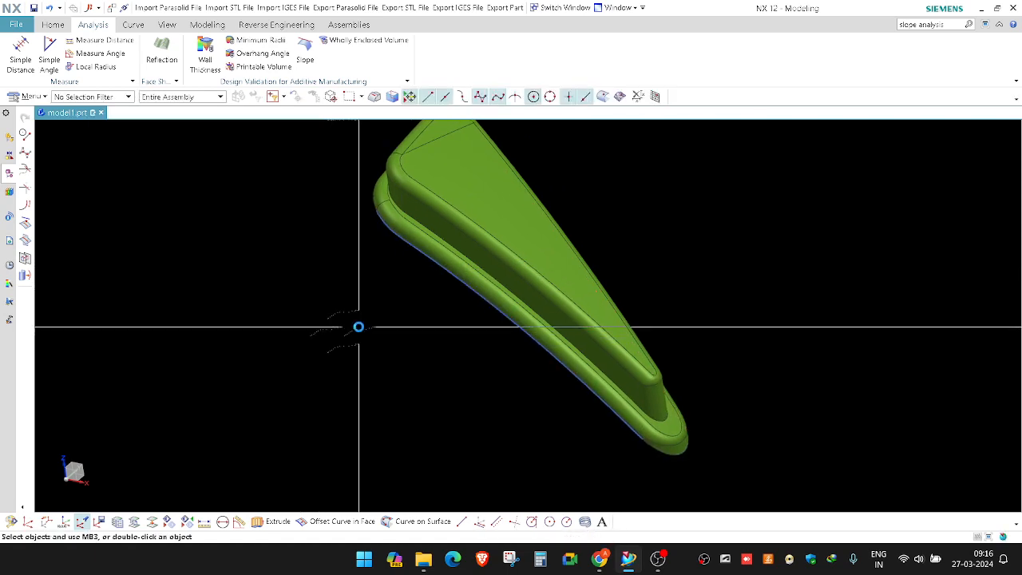
Start an Extrude of the shortened rim curve as a single curve, directed along the negative YC axis away from the part.
key("x")
scroll(407, 328, "down", 1)
left_click(457, 96)
left_click(466, 110)
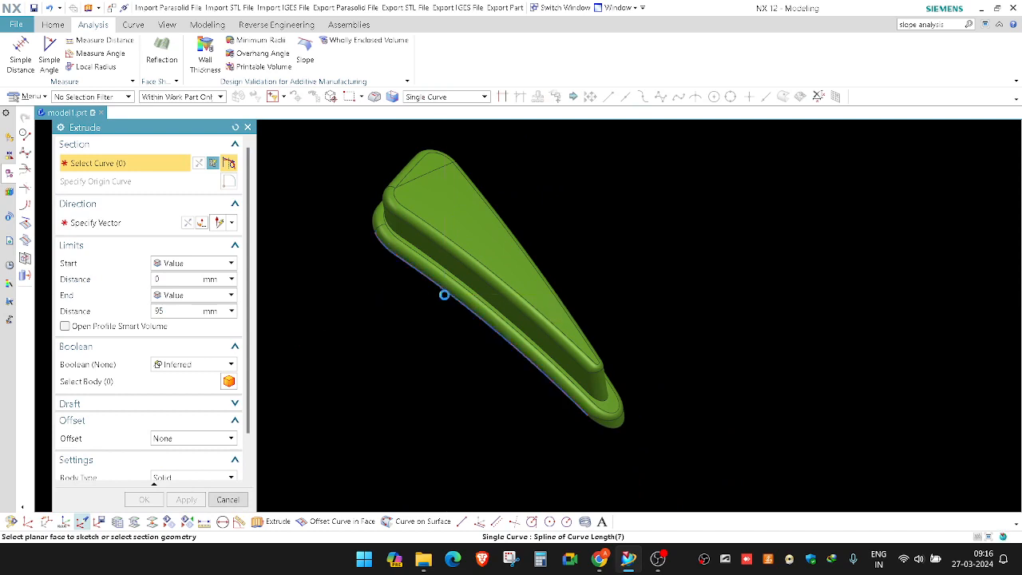
left_click(444, 294)
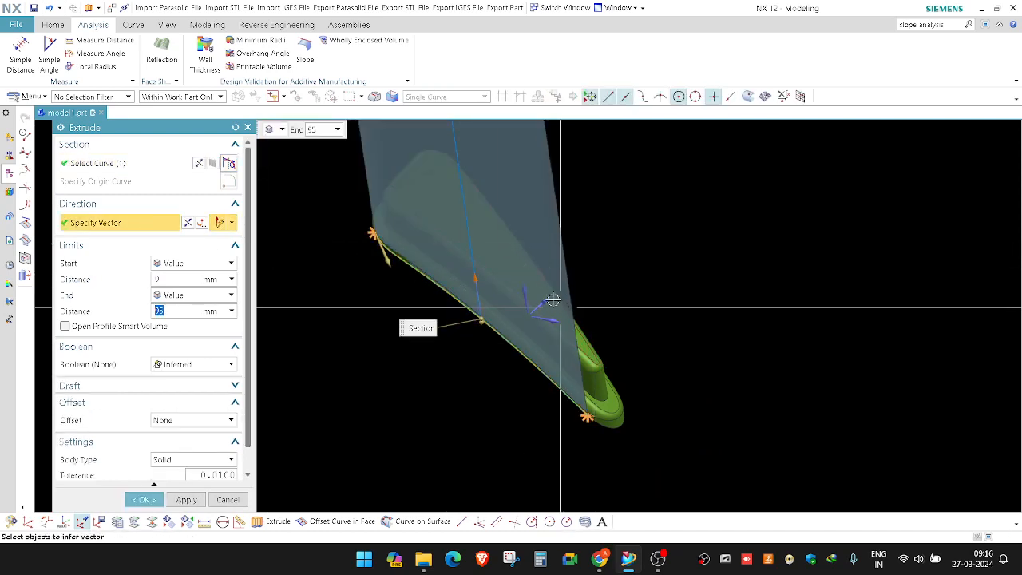
left_click(549, 300)
scroll(568, 309, "down", 2)
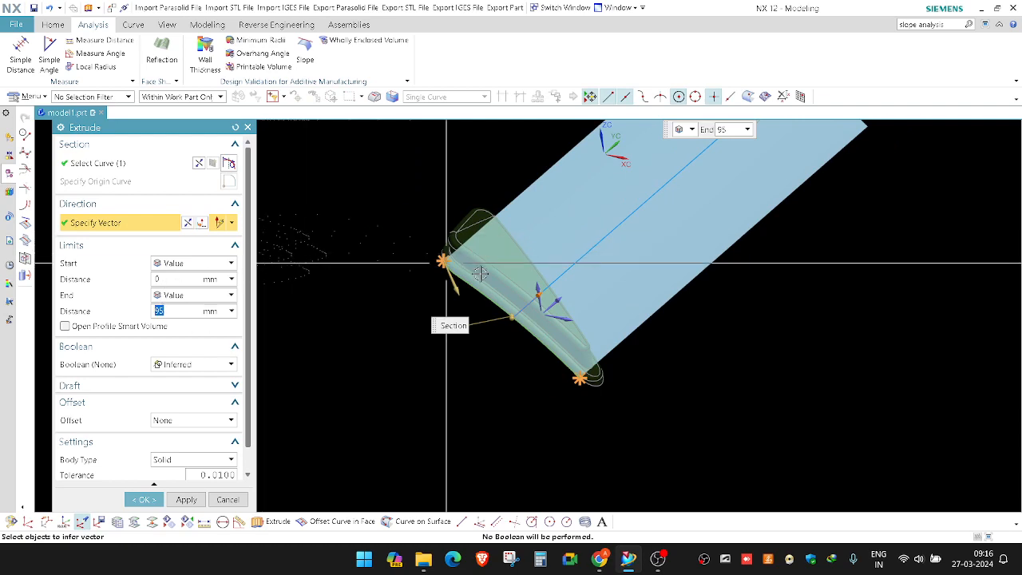
middle_click_drag(480, 273, 403, 294)
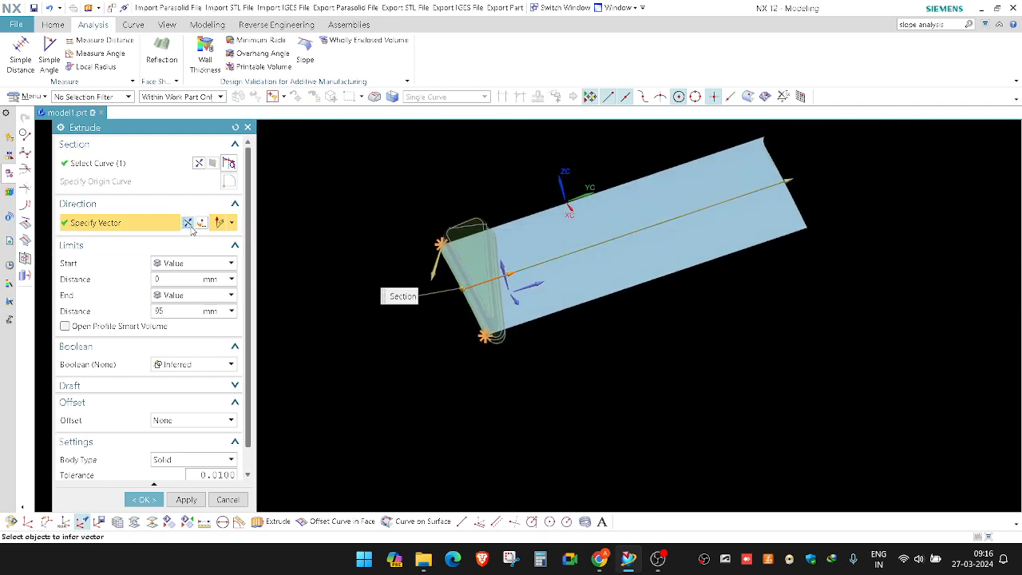
left_click(189, 224)
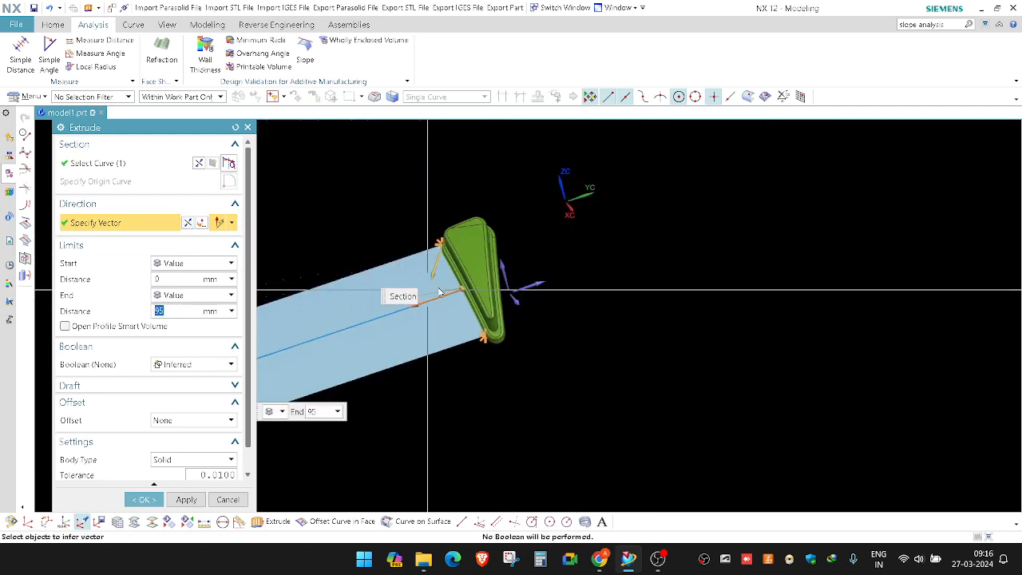
Set the extrusion's end distance to 25 mm and create the sheet.
scroll(439, 293, "up", 3)
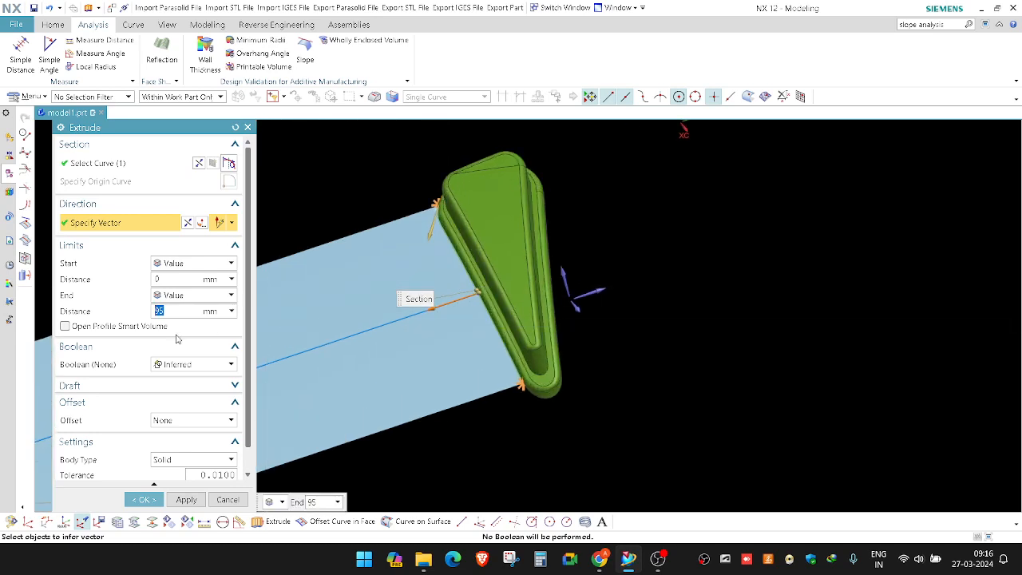
type("30")
key("Return")
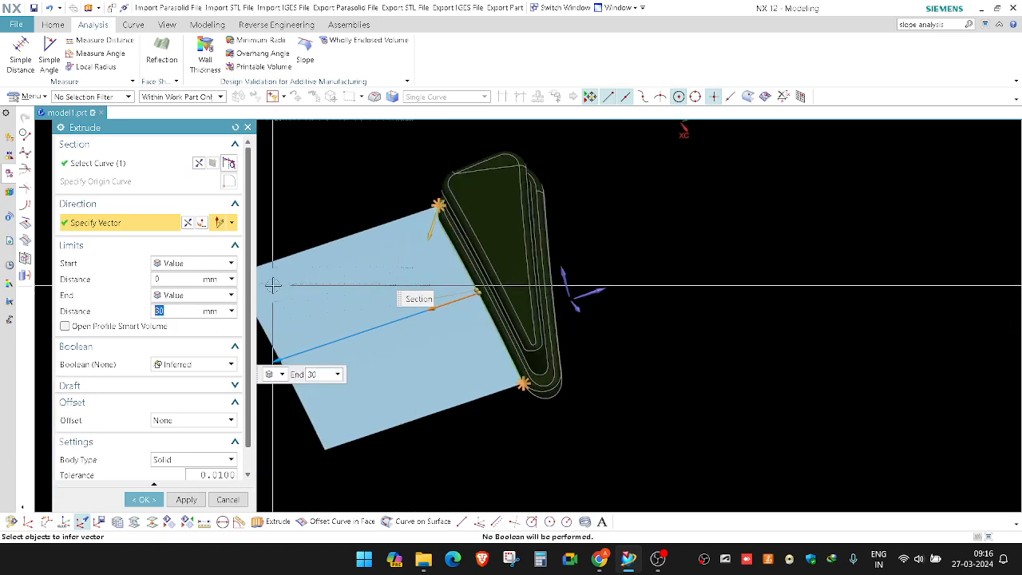
type("25")
key("Return")
middle_click_drag(484, 279, 528, 281)
scroll(563, 307, "up", 2)
scroll(543, 345, "down", 2)
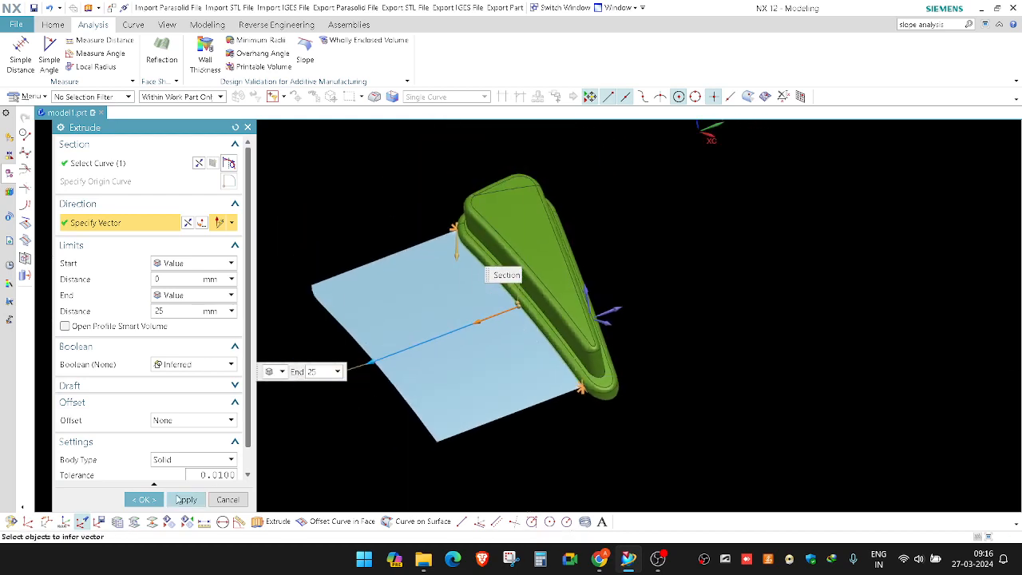
left_click(151, 500)
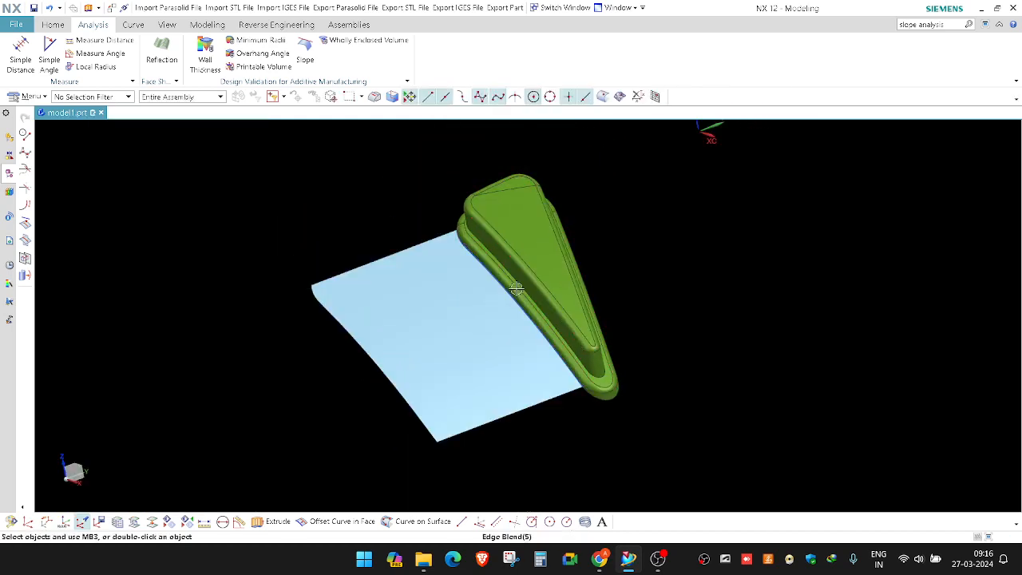
Create a curve from the lower rim edge on the opposite side with Curve Length, shortened by 8.5 mm at its start.
middle_click_drag(510, 289, 468, 333)
scroll(583, 387, "up", 3)
middle_click_drag(513, 260, 494, 323)
middle_click_drag(420, 381, 447, 384, "shift")
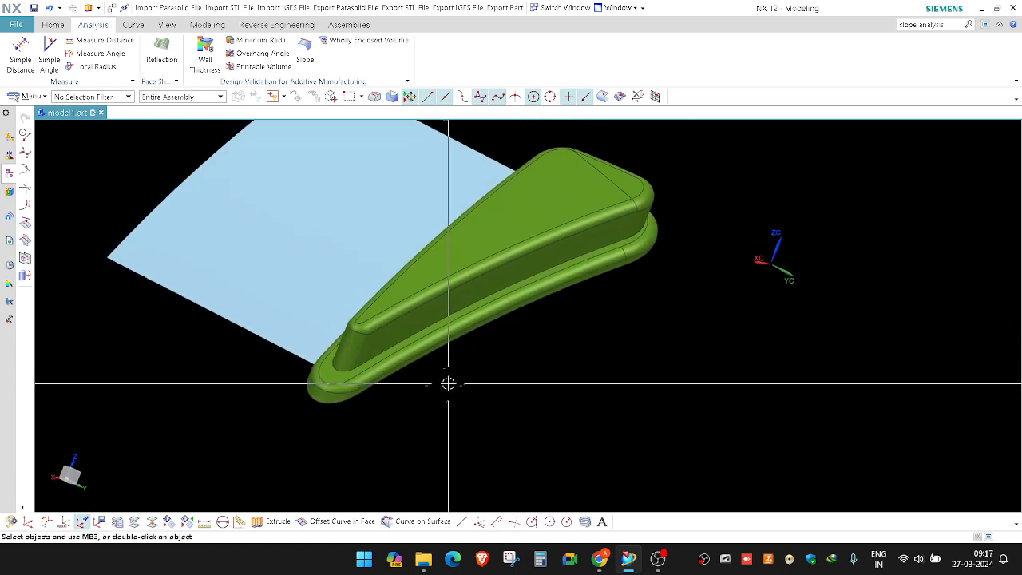
key("l")
left_click(366, 388)
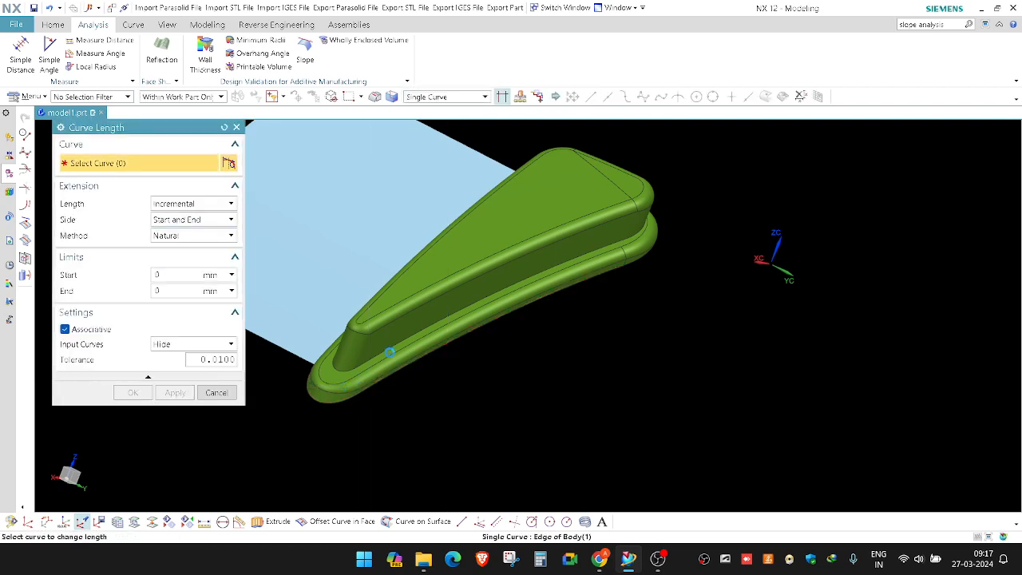
left_click_drag(295, 339, 357, 400)
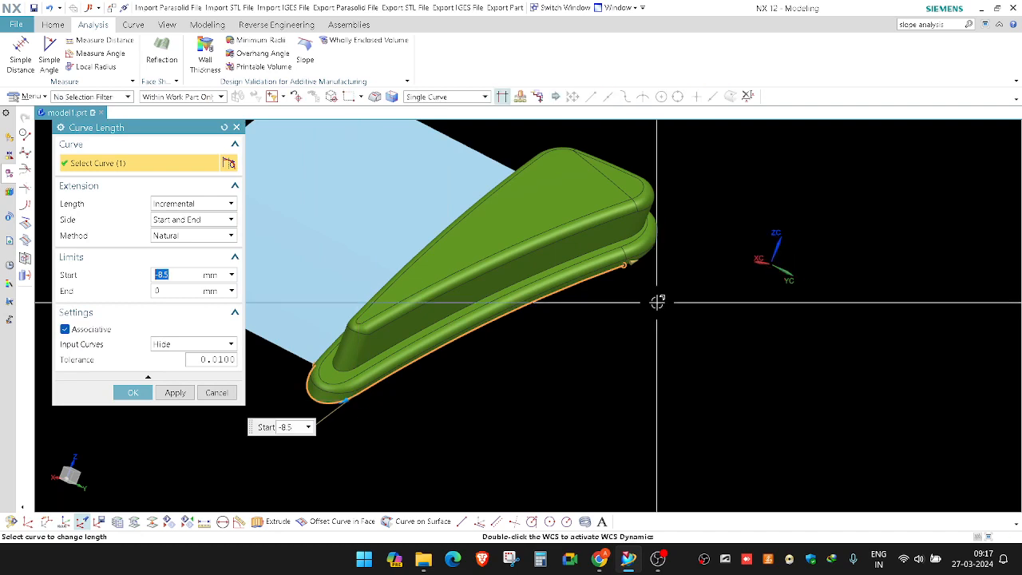
middle_click(557, 337)
Extrude the newly shortened rim curve 25 mm along the positive YC axis, away from the part.
middle_click_drag(556, 338, 575, 337, "shift")
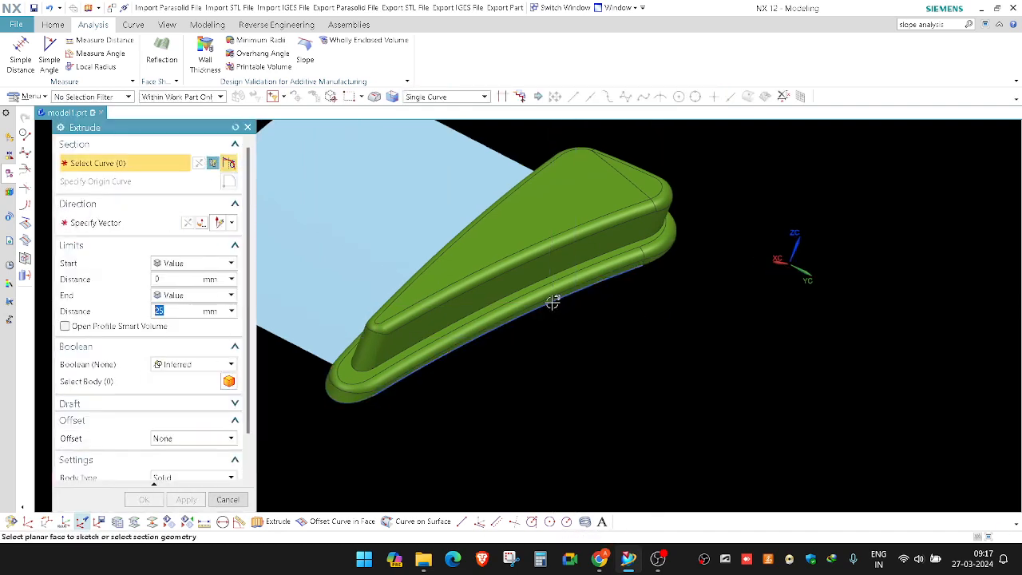
scroll(552, 318, "down", 2)
left_click(126, 223)
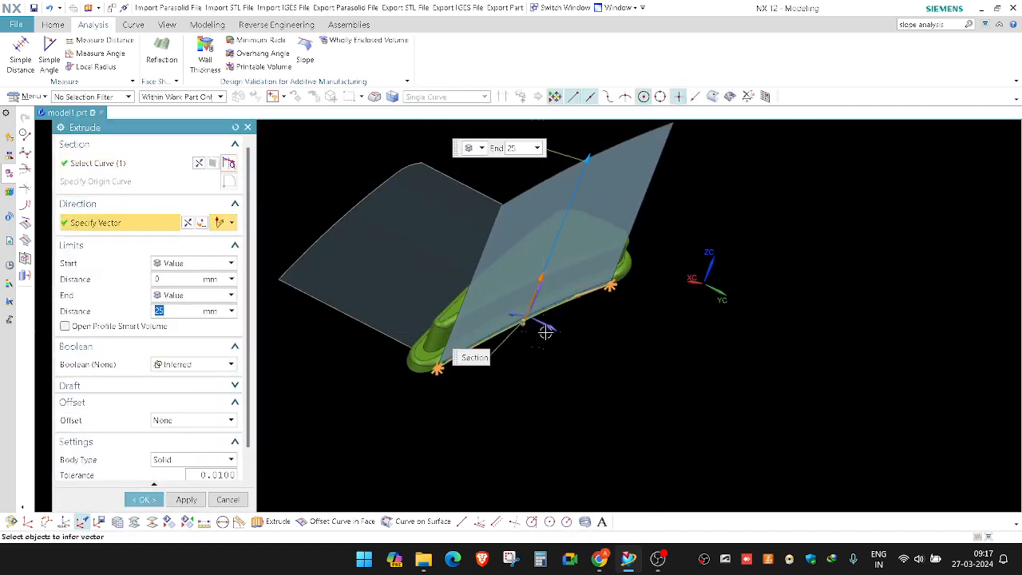
left_click(550, 331)
middle_click(499, 285)
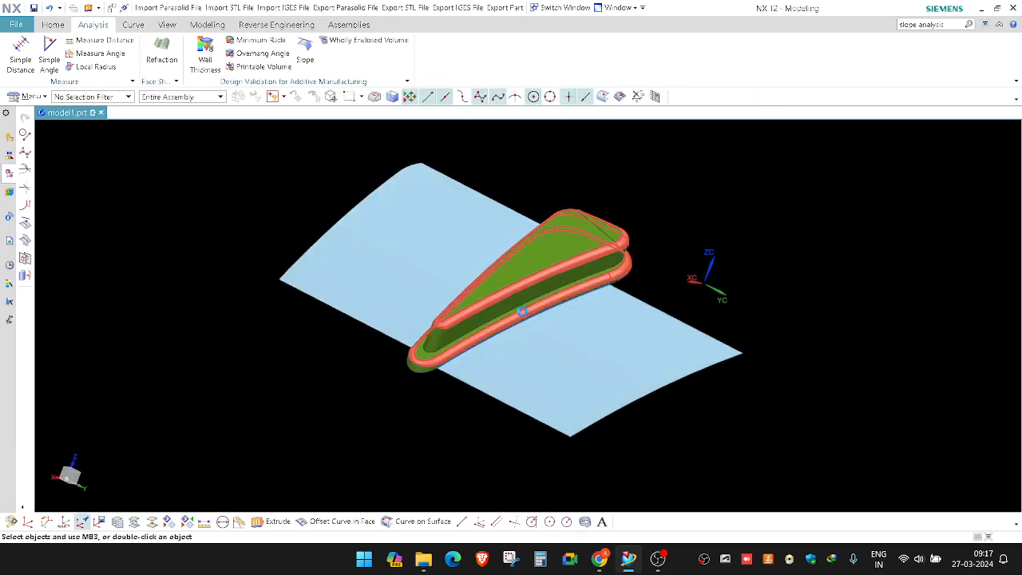
Extrude the lower rim edge at the part's wide end 25 mm outward along the negative XC axis.
middle_click_drag(498, 285, 412, 296)
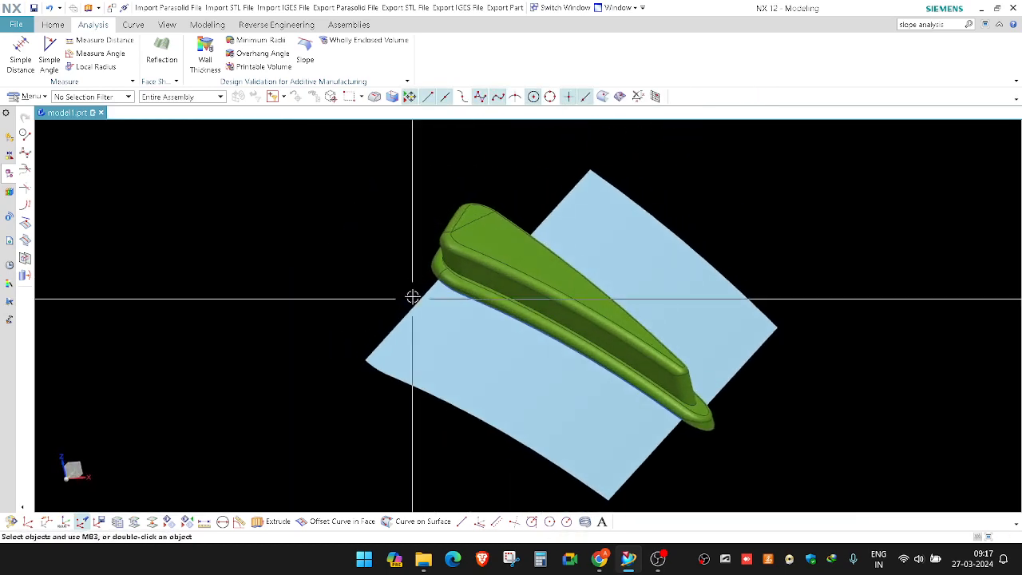
key("x")
scroll(488, 287, "up", 4)
middle_click_drag(488, 287, 524, 283)
left_click(435, 312)
middle_click_drag(435, 312, 499, 285)
middle_click(500, 284)
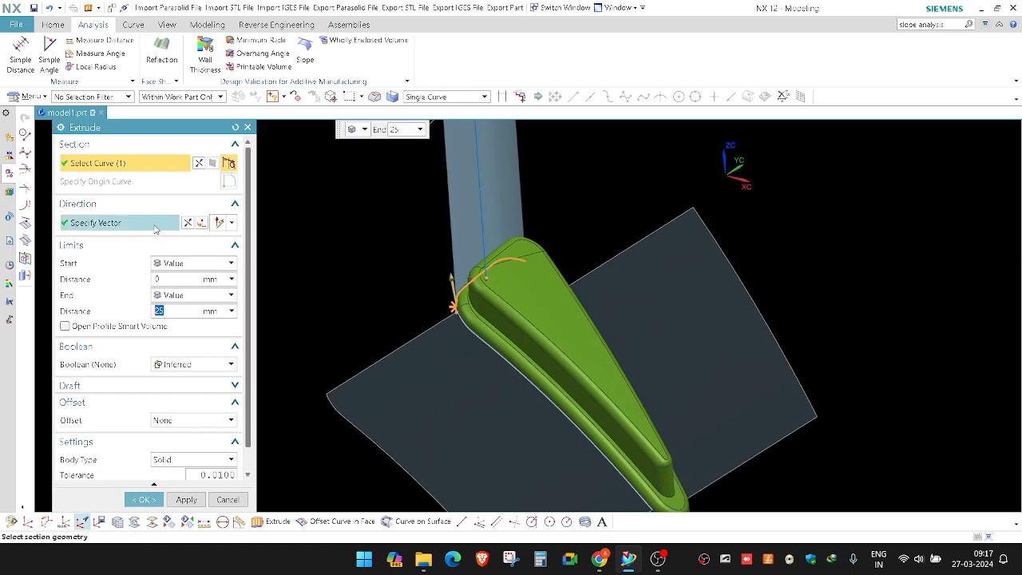
left_click(549, 318)
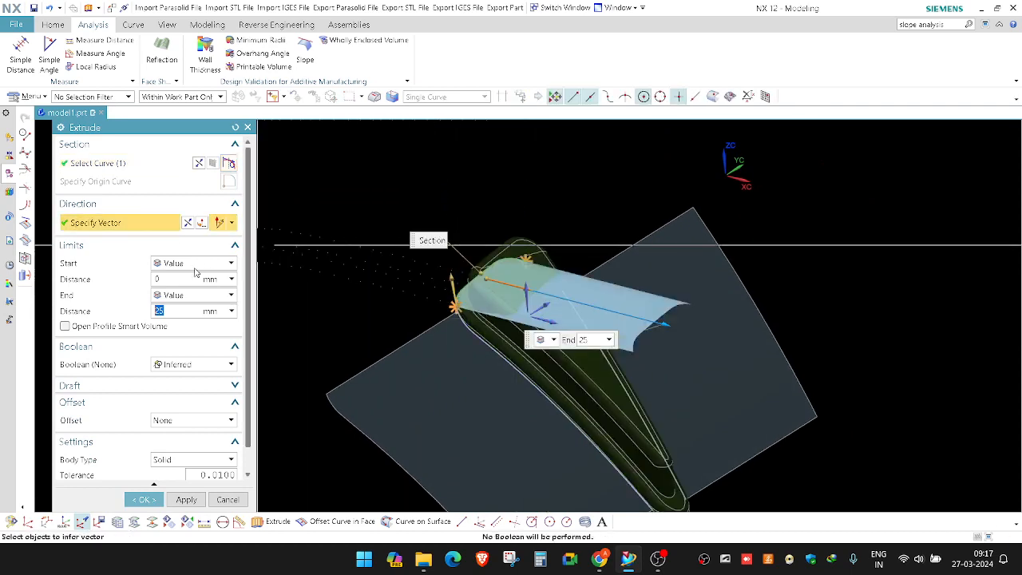
left_click(188, 224)
scroll(469, 233, "down", 4)
middle_click(489, 278)
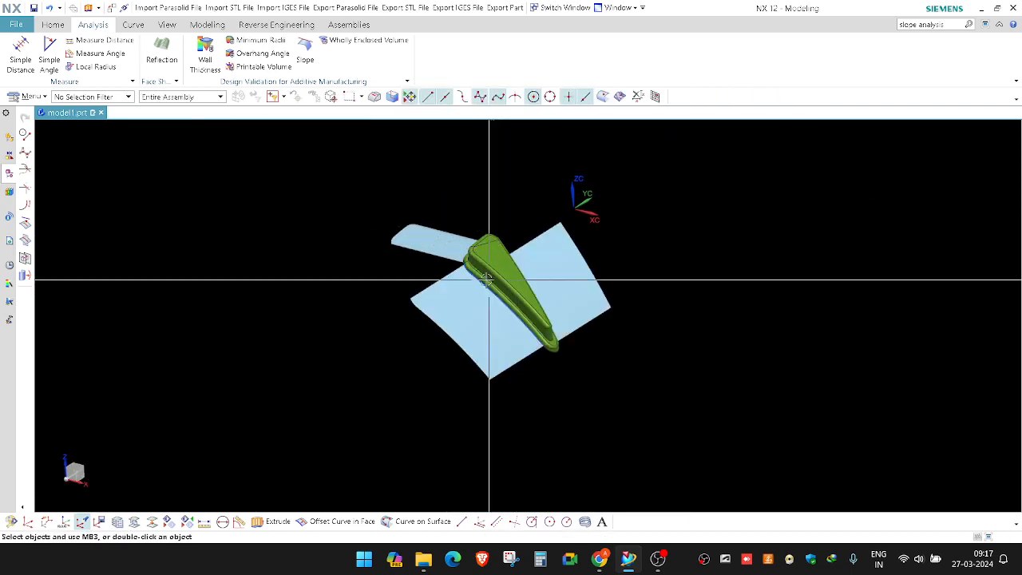
Extrude the rim edge around the narrow tip, stopping the selection at the intersection, 25 mm outward along the positive XC axis.
scroll(485, 279, "up", 2)
mouse_move(489, 293)
middle_mouse_down()
mouse_move(484, 271)
mouse_move(455, 299)
mouse_move(452, 282)
mouse_move(439, 297)
mouse_move(402, 298)
mouse_move(454, 277)
mouse_move(483, 294)
middle_mouse_up()
middle_click_drag(564, 441, 538, 413)
key("x")
scroll(538, 413, "up", 3)
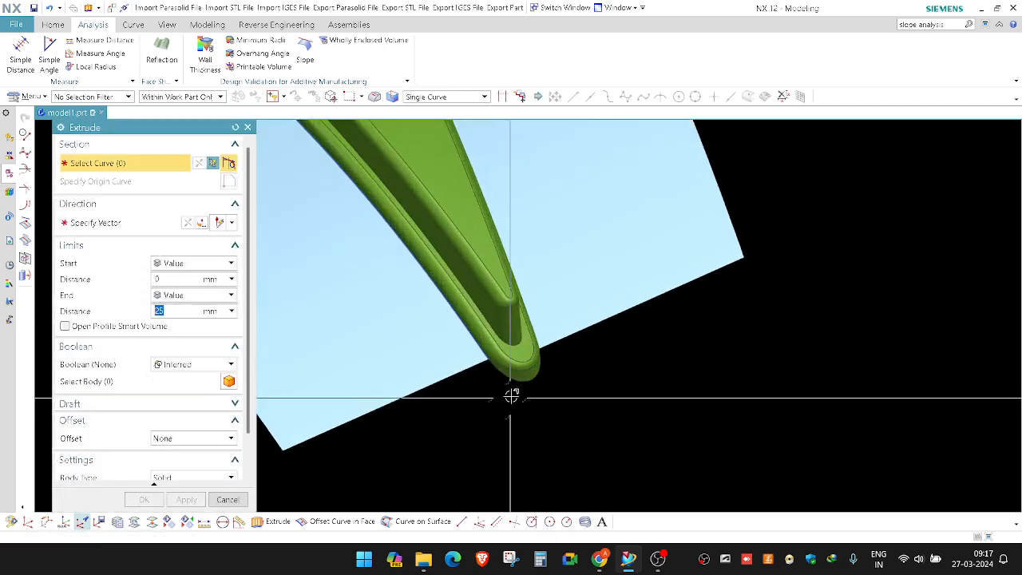
left_click(502, 96)
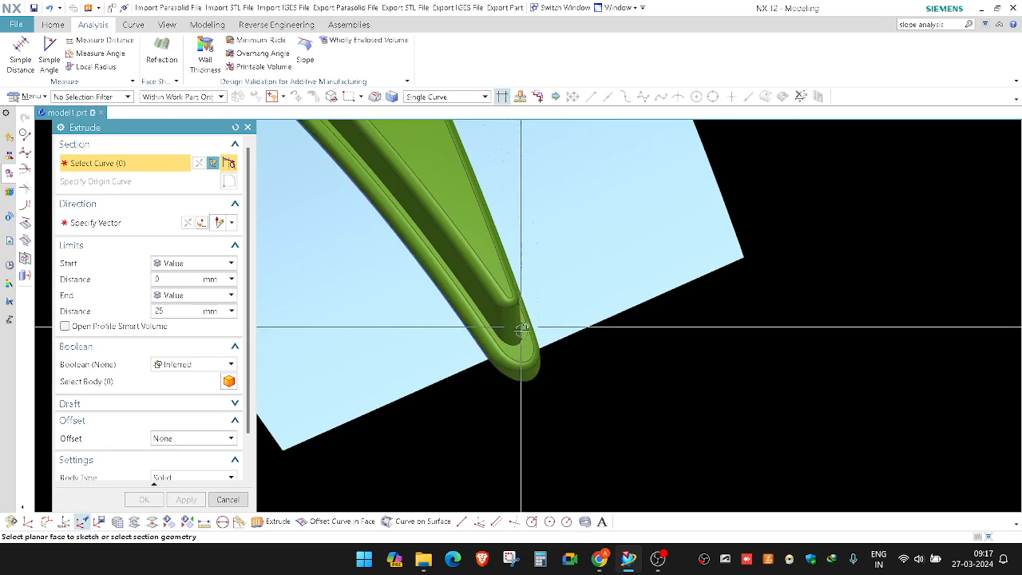
left_click(471, 255)
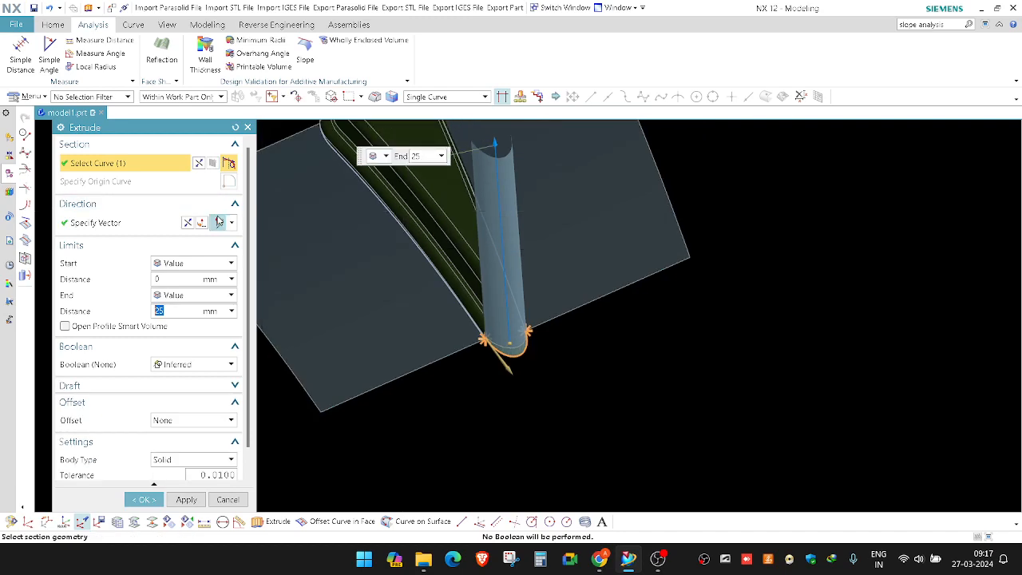
left_click(102, 223)
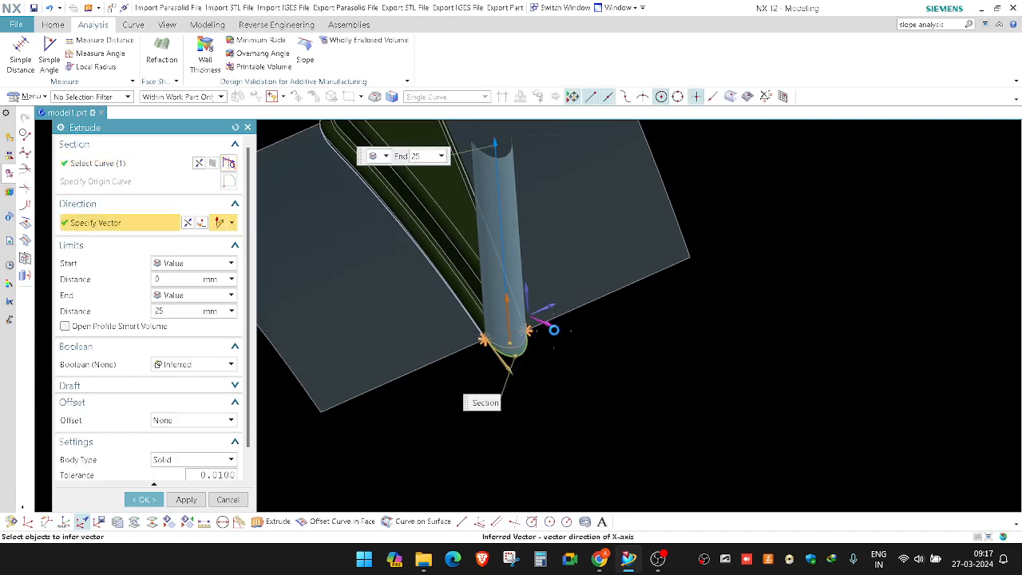
left_click(550, 327)
mouse_move(503, 329)
middle_mouse_down()
mouse_move(543, 324)
mouse_move(586, 344)
mouse_move(586, 244)
mouse_move(649, 210)
middle_mouse_up()
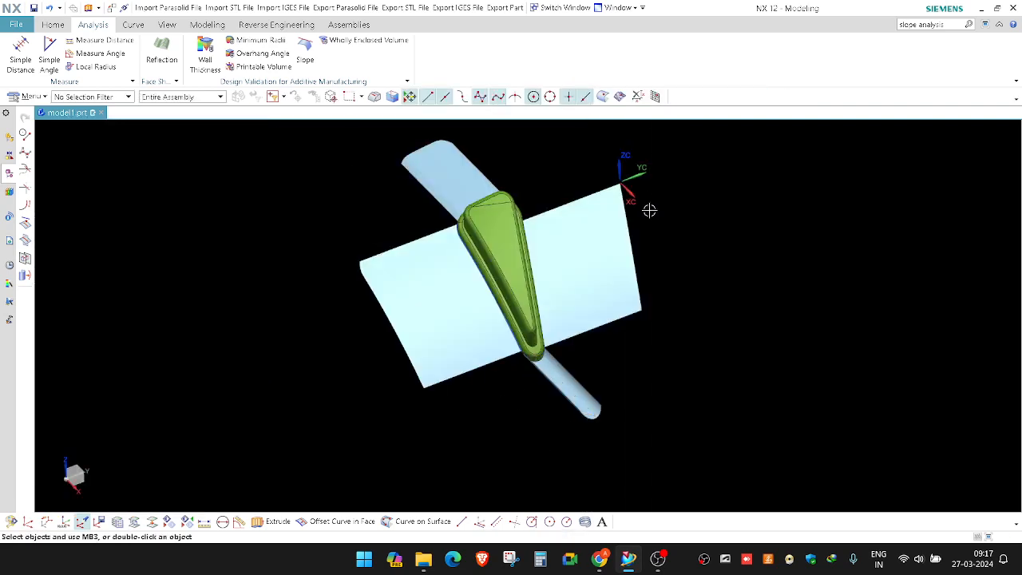
scroll(539, 266, "up", 2)
middle_click_drag(452, 269, 479, 296, "shift")
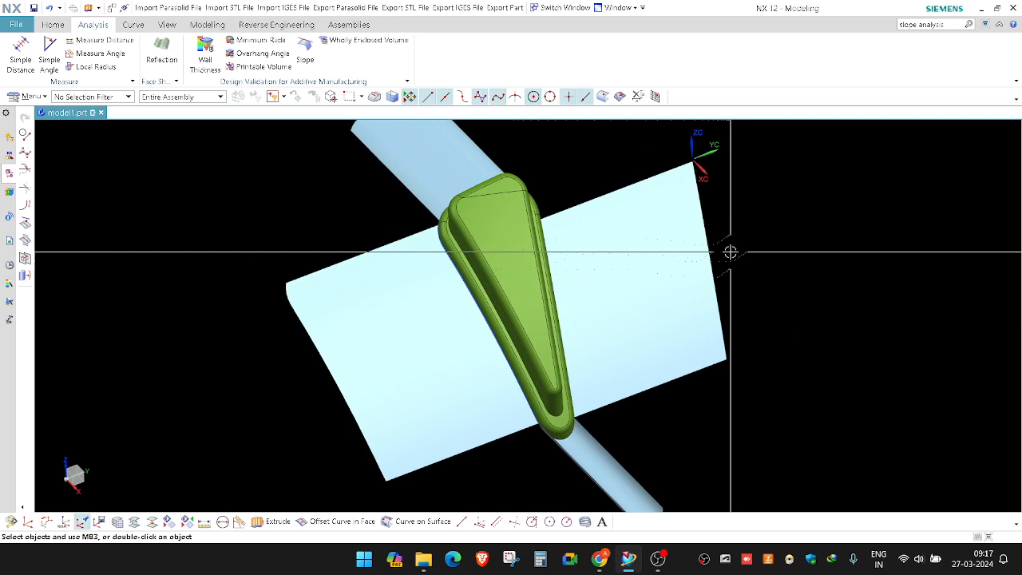
scroll(596, 289, "down", 3)
scroll(698, 312, "up", 2)
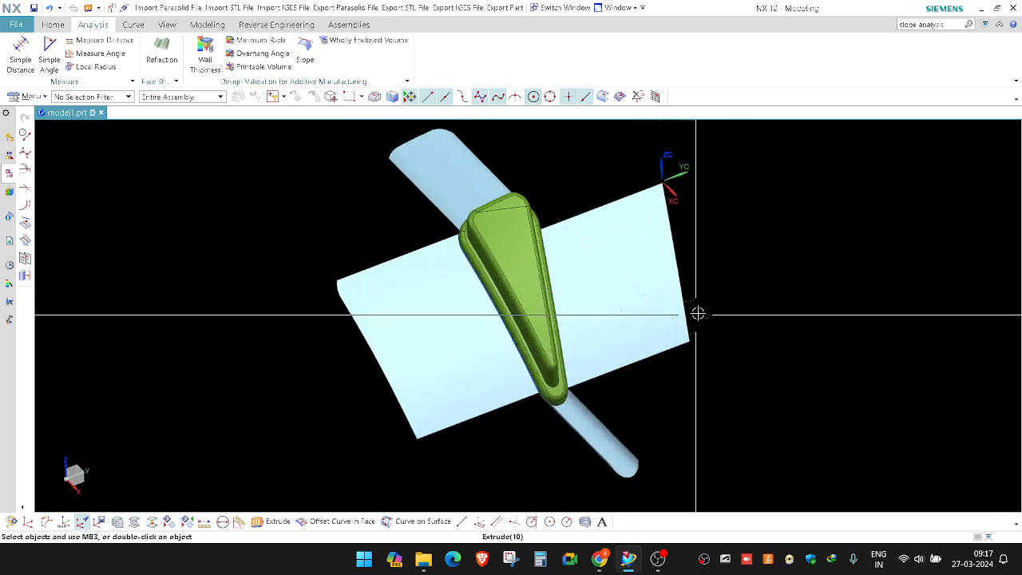
middle_click_drag(716, 303, 696, 329, "shift")
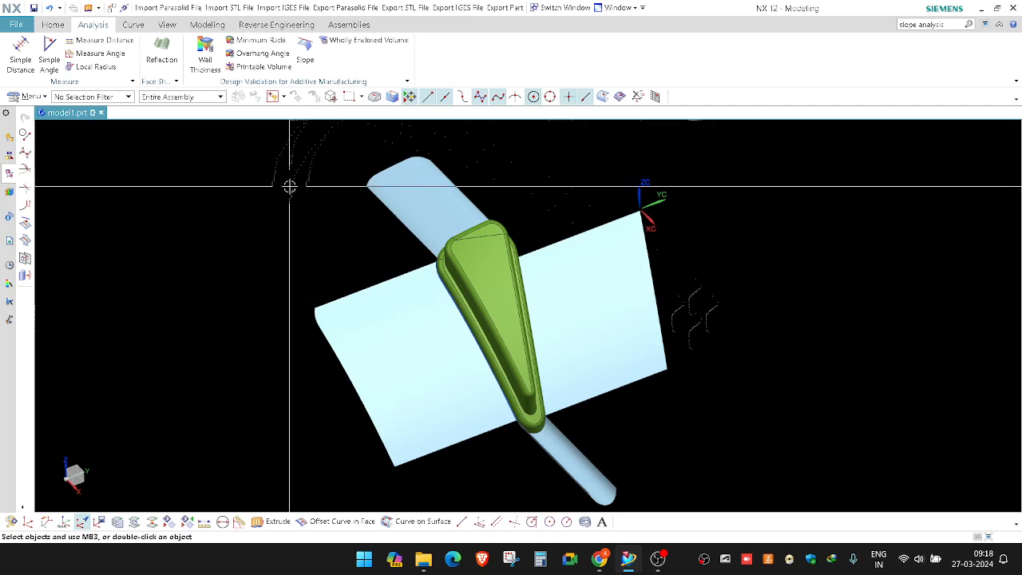
middle_click_drag(289, 187, 302, 193, "shift")
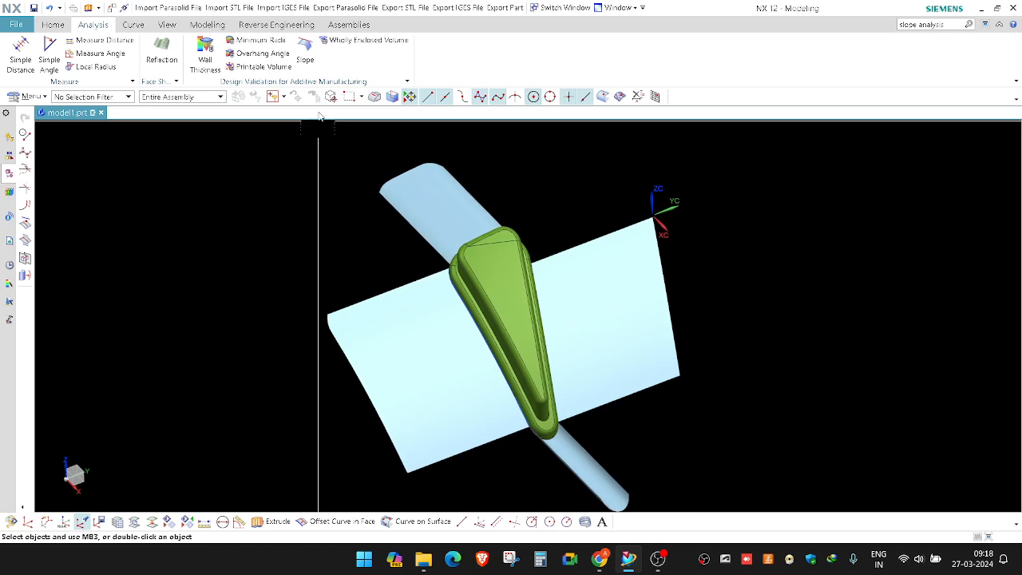
Set up a Slope Analysis of all body faces of the green part with the Z-axis as reference vector.
left_click(305, 61)
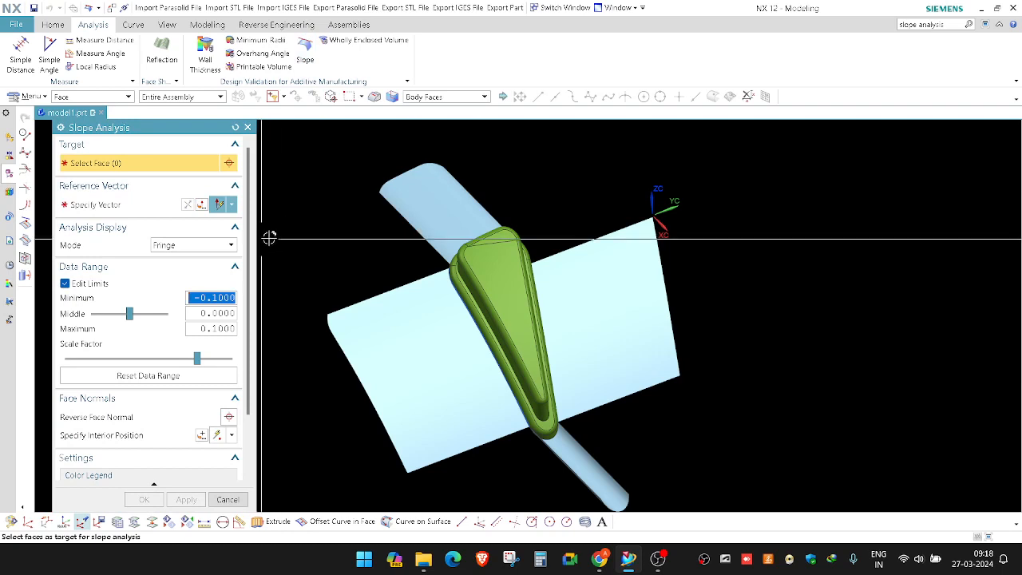
left_click(508, 290)
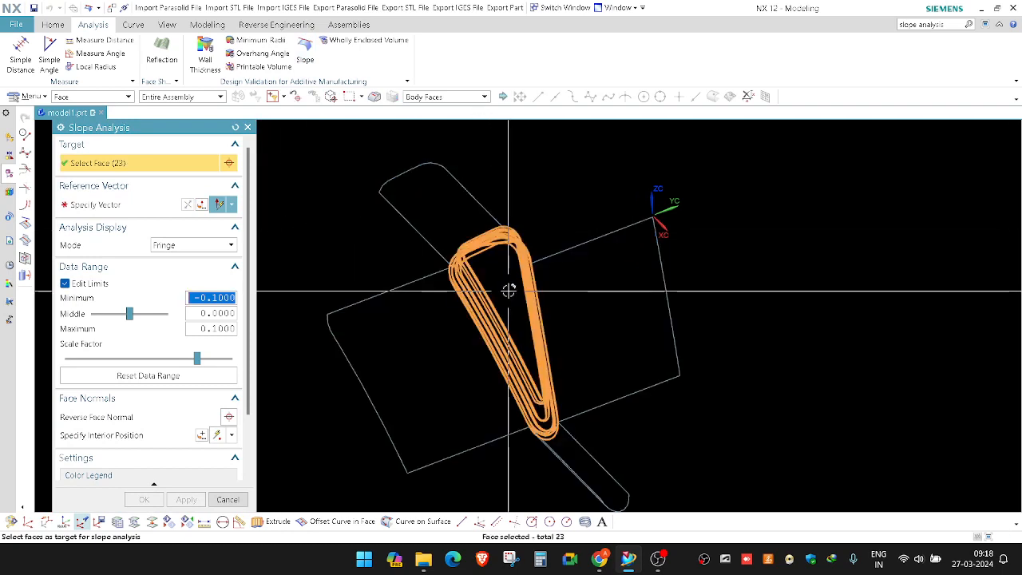
left_click(113, 206)
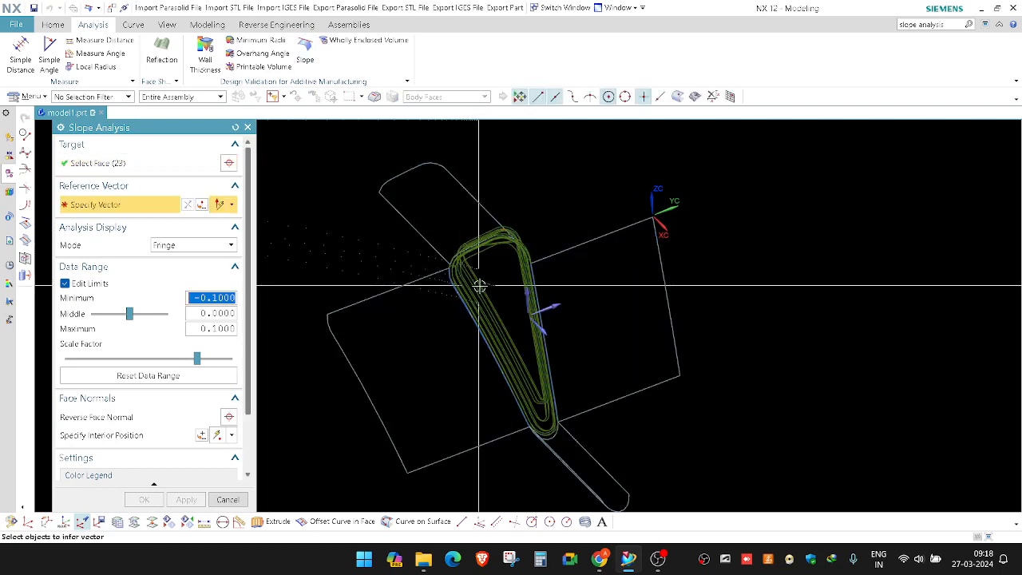
left_click(530, 295)
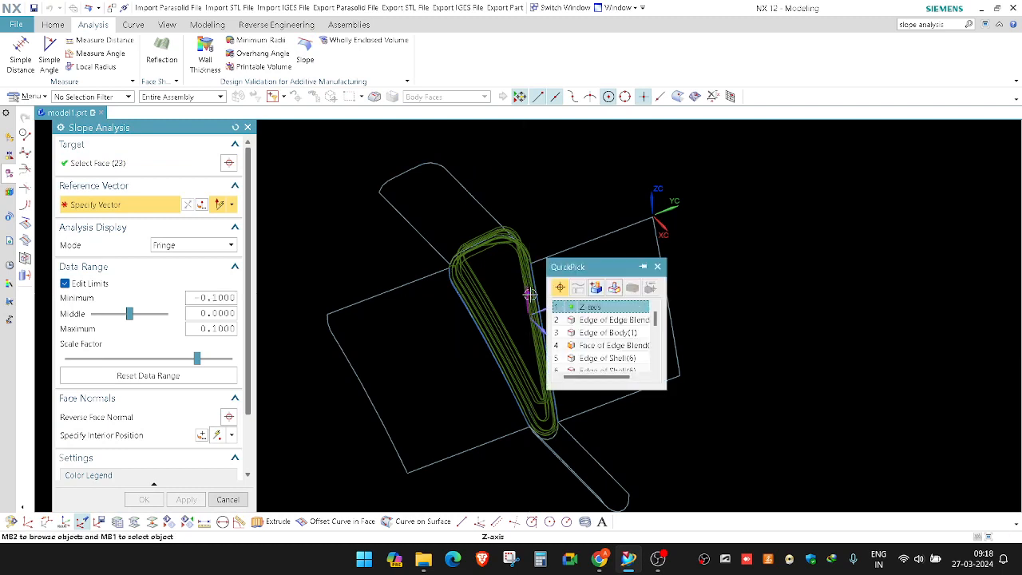
left_click(597, 307)
Update the display, examine the slope colours on the part's outside and underside, and close the analysis without applying it.
scroll(571, 267, "down", 2)
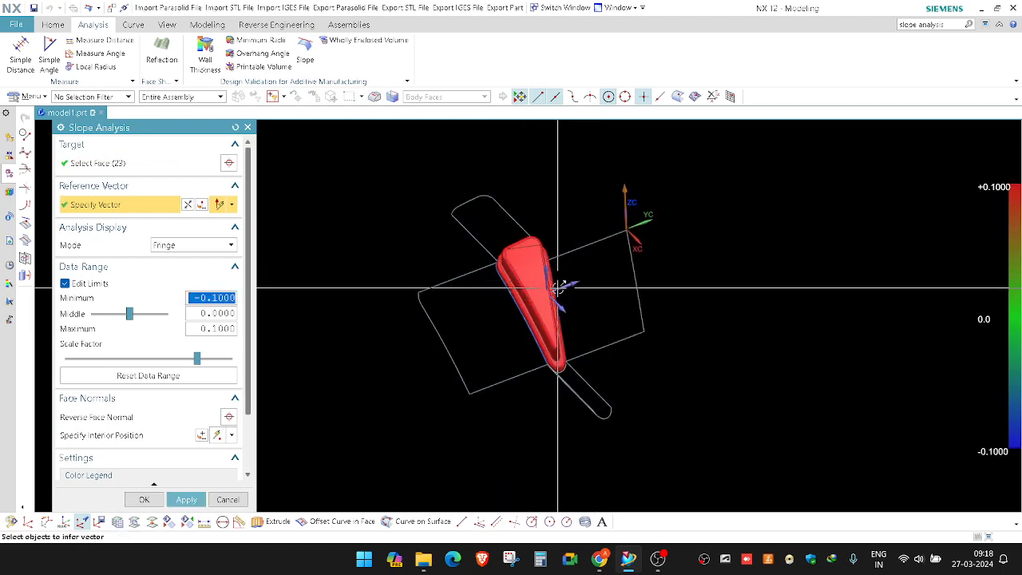
scroll(562, 290, "up", 1)
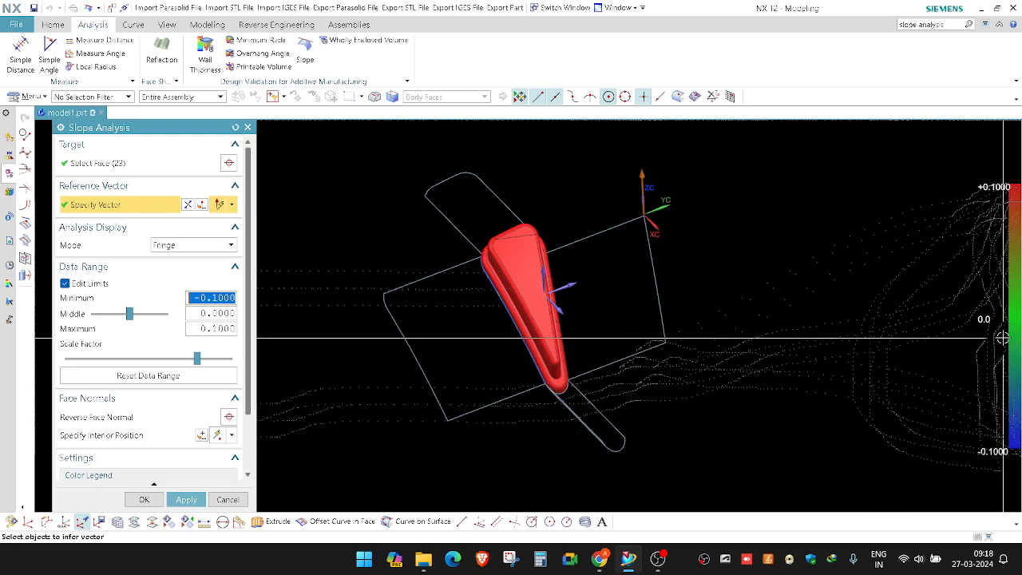
right_click(820, 230)
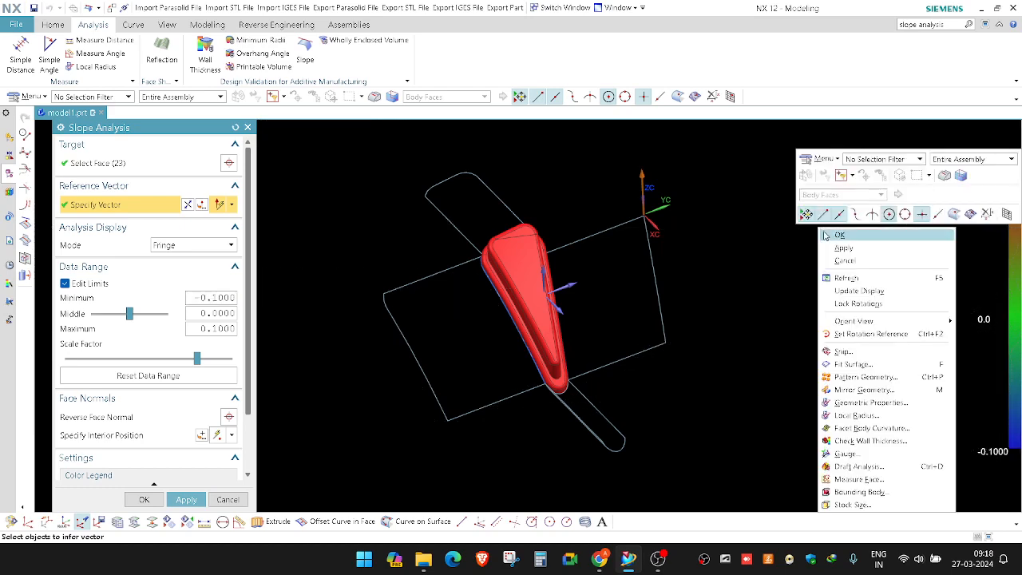
left_click(846, 290)
scroll(591, 335, "up", 5)
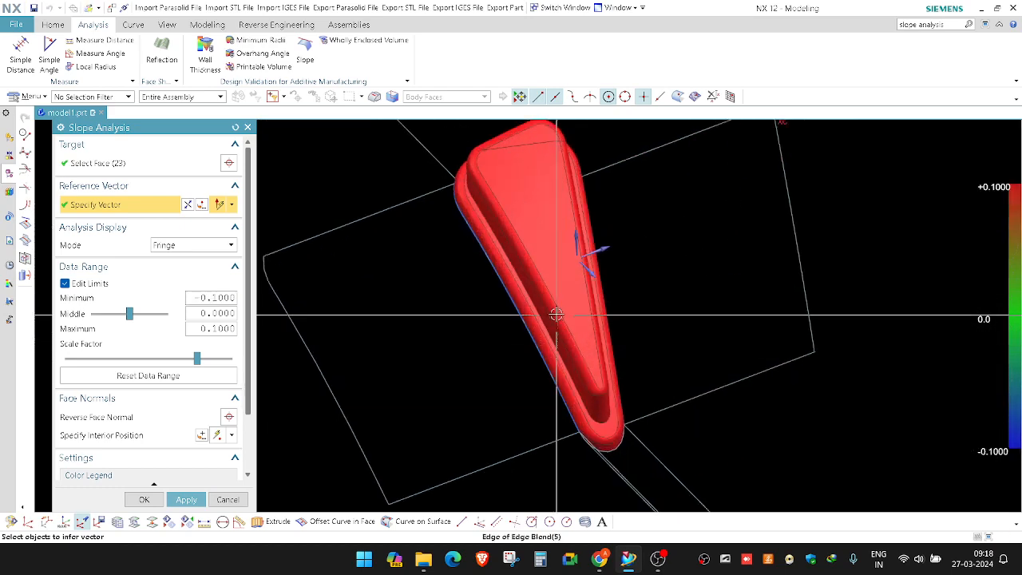
middle_click_drag(556, 314, 537, 207)
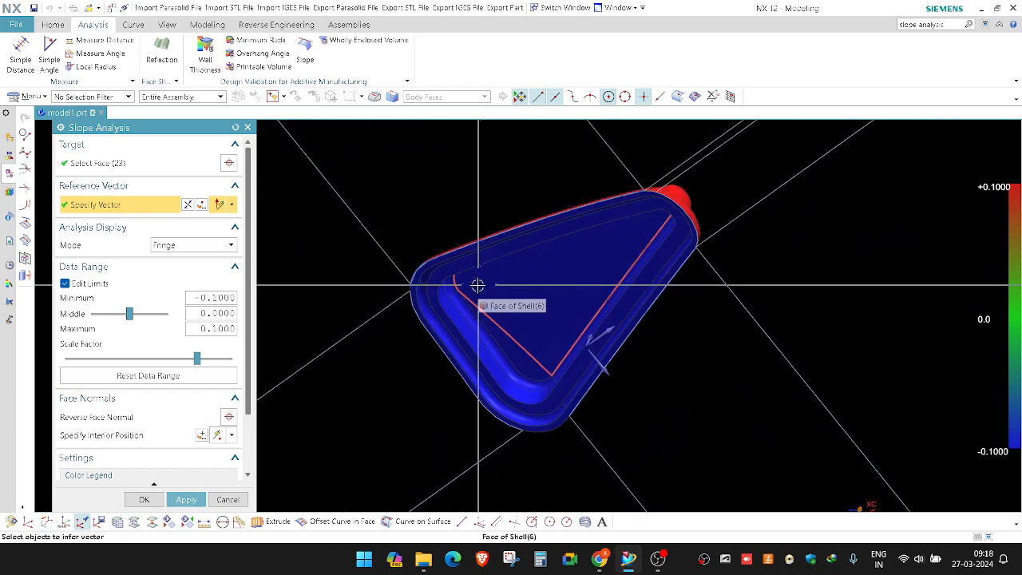
middle_click_drag(477, 289, 551, 239)
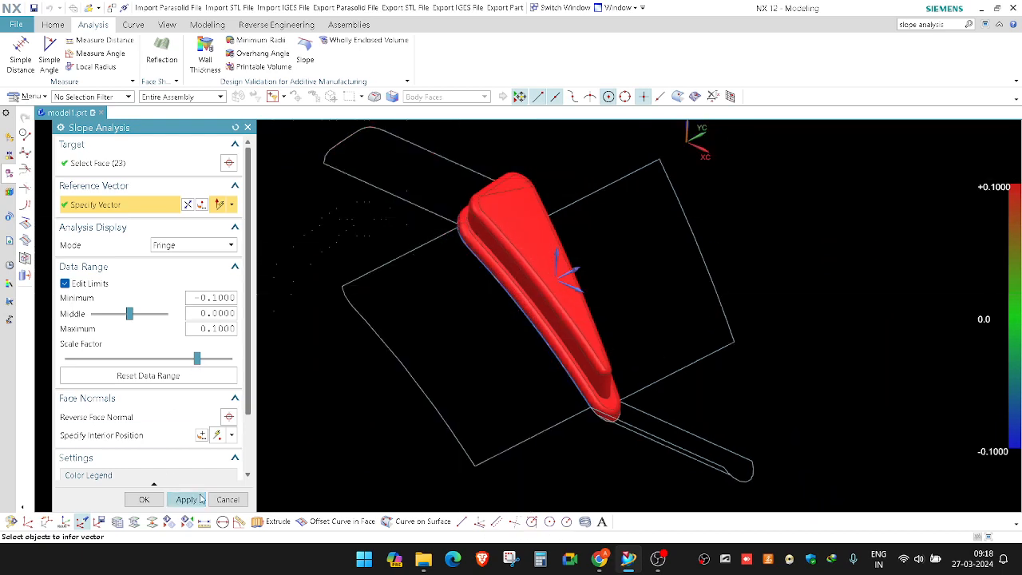
left_click(227, 500)
Extrude the side edge of the wide-end sheet 25 mm along the negative YC axis to fill the corner beside it.
scroll(502, 258, "up", 3)
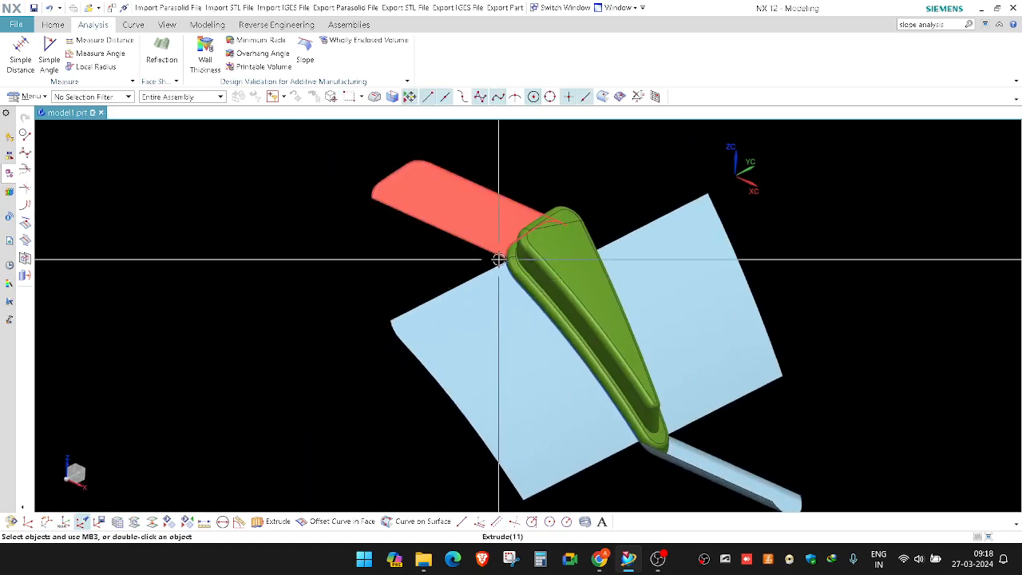
middle_click_drag(527, 280, 485, 308)
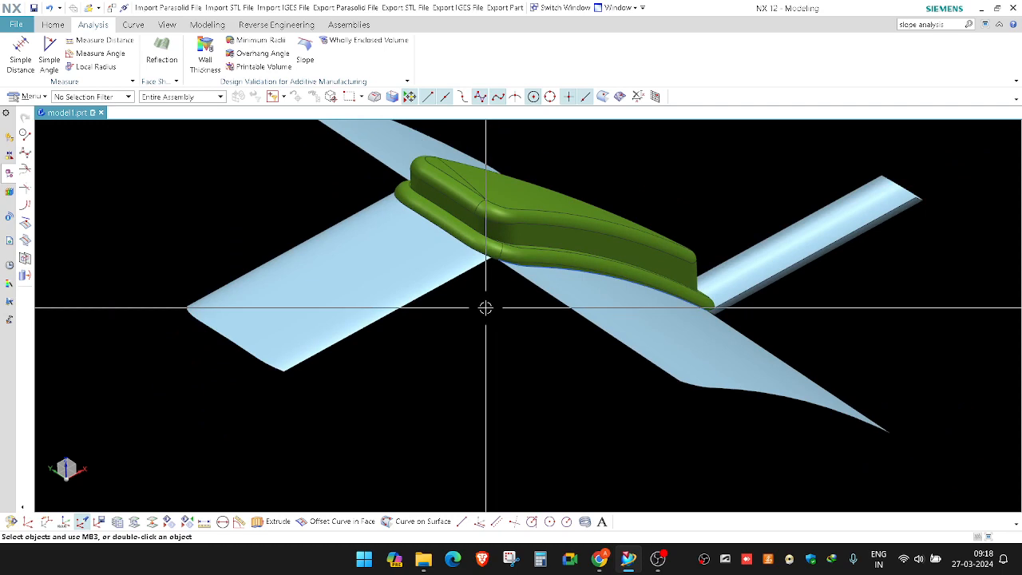
key("x")
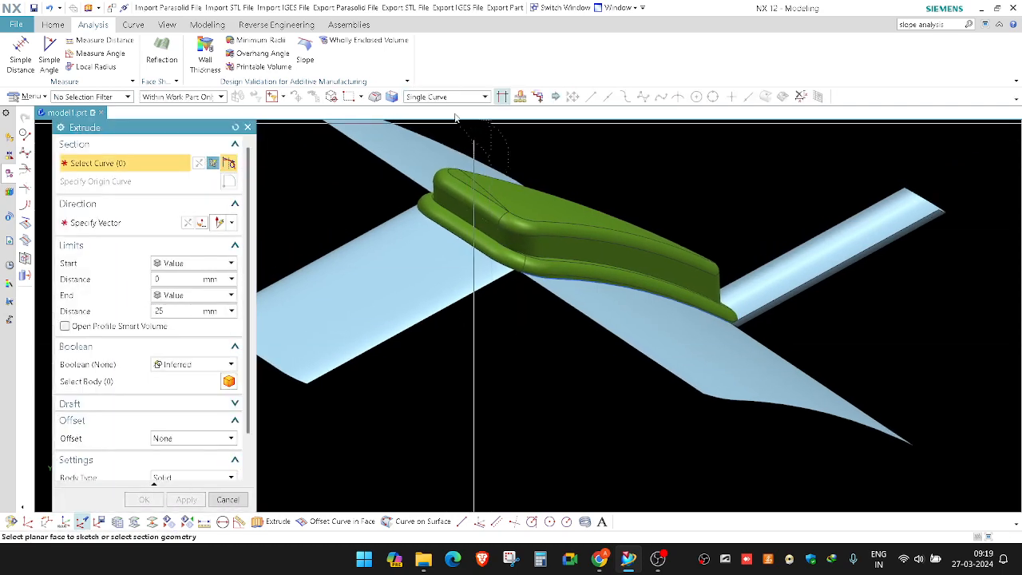
left_click(426, 317)
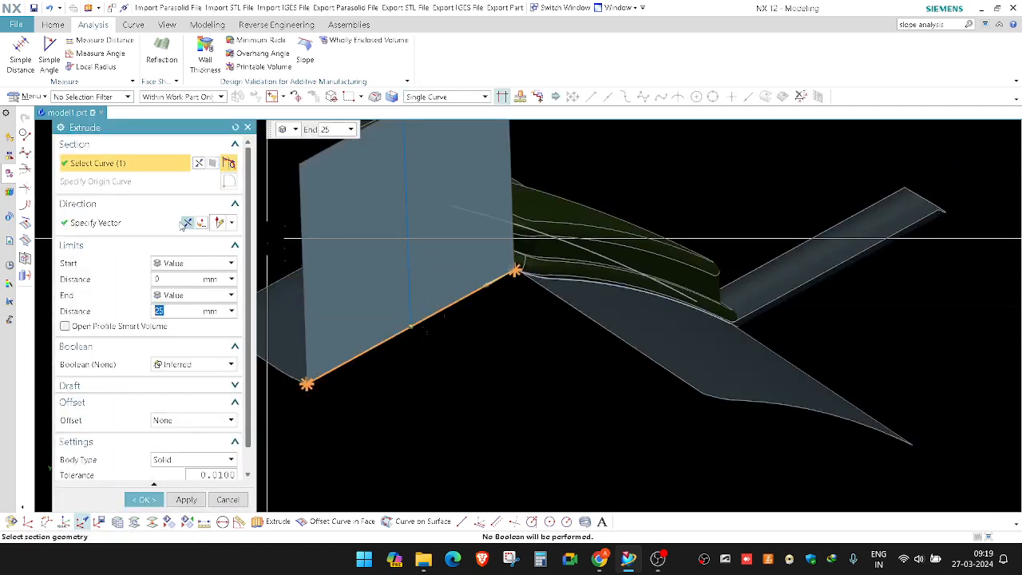
left_click(86, 223)
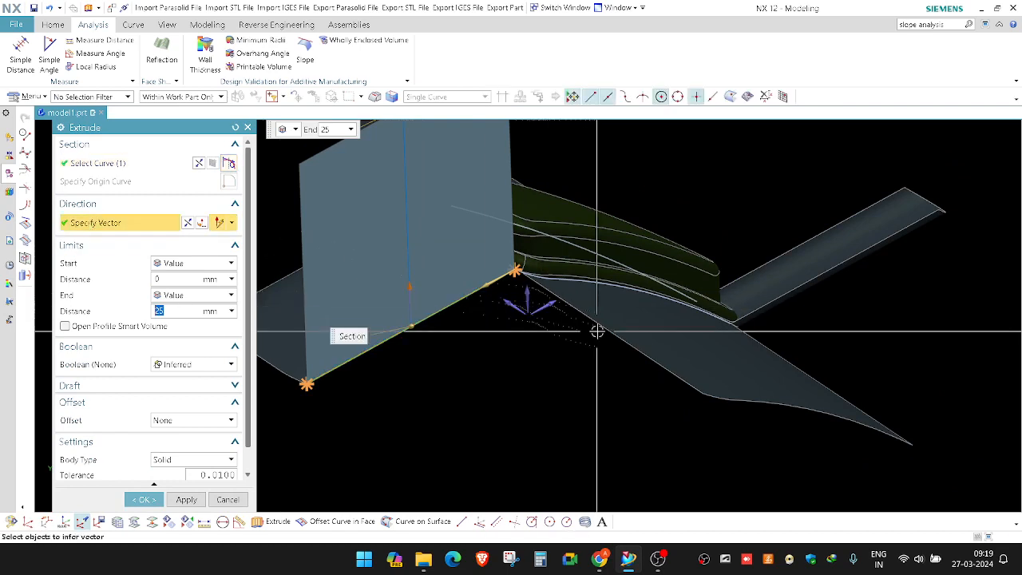
left_click(511, 305)
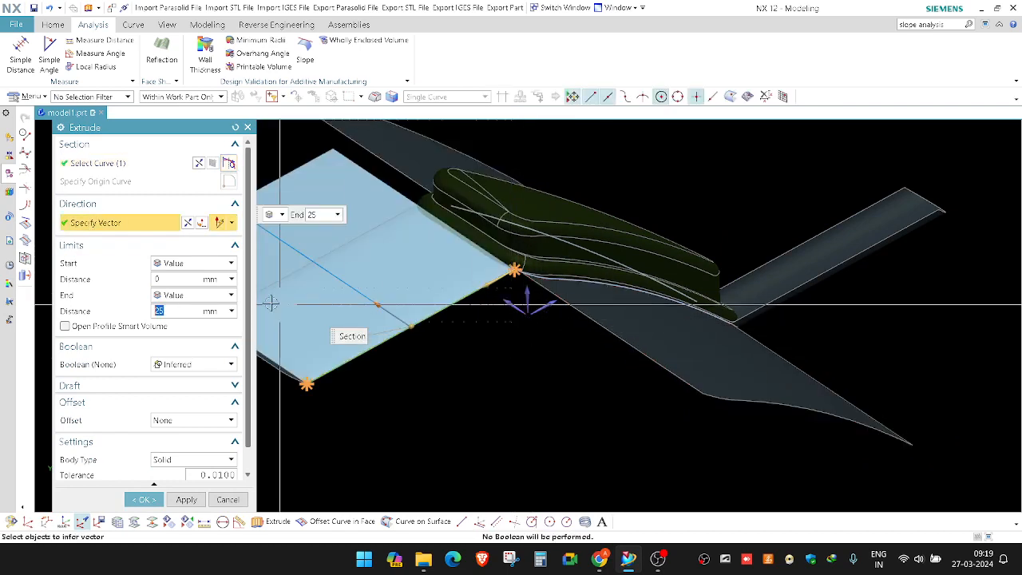
left_click(187, 223)
middle_click(487, 256)
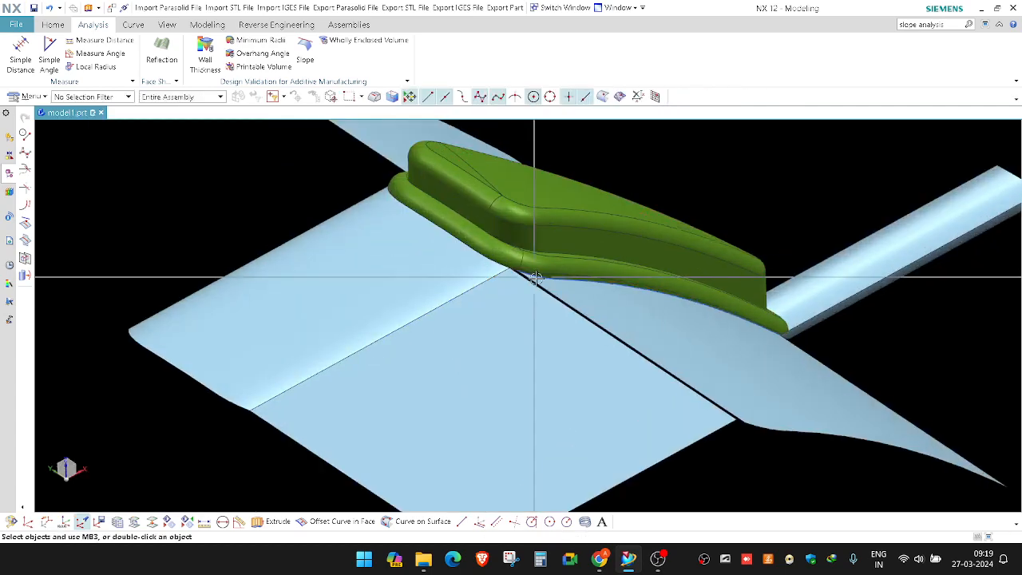
scroll(534, 275, "up", 8)
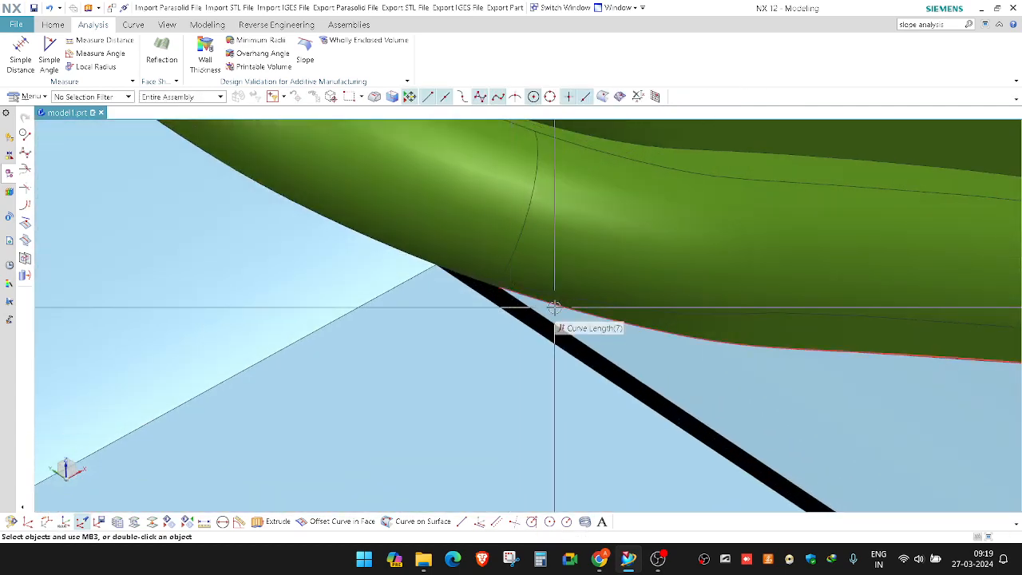
scroll(555, 307, "up", 2)
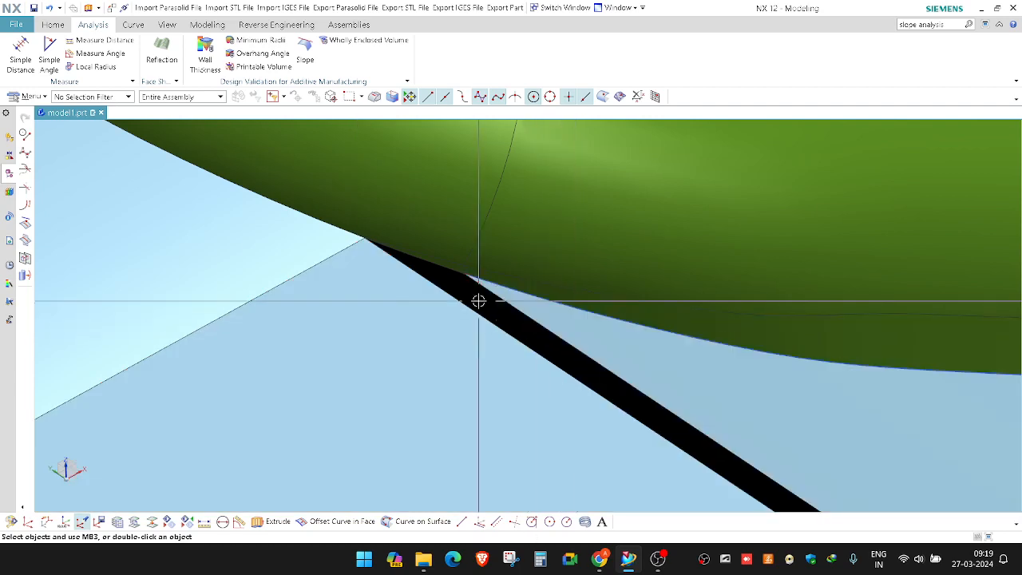
Extrude the short uncovered rim edge at the wide-end corner 25 mm along the negative YC axis to close the gap.
key("x")
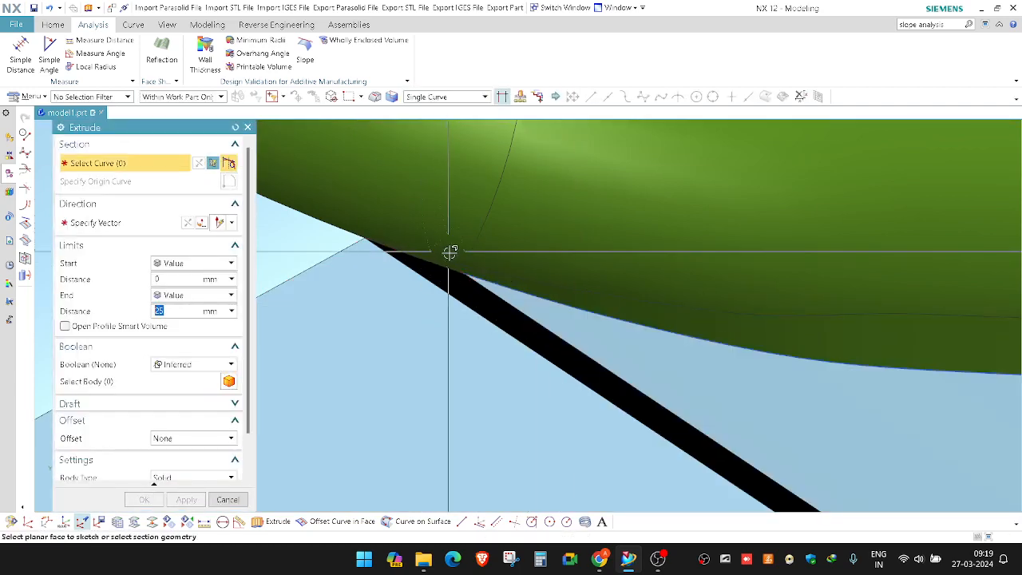
left_click(440, 265)
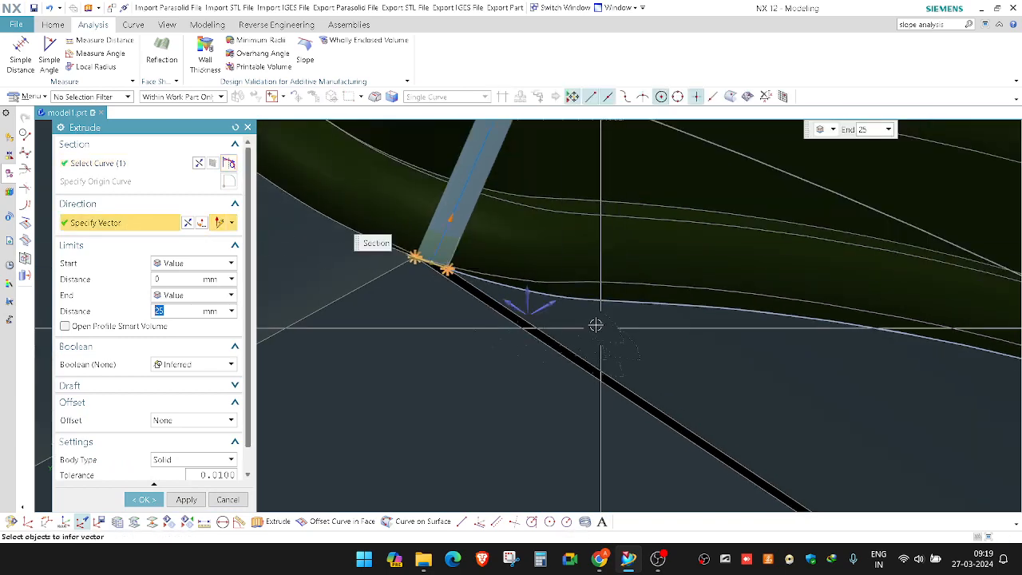
left_click(513, 305)
scroll(511, 306, "down", 2)
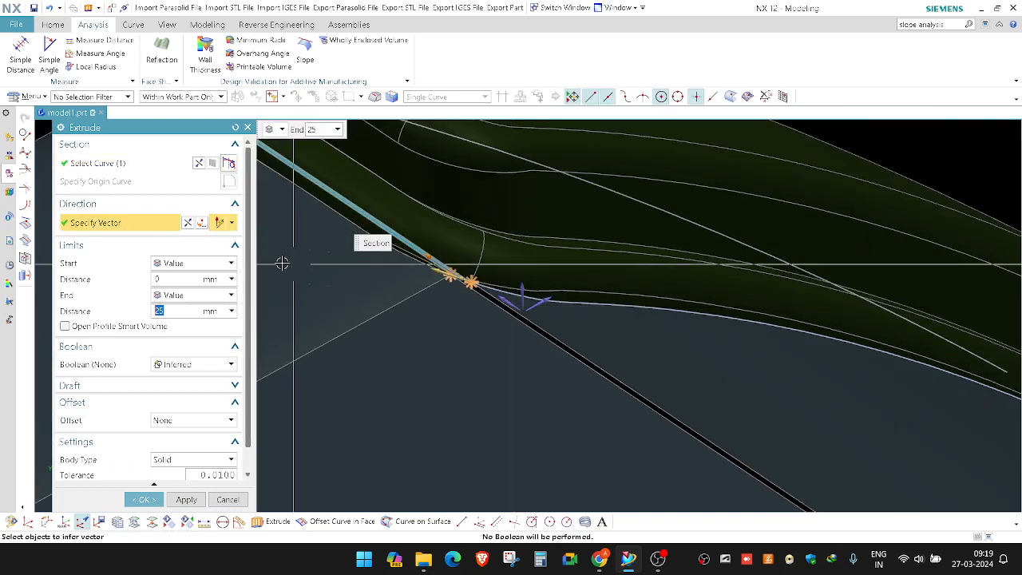
left_click(188, 223)
middle_click(513, 285)
Sew the narrow gap-filling strip at the wide-end corner to the side sheet next to it.
middle_click_drag(496, 294, 516, 346)
key("s")
left_click(509, 302)
left_click(481, 310)
middle_click(487, 312)
key("shift+s")
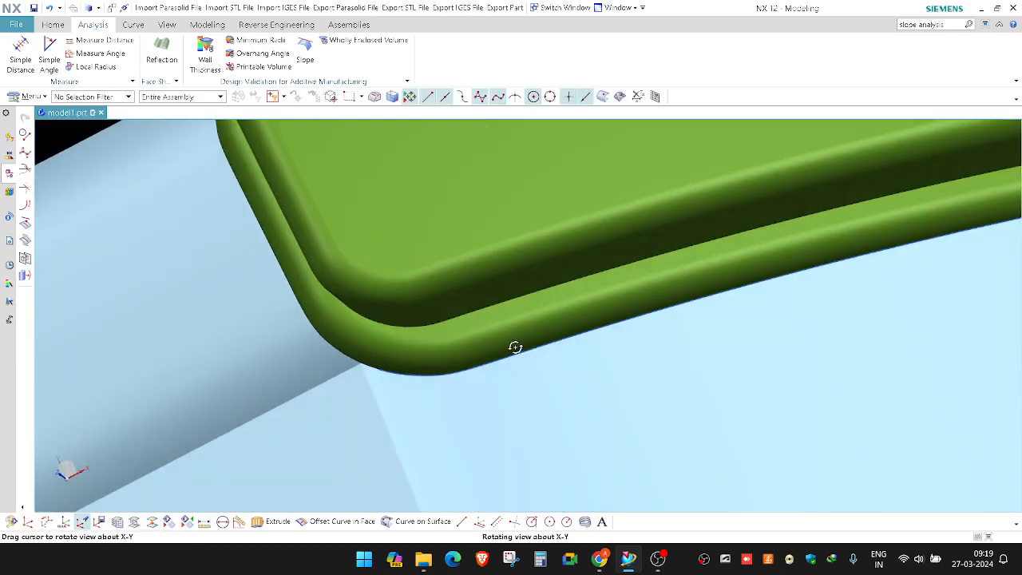
Extrude the side edge of the narrow-tip sheet 25 mm along the negative YC axis to fill the corner beside it.
scroll(434, 364, "down", 2)
scroll(442, 274, "up", 4)
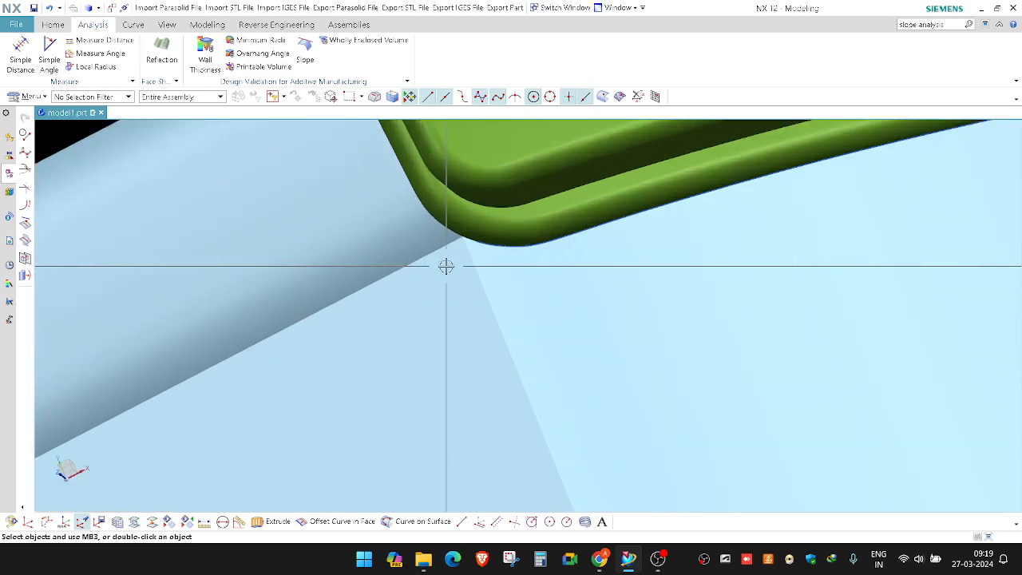
mouse_move(447, 264)
middle_mouse_down()
mouse_move(468, 244)
mouse_move(454, 267)
middle_mouse_up()
scroll(356, 293, "down", 3)
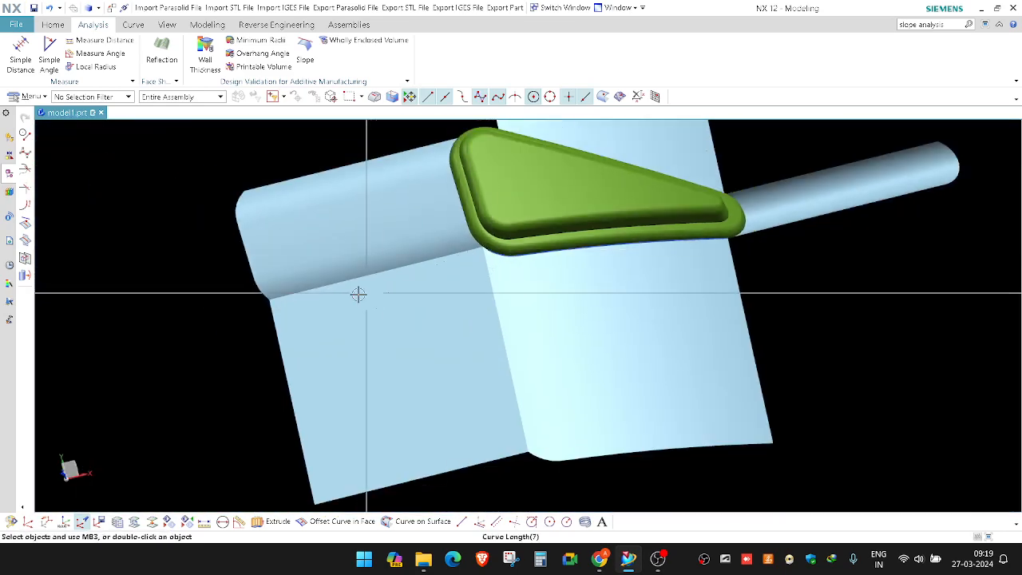
scroll(255, 299, "up", 2)
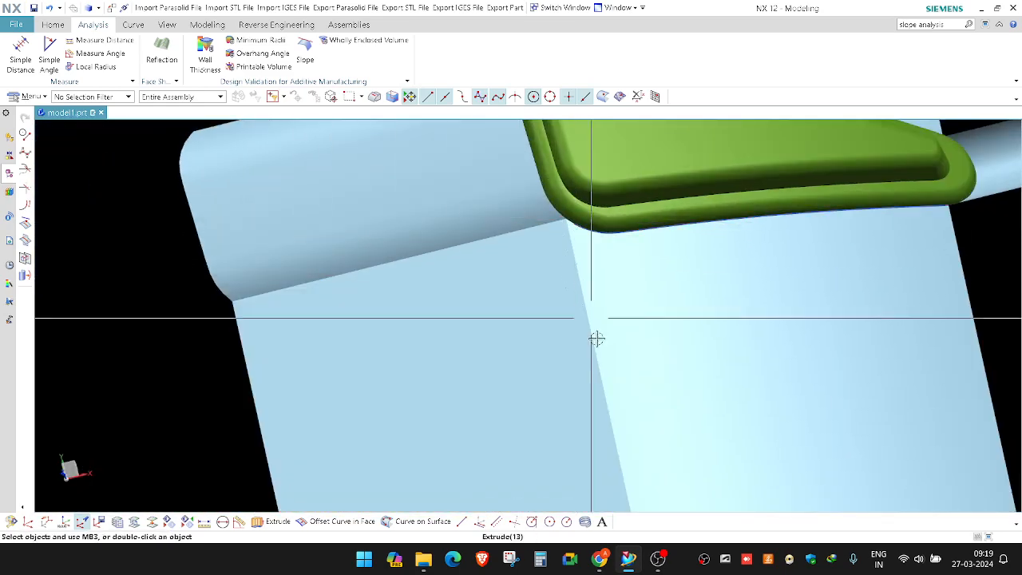
scroll(586, 319, "down", 3)
middle_click_drag(586, 320, 534, 304)
scroll(584, 354, "up", 3)
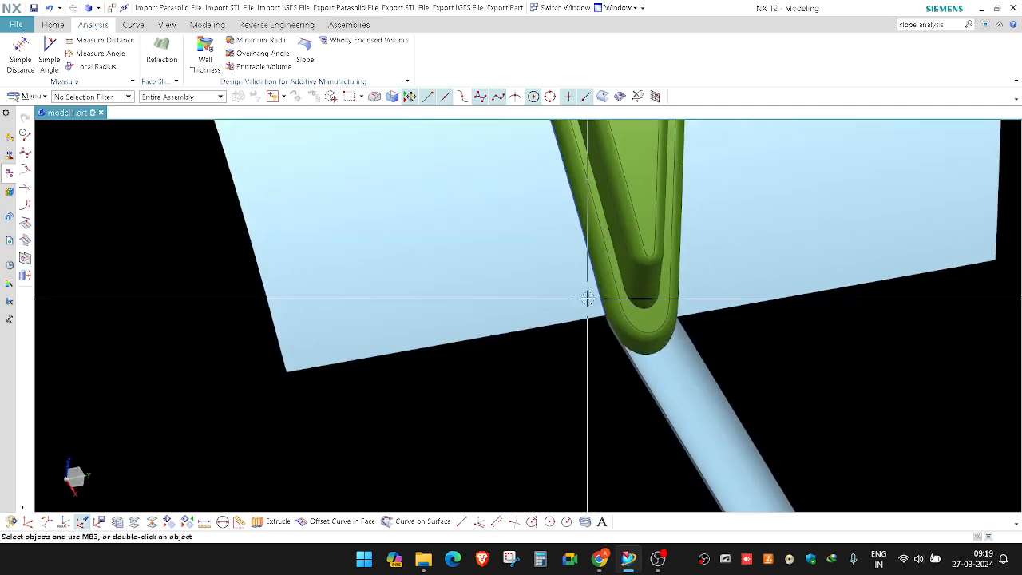
key("x")
scroll(566, 328, "up", 2)
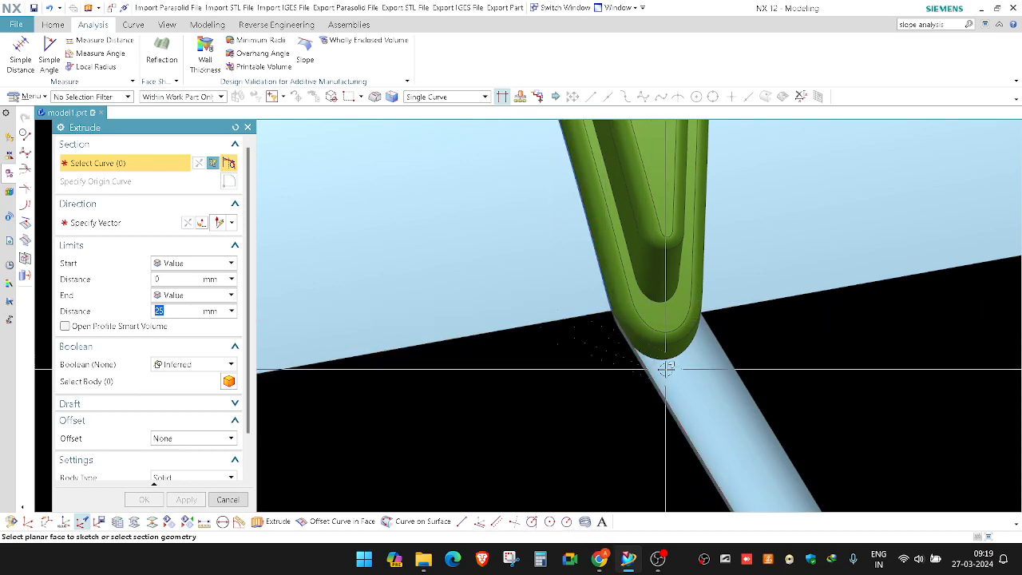
middle_click_drag(645, 316, 625, 326)
left_click(610, 359)
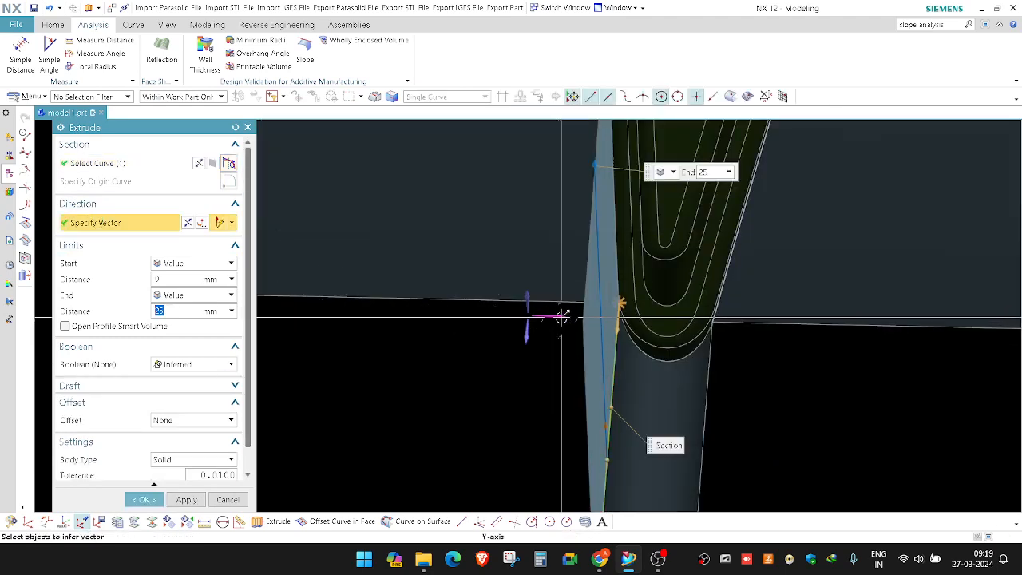
left_click(562, 316)
left_click(188, 226)
middle_click(447, 270)
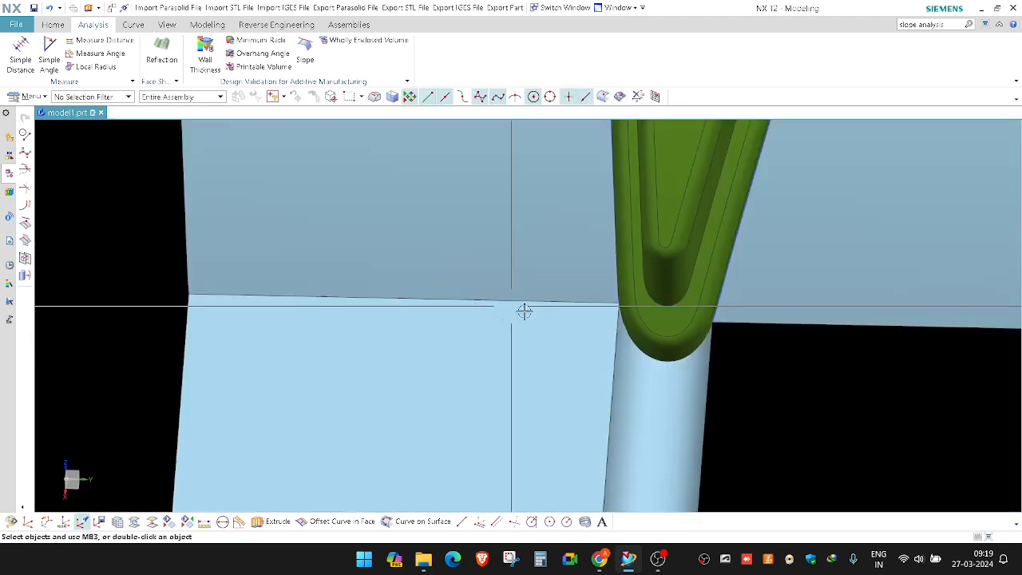
Extrude the opposite side edge of the narrow-tip sheet 25 mm along the positive YC axis to fill that corner.
middle_click_drag(533, 314, 569, 323)
scroll(454, 397, "up", 3)
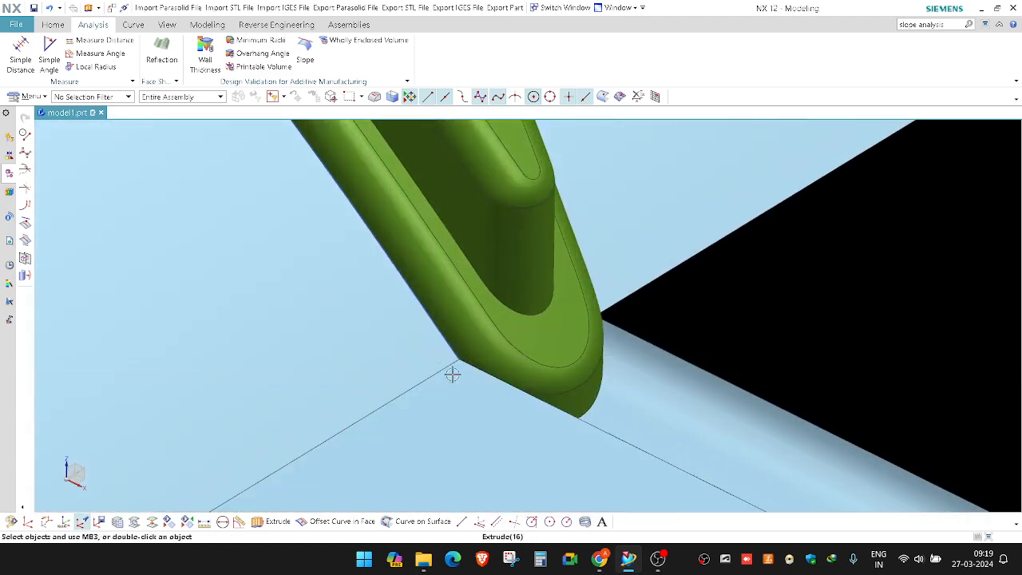
scroll(477, 361, "down", 8)
middle_click_drag(484, 360, 517, 342)
scroll(428, 359, "up", 3)
key("x")
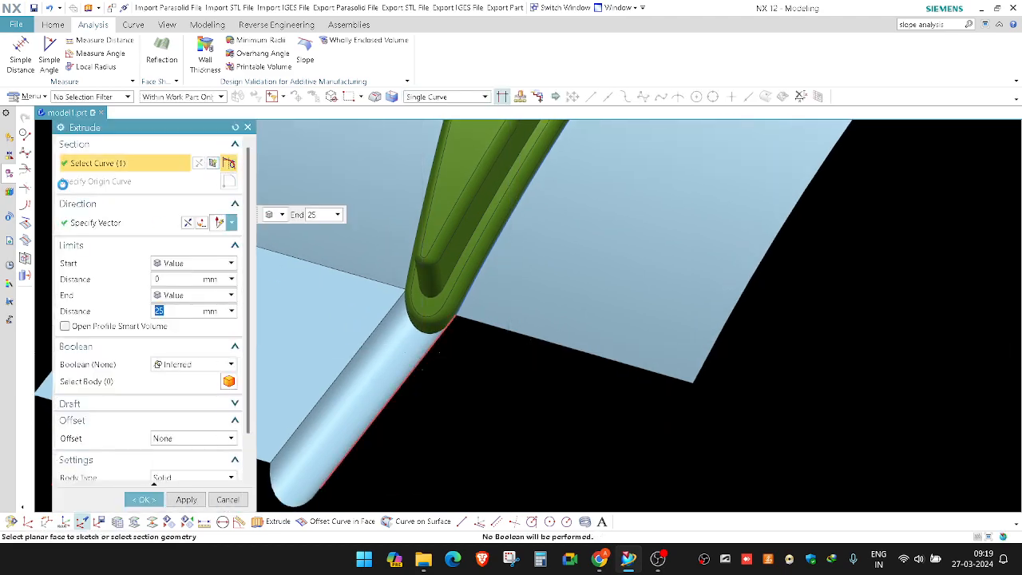
left_click(559, 323)
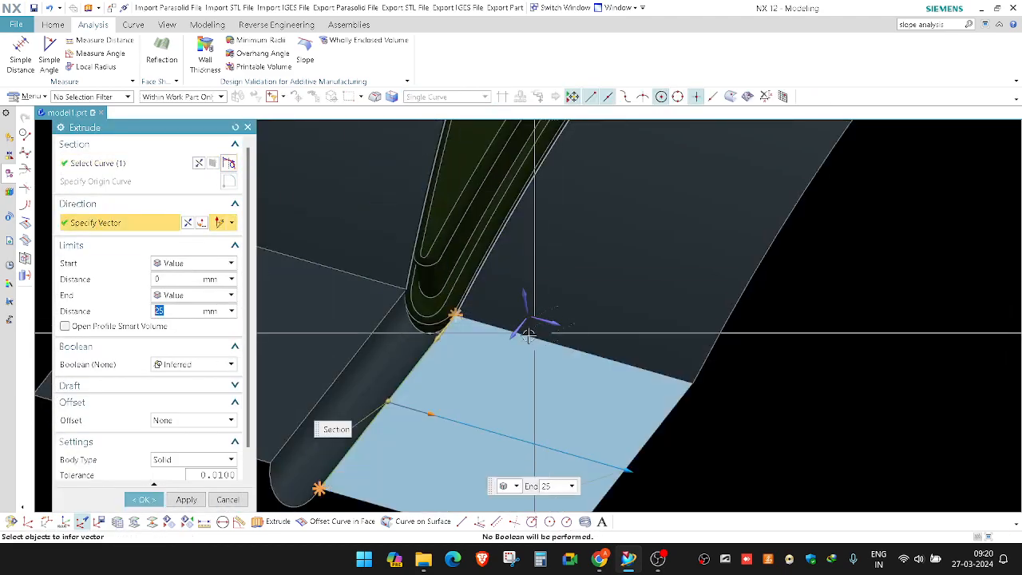
middle_click(532, 334)
Extrude the open curved rim edge at the wide end's other corner 25 mm along the positive YC axis.
middle_click_drag(482, 372, 488, 419, "shift")
scroll(488, 420, "down", 2)
scroll(559, 215, "up", 2)
middle_click_drag(559, 215, 540, 301)
scroll(571, 319, "up", 3)
middle_click_drag(529, 354, 492, 310)
key("x")
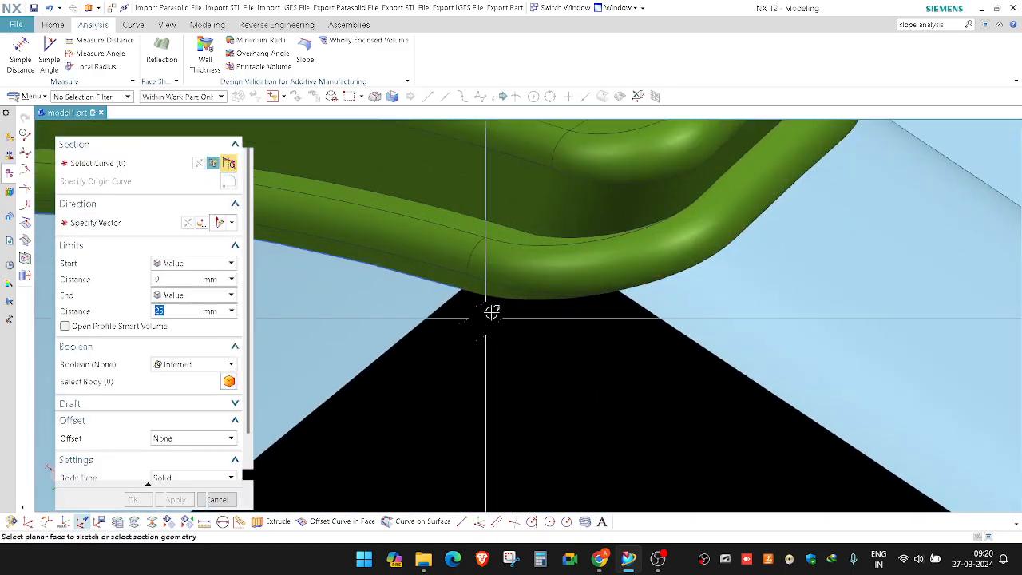
left_click(502, 300)
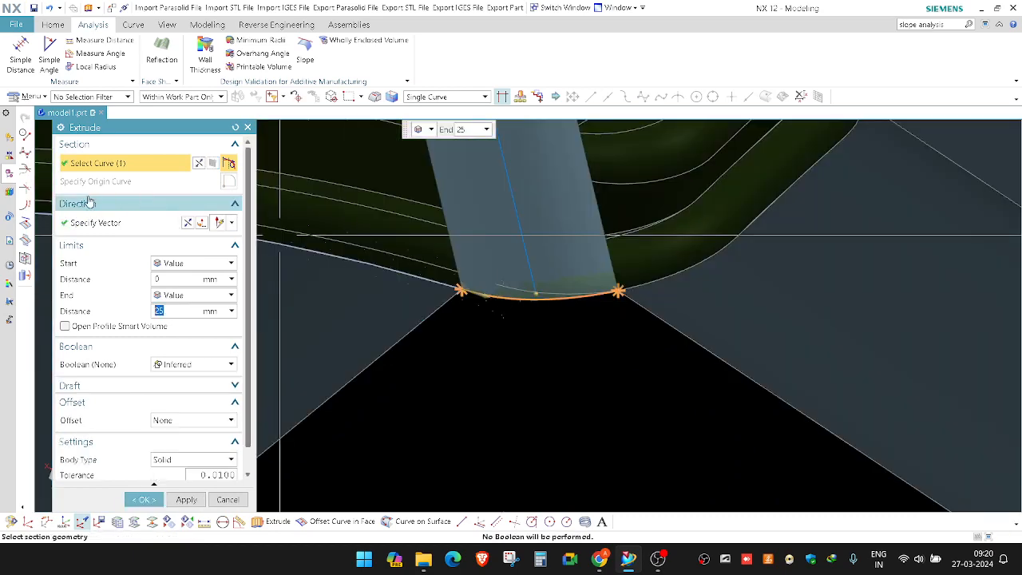
left_click(518, 330)
middle_click(568, 282)
Sew the curved corner strip on the positive YC side to the adjoining side sheet.
scroll(562, 283, "down", 6)
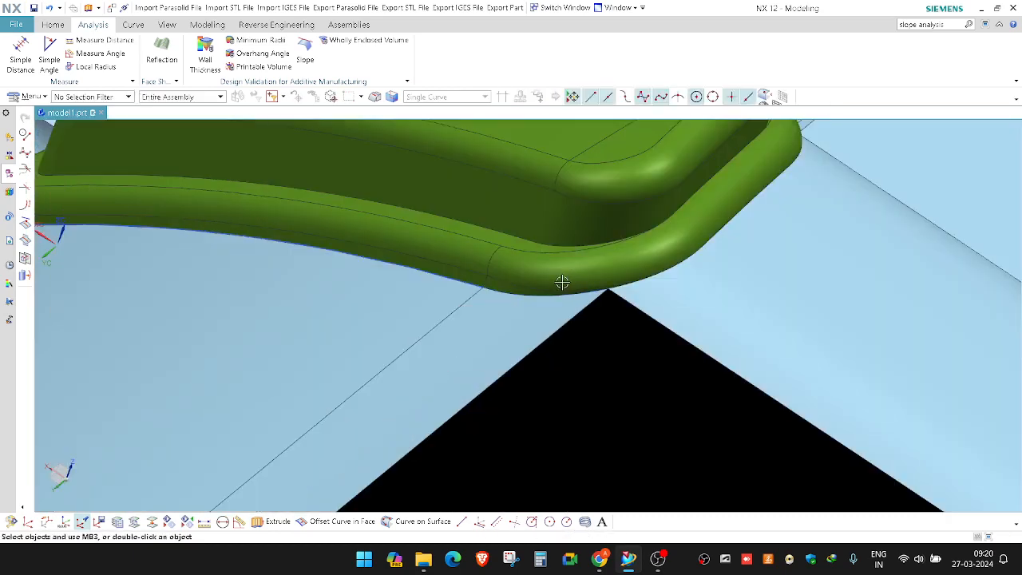
middle_click_drag(449, 331, 470, 340, "shift")
scroll(518, 326, "up", 2)
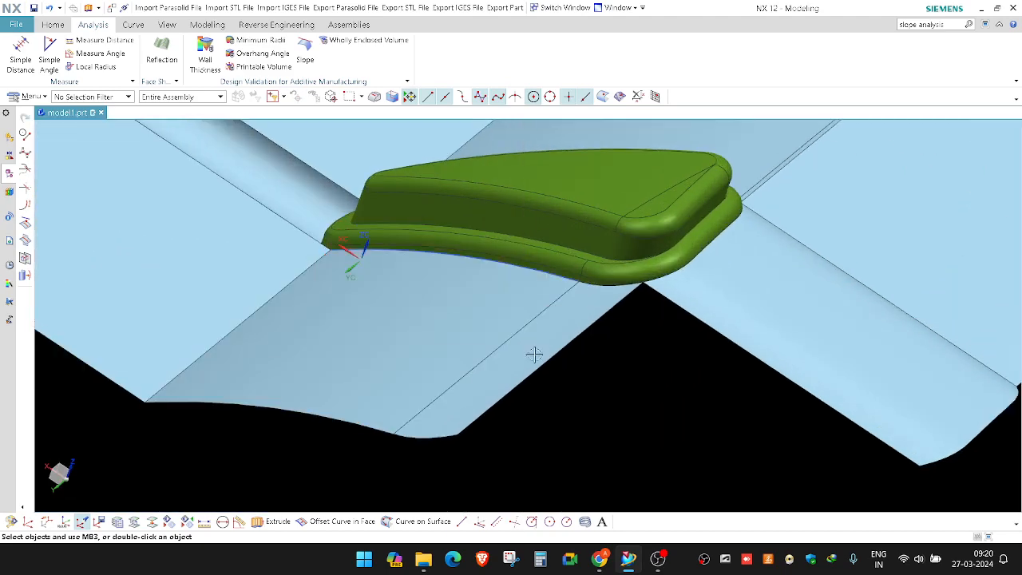
key("s")
left_click(518, 324)
left_click(556, 329)
middle_click(557, 329)
Extrude the free side edge of the wide-end sheet 25 mm along the positive YC axis to fill the last corner.
scroll(493, 292, "down", 3)
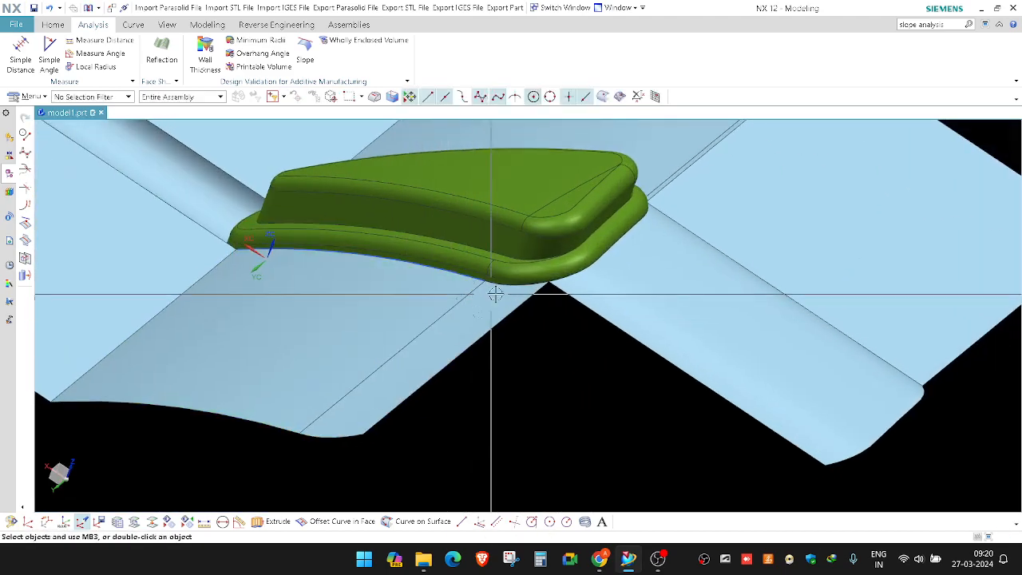
scroll(490, 293, "up", 3)
scroll(519, 344, "down", 3)
scroll(528, 312, "up", 3)
key("x")
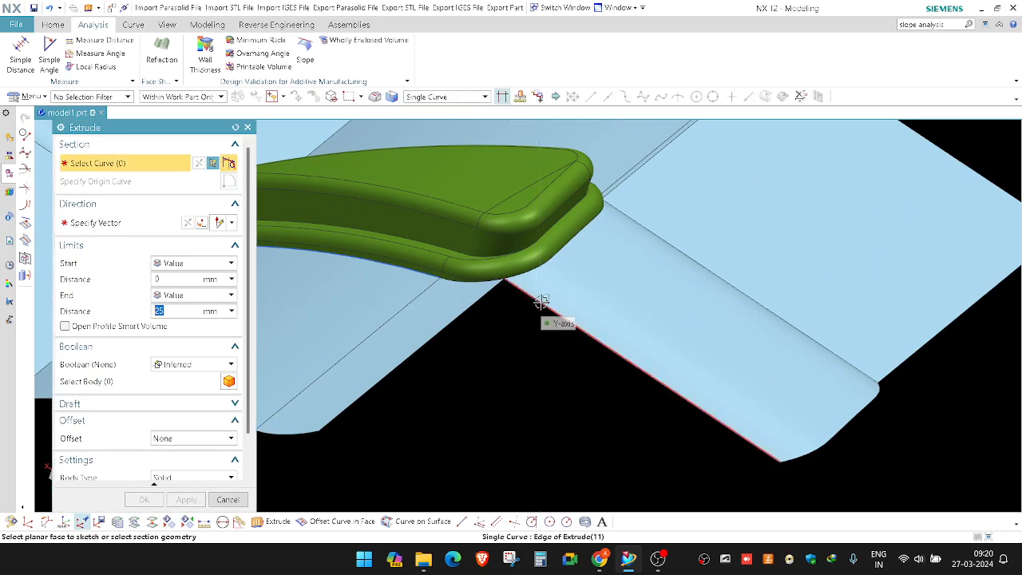
left_click(538, 304)
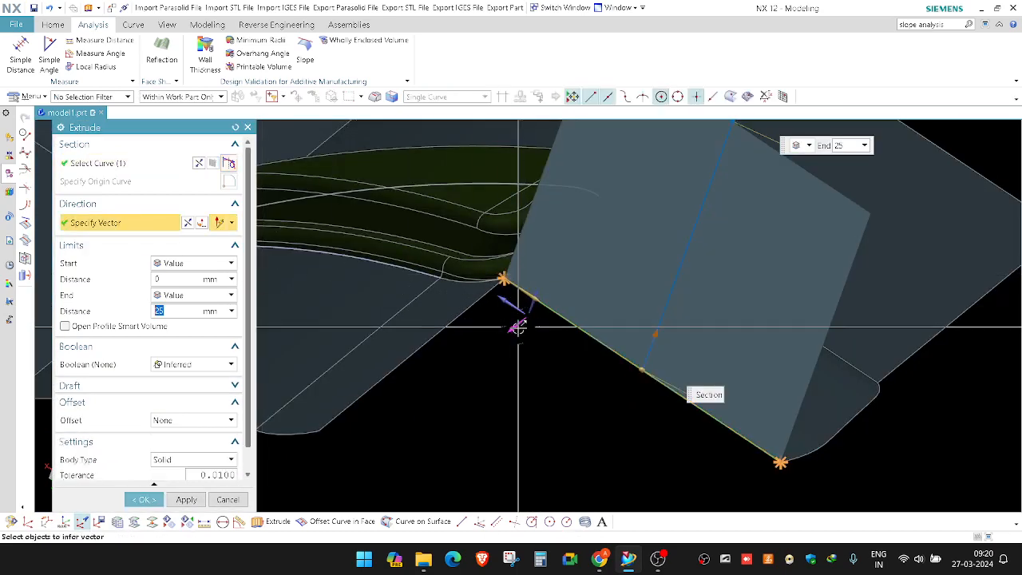
left_click(518, 326)
middle_click(518, 327)
Sew the sheets surrounding the part into one sheet body, with the wide end's negative YC corner sheet as target.
scroll(518, 327, "down", 2)
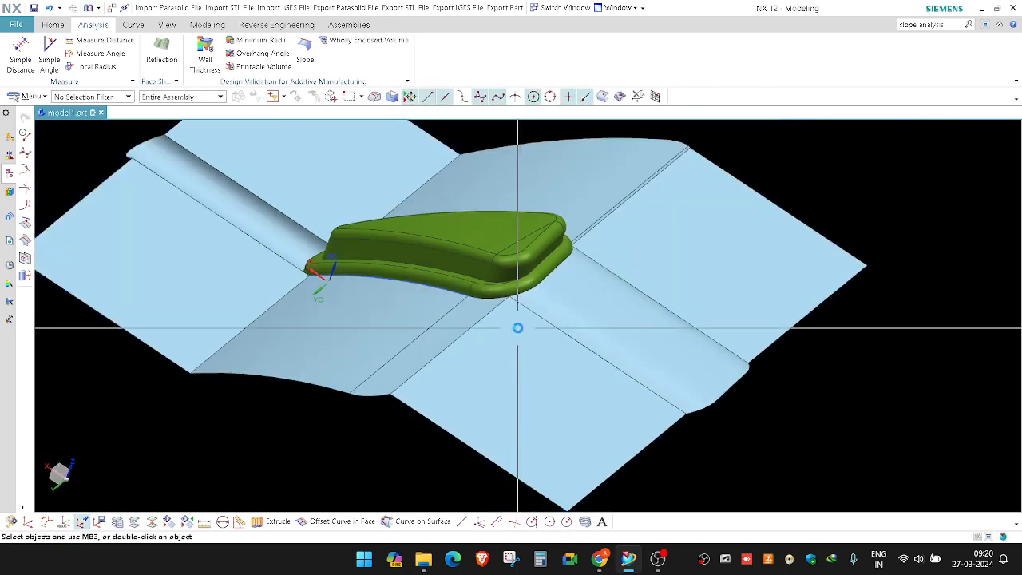
key("s")
left_click(632, 254)
scroll(576, 238, "up", 4)
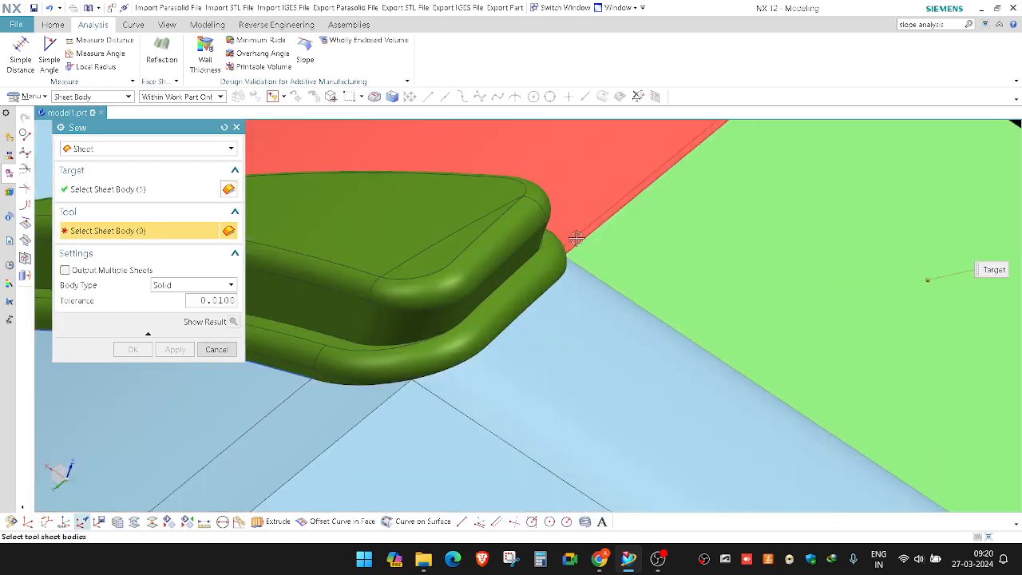
left_click(576, 238)
scroll(576, 238, "down", 5)
left_click(375, 188)
left_click(345, 221)
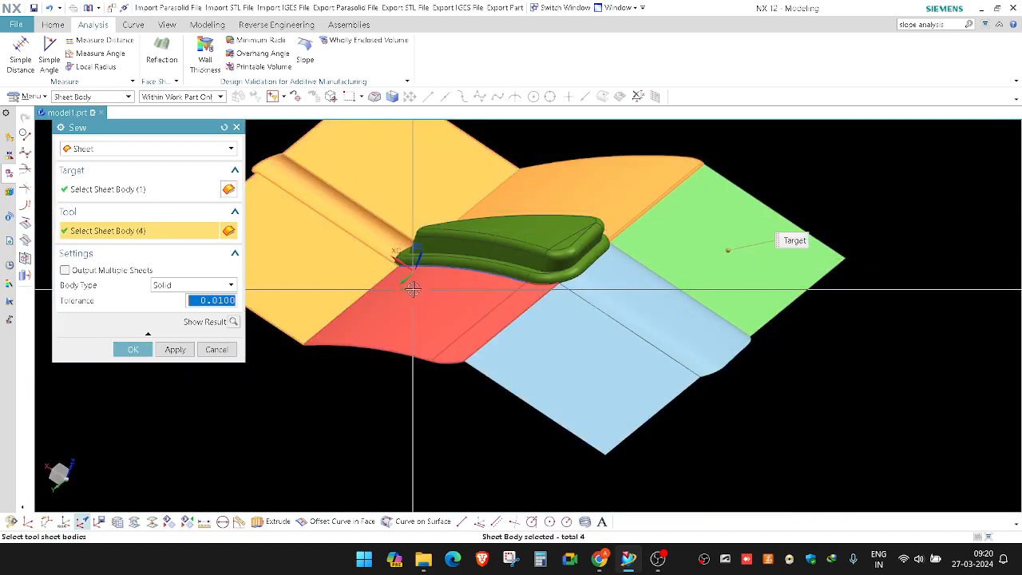
left_click(547, 300)
middle_click(599, 286)
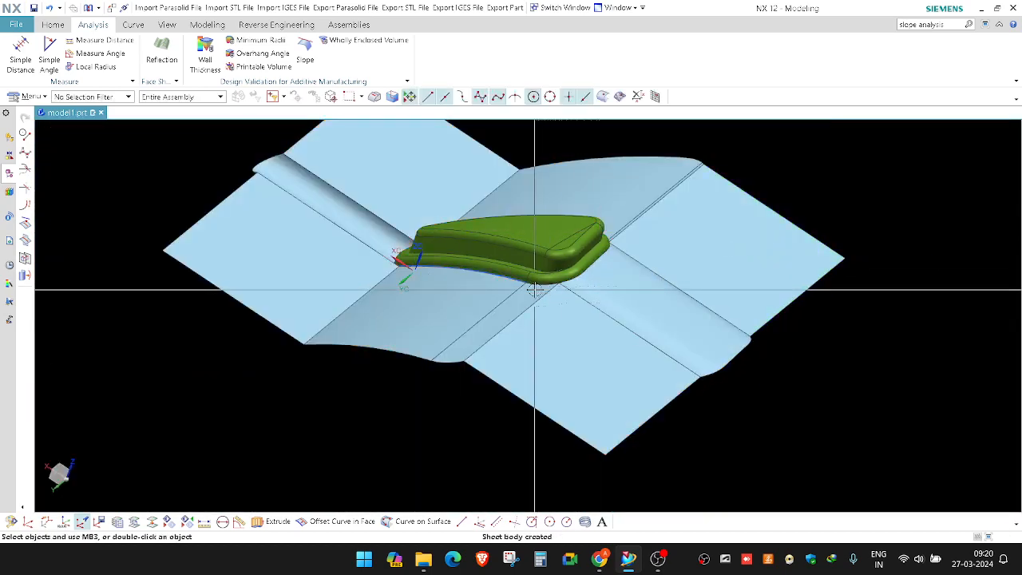
Examine the sewn parting surface around the part from above and from several sides, including the wide-end corners.
middle_click_drag(531, 279, 471, 399)
scroll(449, 221, "down", 3)
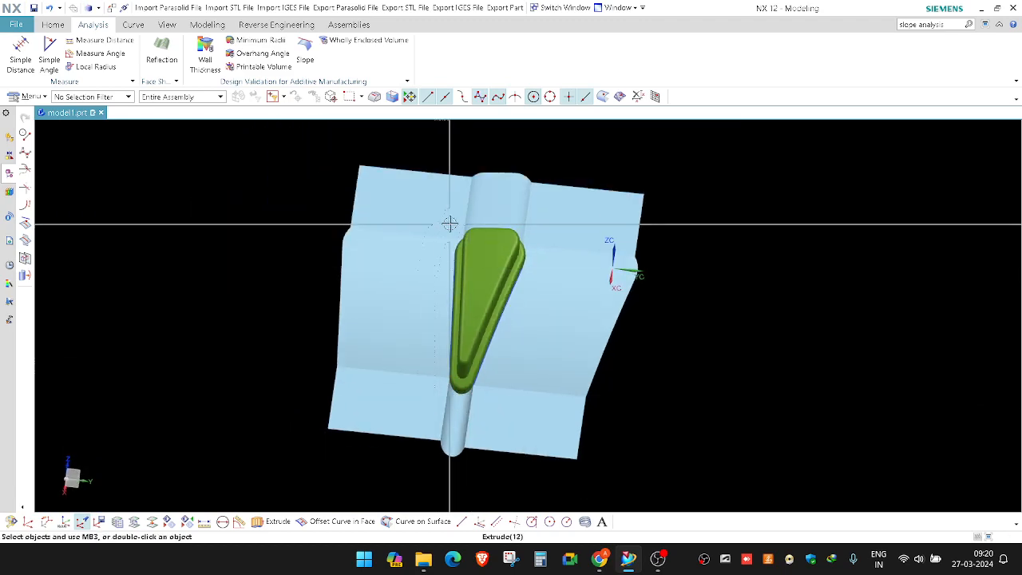
mouse_move(450, 222)
middle_mouse_down()
mouse_move(477, 260)
mouse_move(465, 216)
middle_mouse_up()
scroll(522, 242, "up", 5)
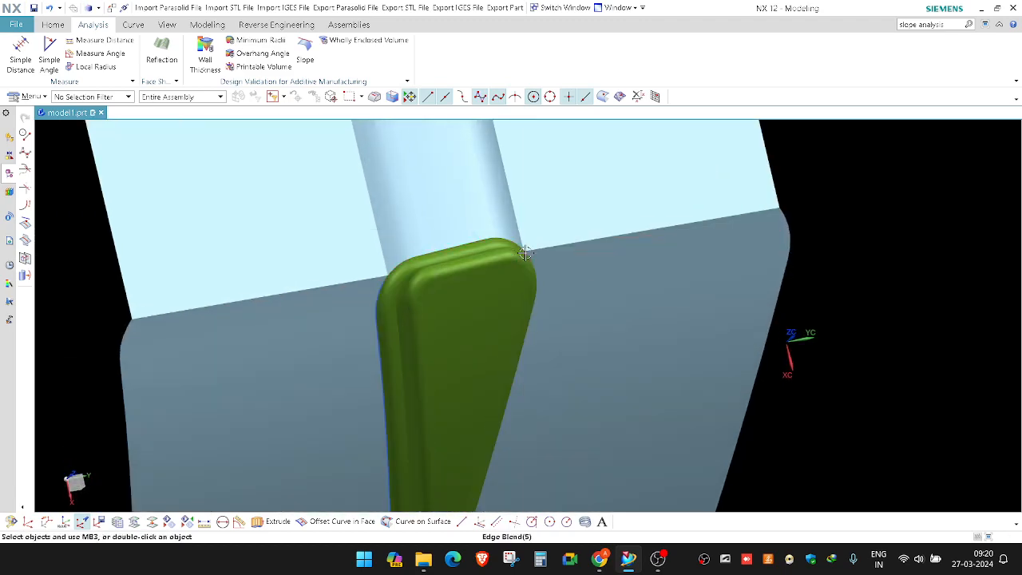
middle_click_drag(522, 242, 495, 221)
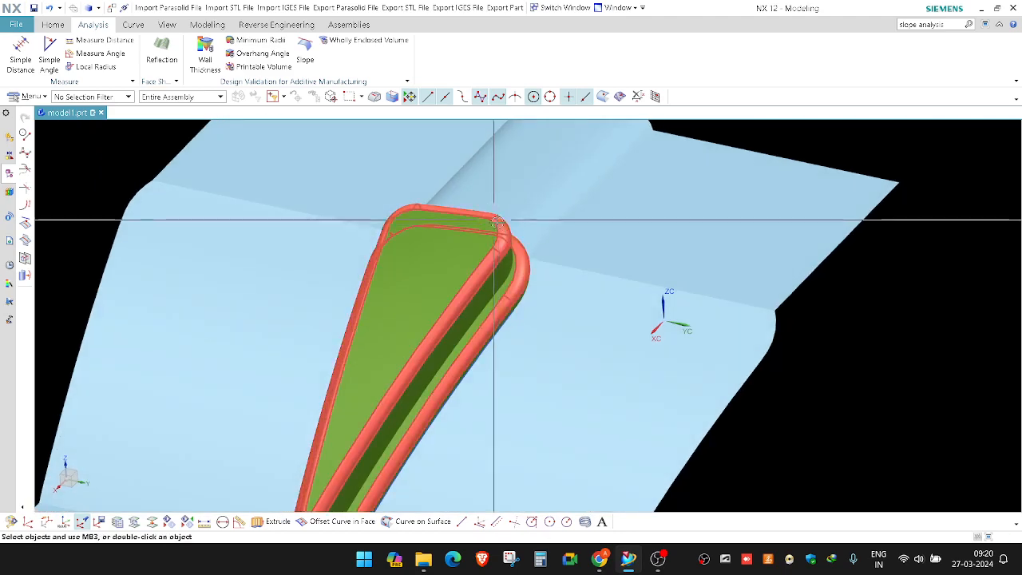
scroll(495, 222, "down", 5)
scroll(460, 296, "up", 3)
mouse_move(468, 310)
middle_mouse_down()
mouse_move(479, 290)
mouse_move(458, 288)
mouse_move(477, 305)
middle_mouse_up()
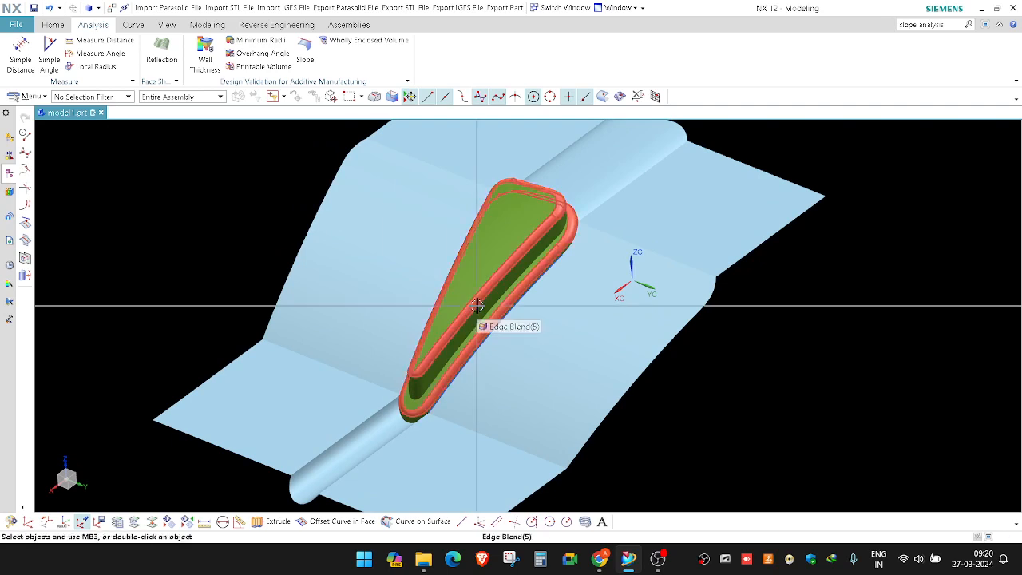
scroll(475, 304, "down", 2)
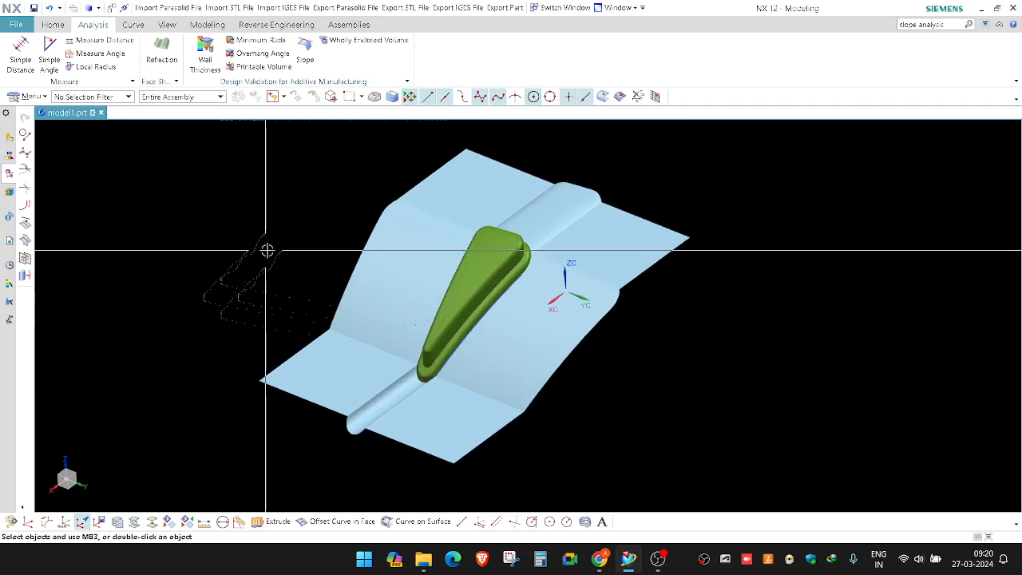
middle_click_drag(270, 247, 333, 313)
scroll(315, 288, "up", 2)
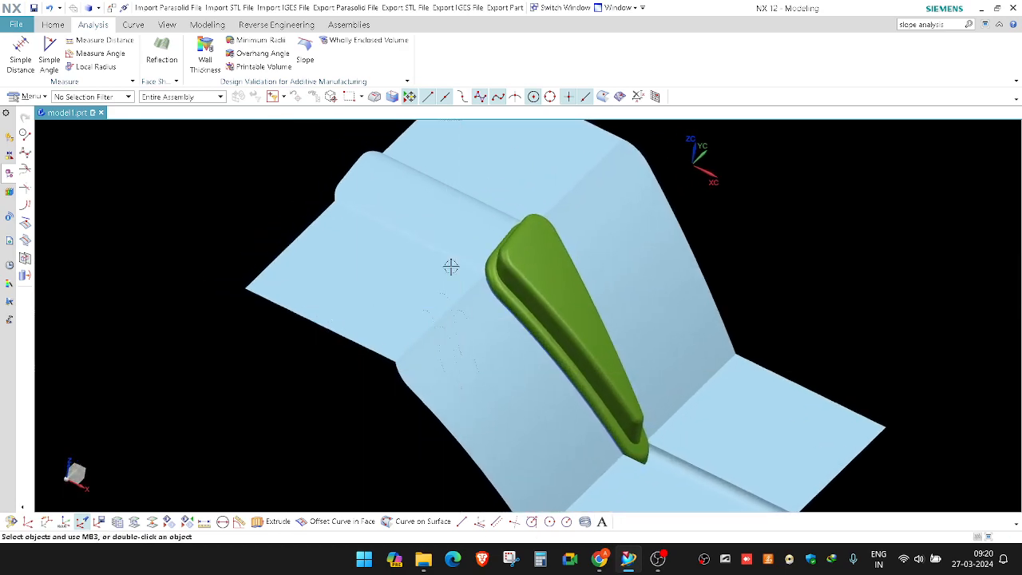
scroll(439, 251, "up", 4)
middle_click_drag(431, 266, 487, 269)
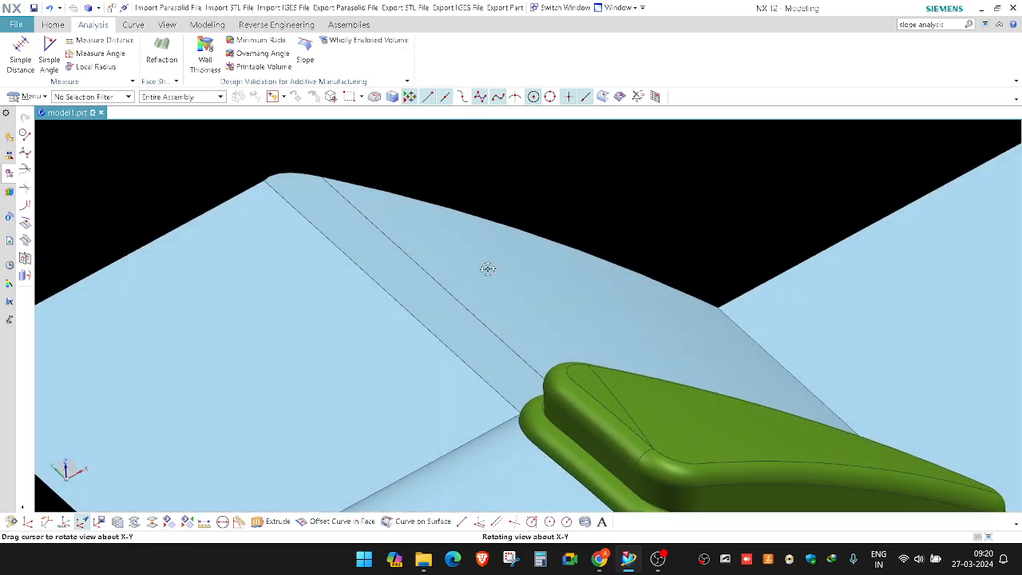
Blend the crease between the wide-end sheet and its negative YC corner sheet with a 4 mm radius.
middle_click_drag(430, 391, 418, 130, "shift")
scroll(434, 184, "down", 3)
scroll(550, 183, "up", 2)
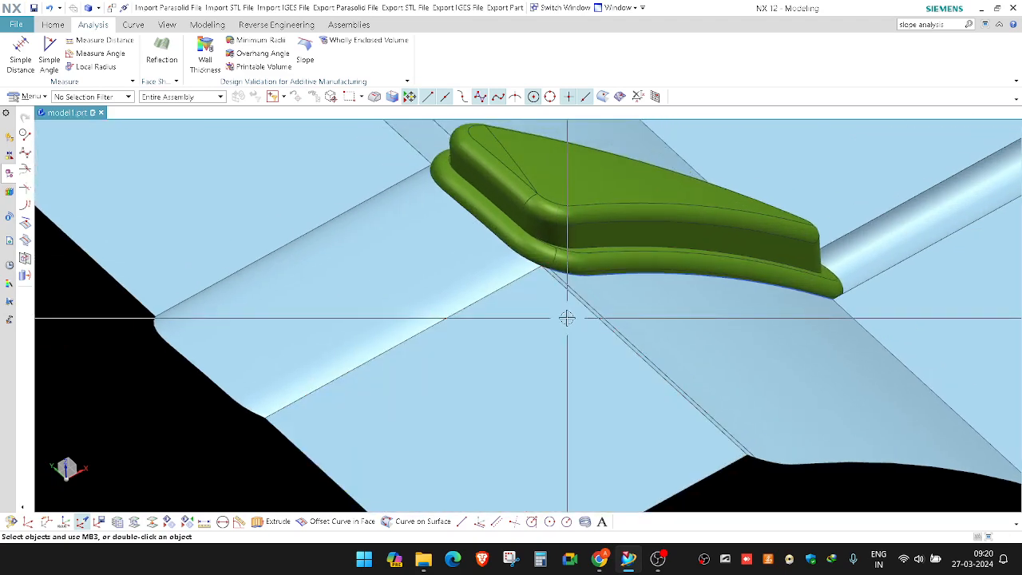
key("b")
scroll(551, 320, "up", 3)
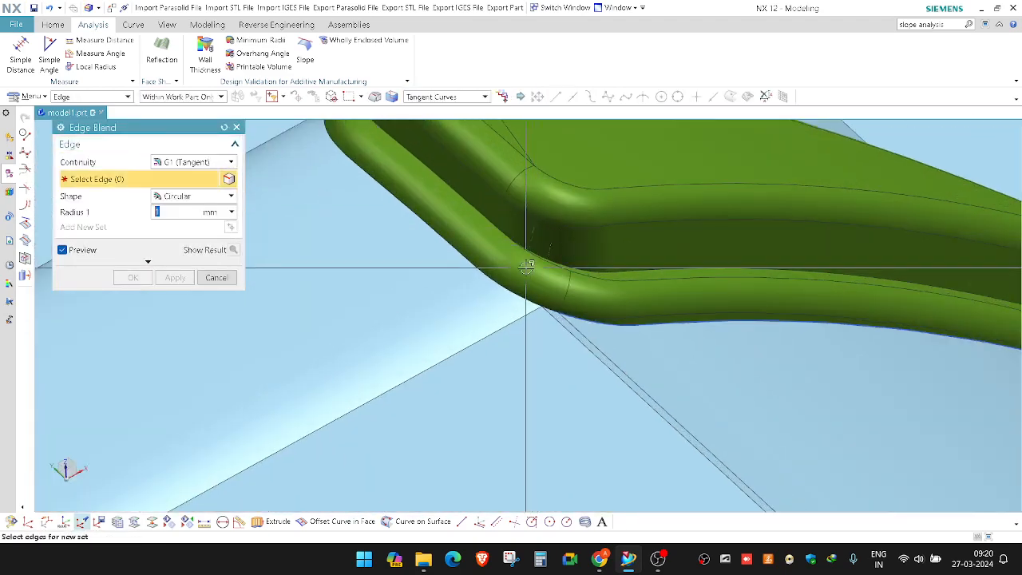
left_click(510, 321)
scroll(511, 319, "down", 3)
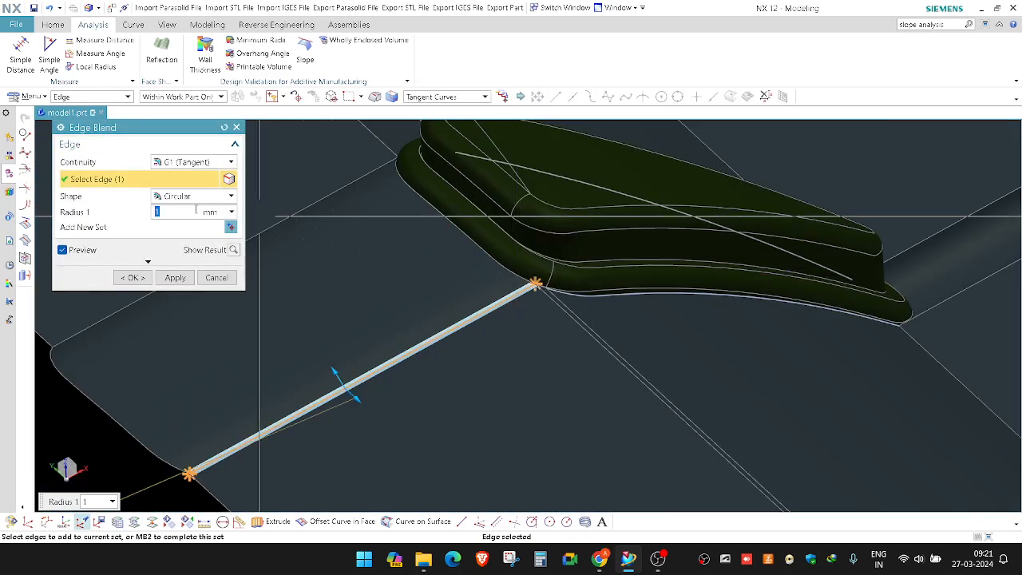
key("Return")
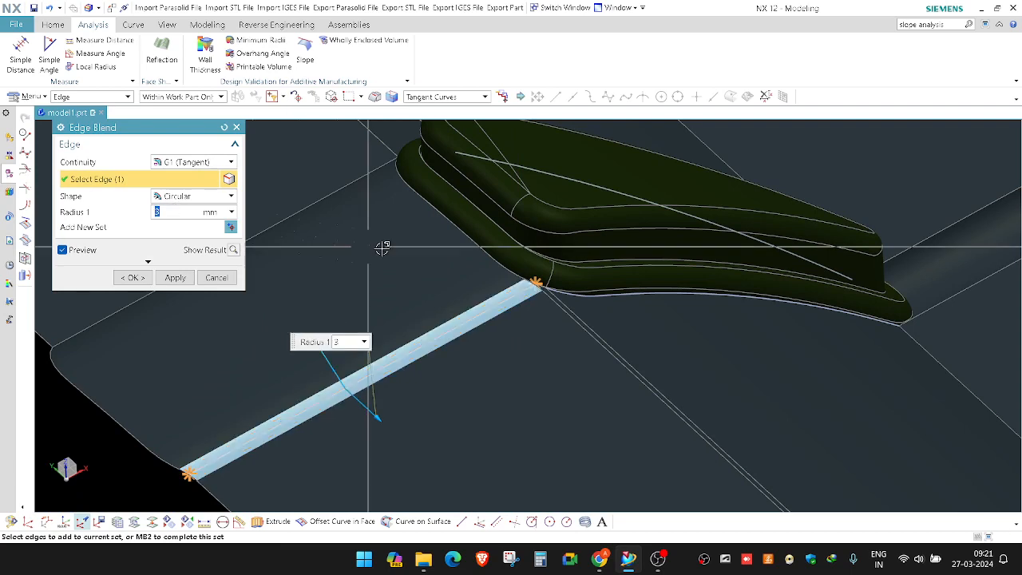
scroll(527, 287, "up", 2)
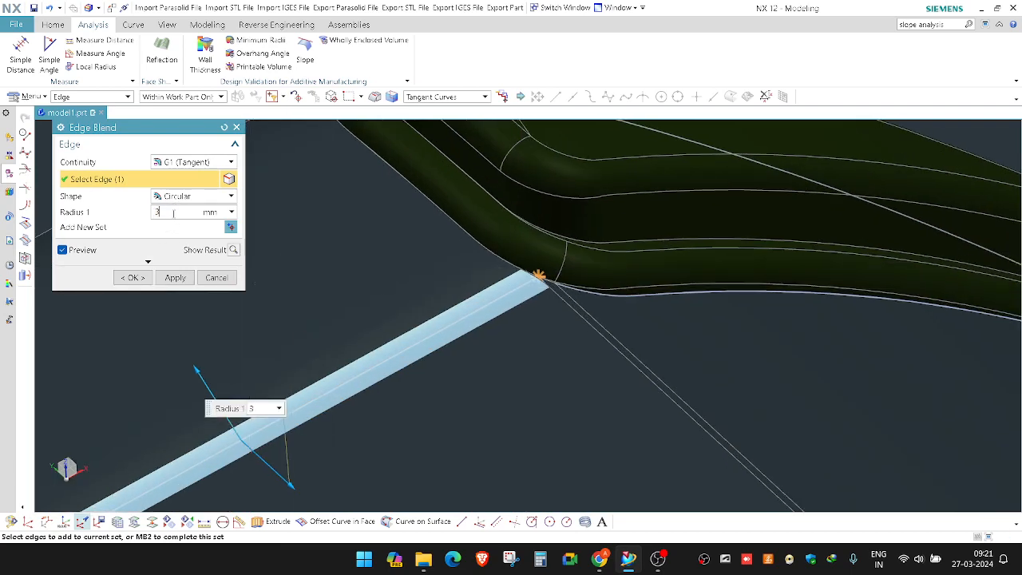
mouse_move(520, 272)
middle_mouse_down()
mouse_move(511, 263)
mouse_move(511, 281)
mouse_move(529, 276)
mouse_move(511, 266)
mouse_move(531, 276)
middle_mouse_up()
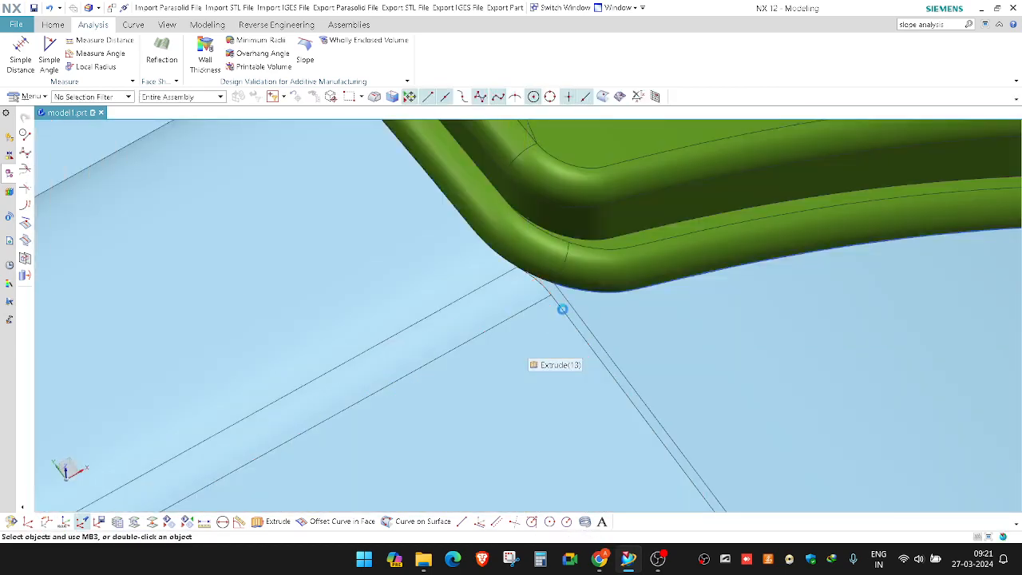
Try a 4 mm blend on the side-sheet edge beside the blended corner, stopping short of the vertex by a 1.4 mm arc length.
left_click(575, 310)
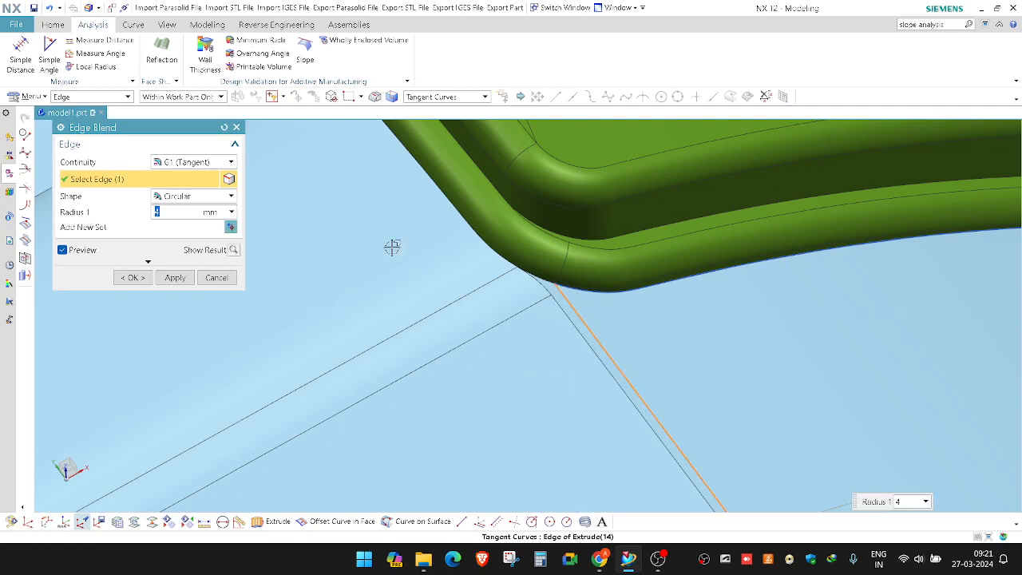
scroll(573, 330, "down", 2)
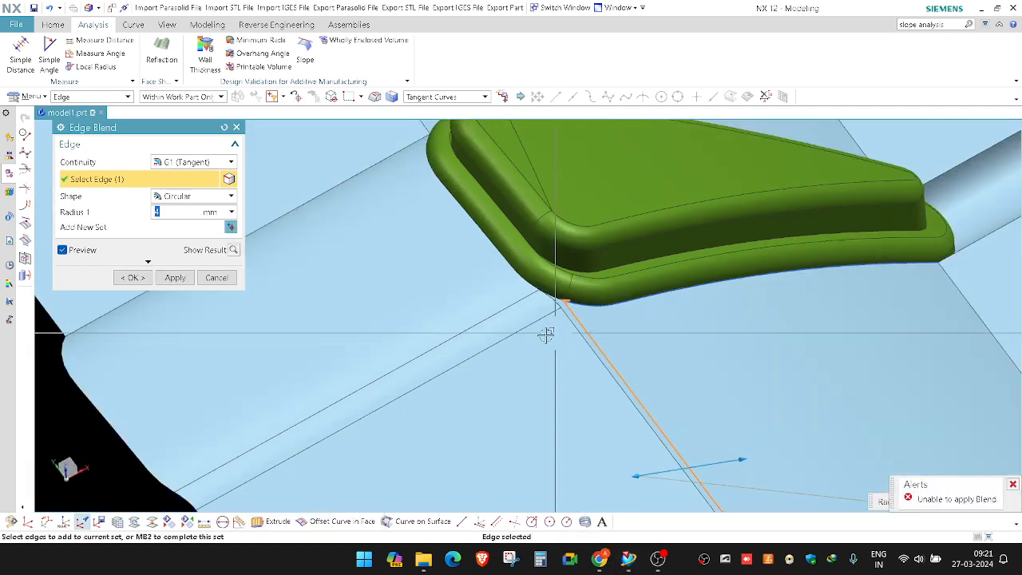
left_click(147, 261)
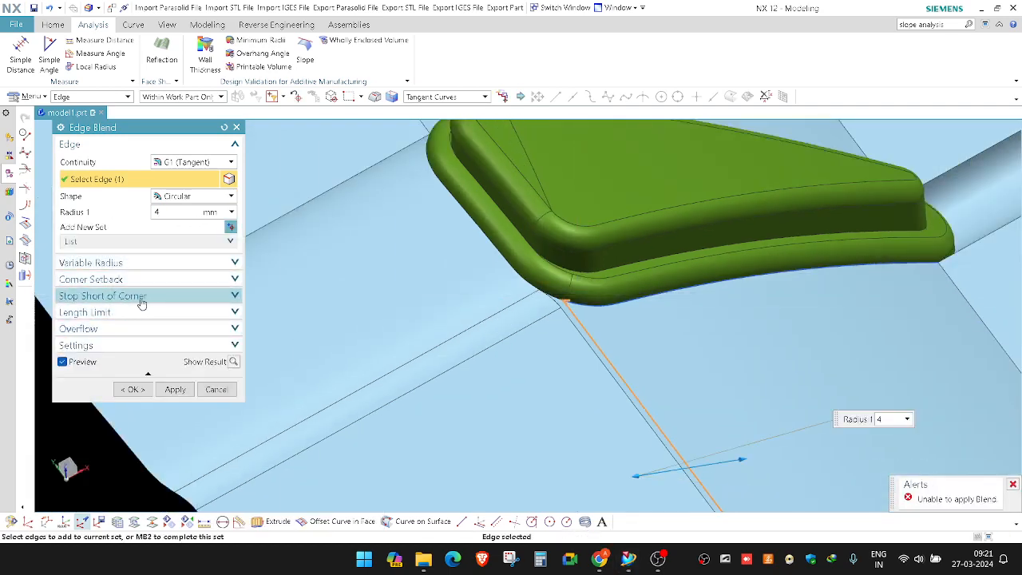
scroll(559, 313, "up", 2)
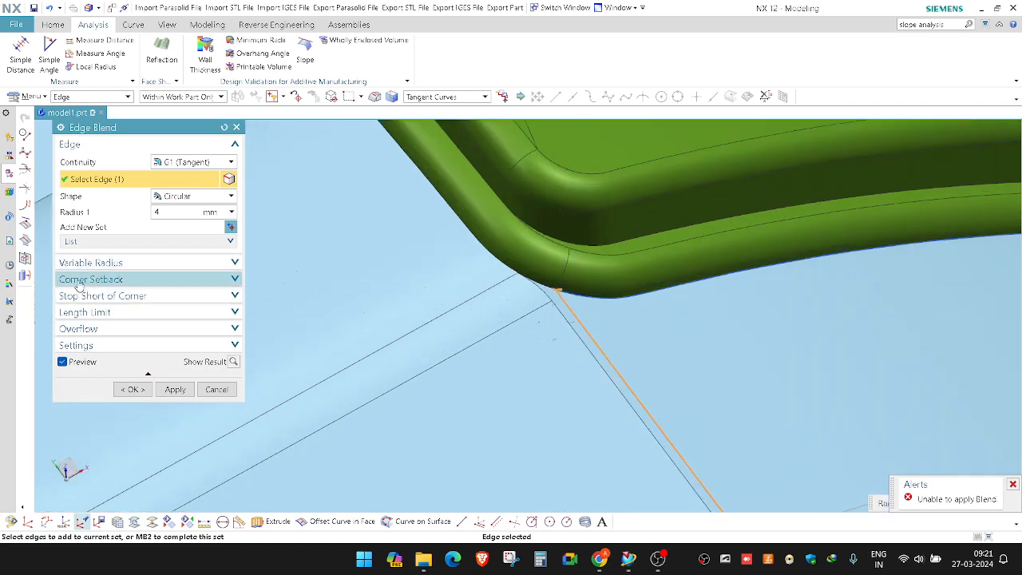
left_click(116, 296)
left_click(96, 316)
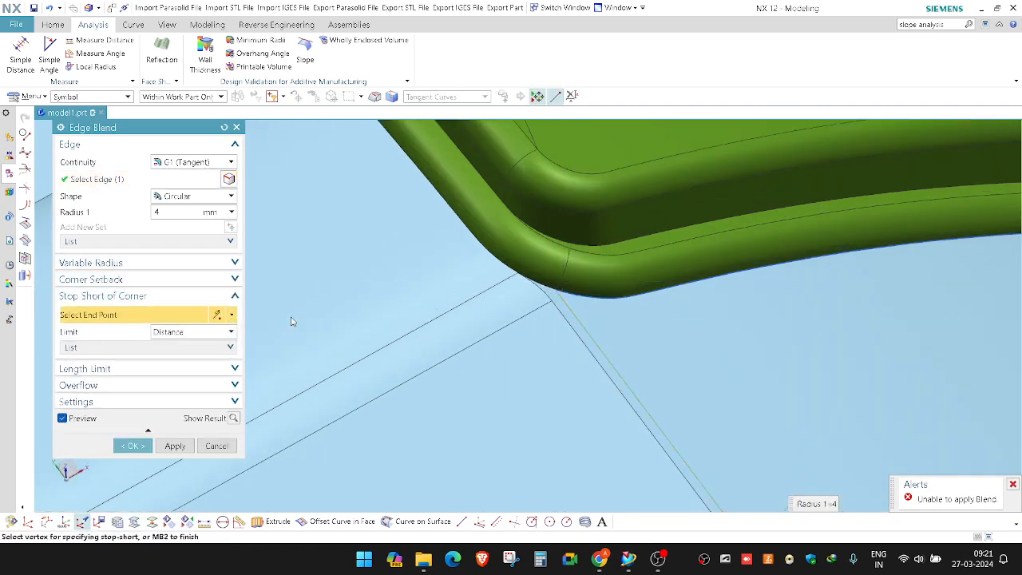
left_click(554, 291)
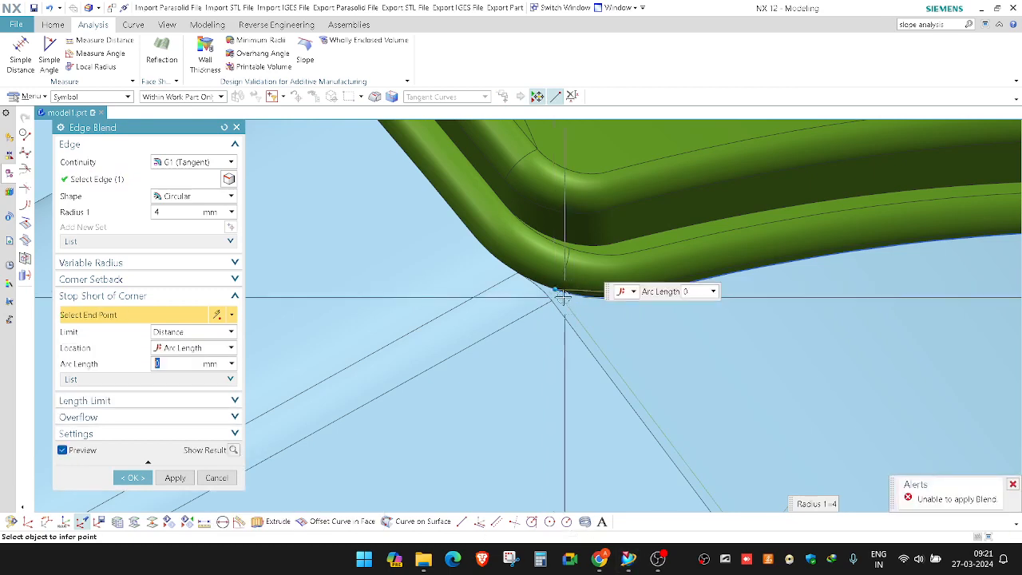
left_click_drag(558, 291, 576, 315)
scroll(572, 315, "down", 4)
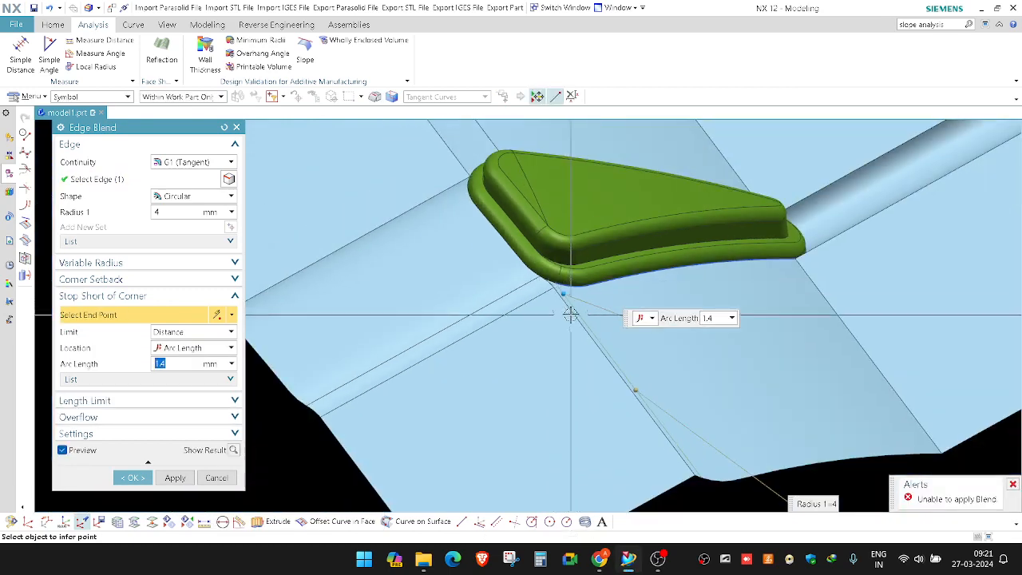
scroll(570, 314, "up", 2)
Try the same side-sheet edge blend with radii of 3 mm and 1 mm, and abandon it.
left_click(171, 212)
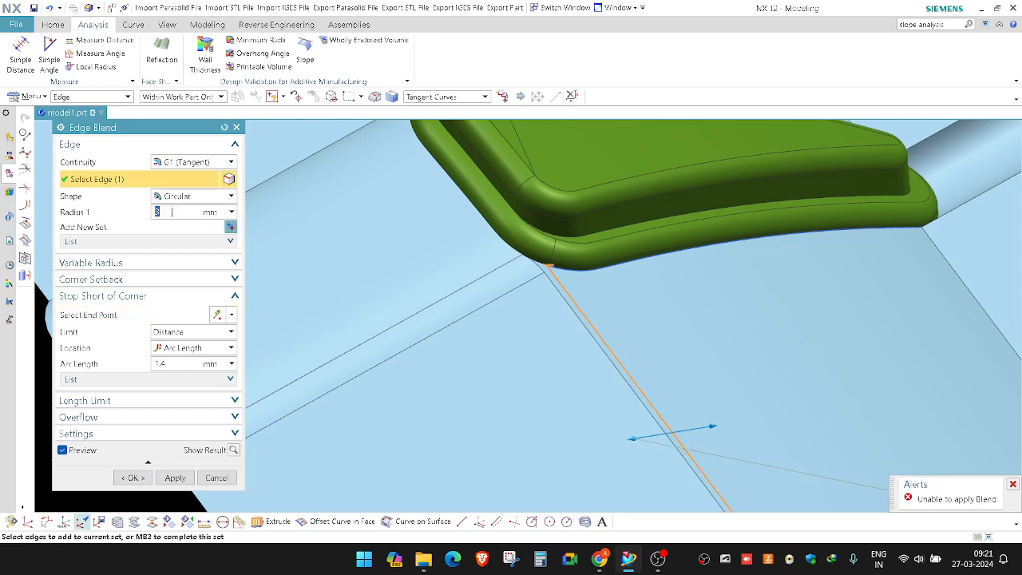
scroll(392, 266, "down", 3)
scroll(443, 306, "up", 3)
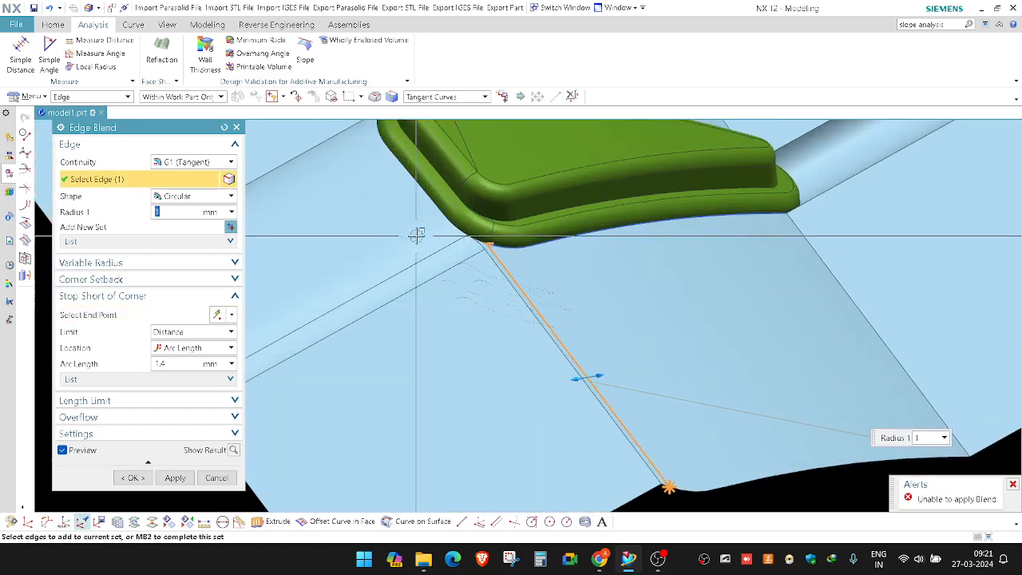
key("Escape")
Blend the crease between the negative YC corner sheet and the adjoining side sheet with a 4 mm radius.
scroll(479, 239, "up", 4)
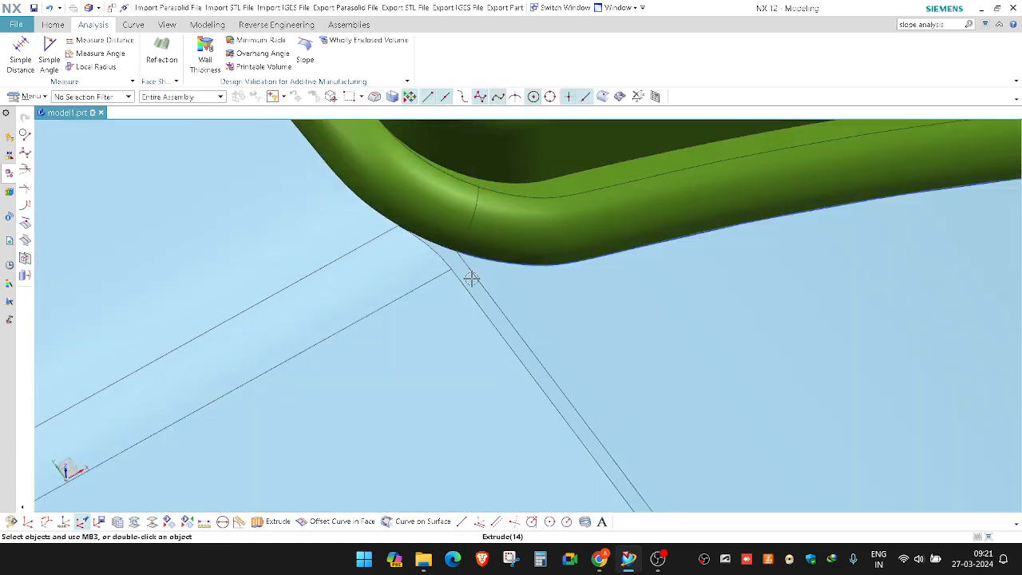
mouse_move(471, 278)
middle_mouse_down()
mouse_move(441, 256)
mouse_move(470, 273)
middle_mouse_up()
key("b")
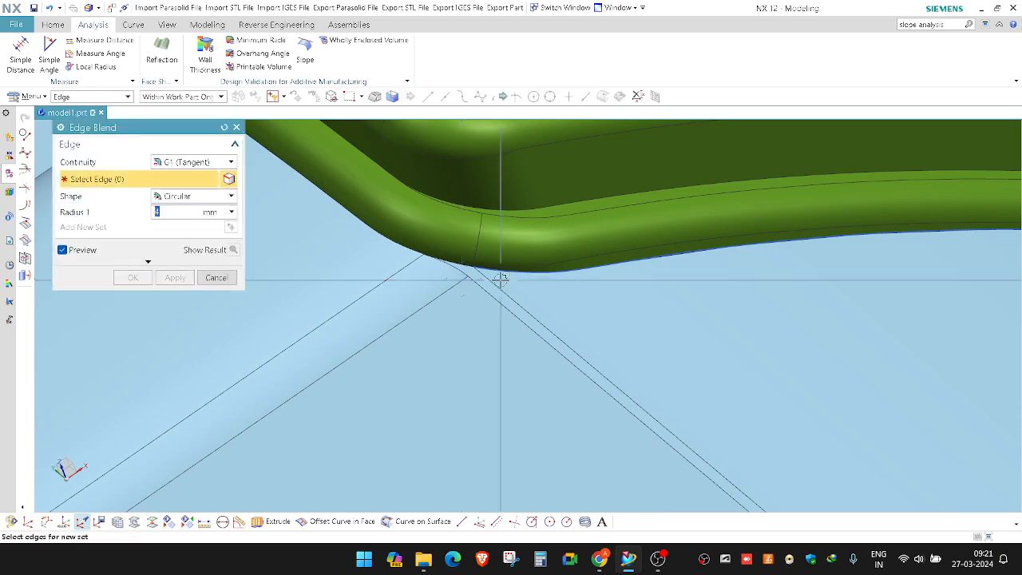
left_click(467, 281)
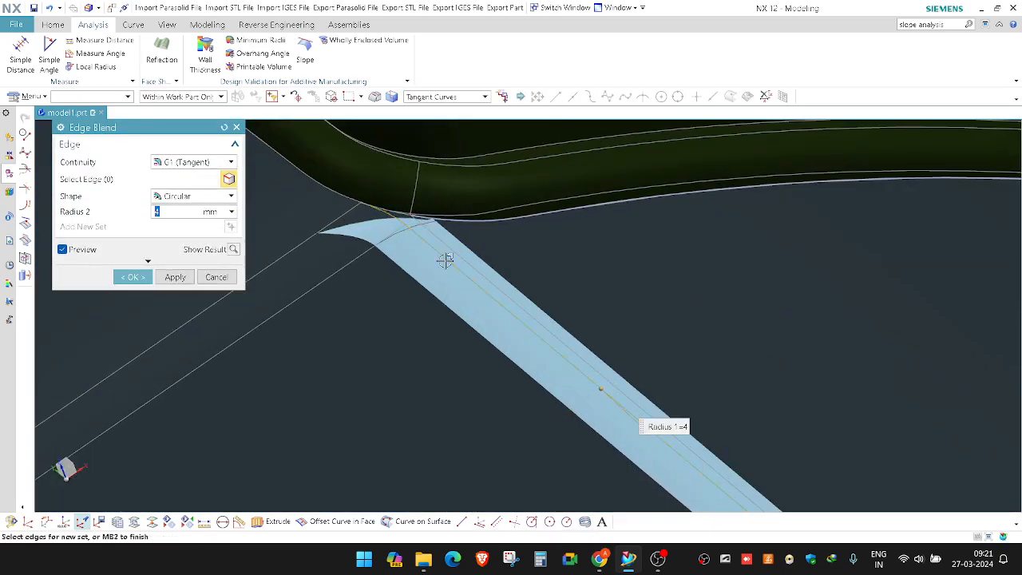
middle_click(445, 256)
scroll(431, 238, "down", 2)
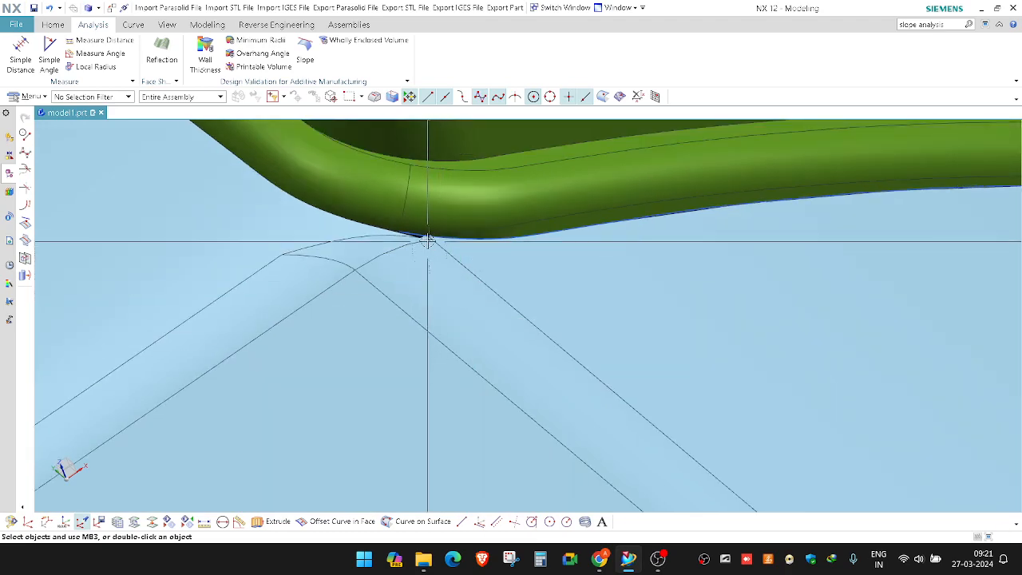
Examine the junction of the two new blends at the part's rim from several angles and from the top view.
scroll(426, 239, "up", 3)
scroll(418, 241, "down", 5)
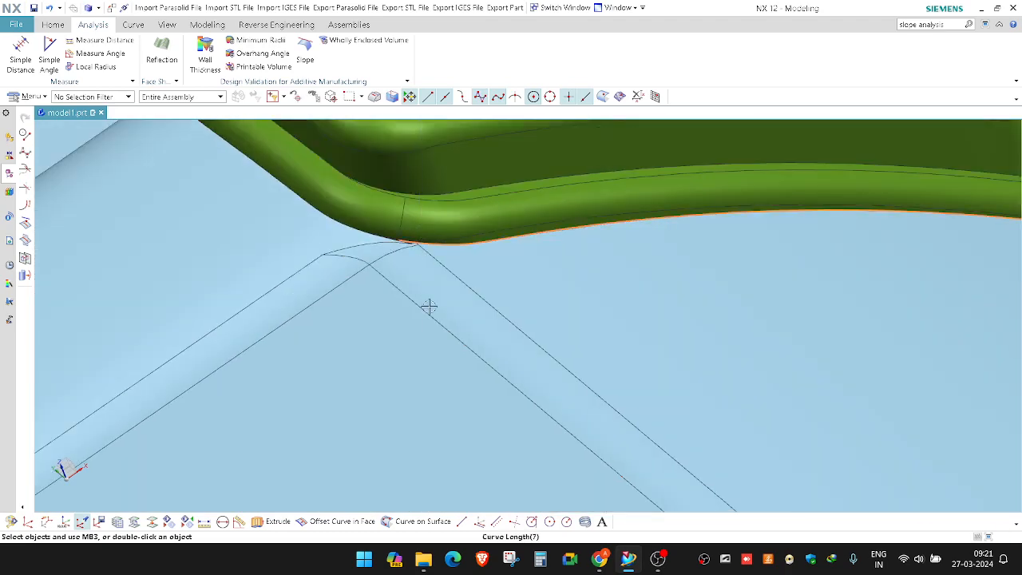
scroll(447, 303, "down", 4)
scroll(452, 303, "up", 1)
scroll(593, 269, "down", 3)
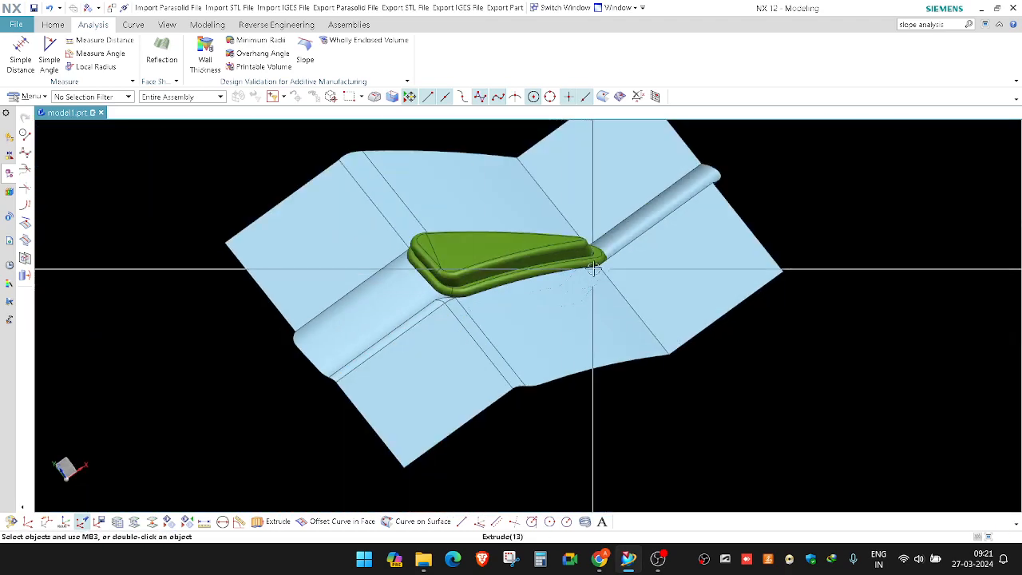
scroll(471, 184, "up", 8)
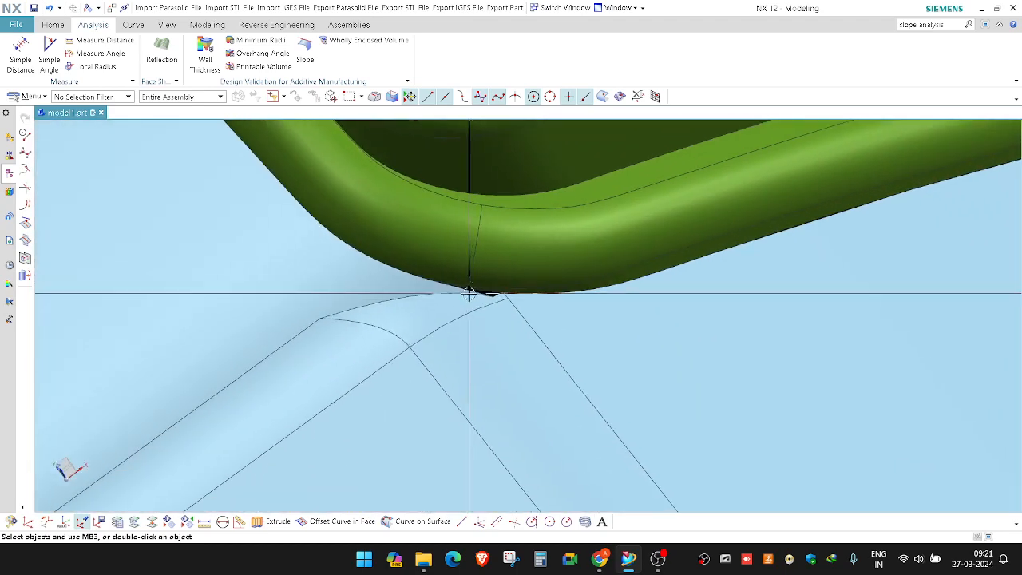
middle_click_drag(441, 270, 441, 260)
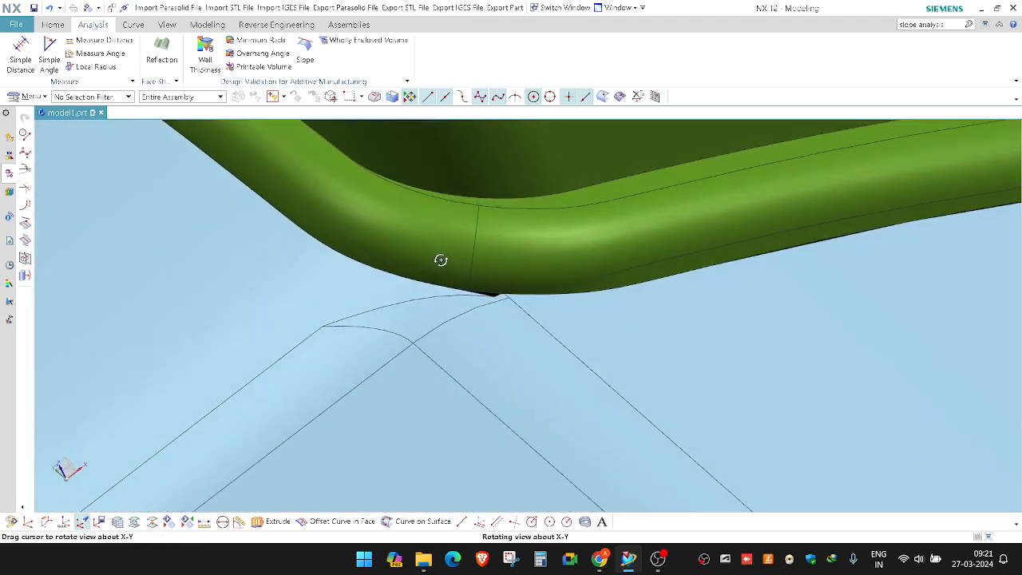
scroll(441, 261, "down", 2)
scroll(441, 282, "up", 2)
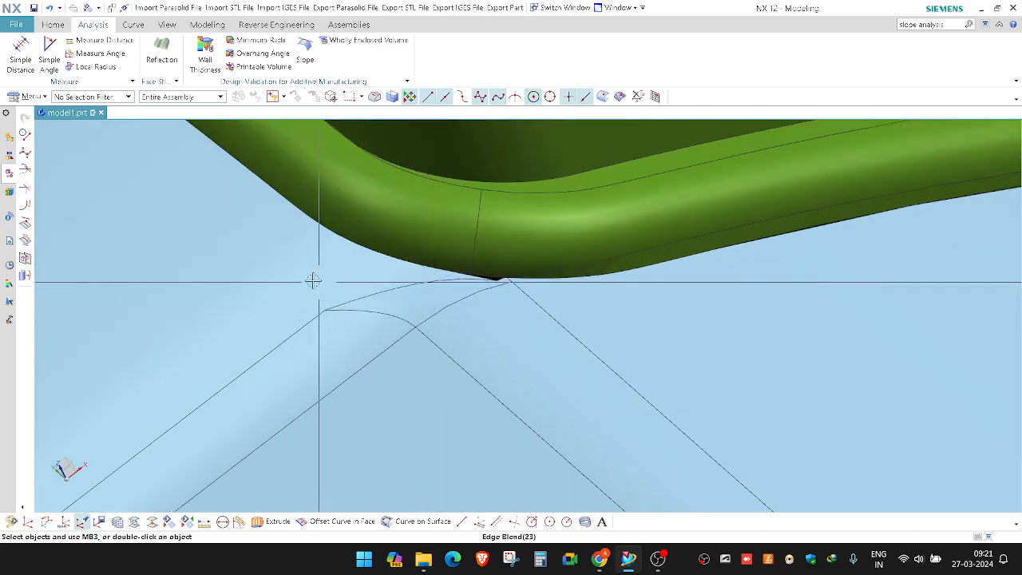
scroll(335, 326, "down", 3)
middle_click_drag(364, 304, 389, 329)
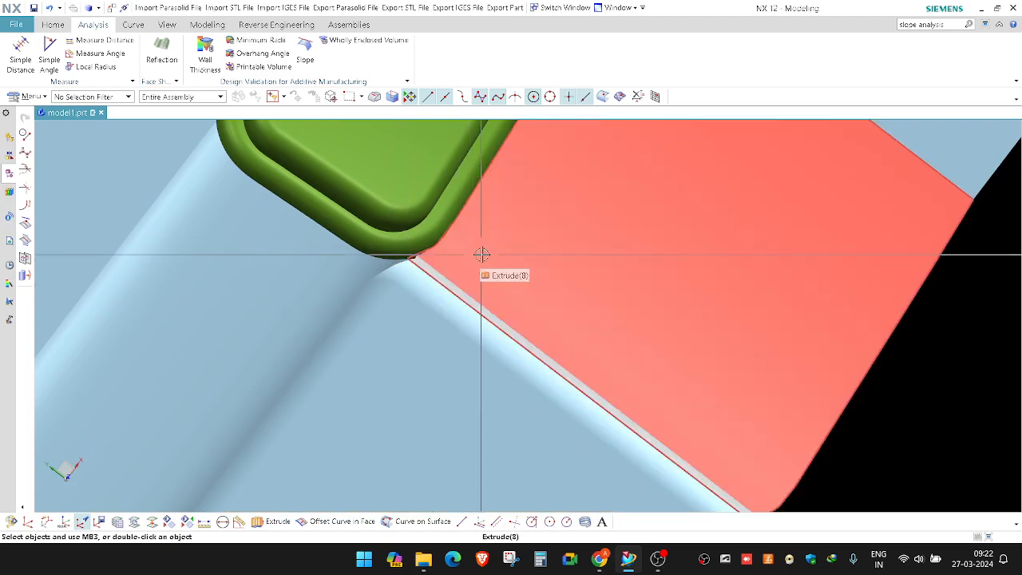
scroll(421, 255, "up", 3)
key("F8")
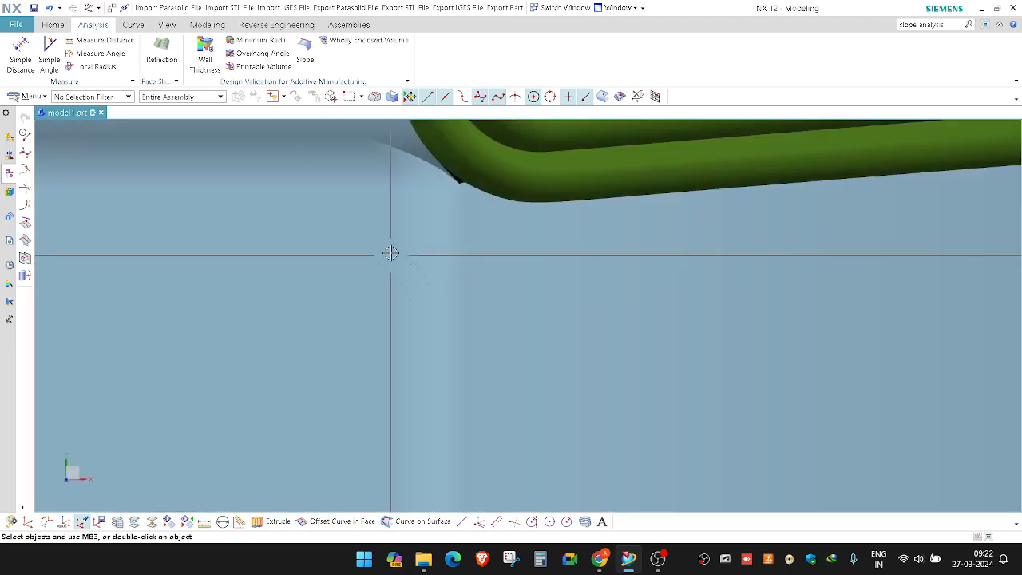
scroll(391, 253, "down", 2)
scroll(422, 212, "up", 2)
Select the four connected rim edges around the blended wide-end corner as input for a Curve Length curve.
middle_click_drag(422, 212, 402, 225)
key("b")
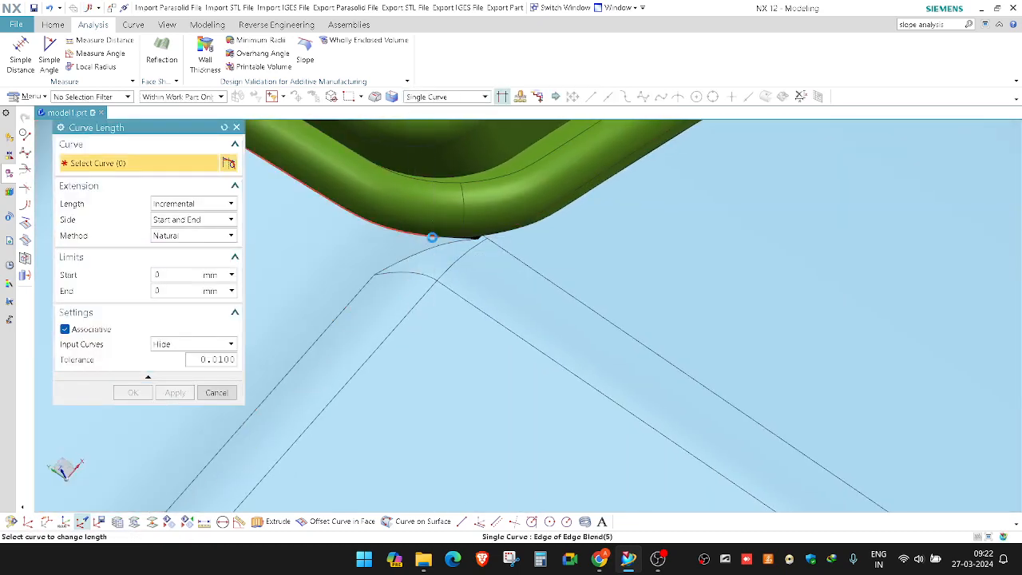
left_click(431, 237)
scroll(433, 241, "up", 3)
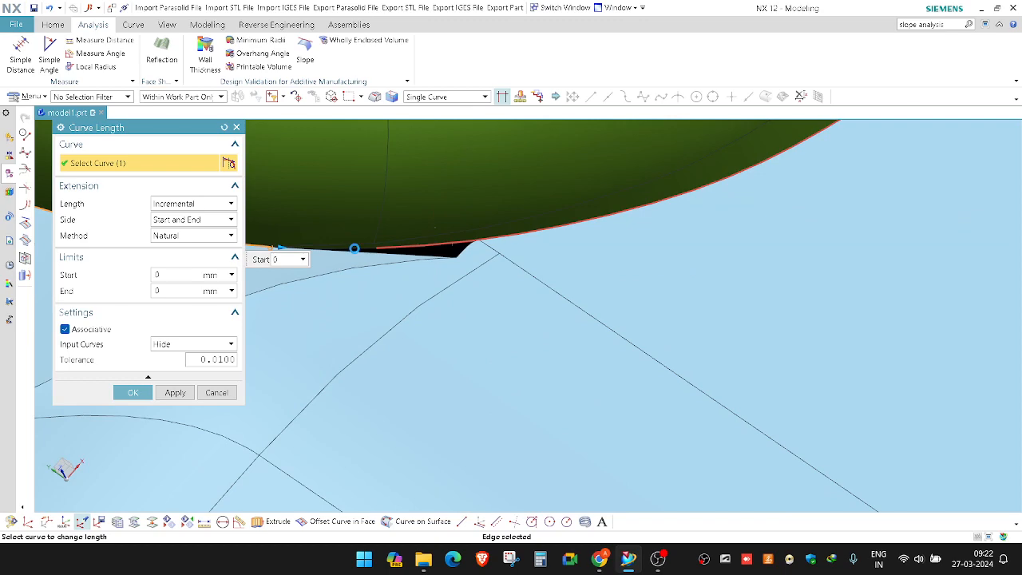
left_click(356, 249)
scroll(368, 250, "up", 3)
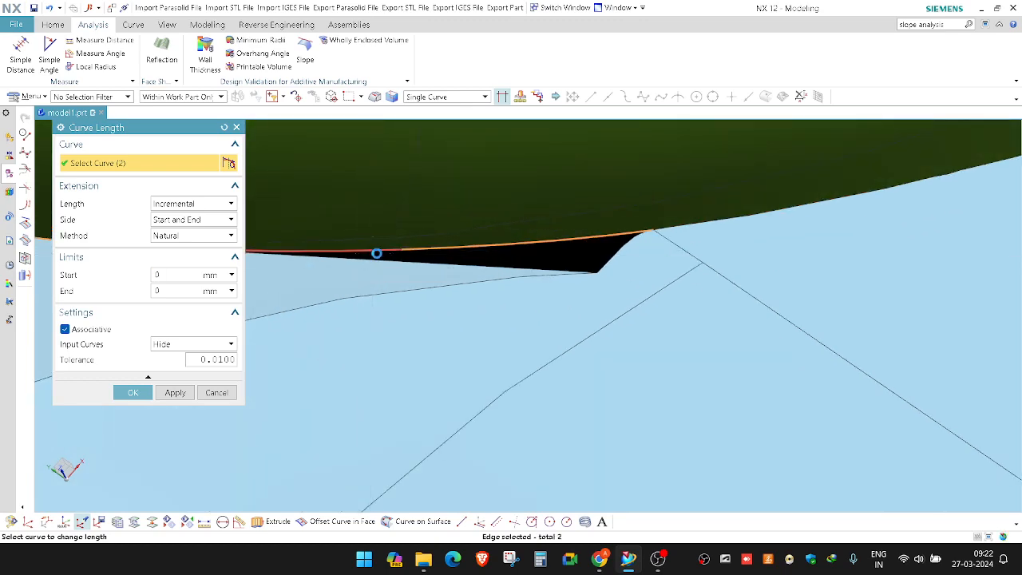
scroll(529, 288, "down", 4)
scroll(591, 292, "up", 4)
left_click(556, 291)
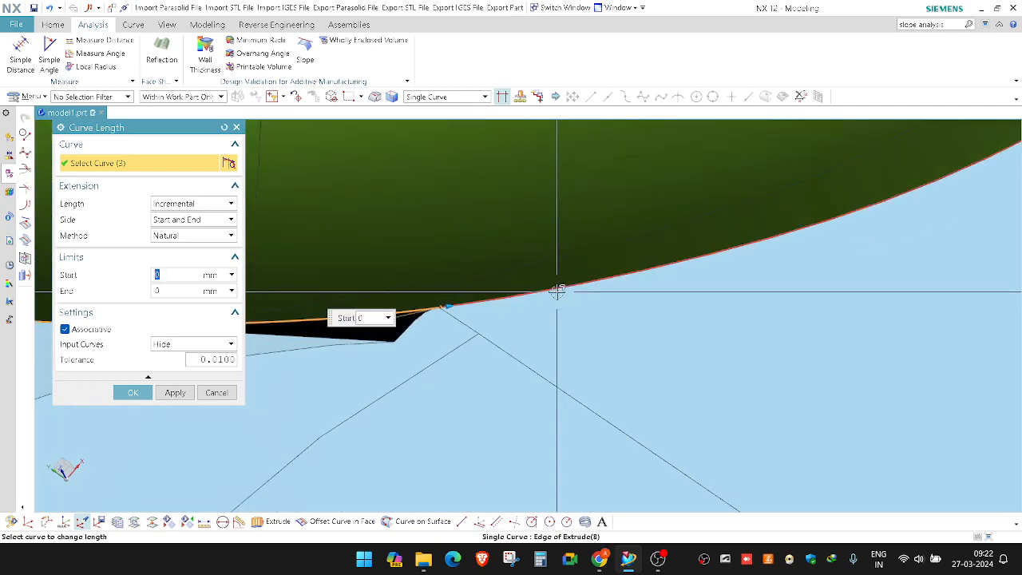
scroll(495, 308, "down", 5)
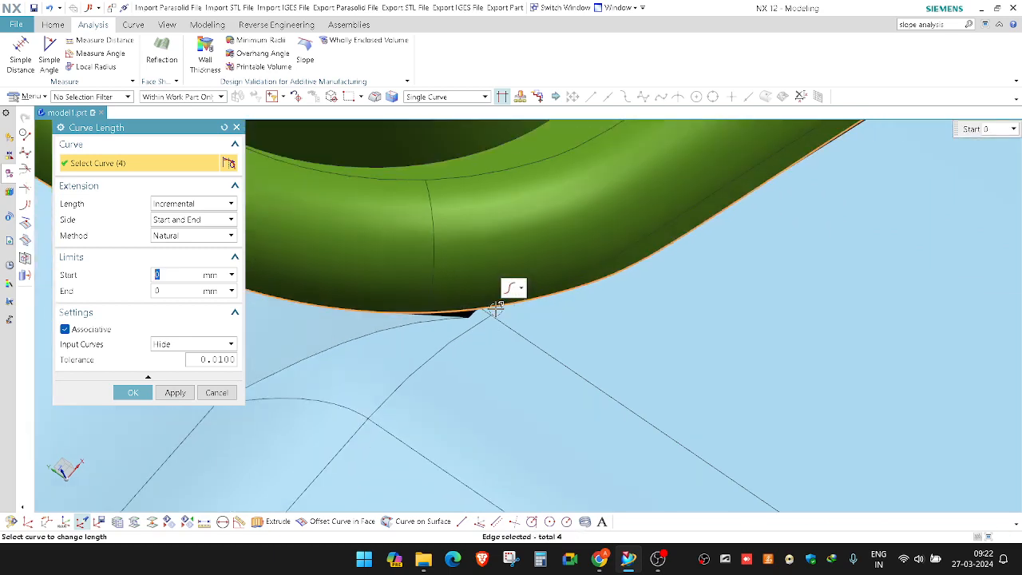
Shorten the rim curve with a start limit of -29.2 mm and an end limit of -11.7 mm, and create it.
left_click(379, 233)
left_click_drag(357, 213, 368, 251)
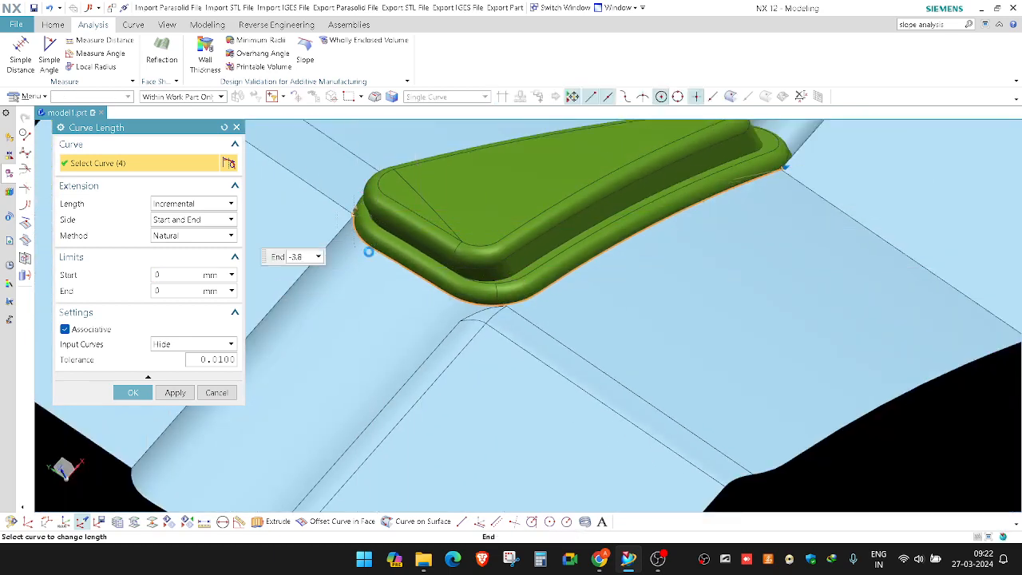
left_click_drag(448, 298, 446, 299)
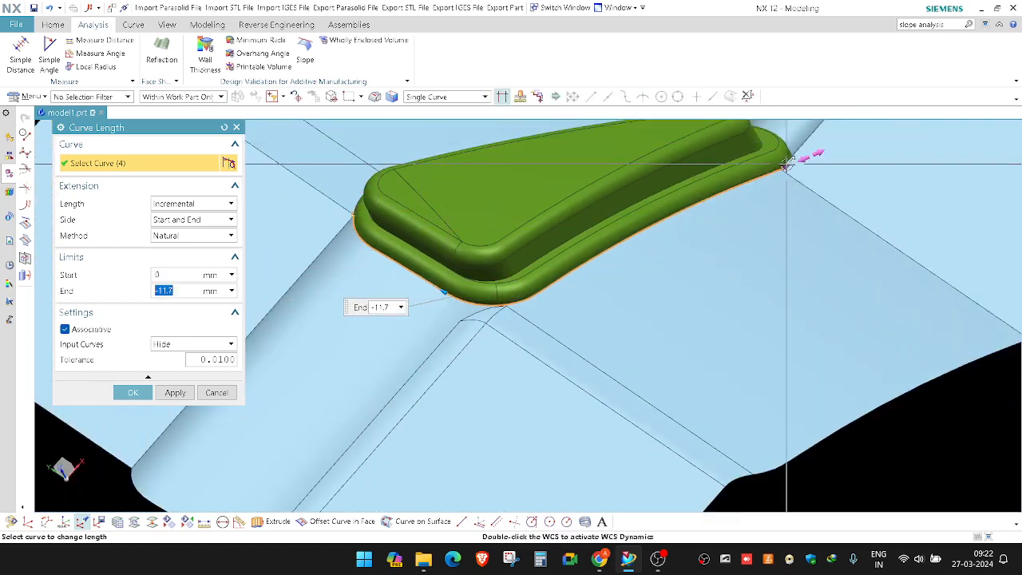
left_click_drag(787, 163, 553, 321)
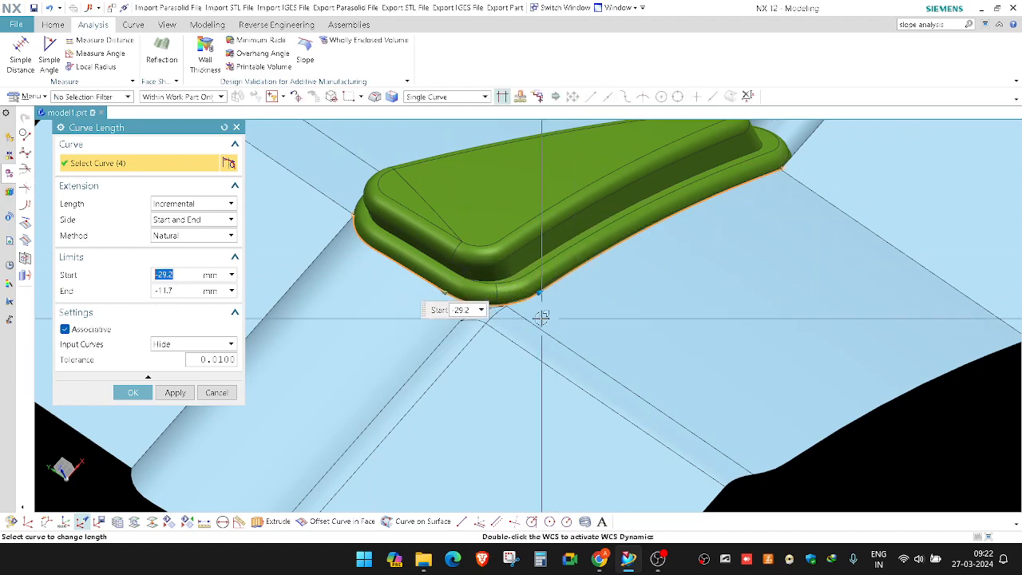
scroll(506, 310, "up", 4)
middle_click(435, 285)
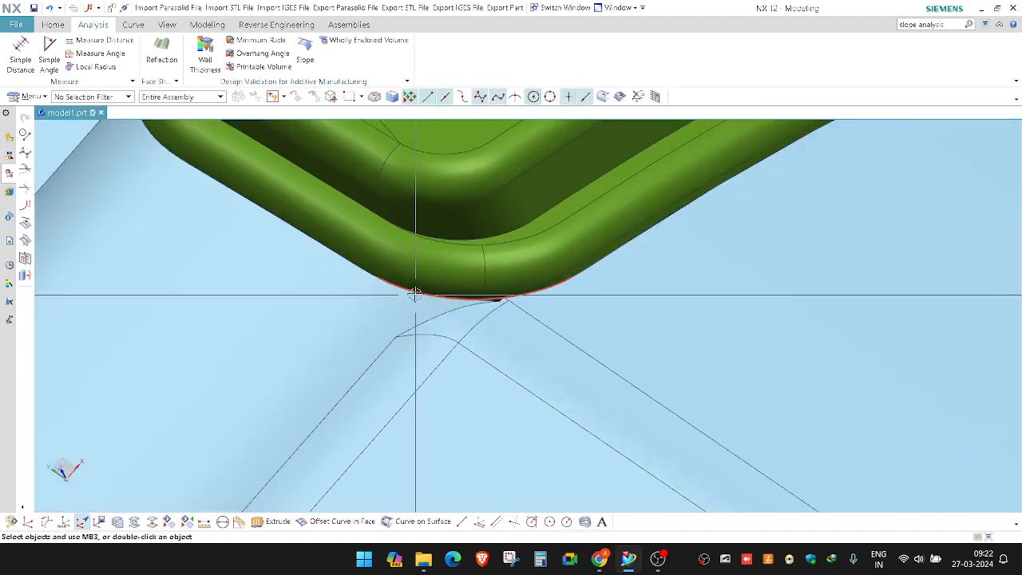
Try to create 30 section curves through five sheet faces at the blended corner, on planes perpendicular to the shortened rim curve.
key("F4")
left_click(356, 306)
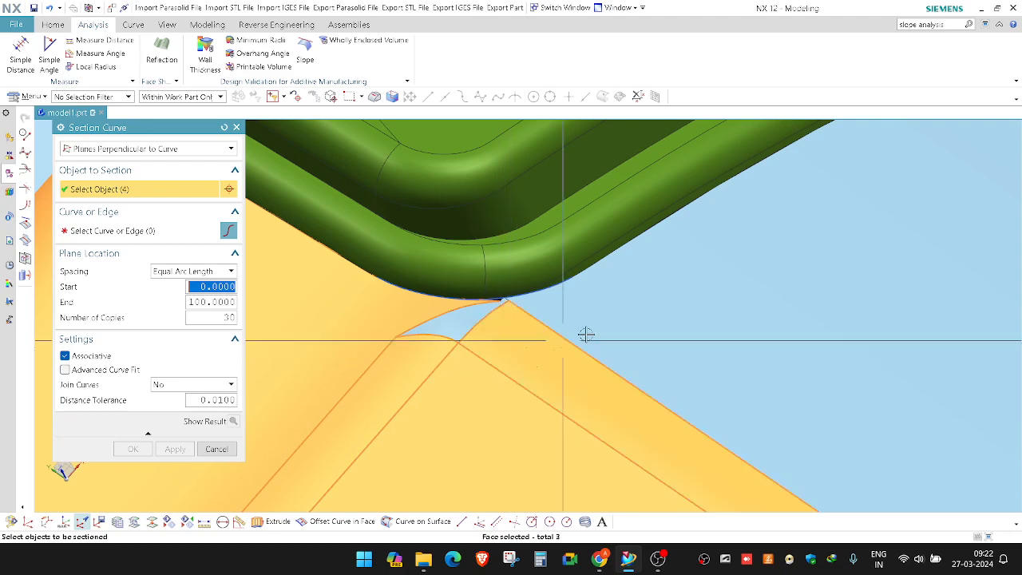
left_click(125, 235)
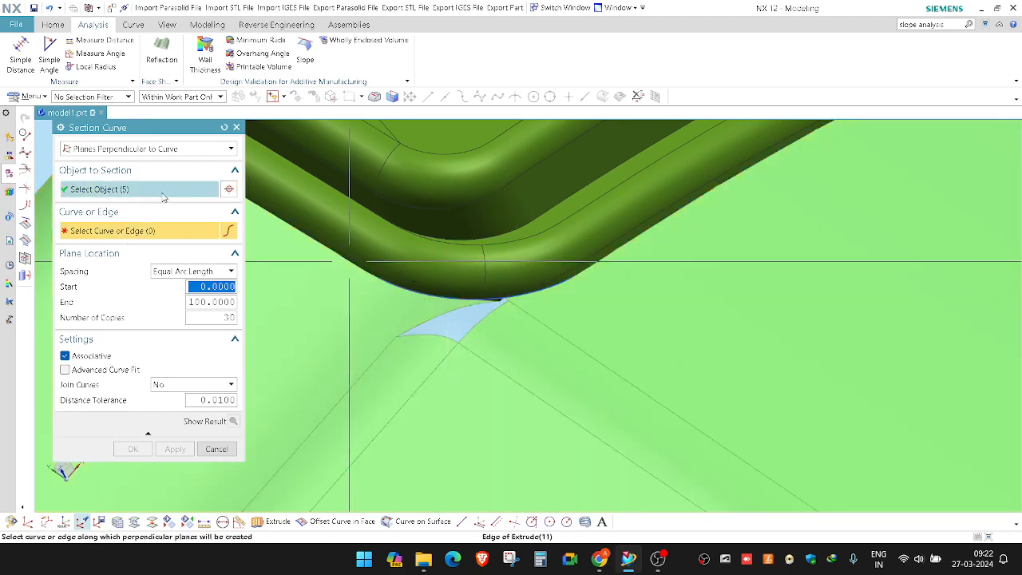
left_click(396, 290)
middle_click(463, 315)
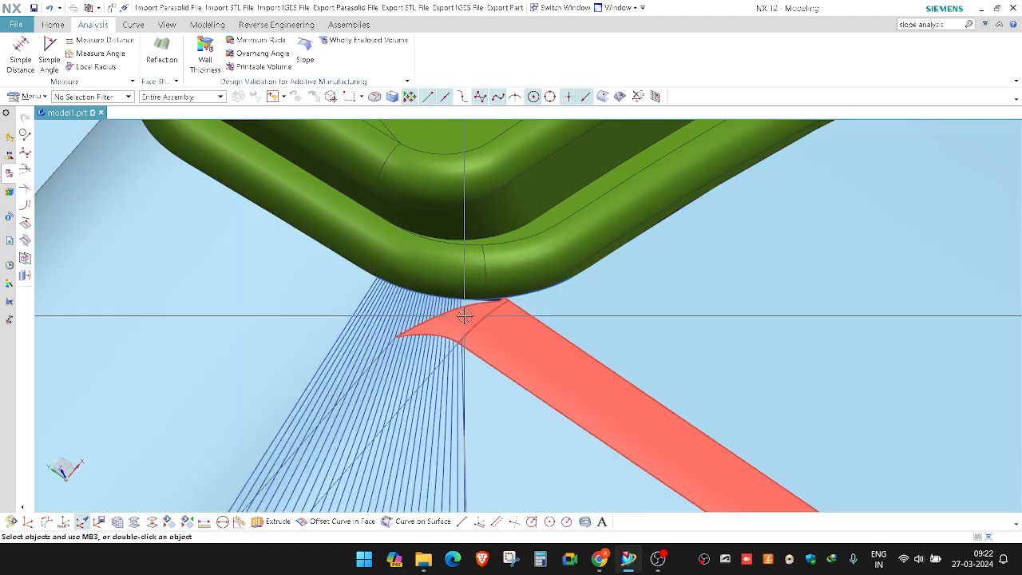
Create section curves with 2 copies through the three faces on one side of the gap, perpendicular to the shortened rim curve.
key("F4")
left_click(392, 358)
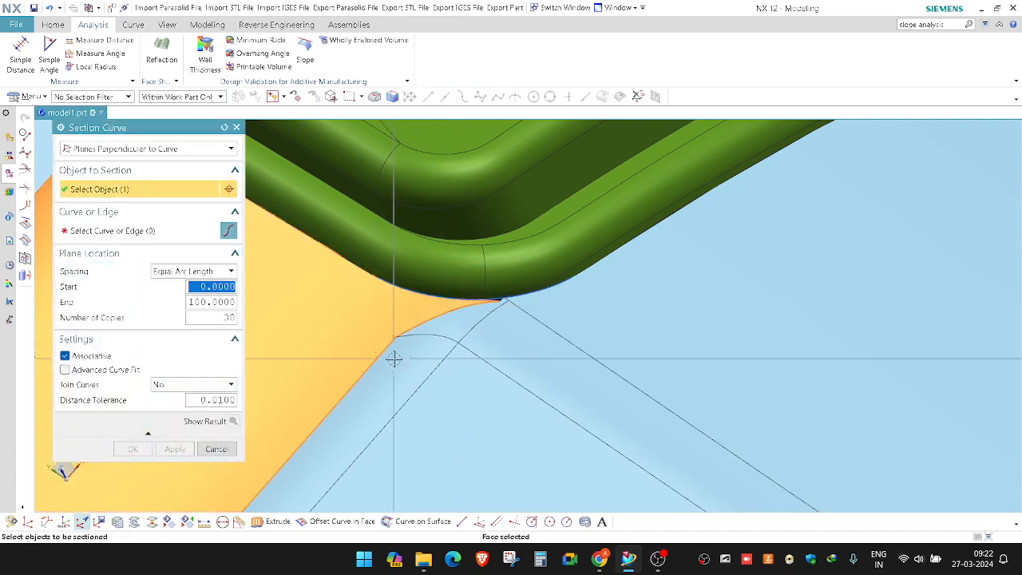
left_click(142, 231)
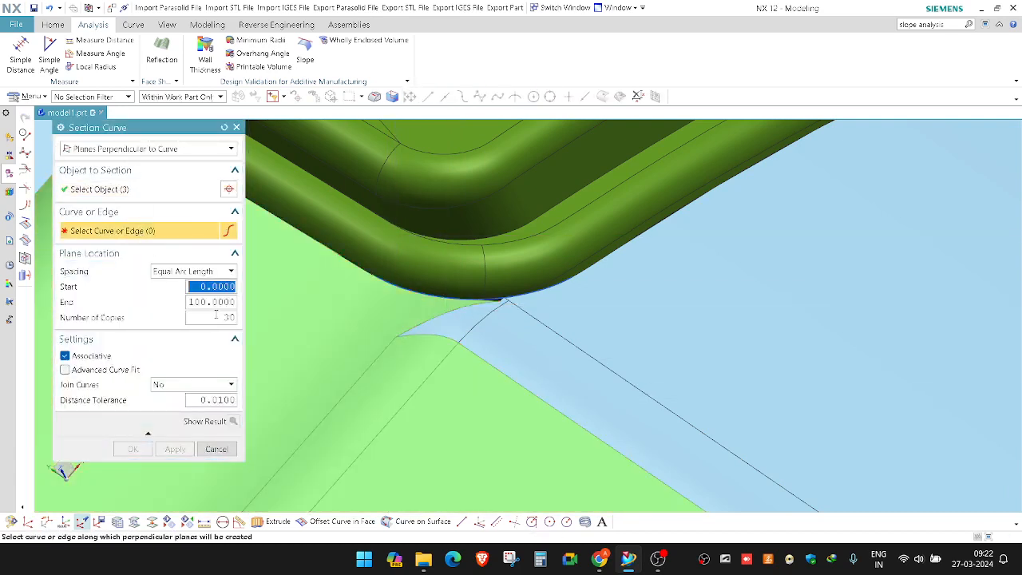
left_click(401, 289)
middle_click(403, 291)
Create section curves with 2 copies through the three faces on the other side of the gap, perpendicular to the shortened rim curve.
middle_click_drag(413, 306, 395, 269, "shift")
middle_click_drag(533, 295, 495, 308, "shift")
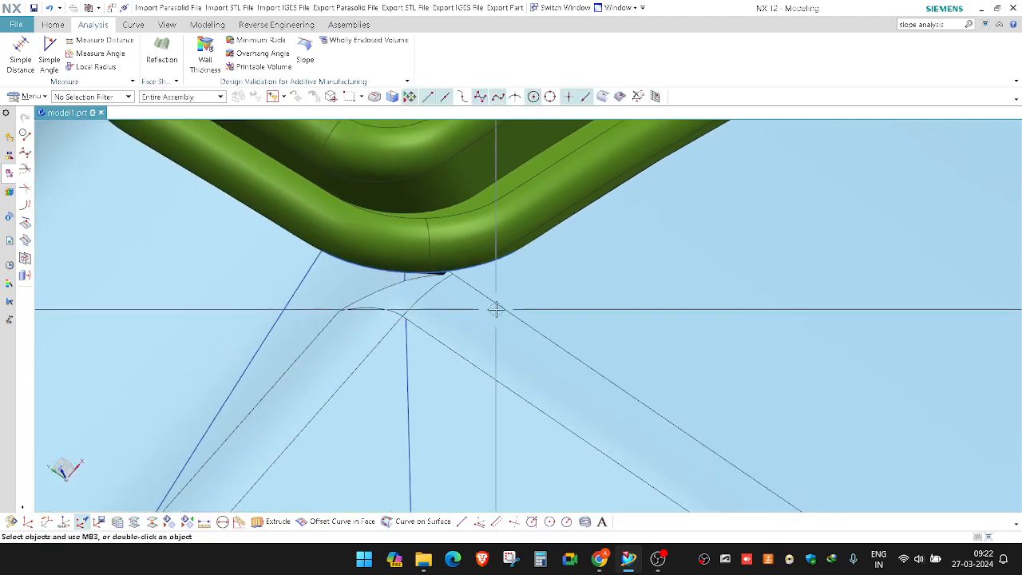
key("F4")
left_click(523, 302)
left_click(527, 334)
left_click(503, 418)
middle_click(503, 348)
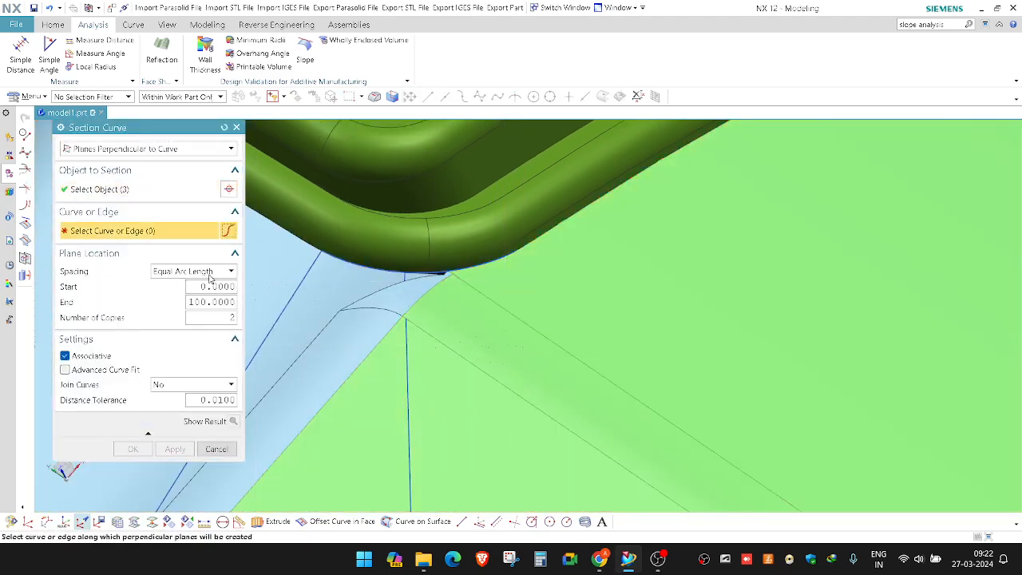
left_click(503, 260)
middle_click(503, 260)
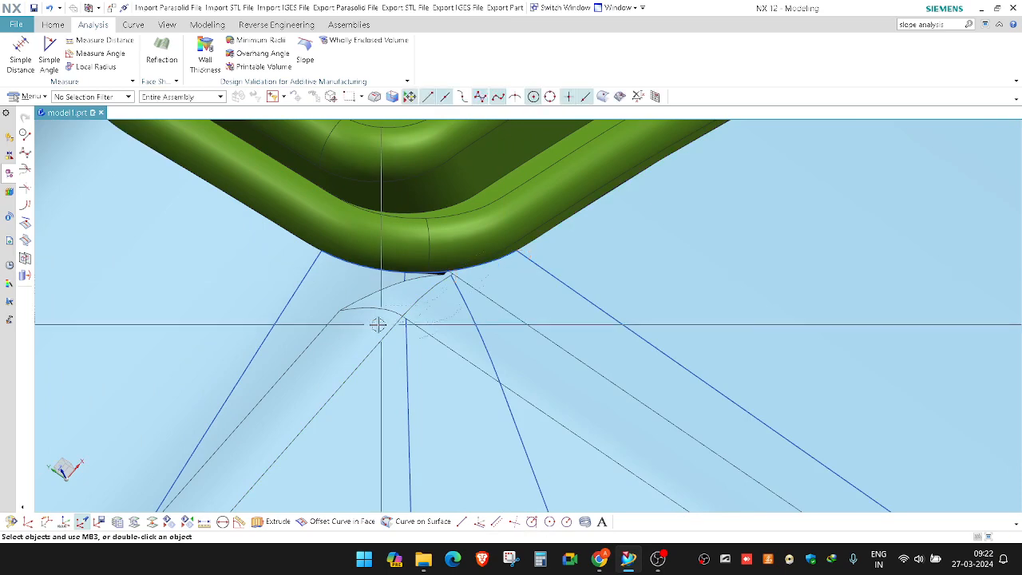
Move the inner section curves crossing the blend junction to layer 256, leaving the two outermost section curves.
key("ctrl+t")
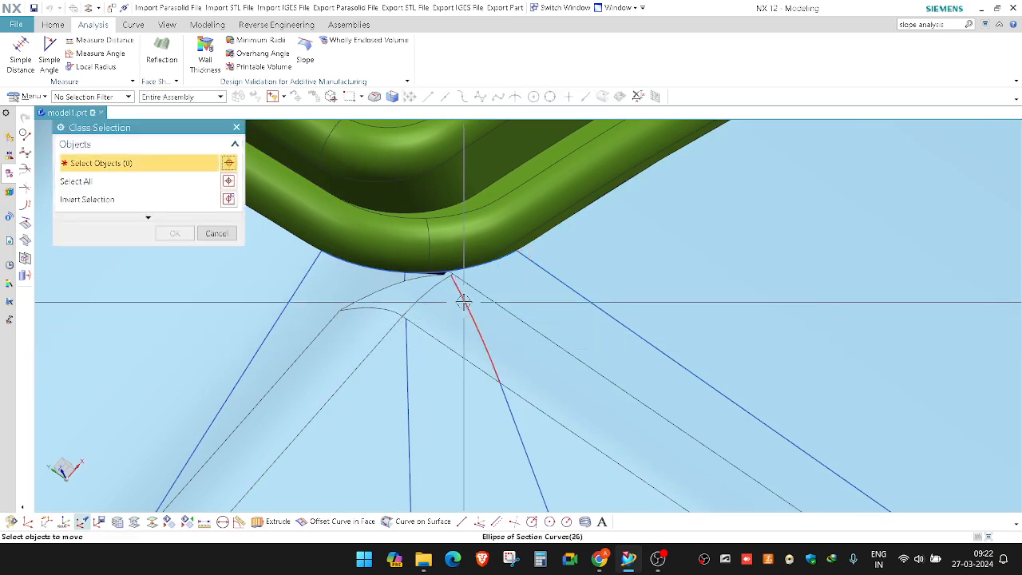
left_click(463, 301)
scroll(406, 279, "up", 3)
left_click(402, 272)
left_click(404, 379)
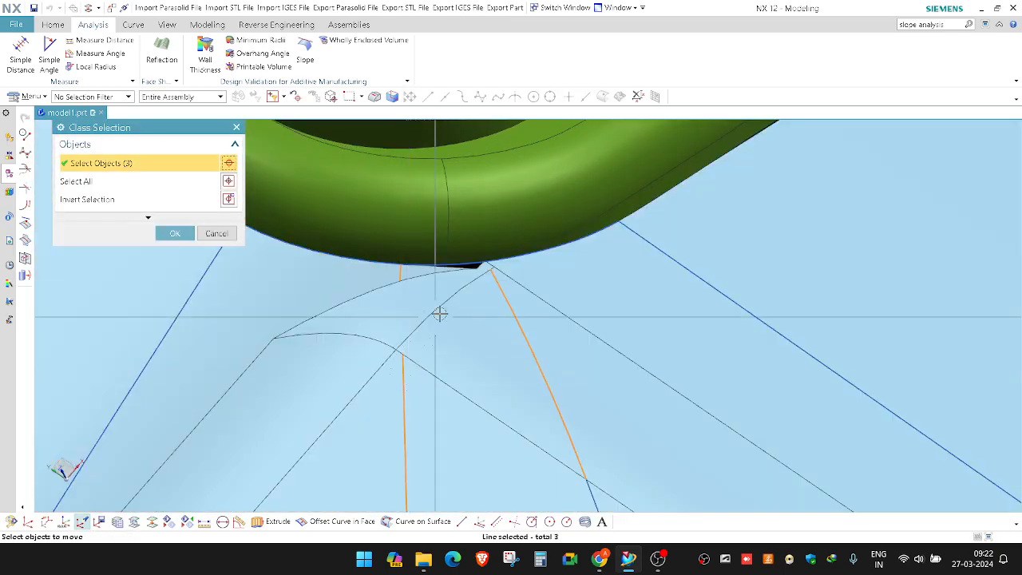
middle_click_drag(440, 314, 524, 367)
left_click(175, 233)
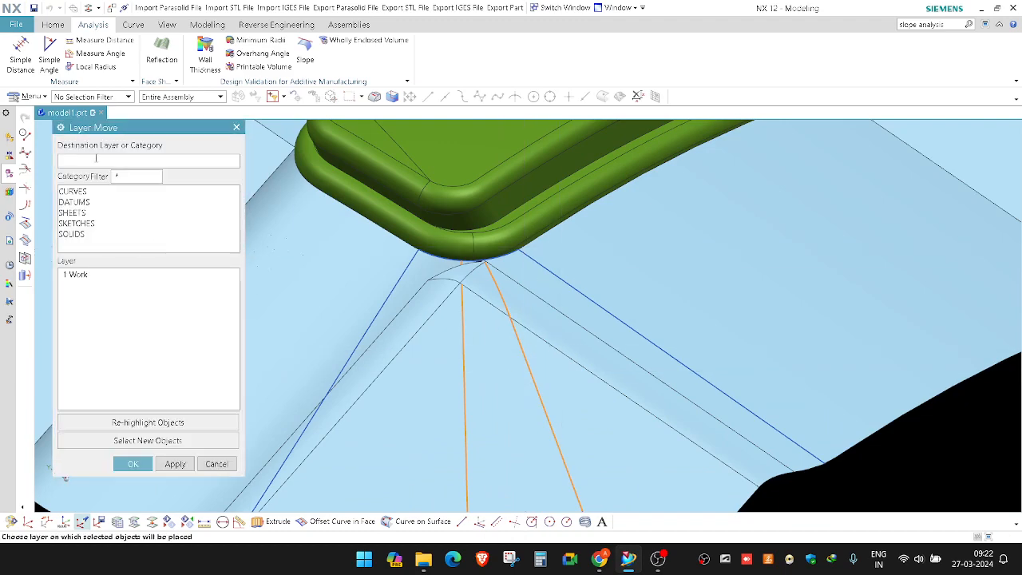
key("Return")
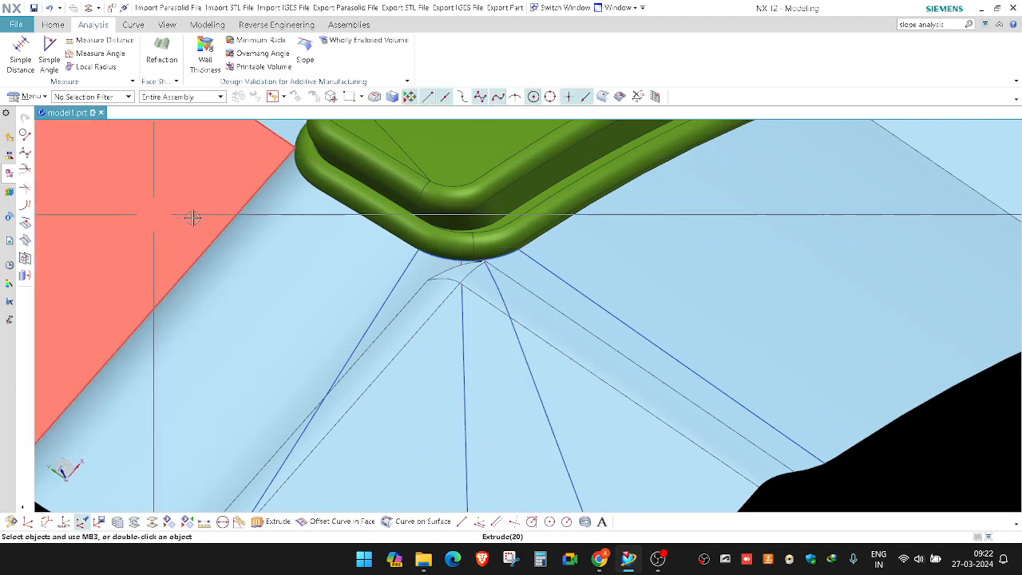
Turn off the visibility of layer 256 in the layer settings.
key("ctrl+l")
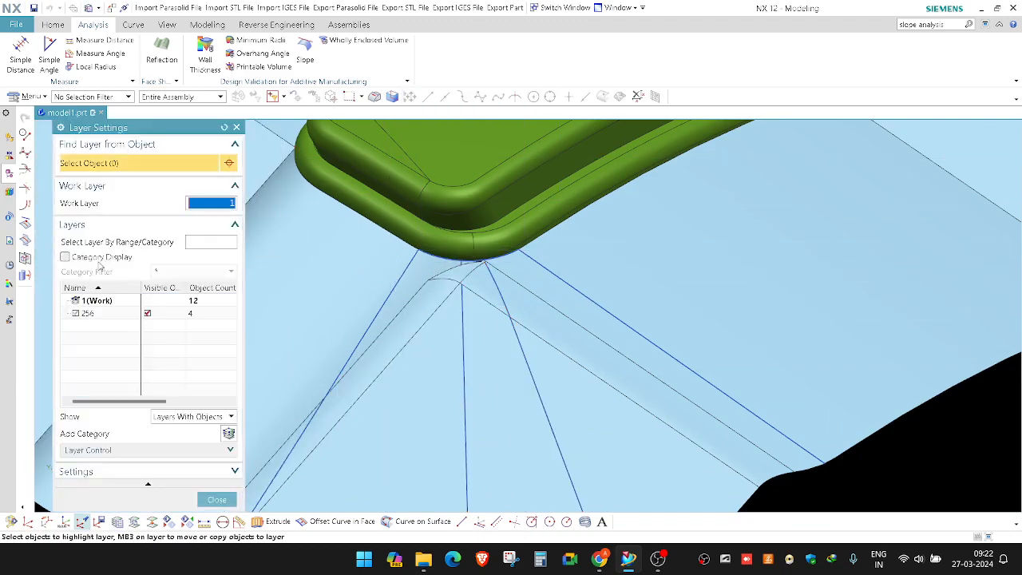
left_click(147, 314)
middle_click(289, 280)
Create a three-point Curve on Surface spline over the five faces below the gap, linking the two outer section curves.
scroll(466, 265, "up", 1)
middle_click_drag(458, 260, 438, 285, "shift")
scroll(437, 279, "down", 2)
scroll(413, 347, "up", 1)
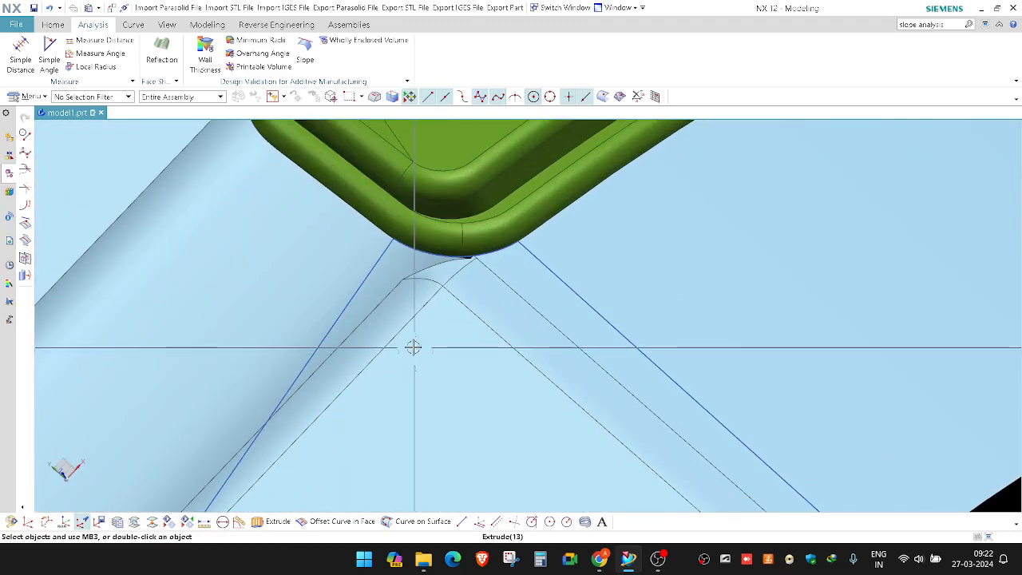
left_click(416, 522)
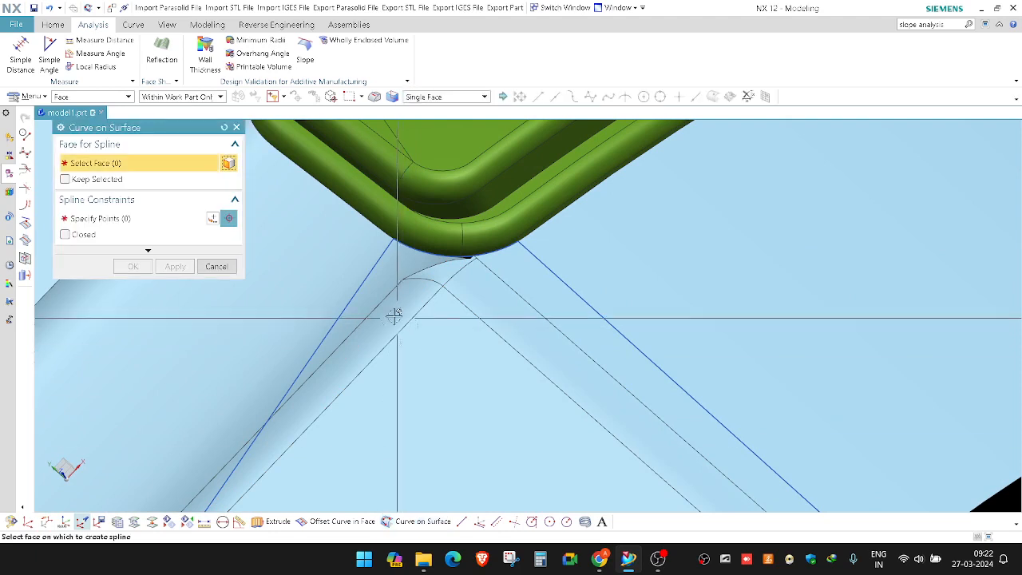
scroll(372, 299, "up", 1)
left_click(379, 288)
left_click(445, 292)
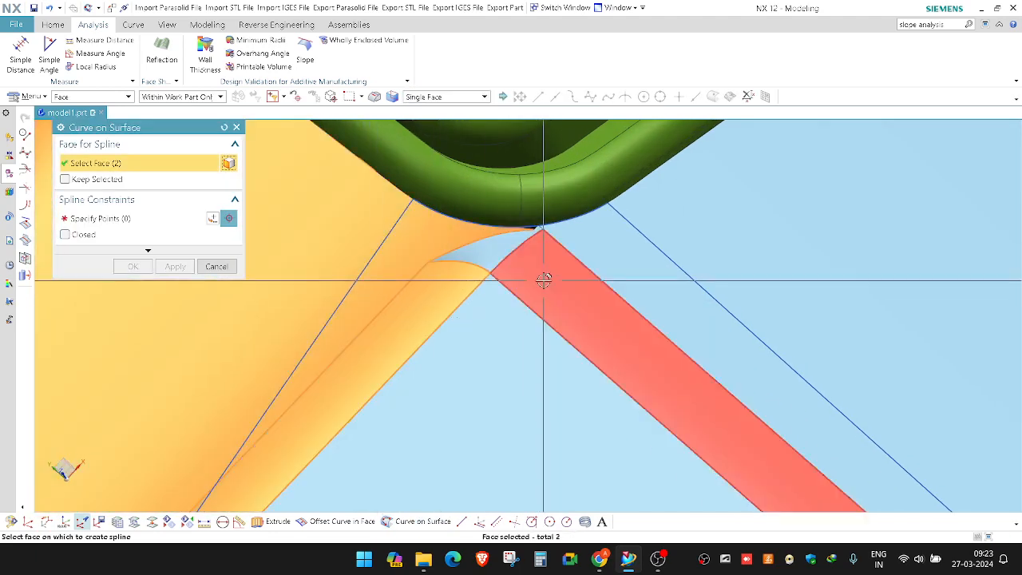
left_click(543, 279)
left_click(604, 303)
left_click(709, 246)
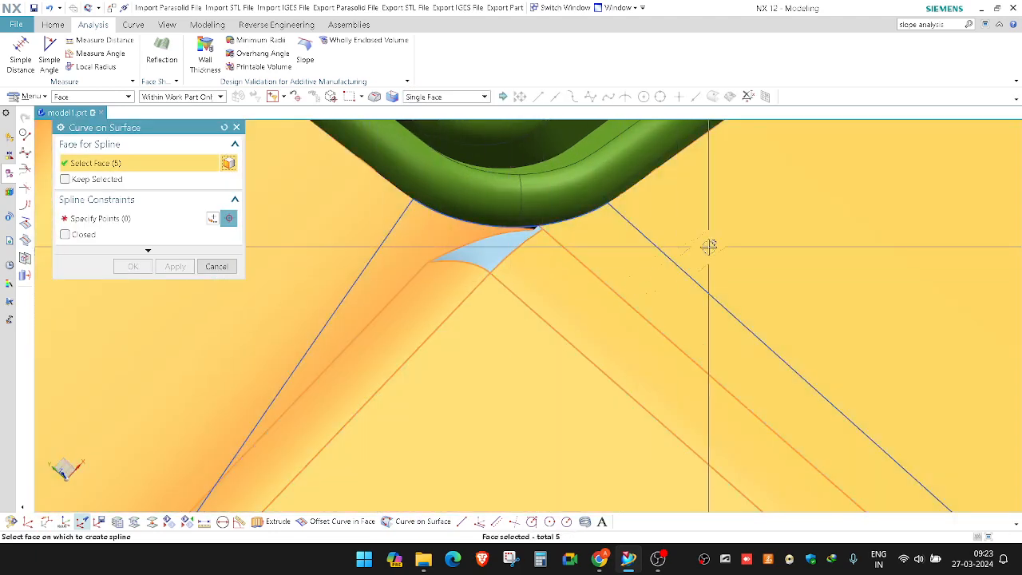
left_click(124, 218)
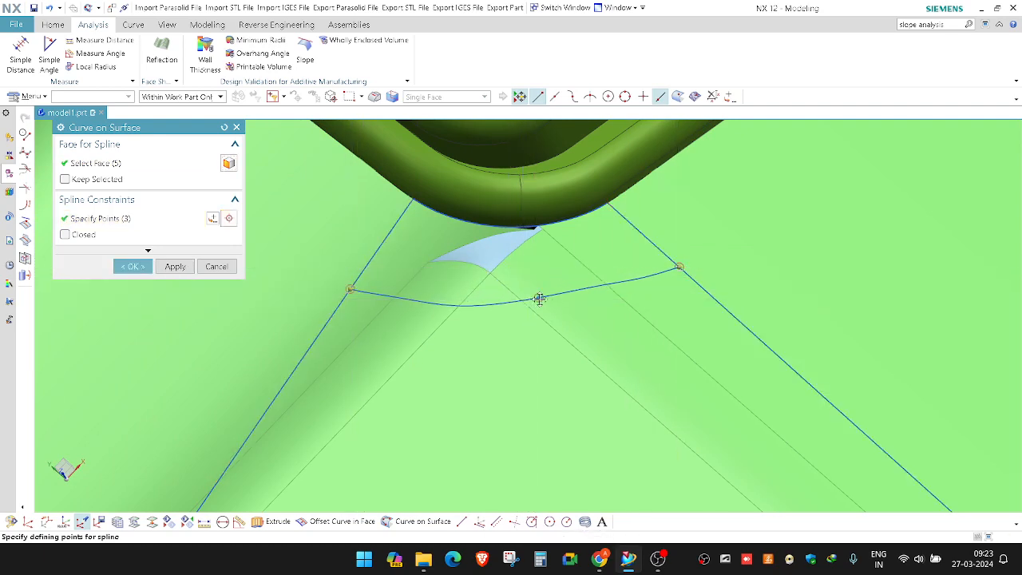
left_click_drag(539, 299, 553, 297)
middle_click(580, 290)
Trim the sheet body by discarding the region at the rim gap, bounded by the two outer section curves and the connecting spline.
middle_click_drag(549, 264, 536, 299, "shift")
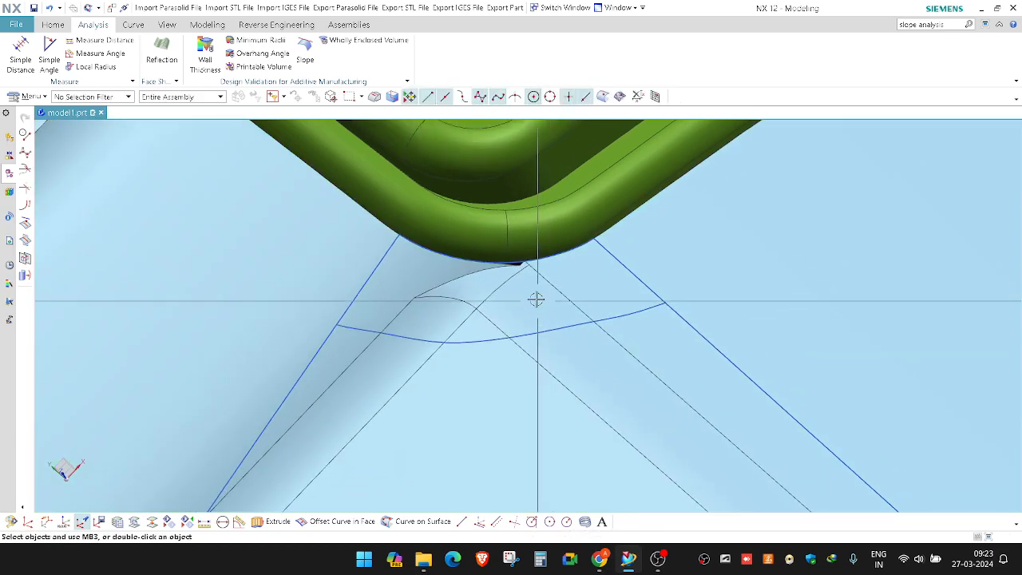
scroll(525, 289, "up", 3)
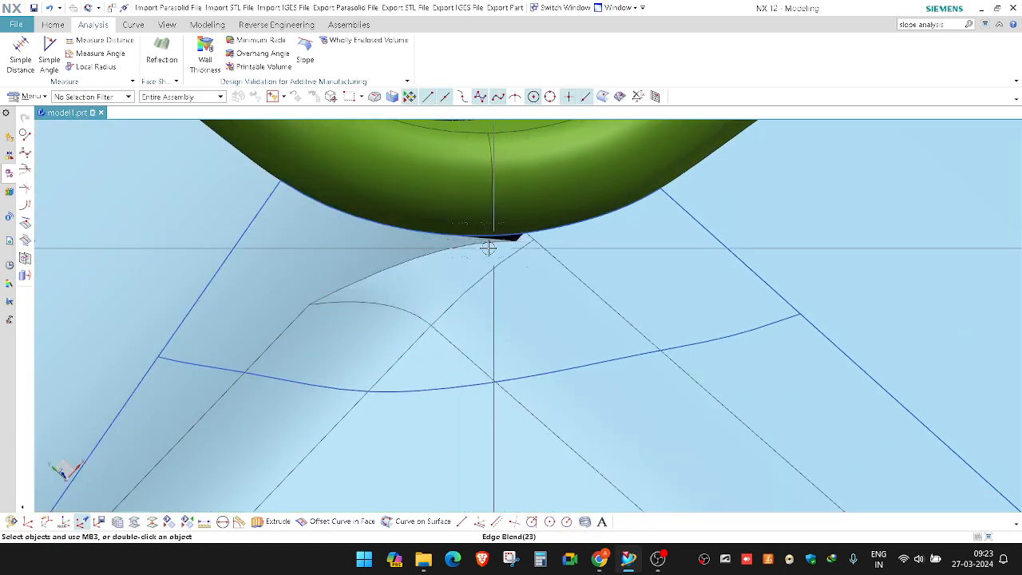
middle_click_drag(427, 281, 440, 289, "shift")
key("t")
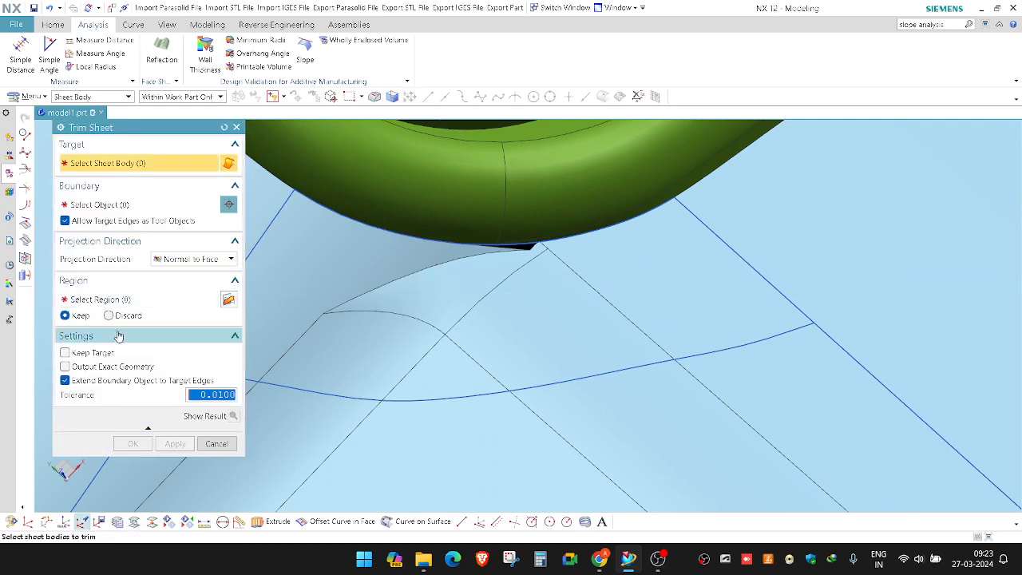
left_click(126, 318)
left_click(459, 302)
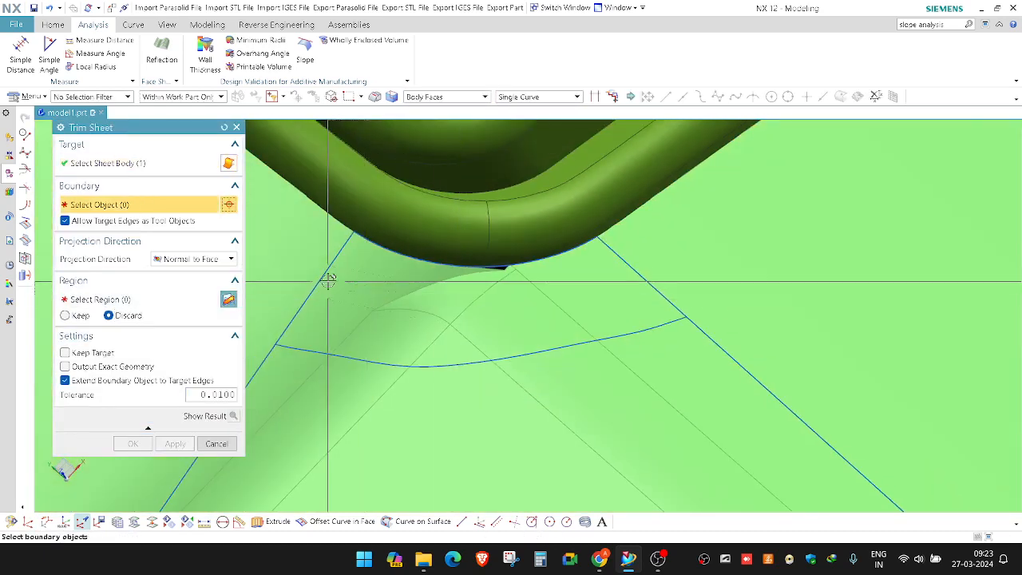
left_click(331, 293)
left_click(347, 360)
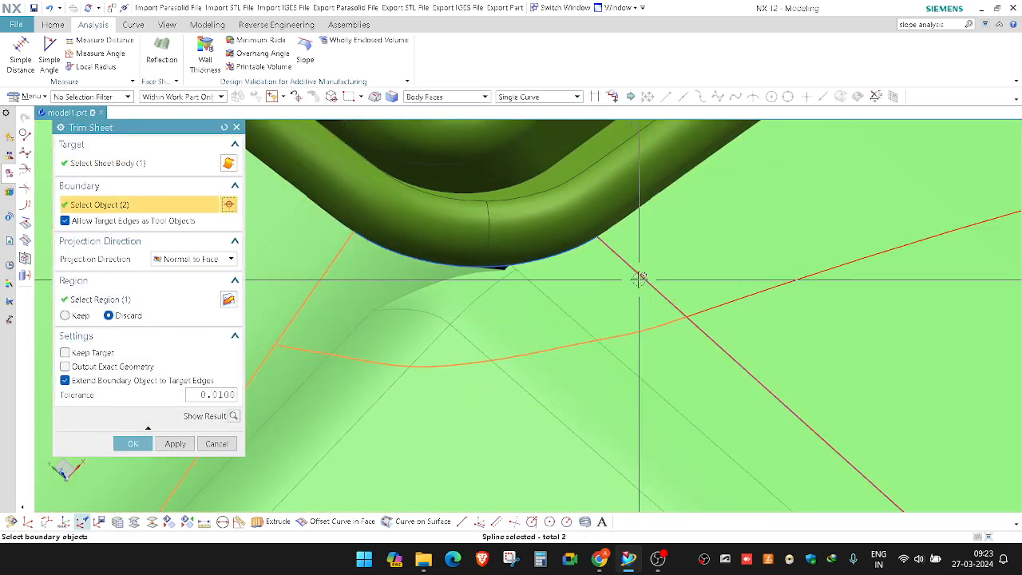
middle_click(471, 296)
middle_click_drag(466, 294, 452, 258)
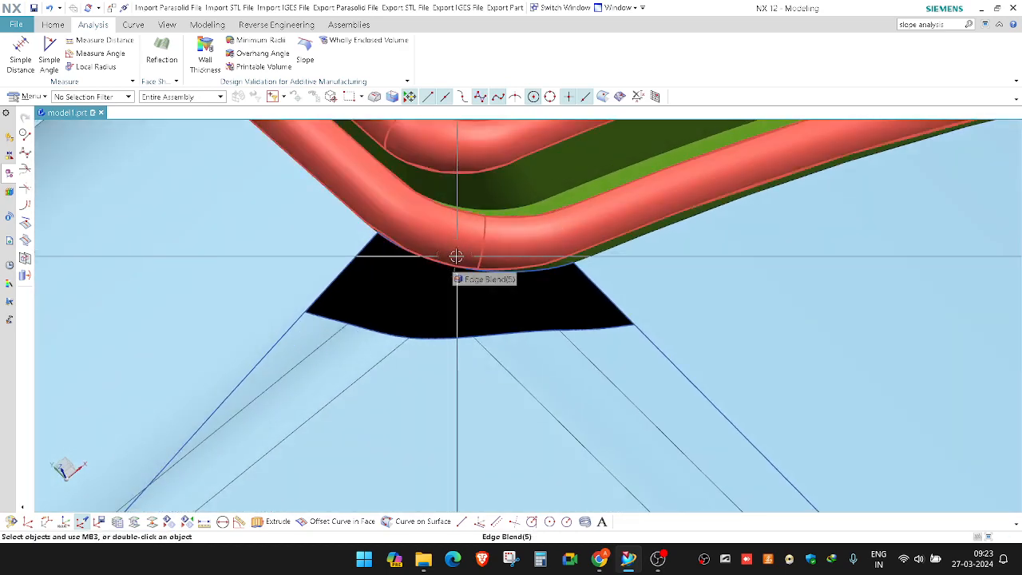
Hide the spline along the outer edge of the trimmed opening.
left_click(214, 29)
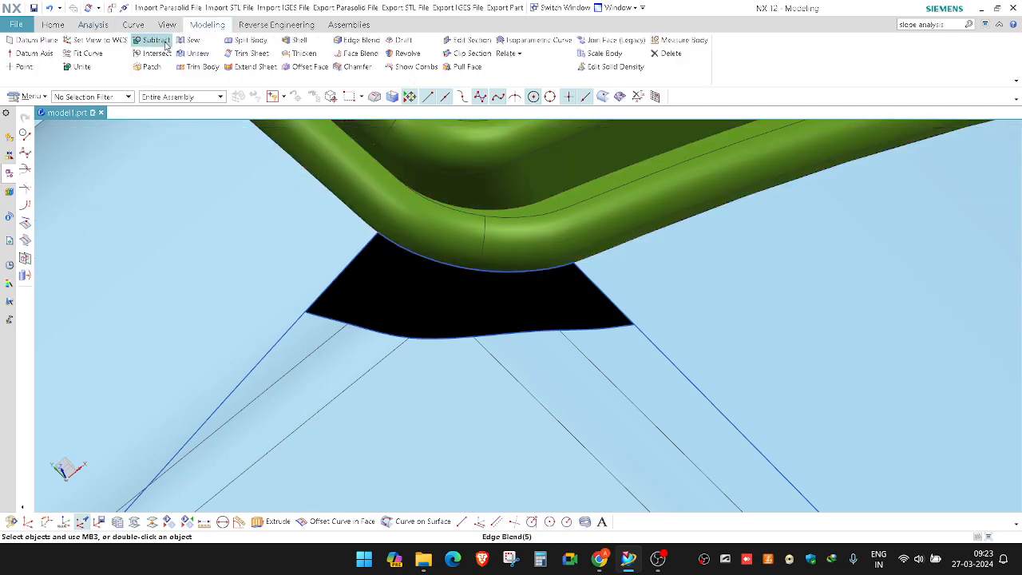
middle_click_drag(439, 292, 459, 303, "shift")
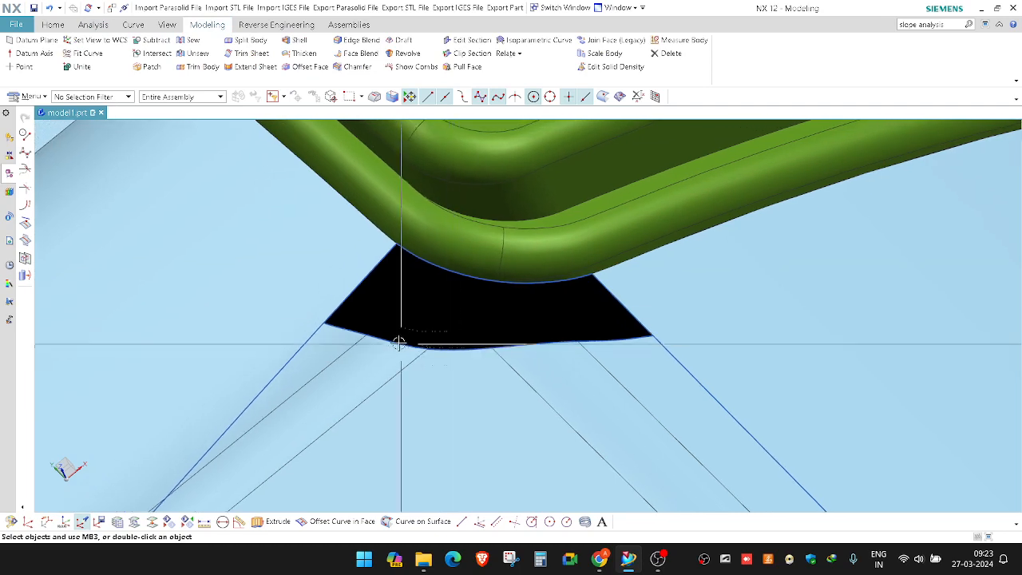
left_click(356, 331)
key("Escape")
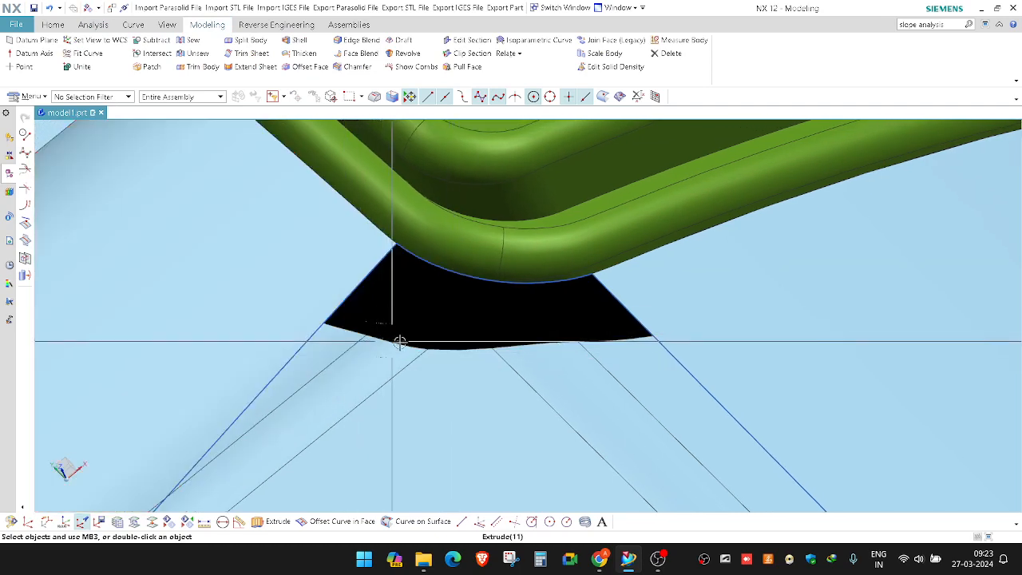
Start a Through Curve Mesh surface with the two side section curves of the opening as its primary curves.
left_click(130, 25)
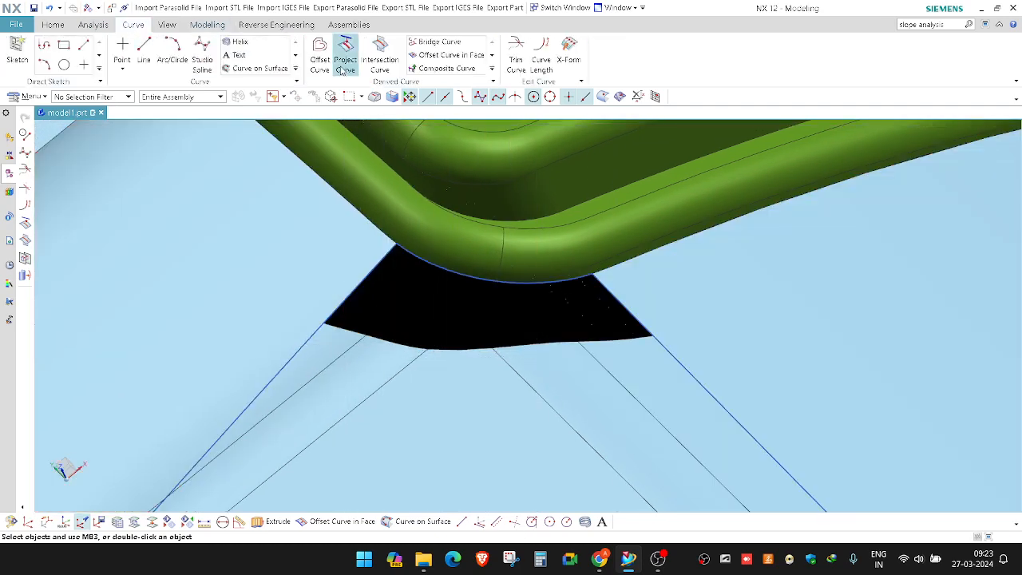
left_click(408, 97)
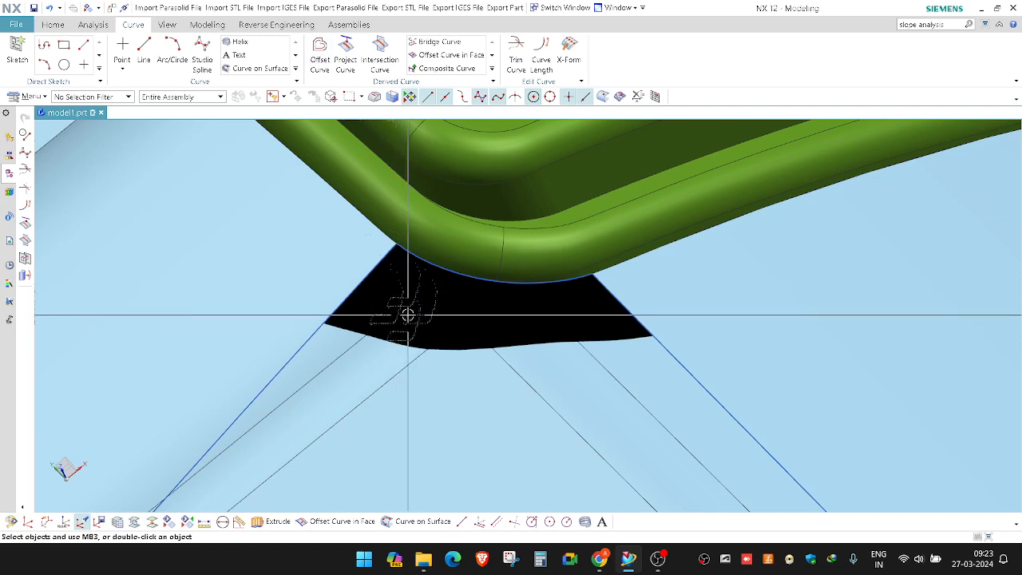
scroll(408, 316, "up", 2)
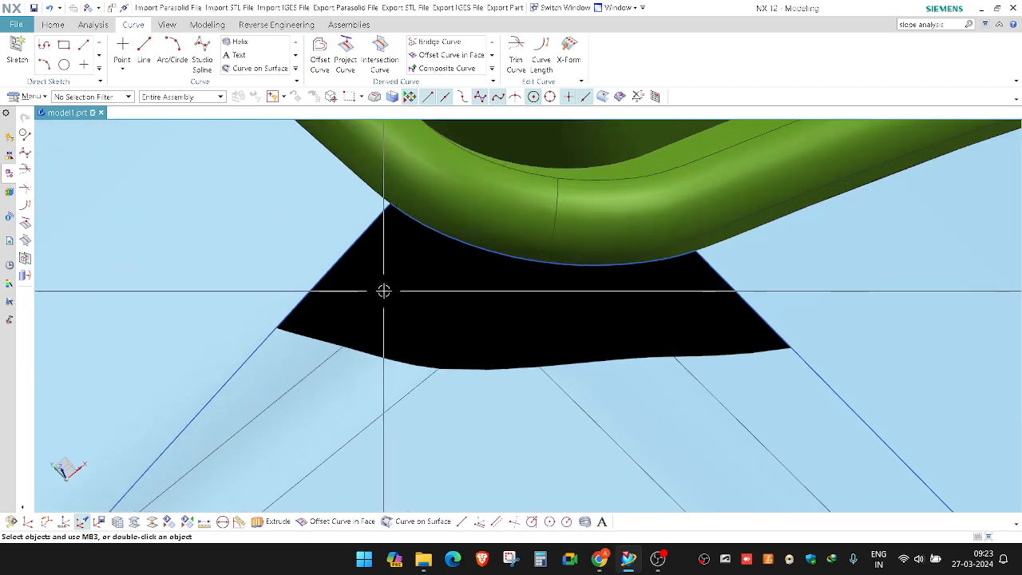
right_click(453, 319)
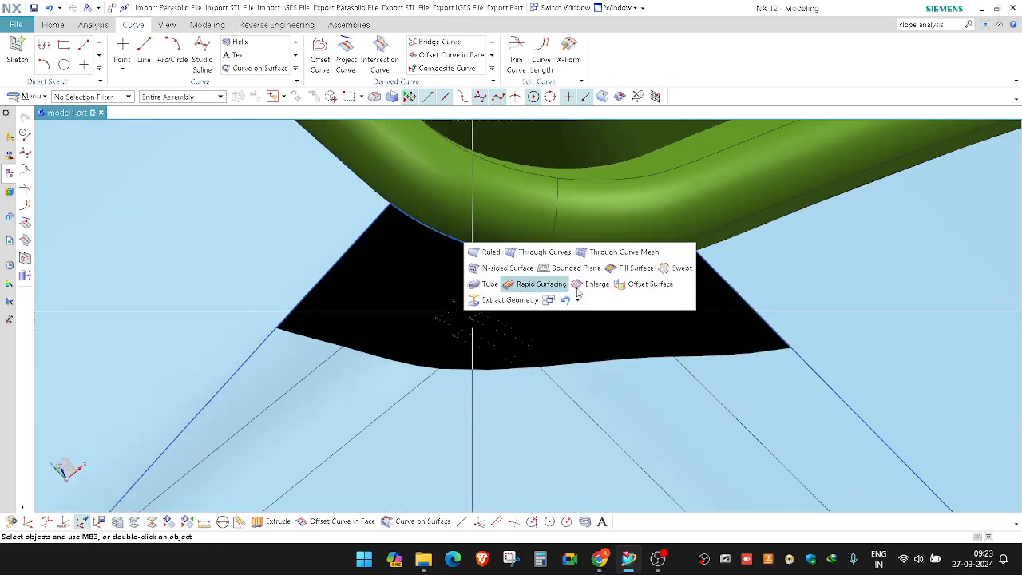
left_click(617, 253)
middle_click_drag(416, 296, 448, 315, "shift")
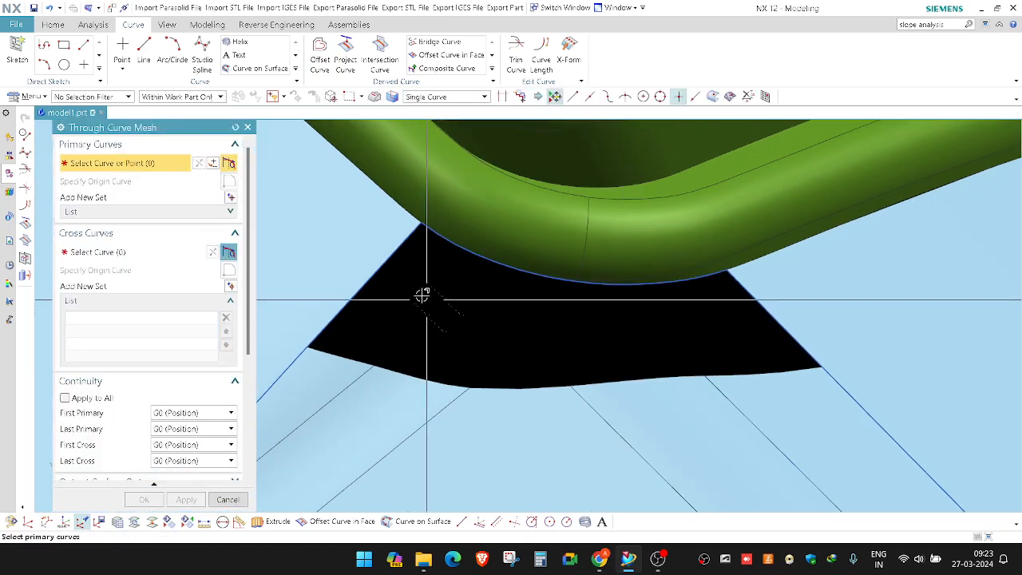
left_click(383, 264)
middle_click(472, 338)
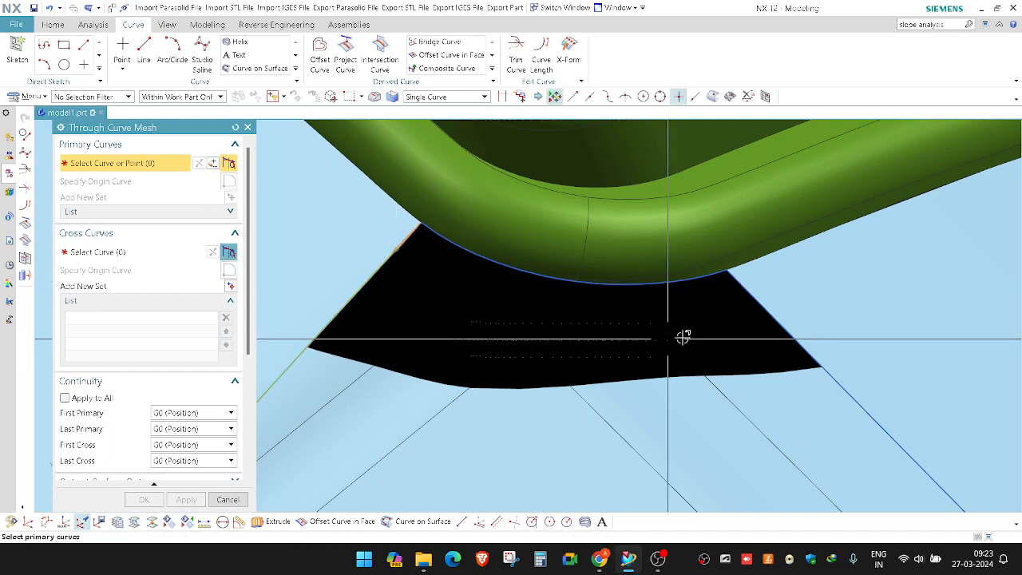
left_click(764, 312)
middle_click(511, 270)
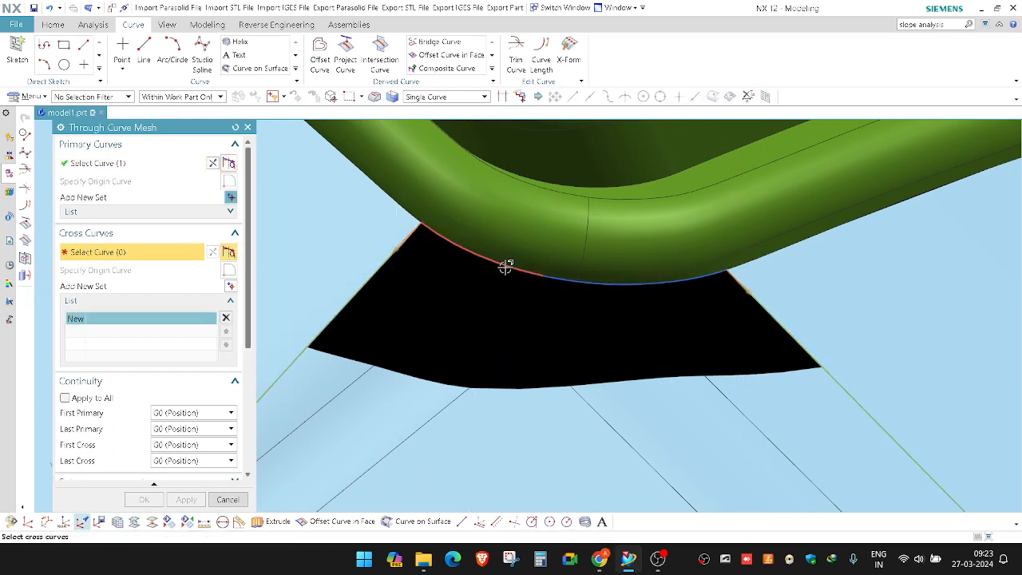
Set the curve chain along the rim edge of the opening as the mesh surface's first cross curve.
left_click(505, 267)
left_click(580, 278)
scroll(566, 285, "up", 3)
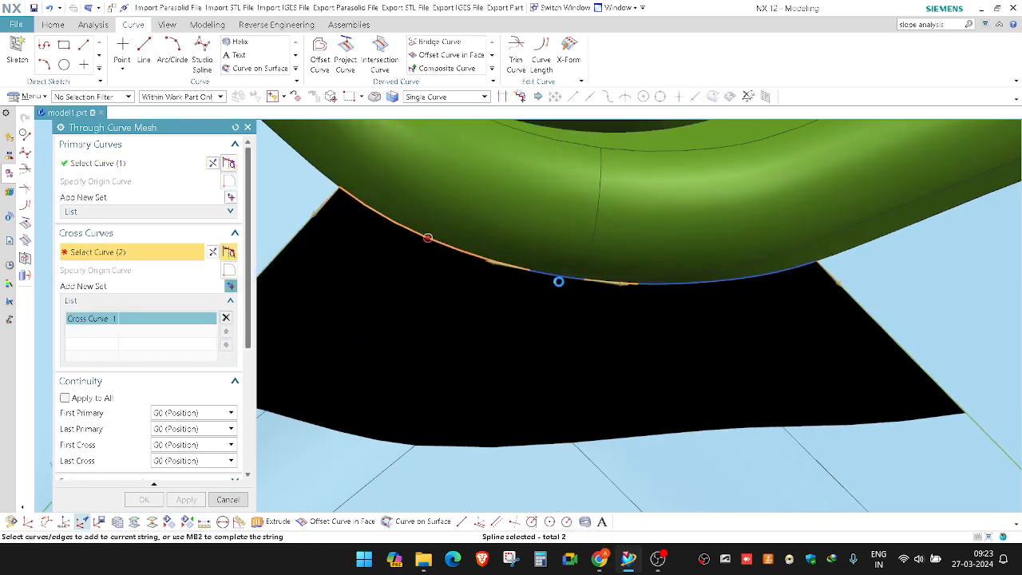
left_click(663, 286)
scroll(601, 294, "down", 3)
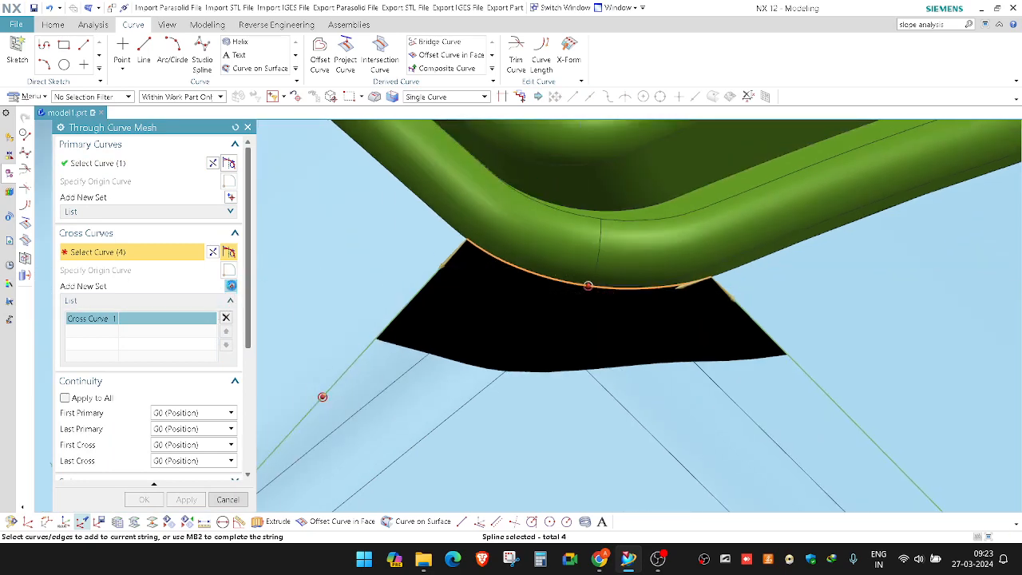
Add the trimmed edges opposite the rim as the second cross curve, and create the mesh surface with G0 (Position) continuity.
left_click(230, 285)
left_click(465, 364)
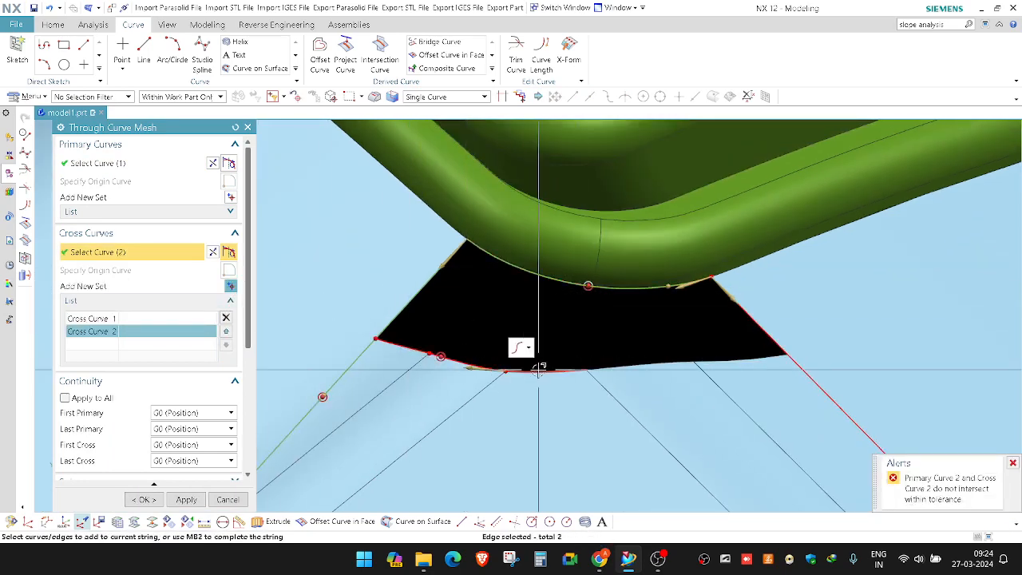
left_click(539, 370)
scroll(637, 370, "up", 2)
left_click(636, 369)
scroll(511, 367, "down", 2)
scroll(688, 369, "up", 2)
left_click(684, 351)
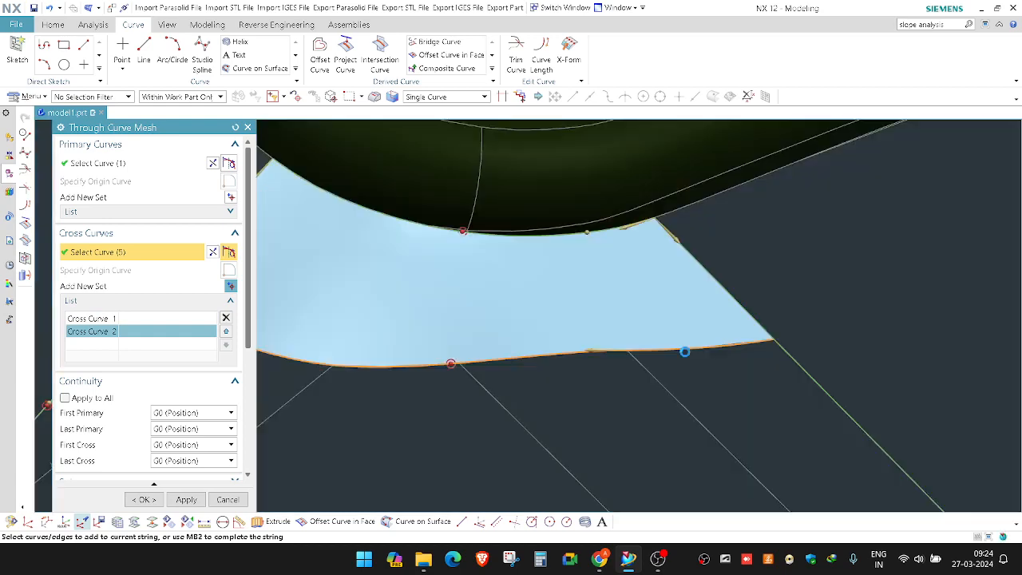
scroll(615, 347, "down", 4)
middle_click(427, 293)
middle_click(426, 292)
Hide the section curves running along the two sides of the mesh patch.
middle_click_drag(493, 310, 473, 317)
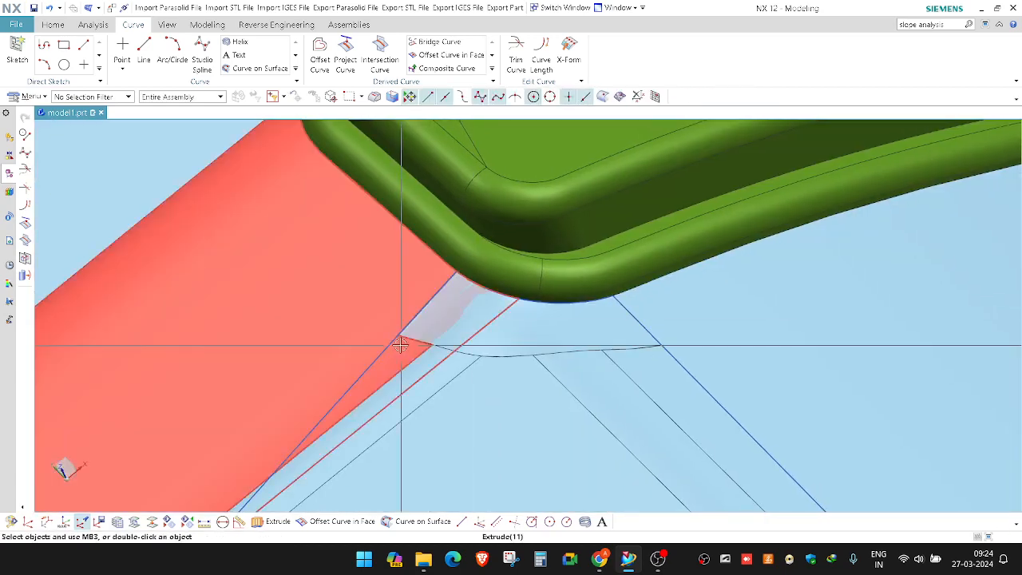
left_click(645, 330)
key("ctrl+b")
scroll(410, 274, "down", 2)
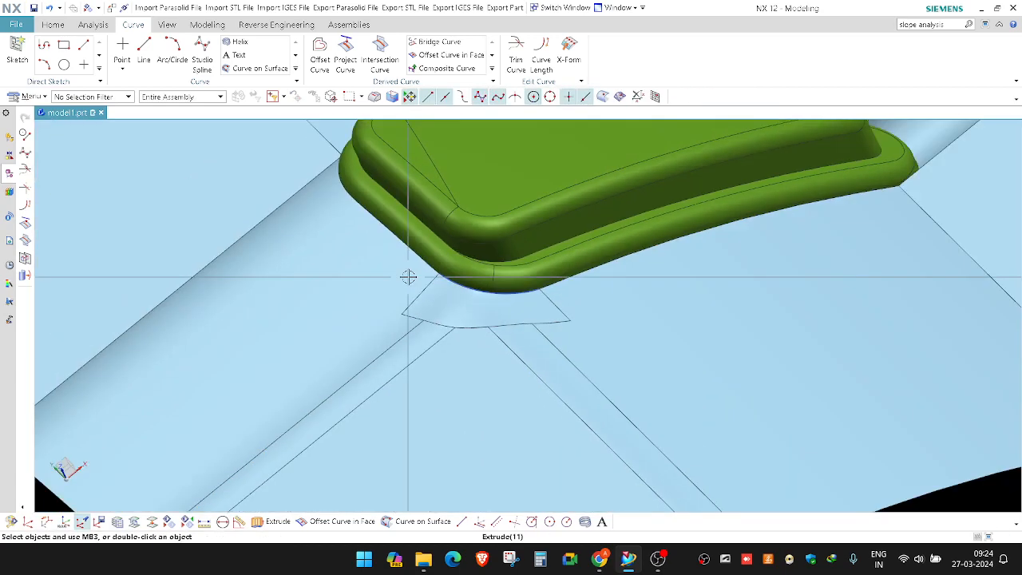
Display the model shaded without edges and examine how the mesh patch flows into the surrounding blends.
scroll(479, 307, "up", 3)
scroll(426, 314, "up", 3)
right_click(431, 216)
left_click(463, 238)
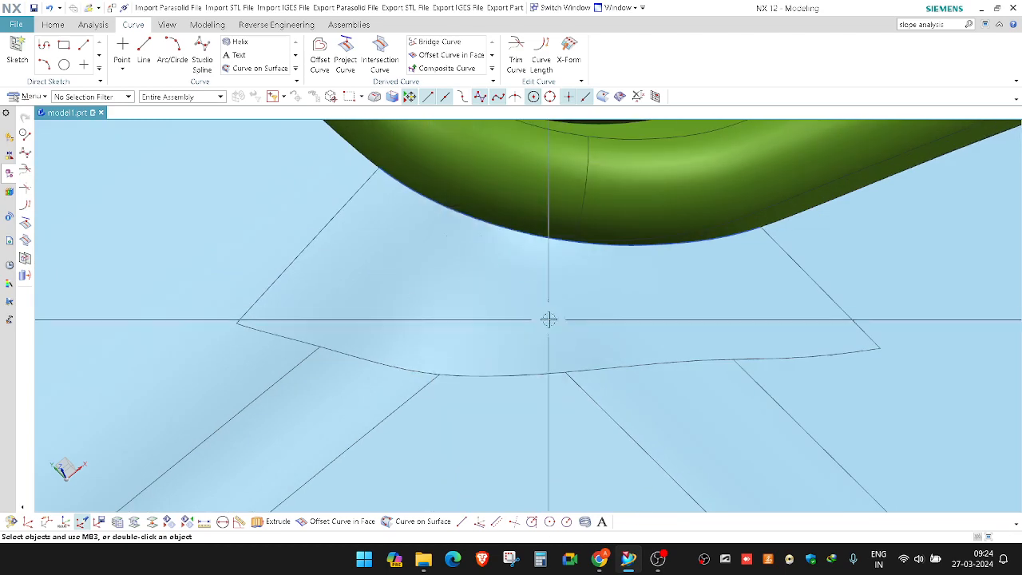
middle_click_drag(548, 319, 493, 303)
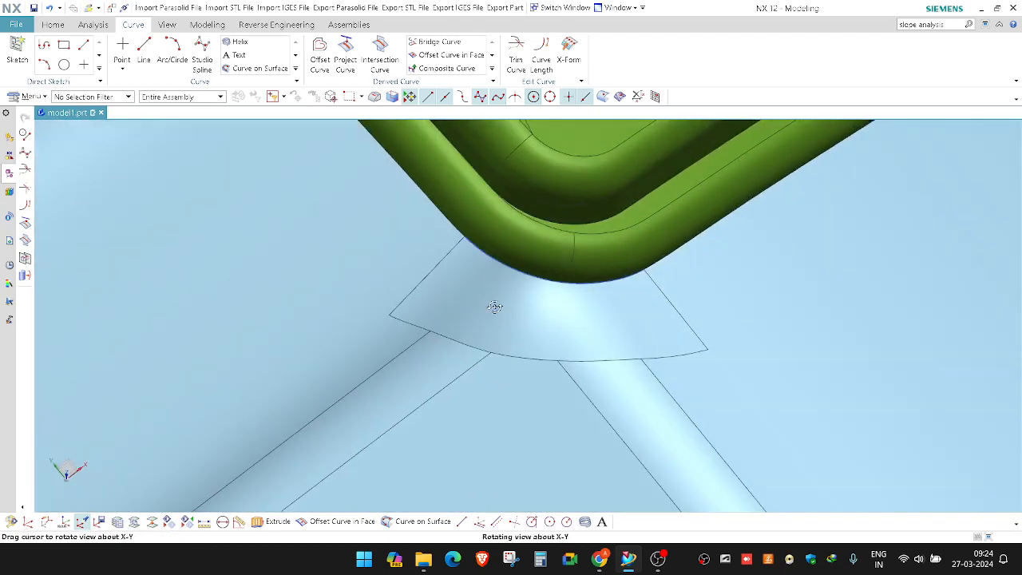
scroll(401, 323, "up", 2)
right_click_drag(400, 324, 436, 297)
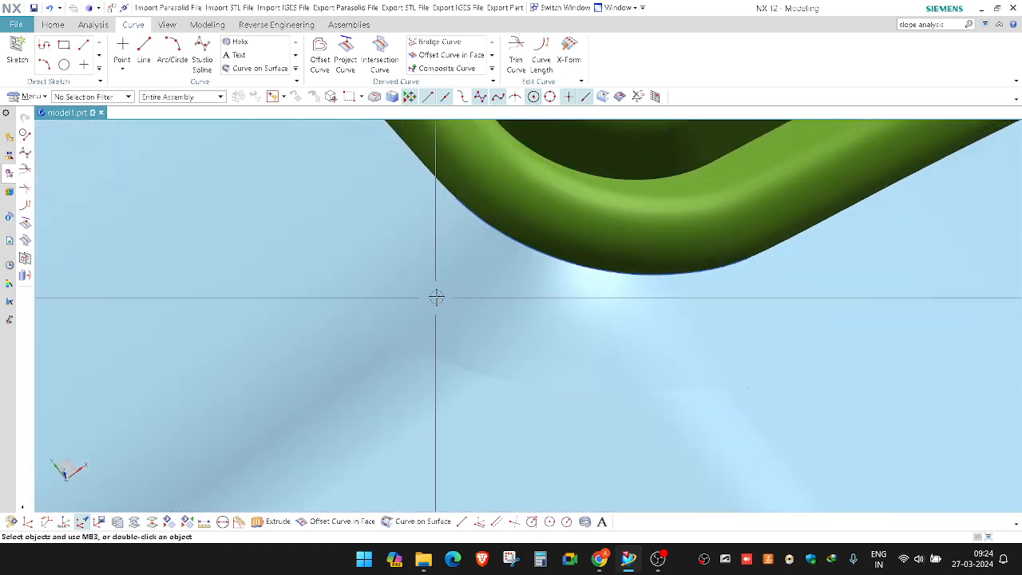
scroll(497, 310, "down", 3)
mouse_move(498, 311)
middle_mouse_down()
mouse_move(477, 310)
mouse_move(502, 329)
mouse_move(481, 317)
mouse_move(499, 311)
mouse_move(501, 322)
middle_mouse_up()
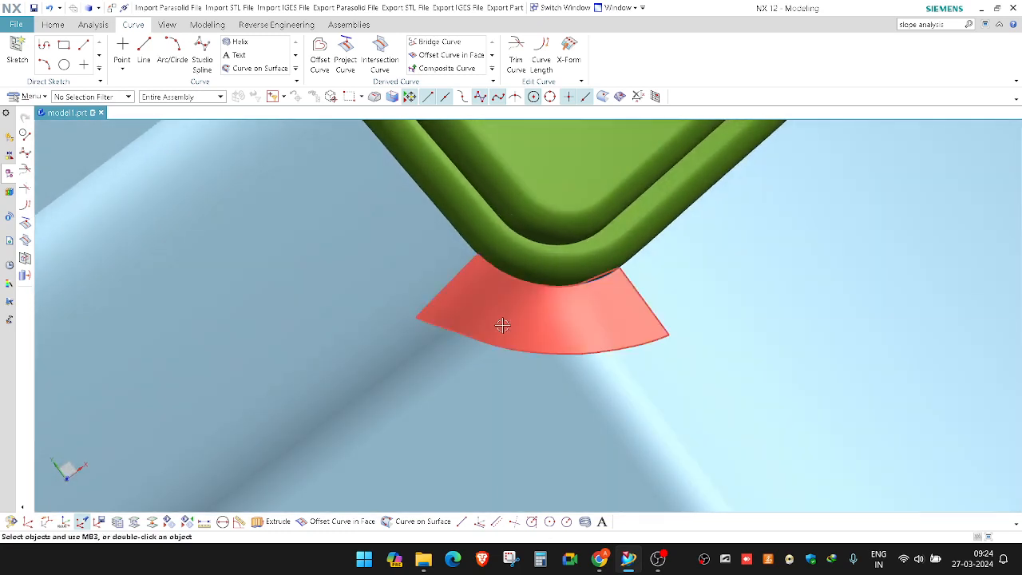
left_click(481, 326)
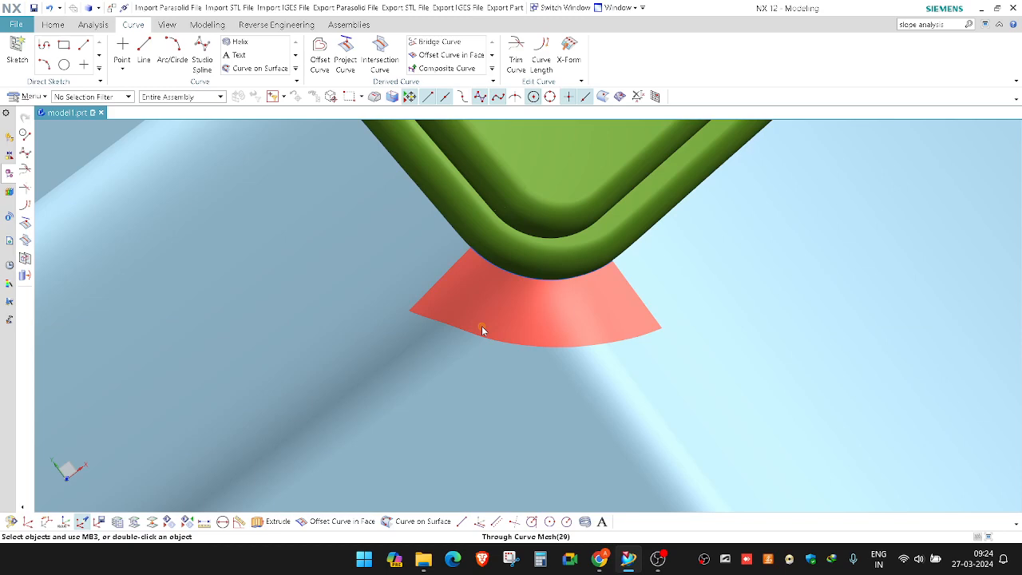
mouse_move(481, 327)
middle_mouse_down()
mouse_move(461, 313)
mouse_move(484, 326)
mouse_move(497, 305)
mouse_move(508, 321)
mouse_move(501, 318)
middle_mouse_up()
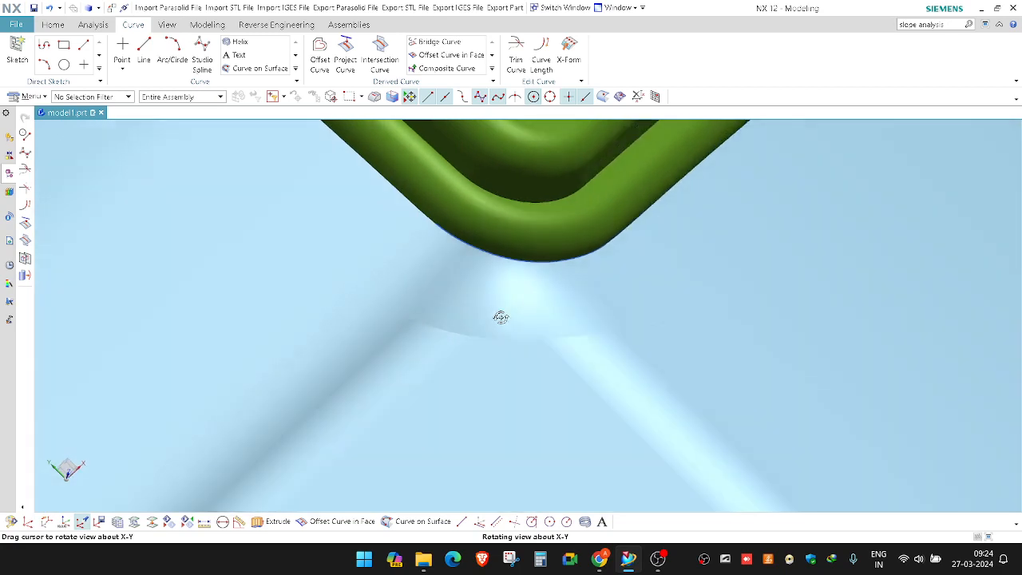
Sew the mesh patch to the main parting sheet, with the parting sheet as the target.
key("s")
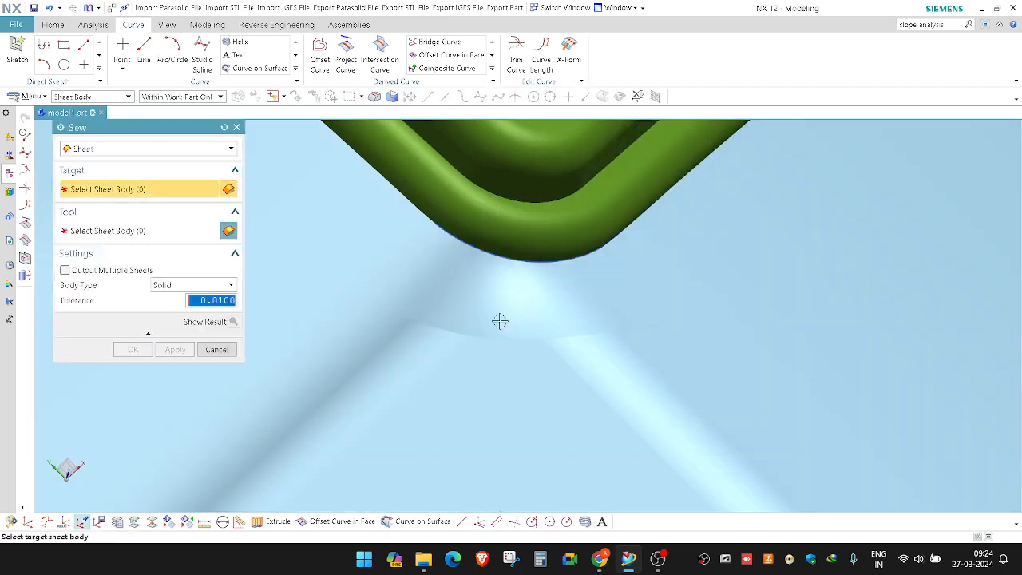
left_click(490, 386)
left_click(485, 317)
middle_click(487, 320)
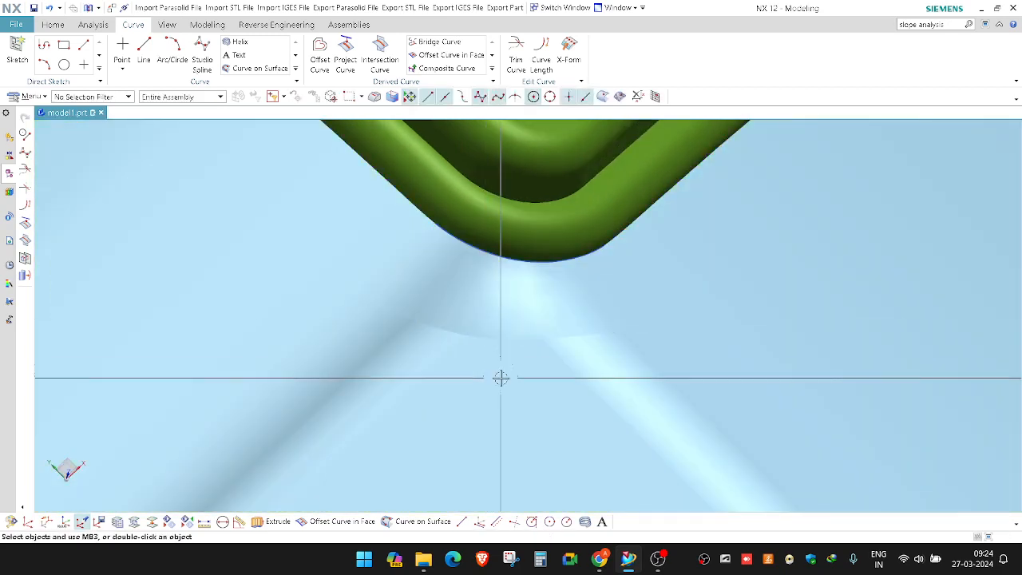
Run Examine Geometry on the sewn sheet for Sheet Boundaries and check the highlighted boundaries around the part.
key("e")
left_click(402, 312)
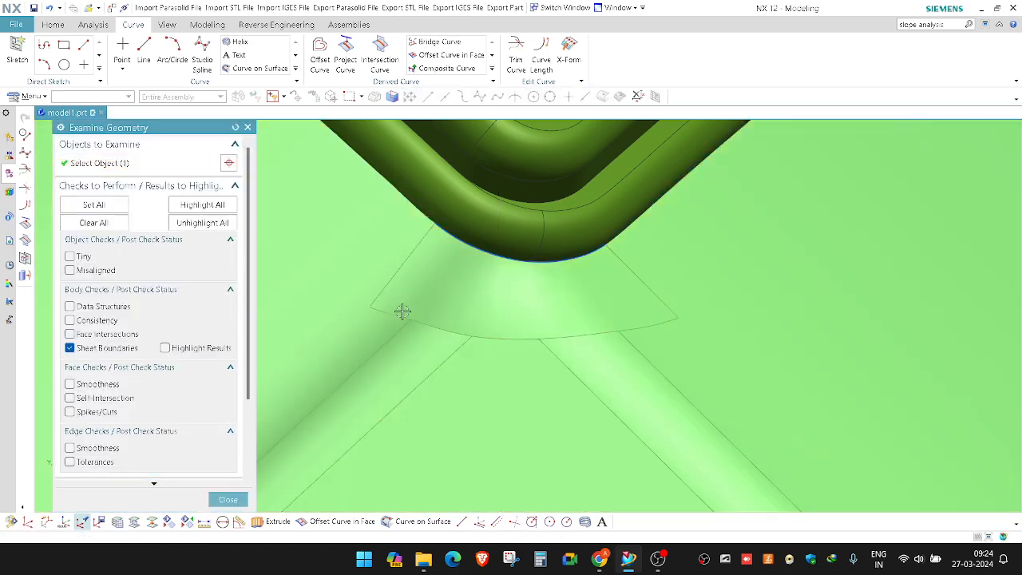
middle_click_drag(516, 328, 325, 284)
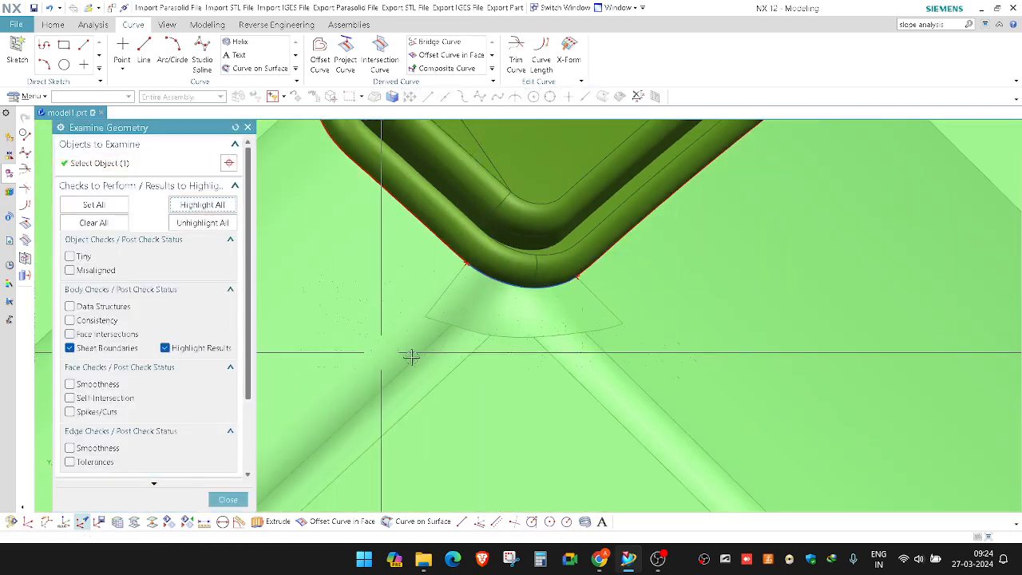
scroll(487, 370, "down", 5)
middle_click(491, 371)
mouse_move(572, 367)
middle_mouse_down()
mouse_move(615, 326)
mouse_move(580, 356)
middle_mouse_up()
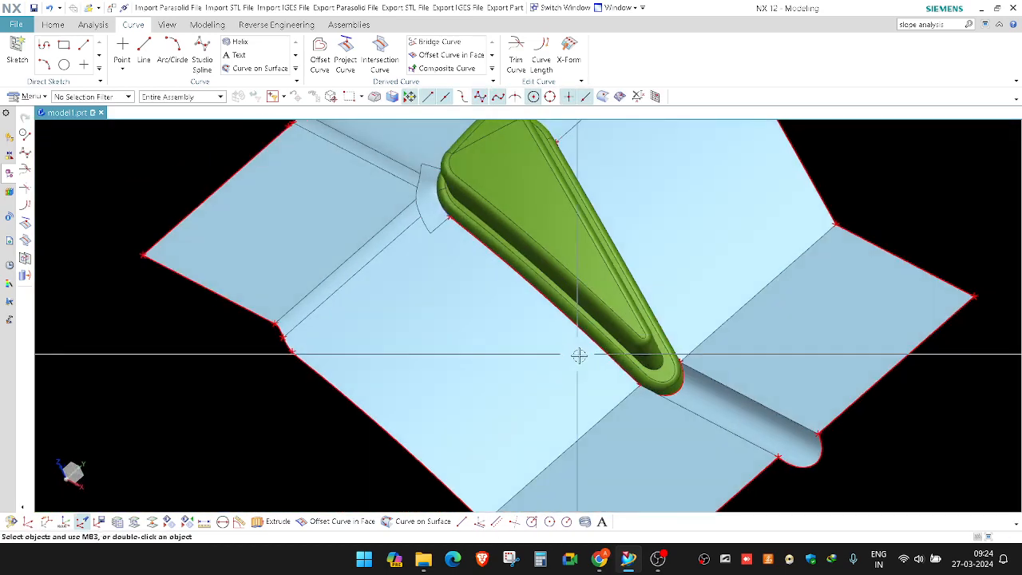
Edge-blend the crease that meets the rim's narrow tip and the adjoining groove edge, each with a 2 mm radius.
scroll(547, 258, "up", 6)
middle_click_drag(498, 264, 559, 271)
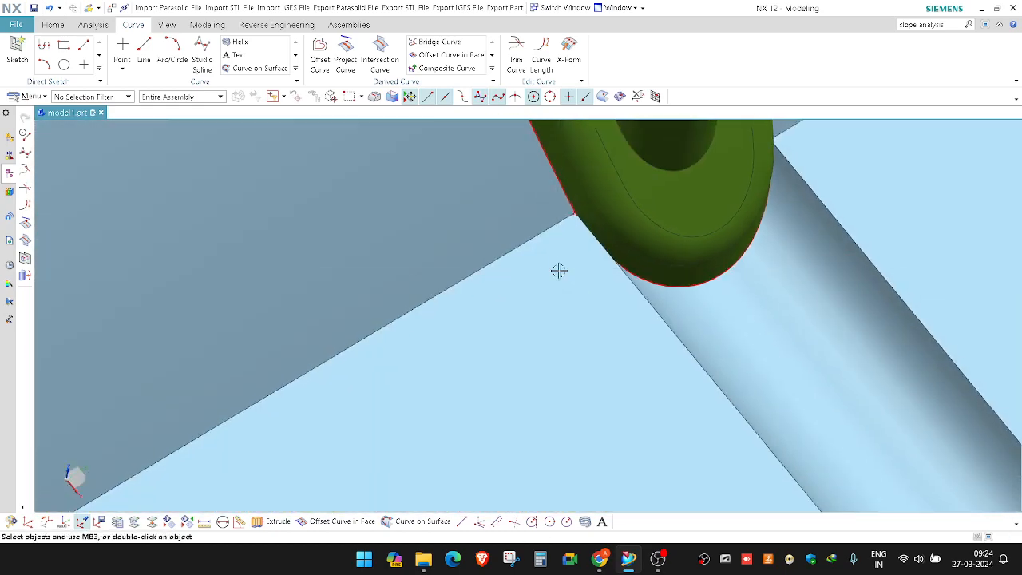
left_click(533, 238)
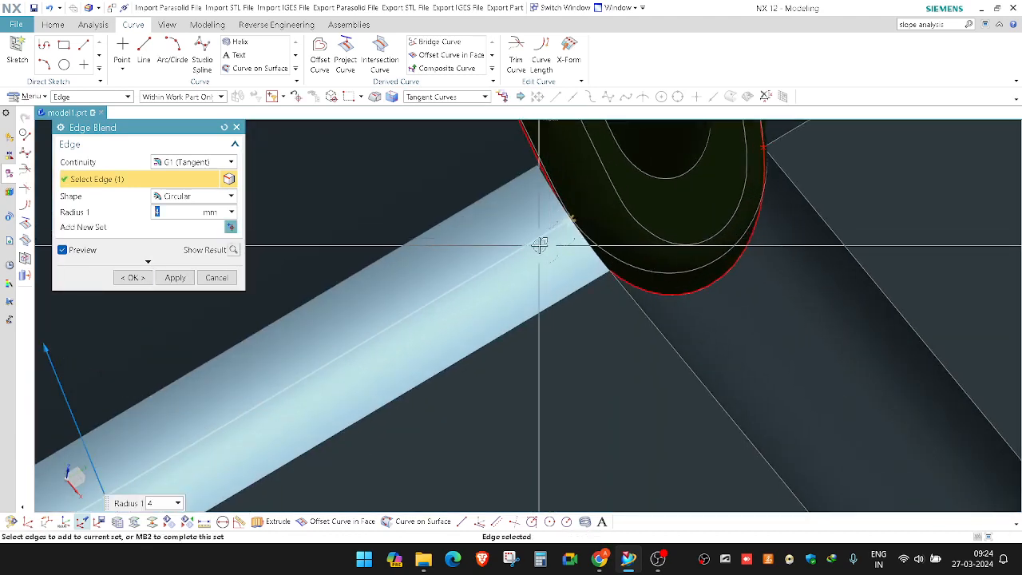
scroll(520, 286, "down", 1)
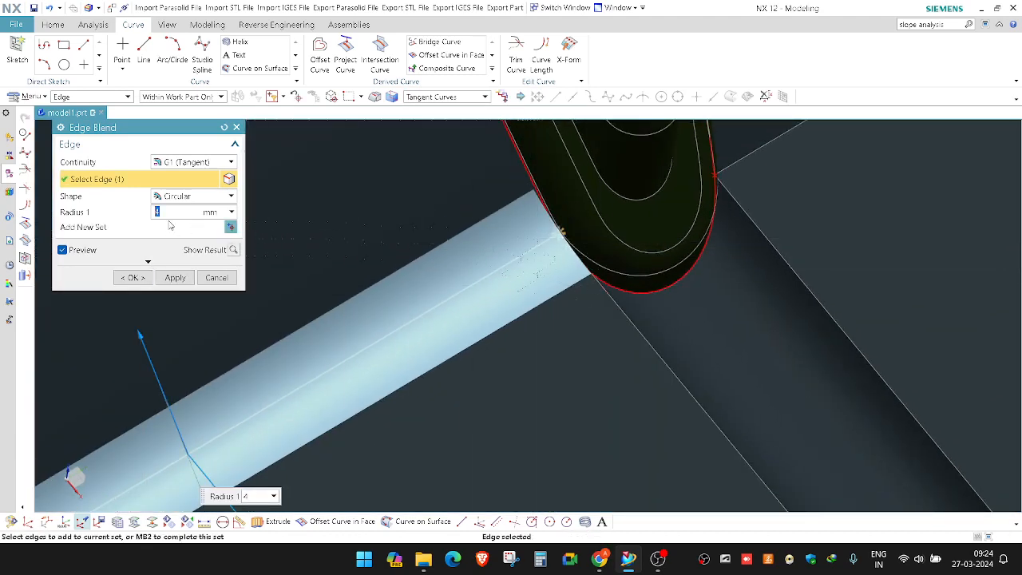
type("2")
scroll(557, 228, "up", 1)
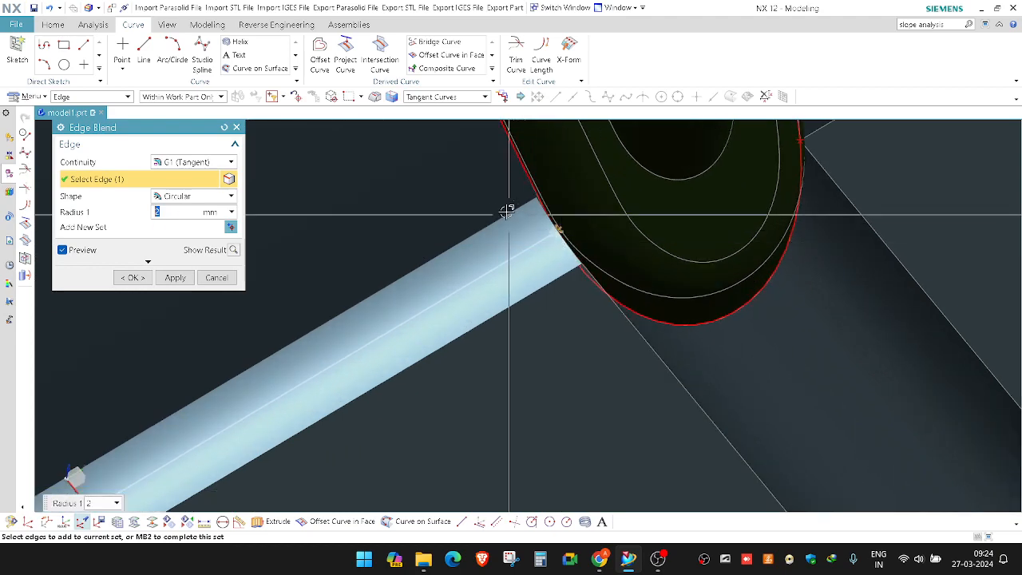
middle_click(550, 273)
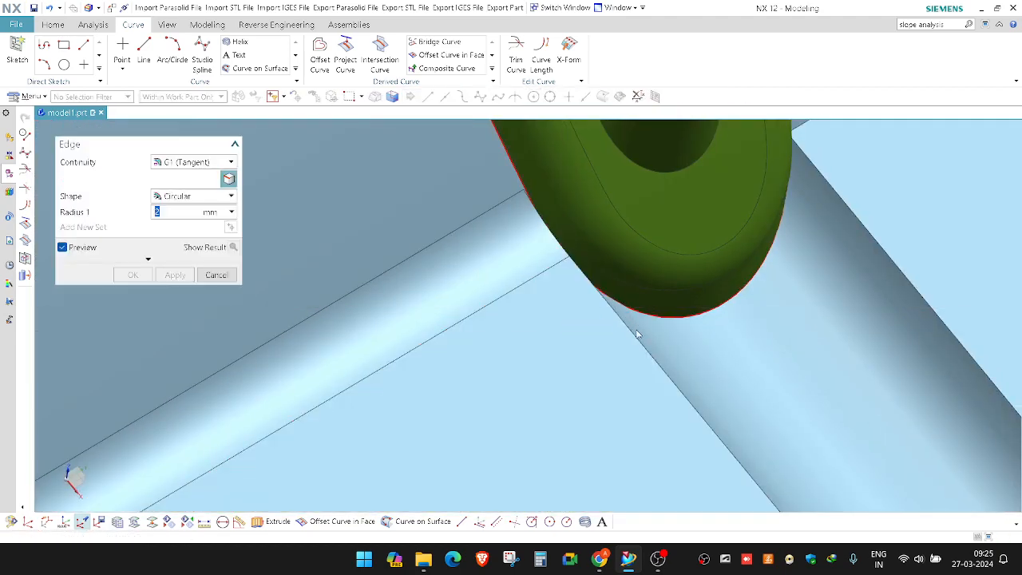
left_click(638, 340)
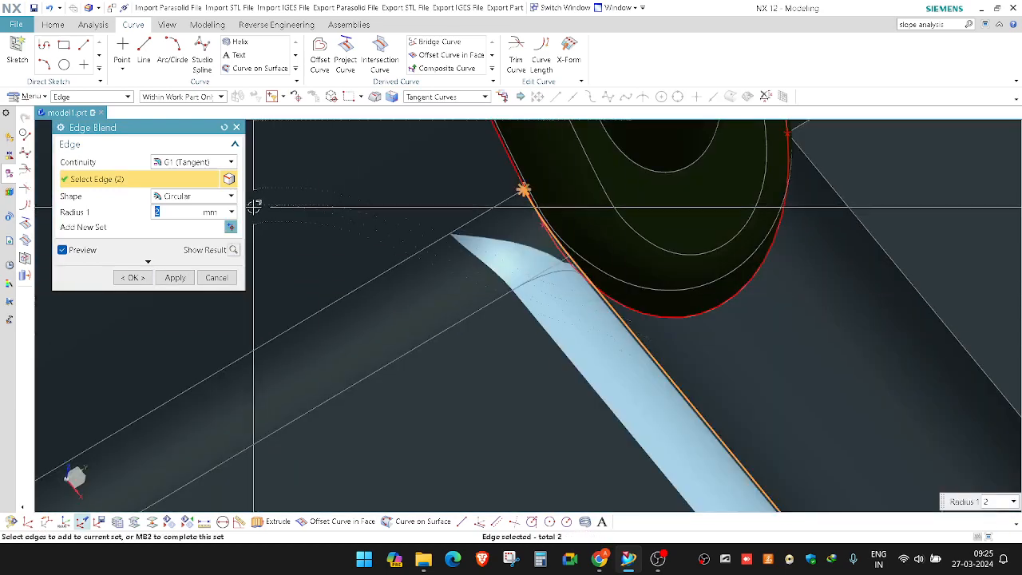
middle_click(635, 302)
Start an incremental Curve Length on the rim edge touching the gap at the tip, and set its start limit to -31 mm.
mouse_move(564, 249)
middle_mouse_down()
mouse_move(545, 237)
mouse_move(586, 237)
mouse_move(565, 239)
middle_mouse_up()
scroll(543, 263, "down", 3)
scroll(449, 335, "up", 5)
scroll(506, 289, "down", 2)
middle_click_drag(447, 340, 551, 272, "shift")
right_click(533, 220)
left_click(533, 216)
left_click(541, 56)
scroll(534, 312, "up", 1)
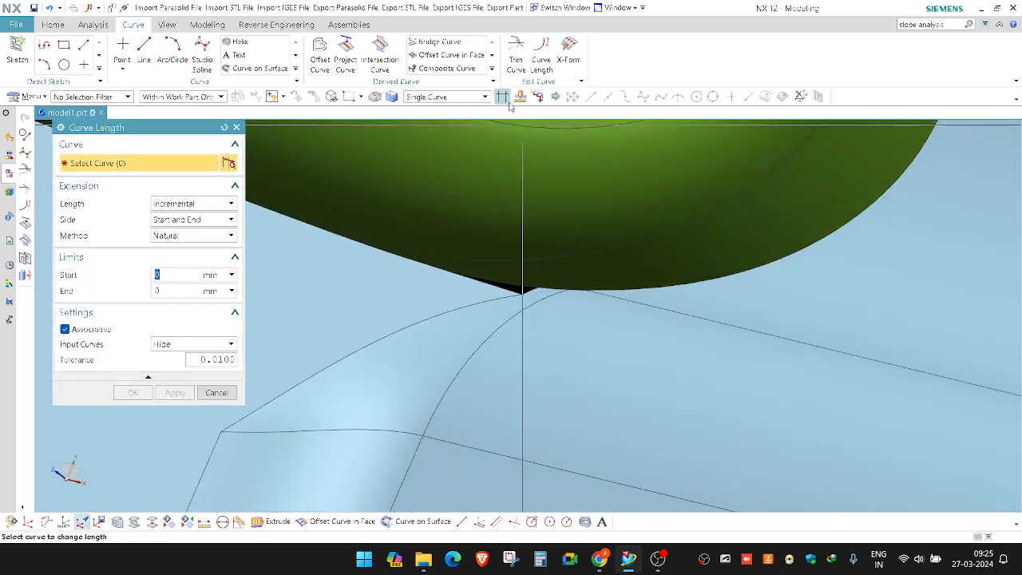
scroll(514, 287, "down", 6)
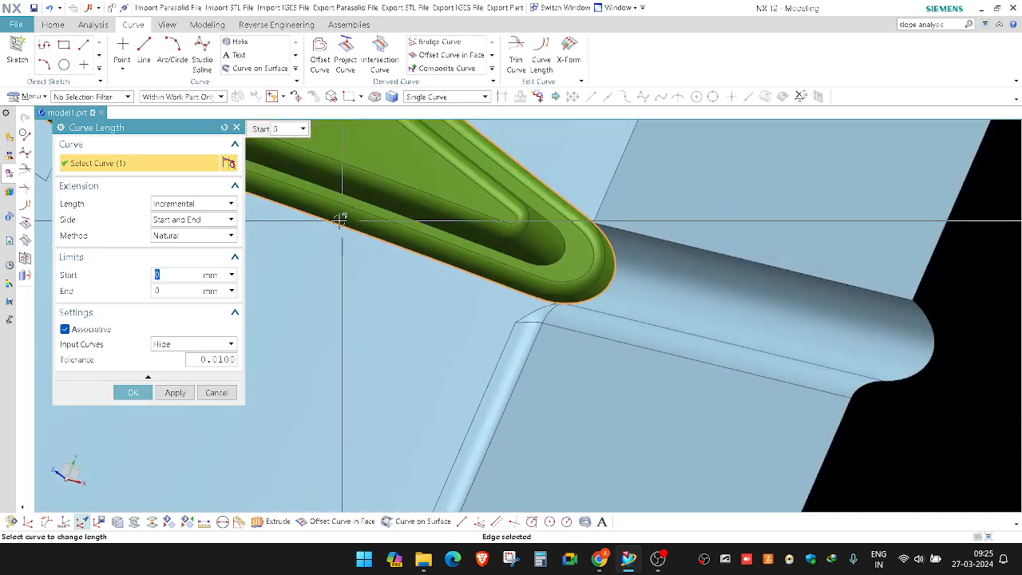
scroll(336, 209, "up", 2)
left_click(335, 210)
left_click_drag(335, 209, 569, 339)
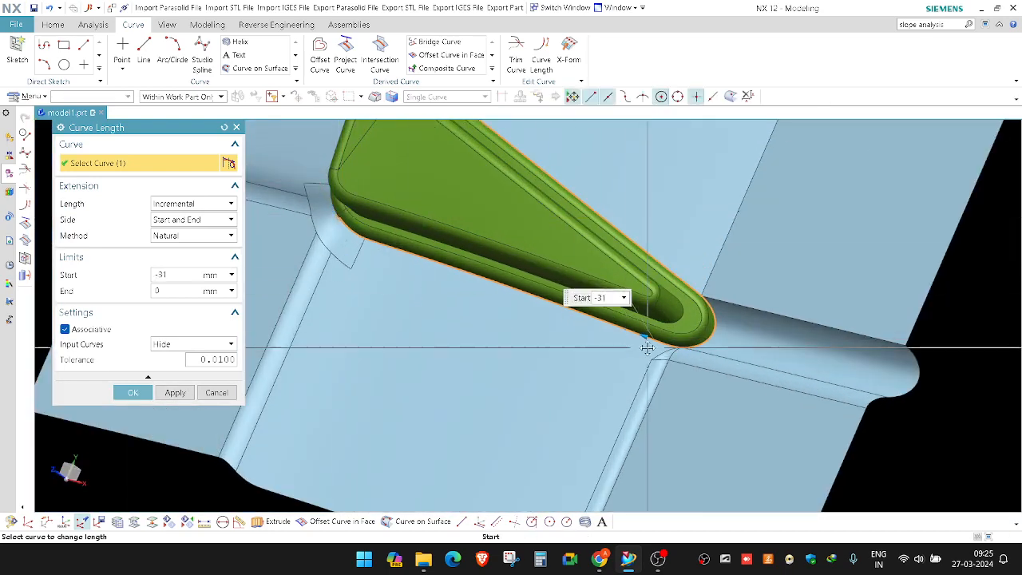
Set the rim curve's end limit to -35.3 mm and create the shortened curve across the gap.
scroll(707, 309, "up", 2)
scroll(404, 253, "down", 4)
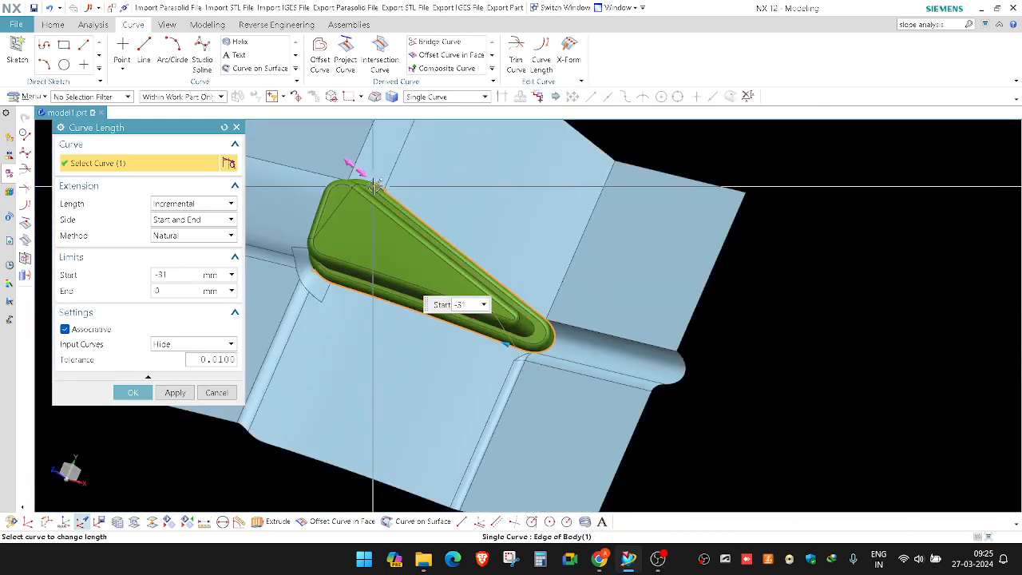
left_click_drag(374, 184, 512, 267)
scroll(554, 349, "up", 4)
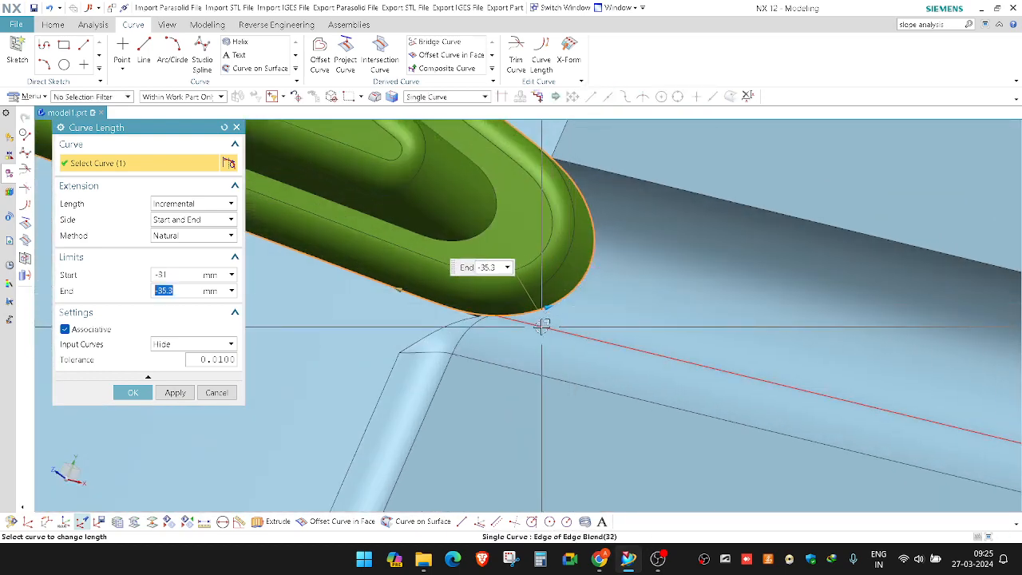
middle_click(542, 326)
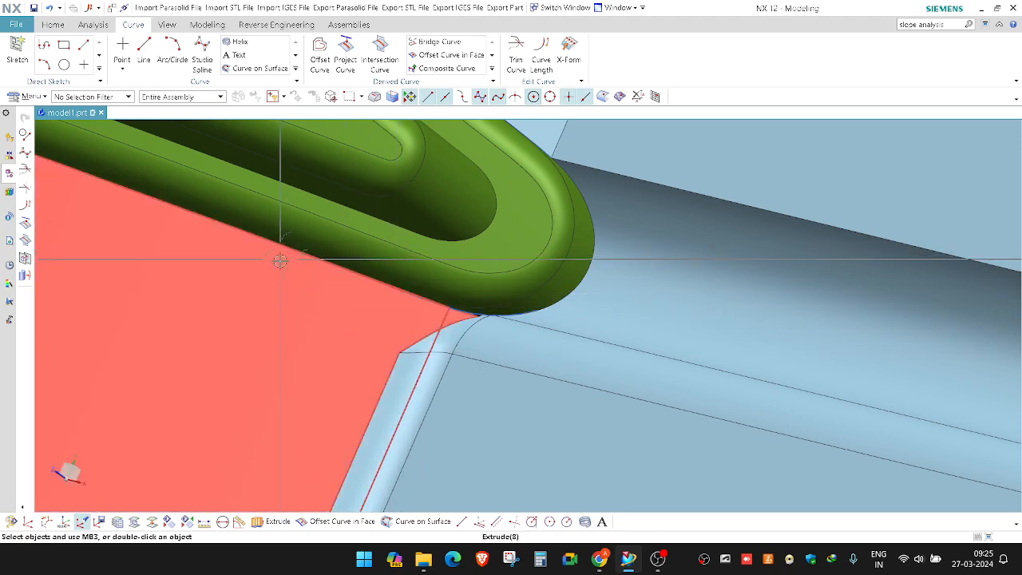
scroll(441, 303, "up", 3)
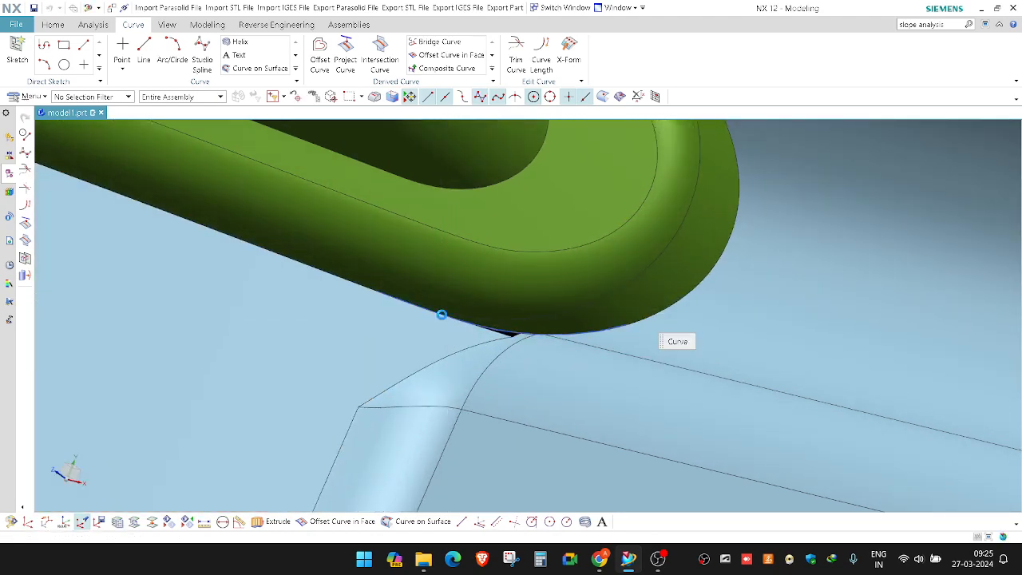
double_click(440, 314)
key("Escape")
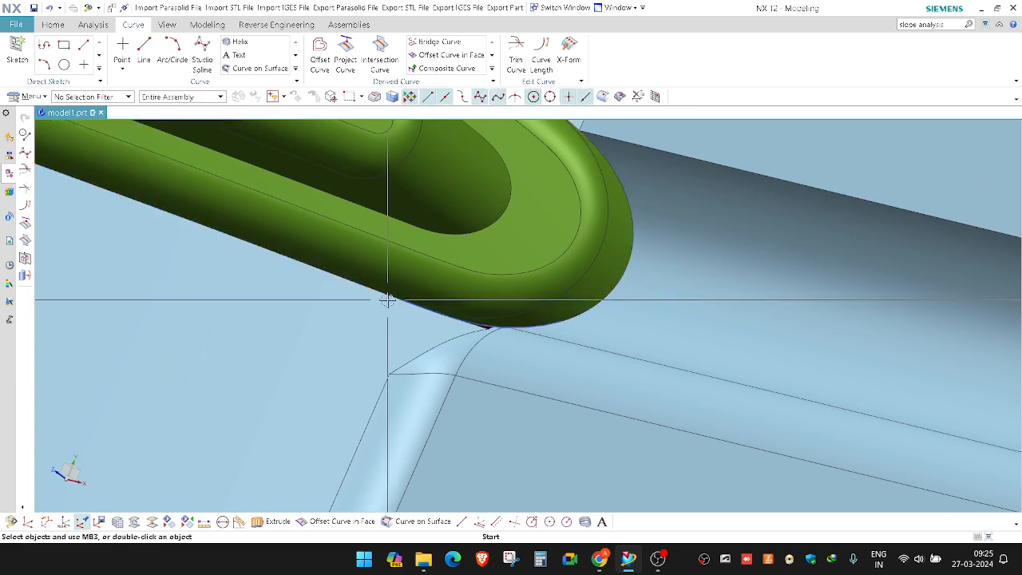
Start a Section Curve with Planes Perpendicular to Curve, selecting the three sheet faces around the gap at the rim tip.
key("s")
left_click(392, 318)
left_click(508, 349)
left_click(605, 341)
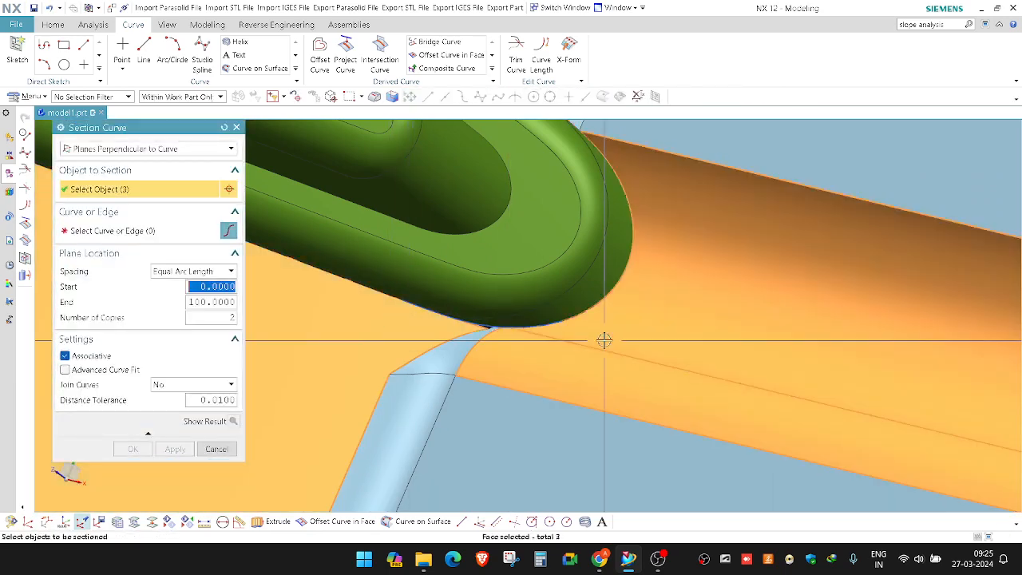
Create Section Curves perpendicular to the shortened curve under the boss tip, cutting the five faces around the blend corner.
left_click(467, 424)
left_click(425, 395)
left_click(117, 230)
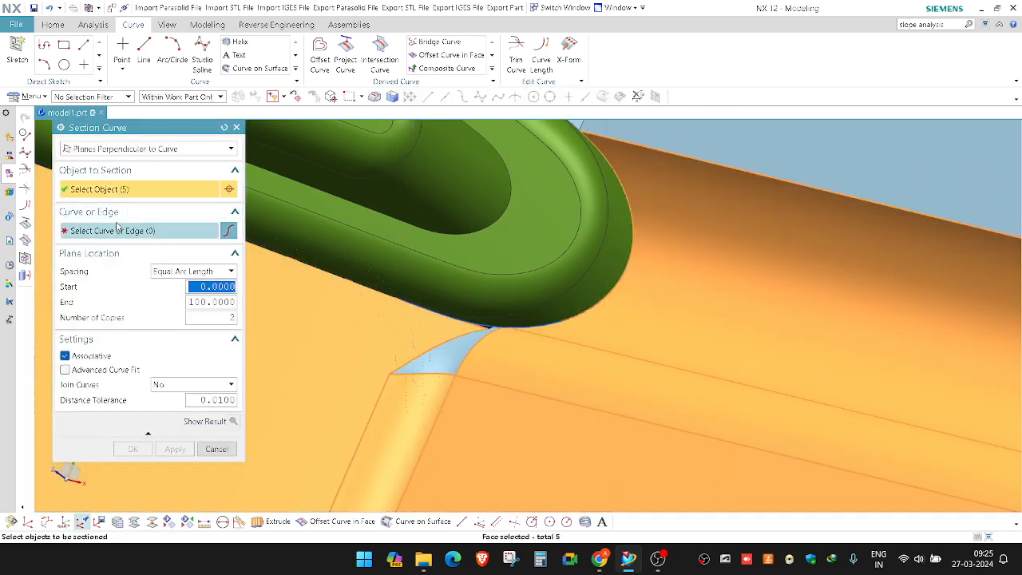
middle_click(477, 324)
Create a four-point Curve on Surface spline across the four faces below the blend corner, crossing both section curves.
middle_click_drag(493, 380, 461, 349, "shift")
key("c")
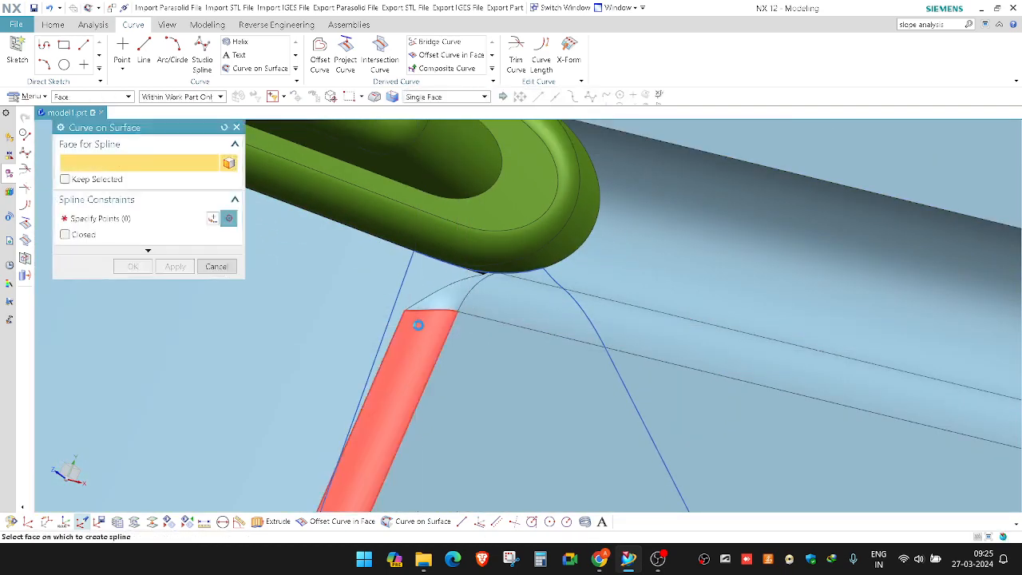
left_click(418, 325)
left_click(483, 337)
left_click(564, 310)
left_click(392, 314)
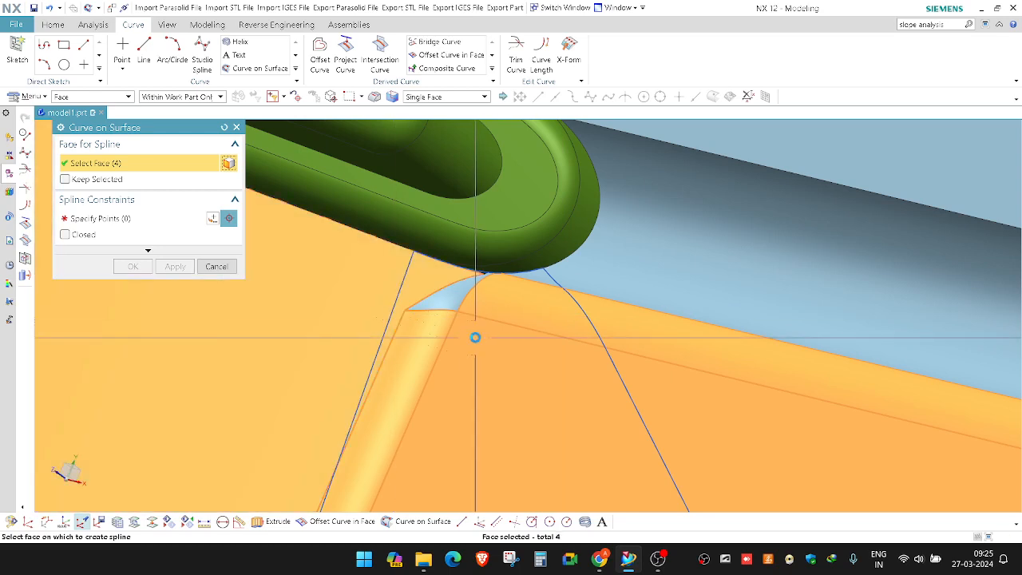
middle_click(475, 338)
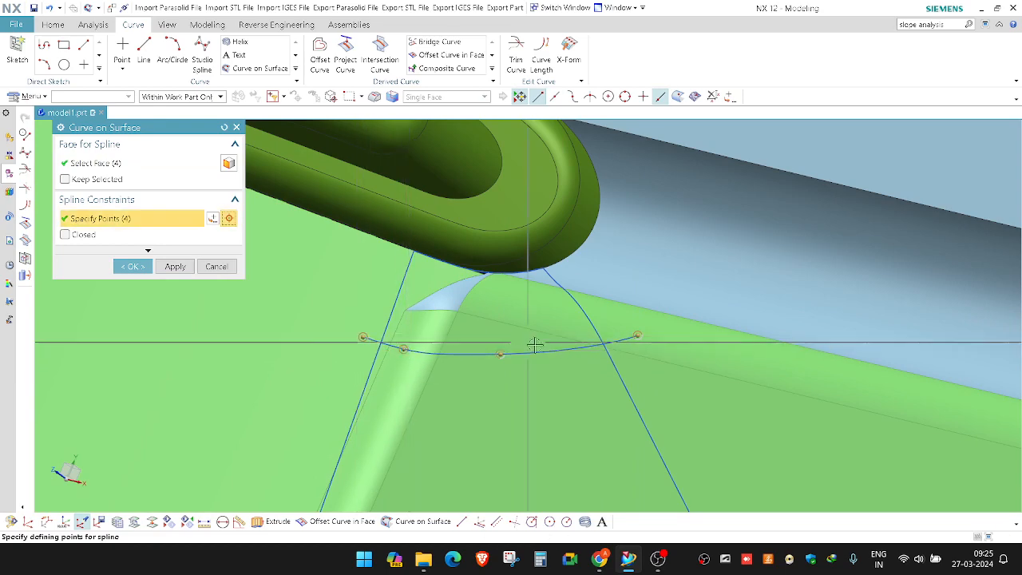
middle_click(483, 333)
Trim the blend corner out of the sheet body, using the section curves, spline and boss edge curve as boundaries.
scroll(461, 328, "up", 1)
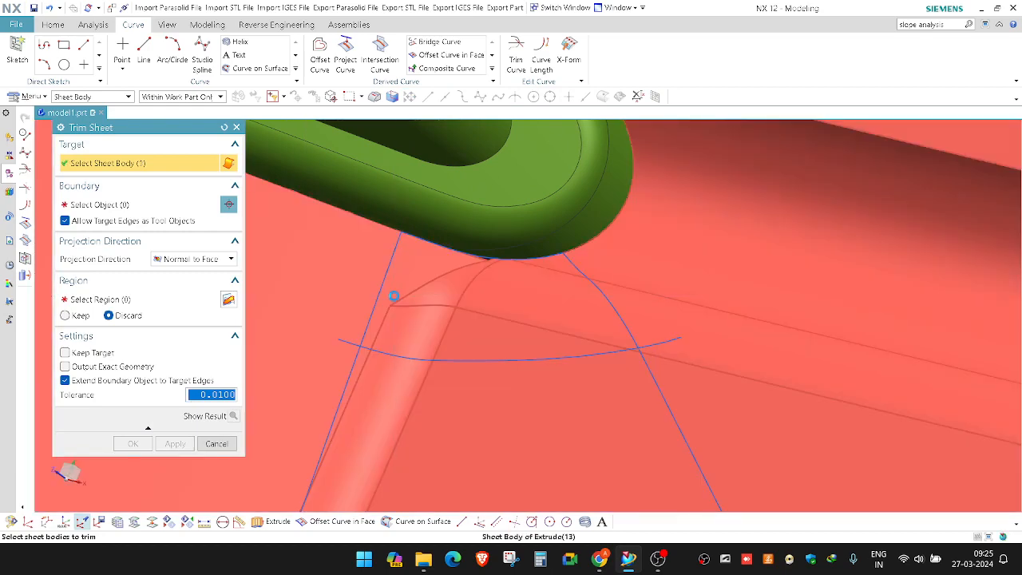
left_click(392, 296)
middle_click(388, 280)
left_click(386, 272)
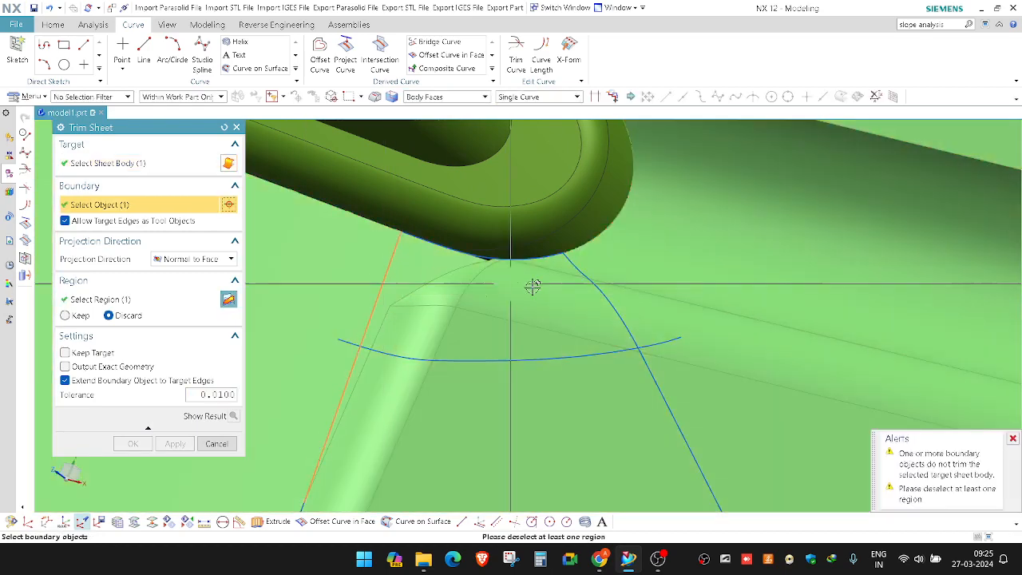
left_click(602, 295)
scroll(566, 299, "up", 4)
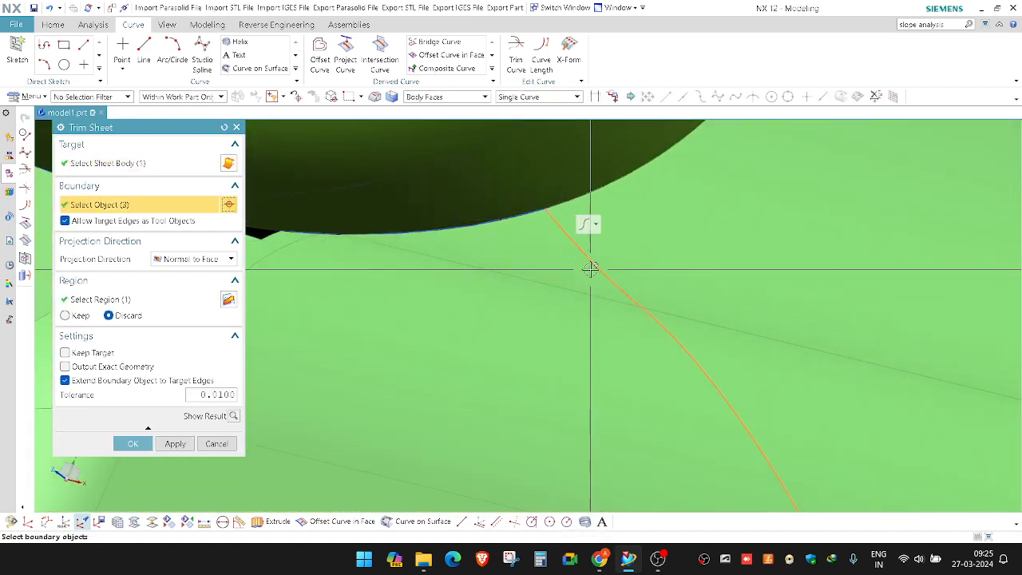
scroll(520, 371, "down", 4)
middle_click(522, 386)
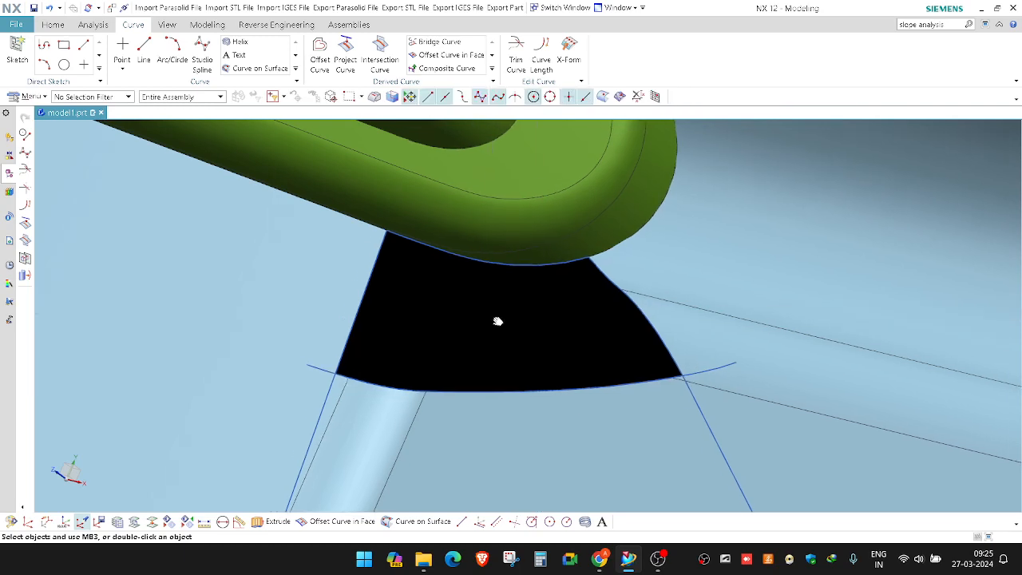
Start a Through Curve Mesh over the trimmed opening with its two side section curves as primary curves.
left_click(434, 306)
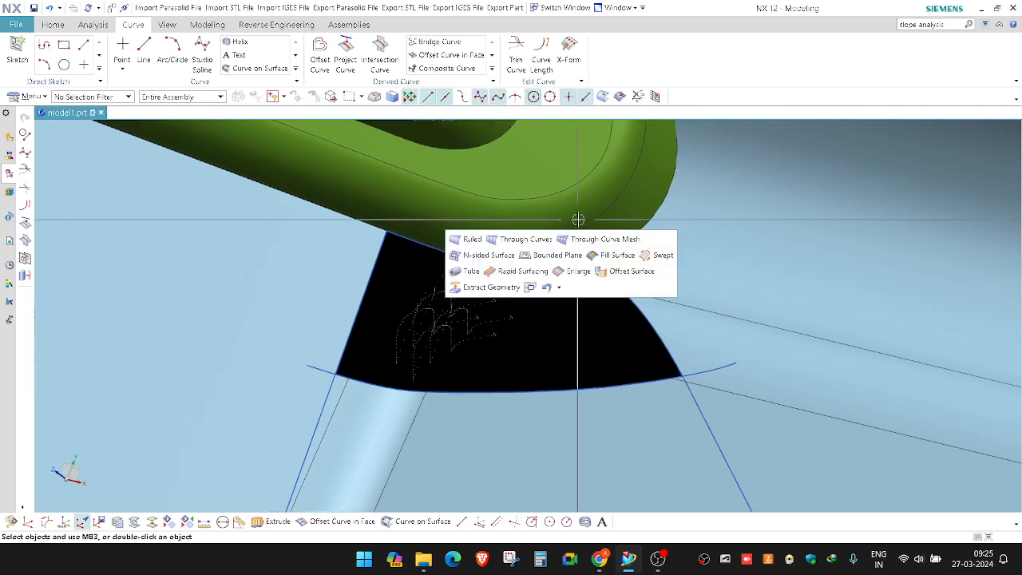
left_click(602, 239)
left_click(367, 297)
middle_click(462, 323)
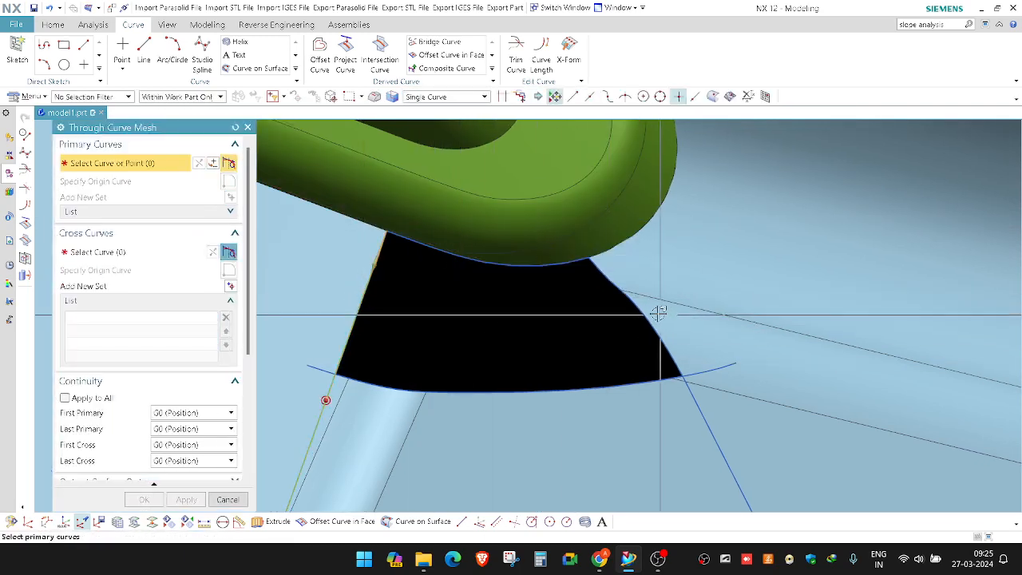
left_click(651, 320)
left_click(616, 284)
scroll(657, 339, "up", 2)
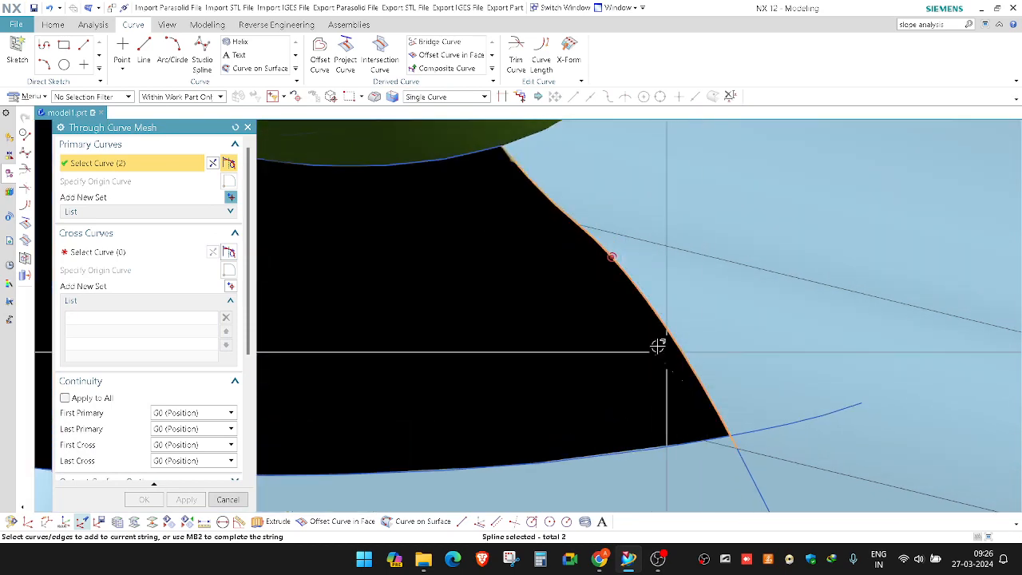
scroll(657, 345, "down", 3)
middle_click(512, 273)
Use the curve along the boss edge and the opposite spline as cross curves and create the mesh surface.
left_click(506, 267)
middle_click(527, 317)
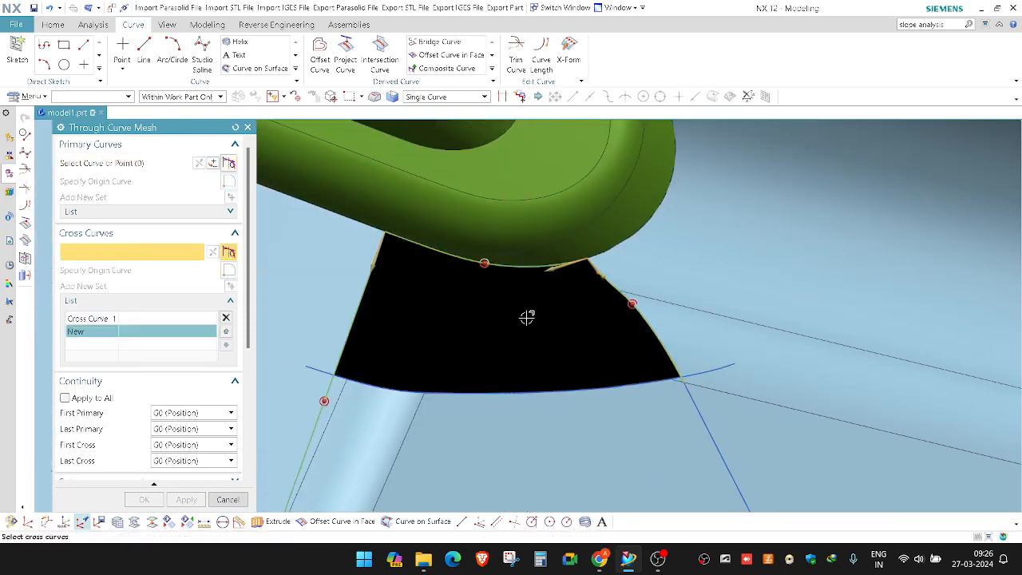
left_click(518, 389)
middle_click(527, 323)
Hide the construction curves around the new corner patch.
scroll(525, 312, "down", 4)
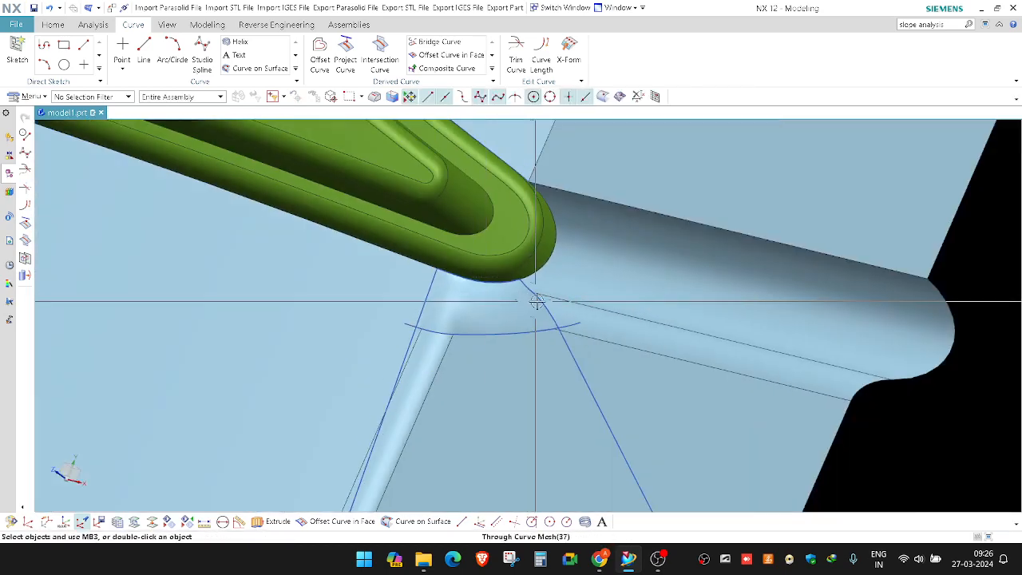
scroll(536, 303, "up", 2)
scroll(408, 333, "up", 4)
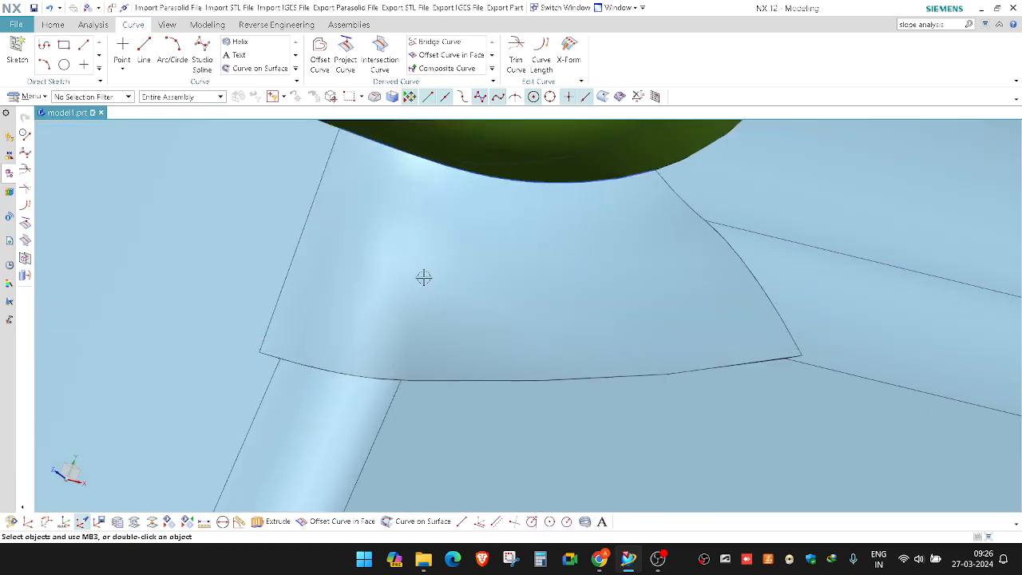
right_click(439, 186)
left_click(461, 205)
scroll(461, 237, "down", 3)
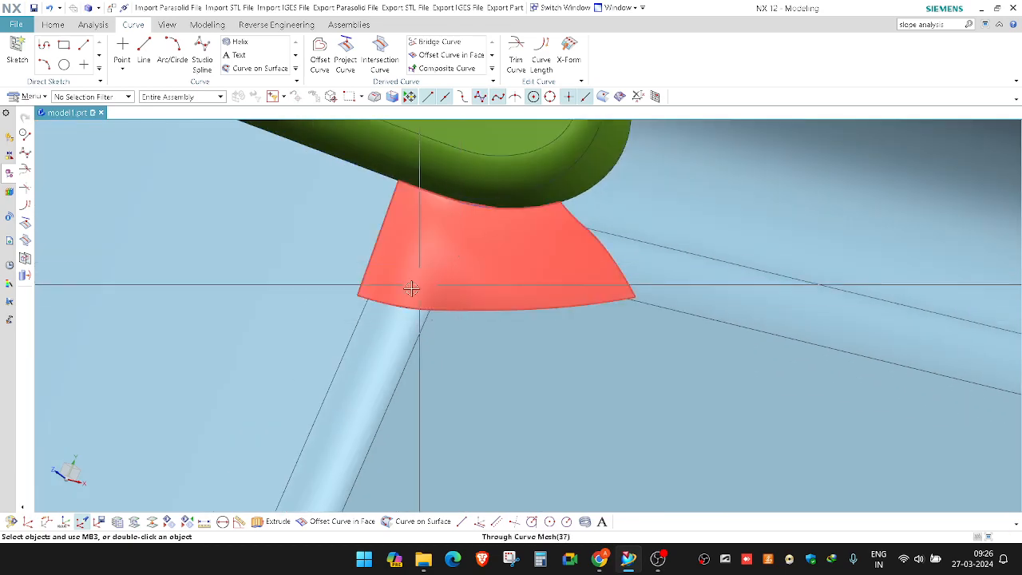
Sew the new corner patch to the surrounding sheet body.
middle_click_drag(461, 264, 472, 331)
scroll(463, 278, "down", 2)
scroll(534, 276, "up", 3)
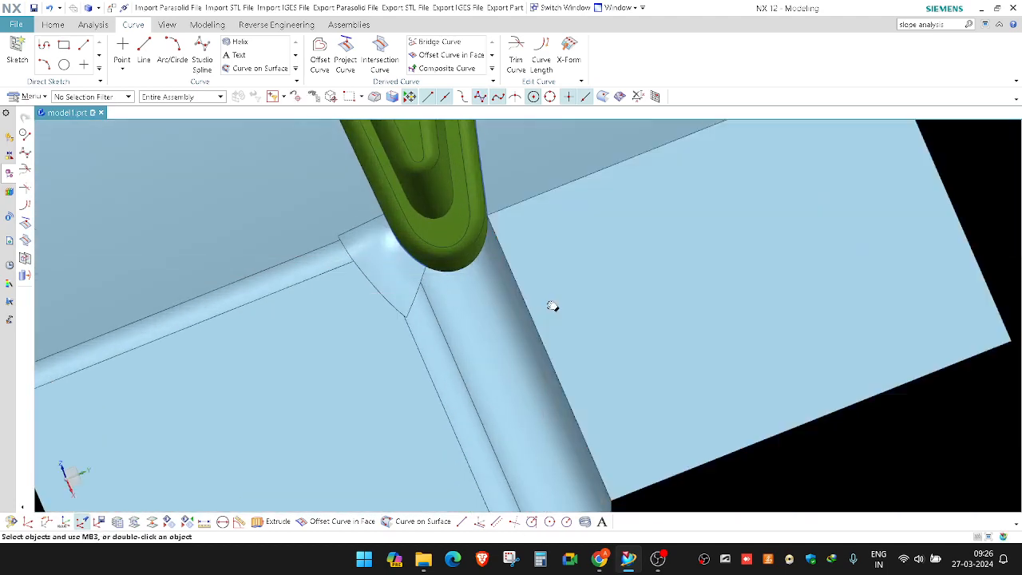
middle_click_drag(551, 306, 556, 344, "shift")
scroll(557, 344, "down", 1)
key("s")
left_click(372, 242)
left_click(412, 303)
middle_click(416, 303)
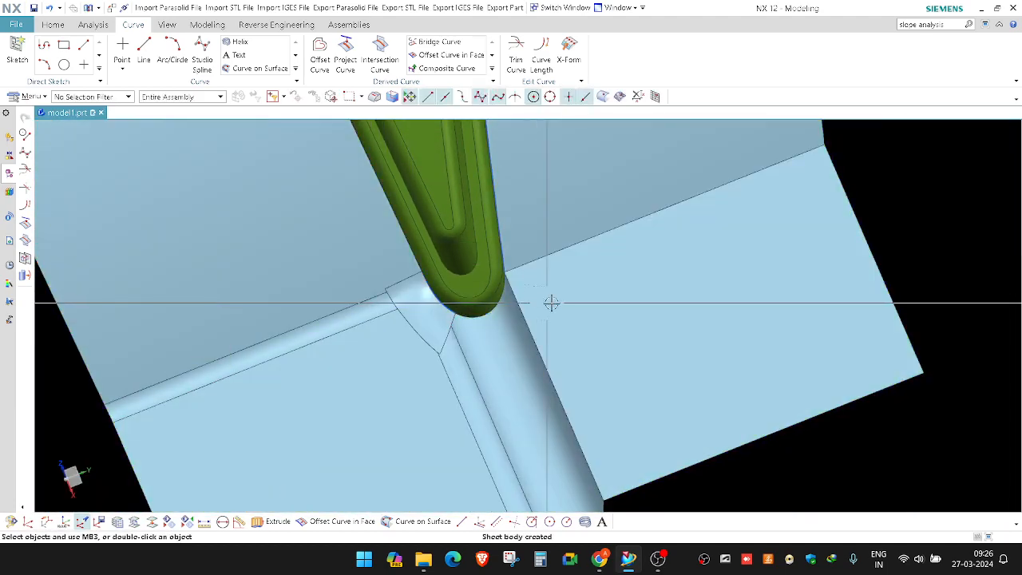
Apply an Edge Blend along the sharp edge between the wall and the flat face on the other side of the boss tip.
middle_click_drag(550, 301, 521, 284)
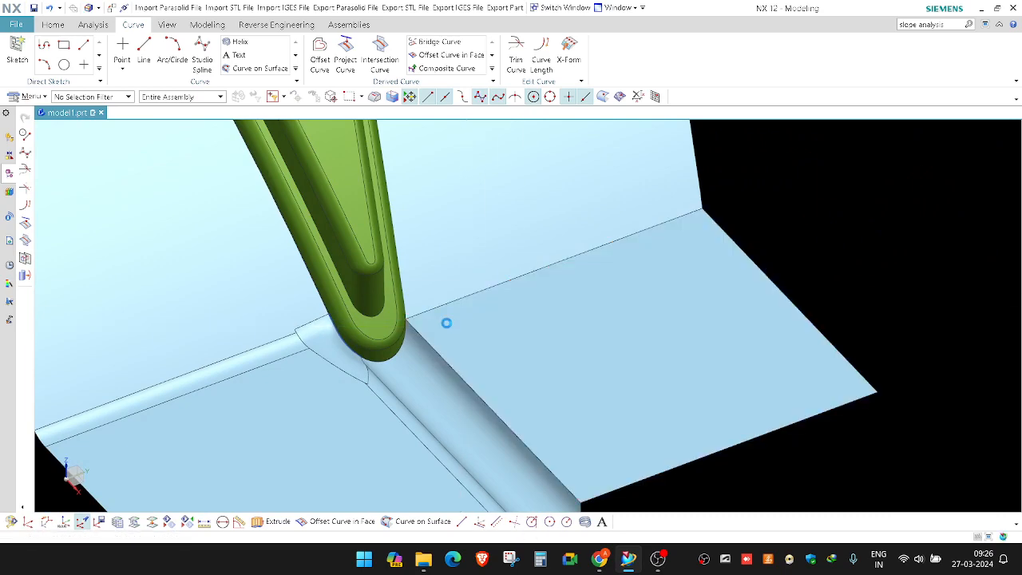
key("b")
left_click(424, 312)
middle_click(457, 369)
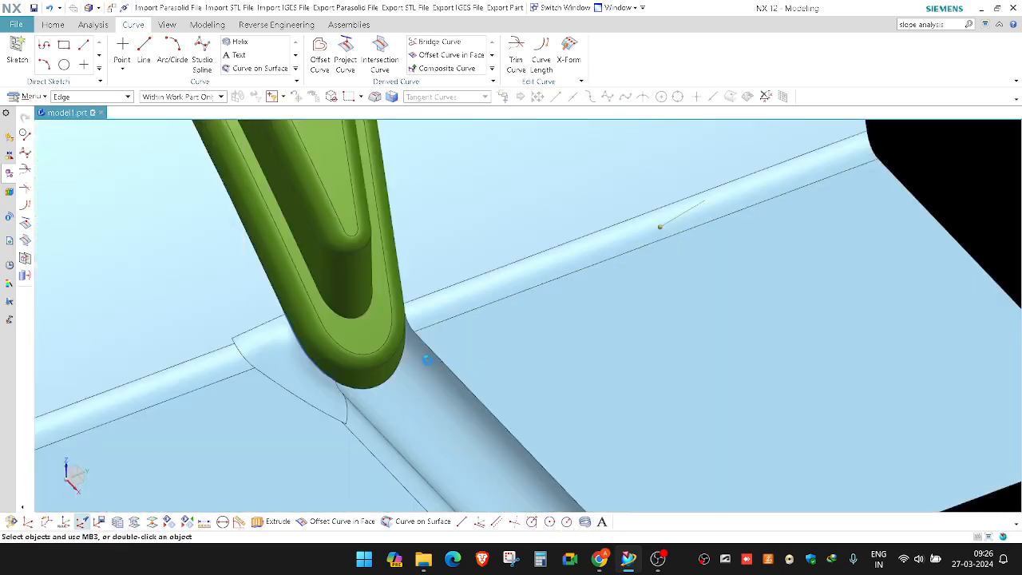
Apply a 2 mm Edge Blend to the tangent edge chain between the channel and the adjoining flat face.
key("b")
left_click(490, 343)
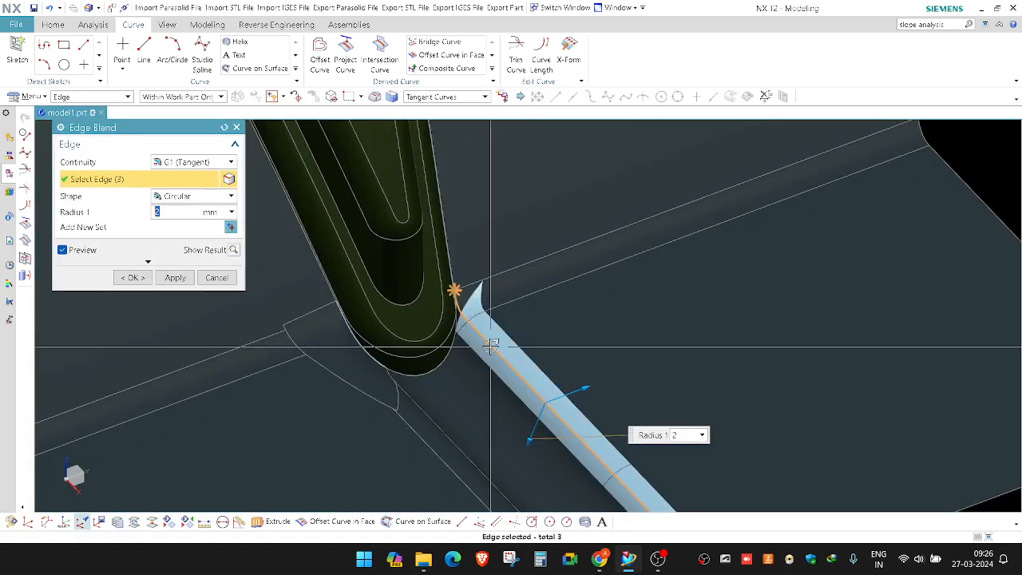
middle_click(461, 306)
Select only the boundary curve around the boss's base for a Curve Length operation at the second blend corner.
middle_click_drag(461, 306, 504, 349)
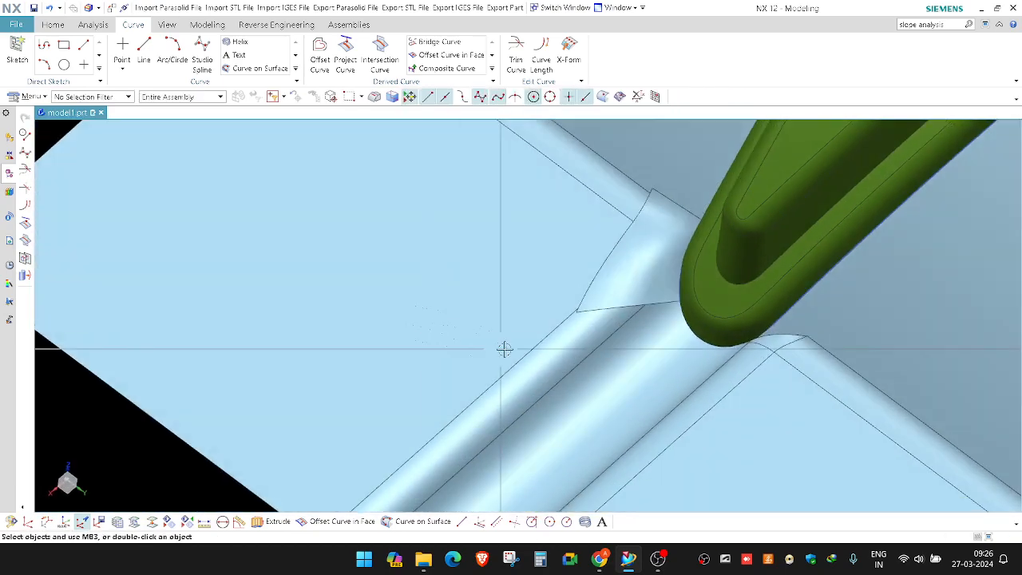
scroll(563, 295, "up", 4)
middle_click_drag(554, 295, 557, 327)
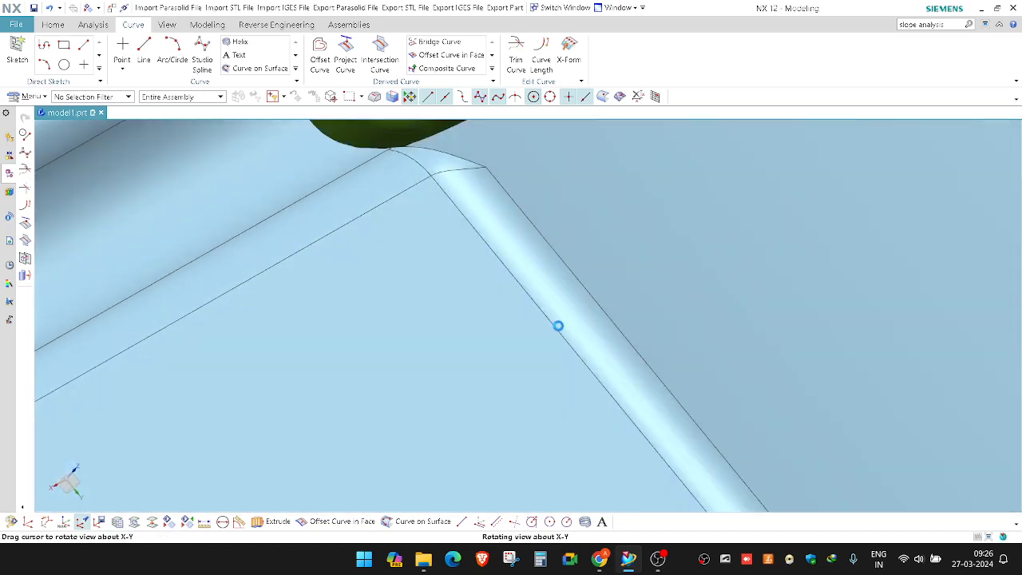
scroll(556, 326, "down", 3)
scroll(423, 183, "up", 4)
scroll(482, 325, "up", 2)
middle_click_drag(482, 319, 474, 313)
key("l")
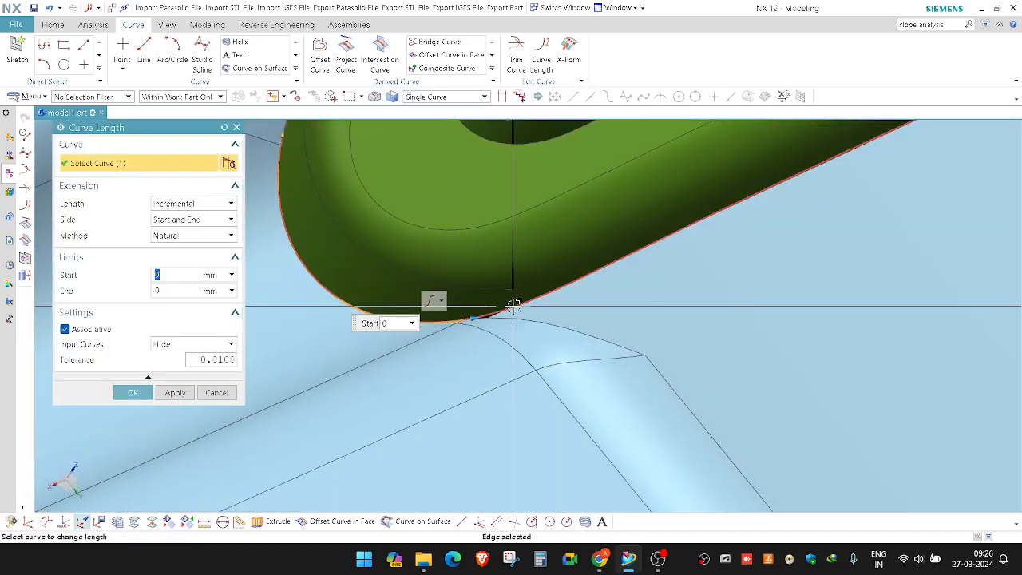
left_click(513, 305)
scroll(514, 311, "down", 5)
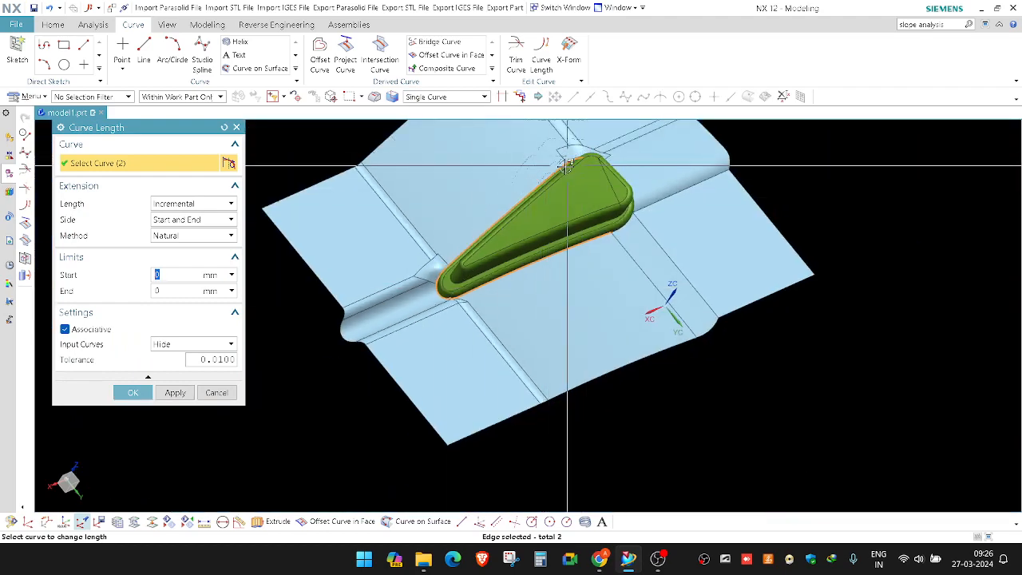
scroll(531, 305, "up", 4)
scroll(427, 341, "up", 6)
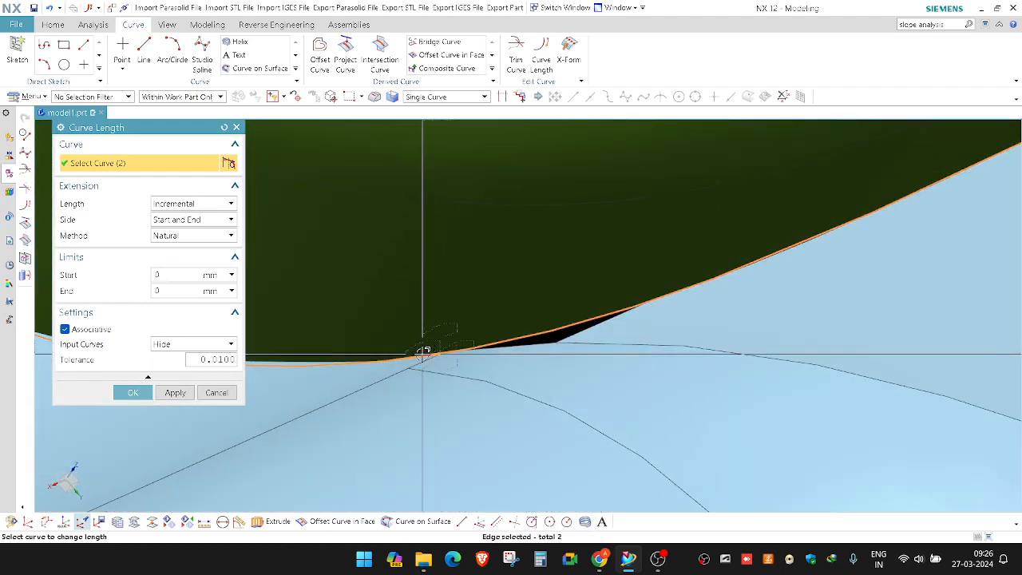
scroll(428, 354, "down", 6)
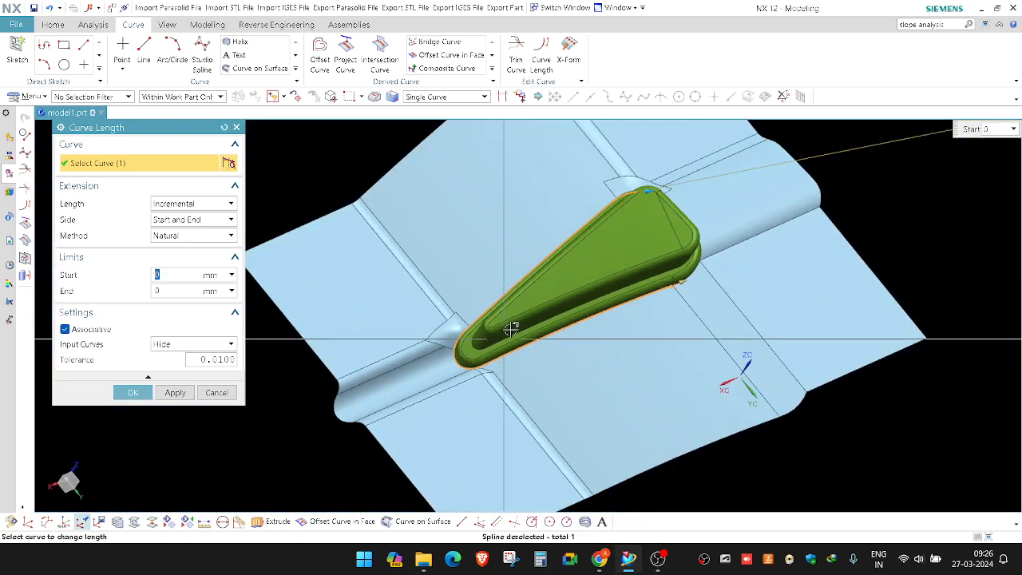
left_click(633, 189, "shift")
Shorten the boundary curve to the stretch above the second blend corner, with start about -39 mm and end about -27.8 mm.
left_click_drag(645, 192, 451, 312)
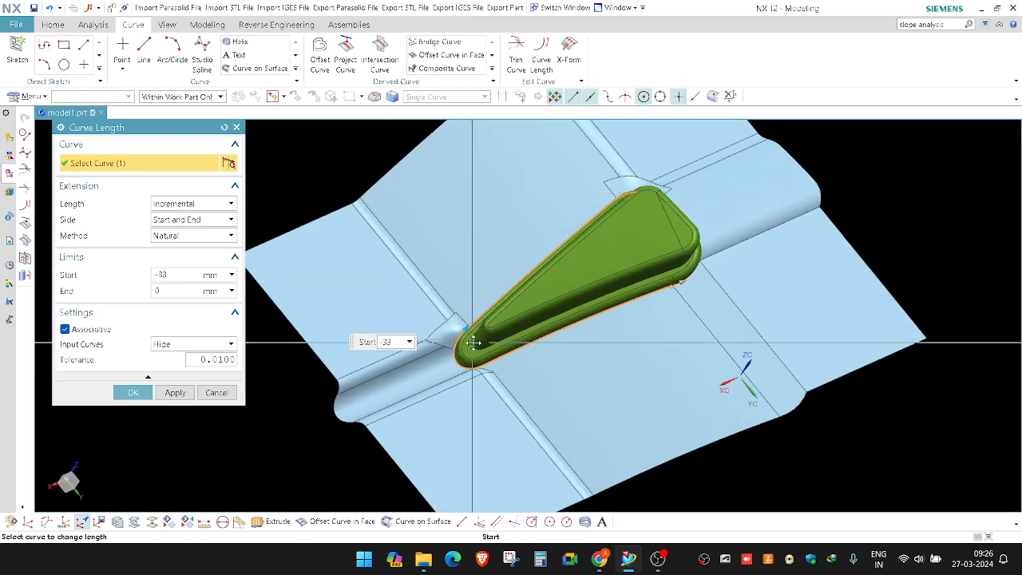
left_click_drag(470, 364, 471, 364)
scroll(496, 379, "up", 4)
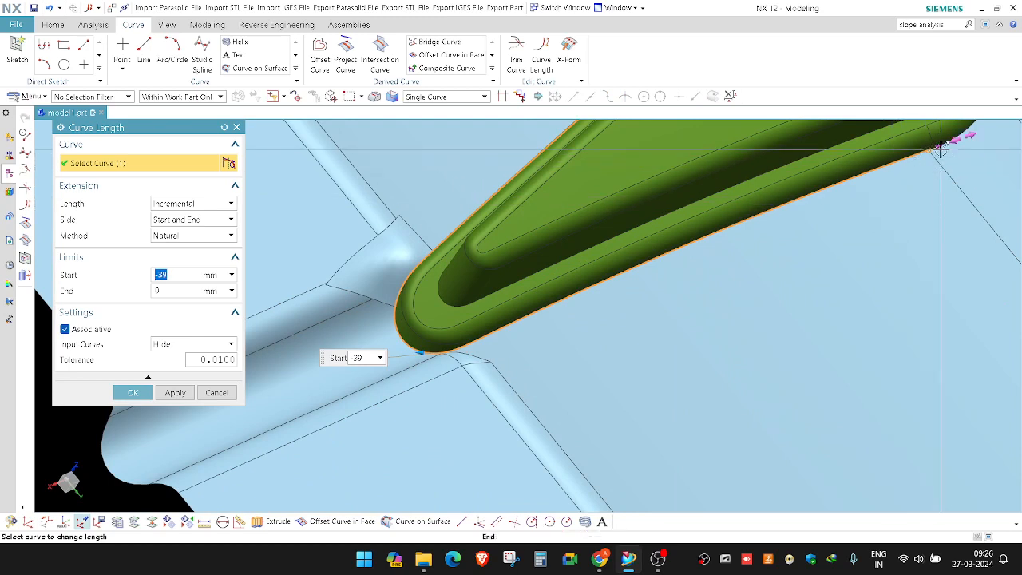
left_click_drag(941, 150, 463, 365)
scroll(459, 359, "up", 3)
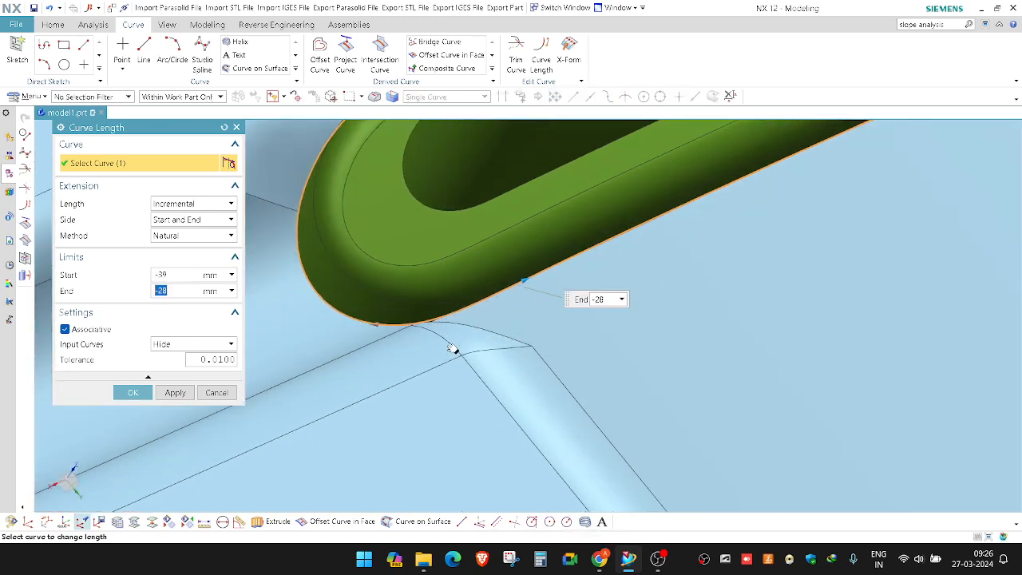
middle_click_drag(453, 348, 453, 320, "shift")
left_click_drag(533, 253, 540, 249)
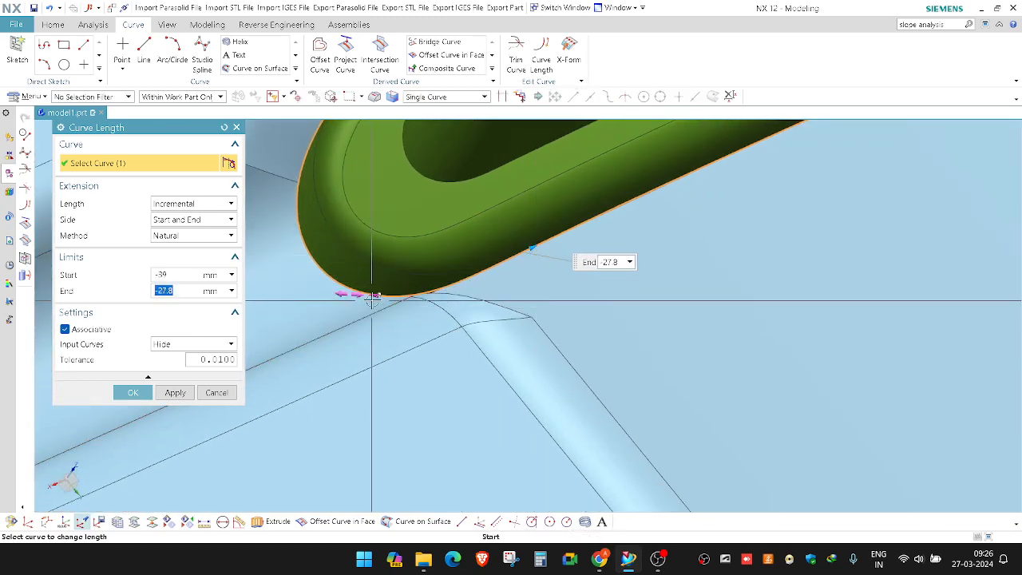
left_click_drag(372, 300, 362, 299)
middle_click(396, 281)
Create Section Curves perpendicular to the shortened curve through the five faces around the second blend corner.
middle_click_drag(422, 304, 422, 286, "shift")
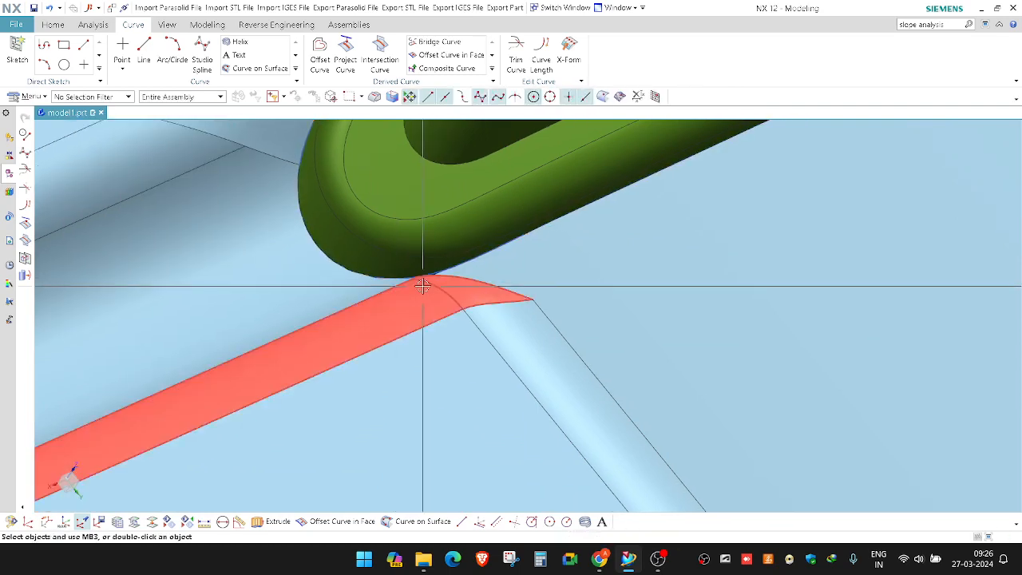
key("s")
left_click(372, 288)
left_click(396, 319)
left_click(435, 359)
left_click(529, 338)
left_click(558, 285)
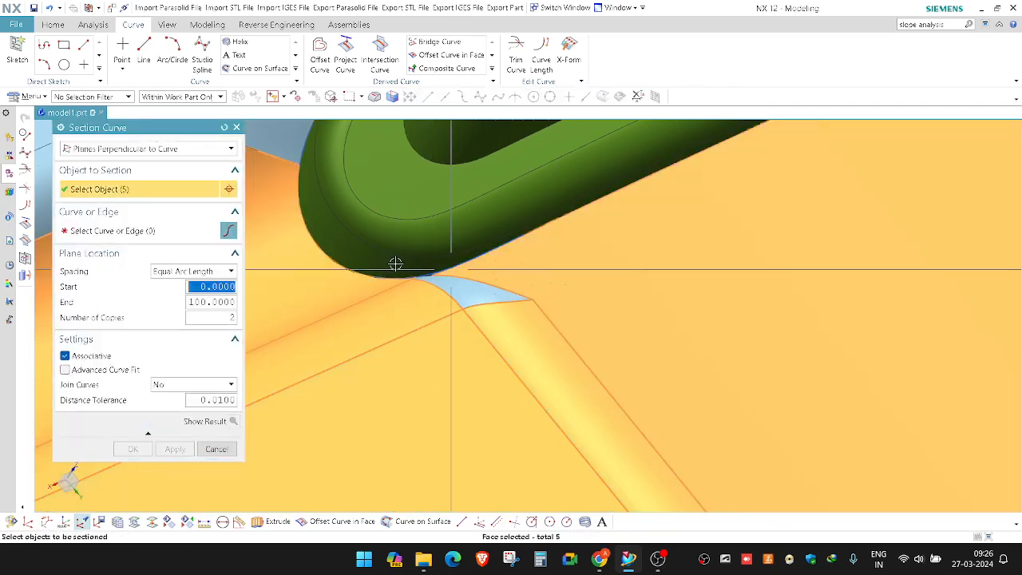
middle_click(395, 263)
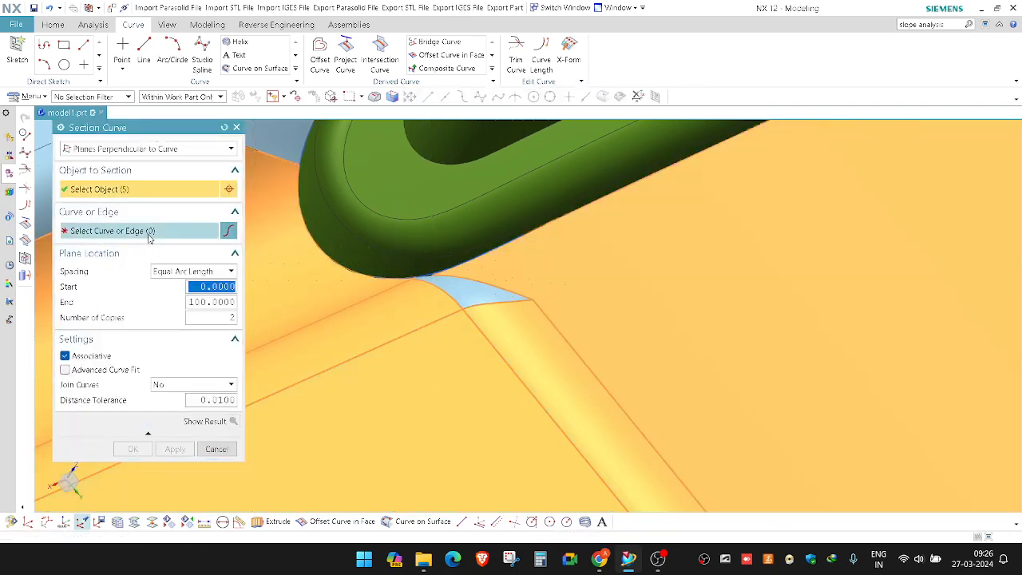
middle_click(431, 296)
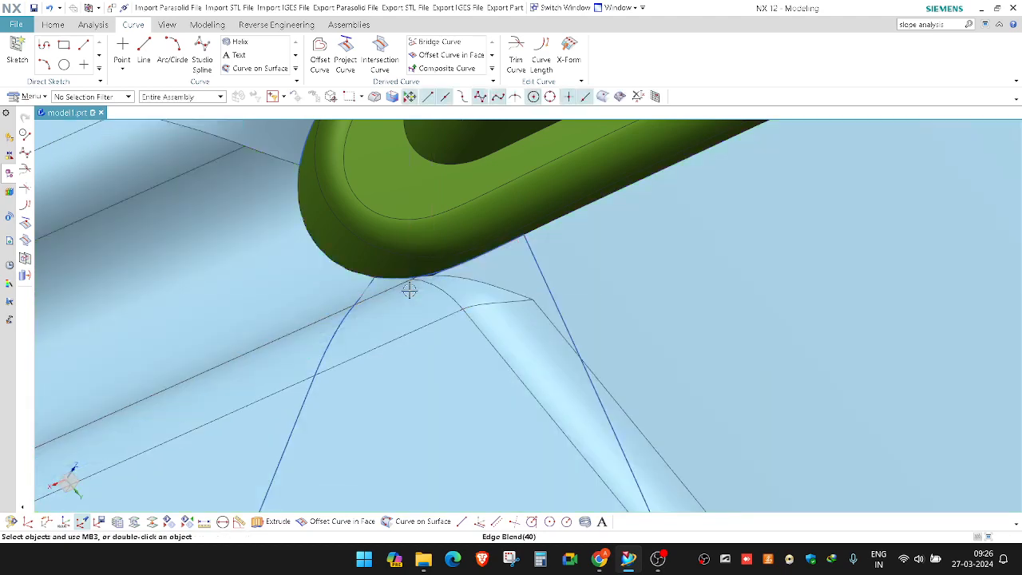
Draw a three-point Curve on Surface over the five faces below the second blend corner, crossing both section curves.
middle_click_drag(408, 290, 414, 322)
key("c")
key("c")
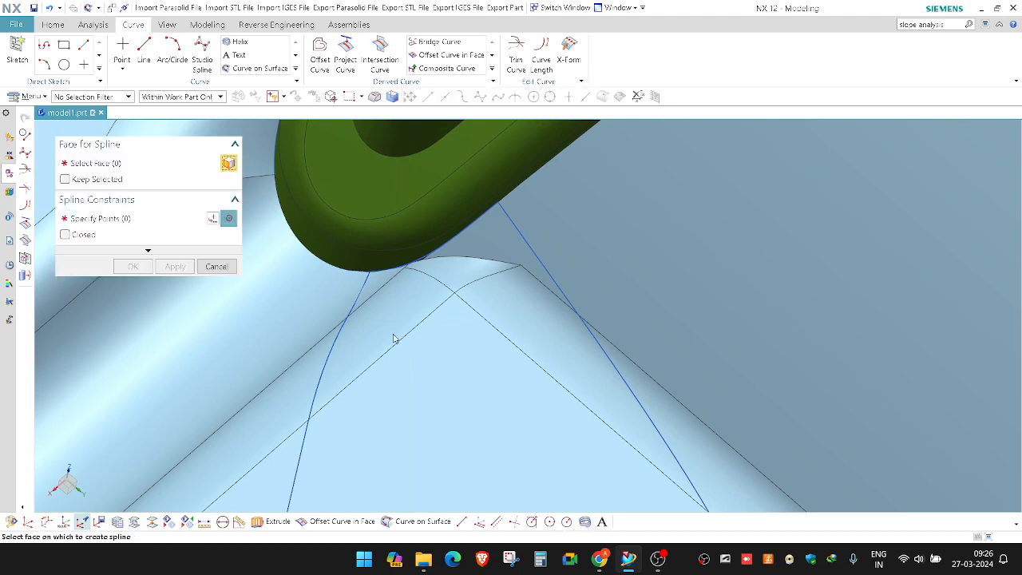
left_click(394, 338)
left_click(434, 337)
left_click(516, 311)
left_click(579, 269)
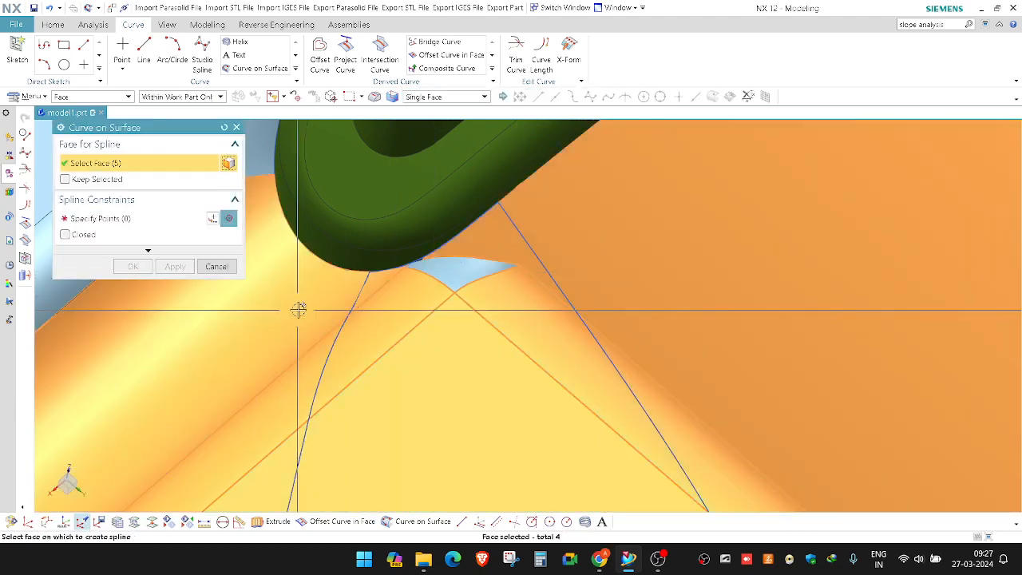
middle_click(307, 291)
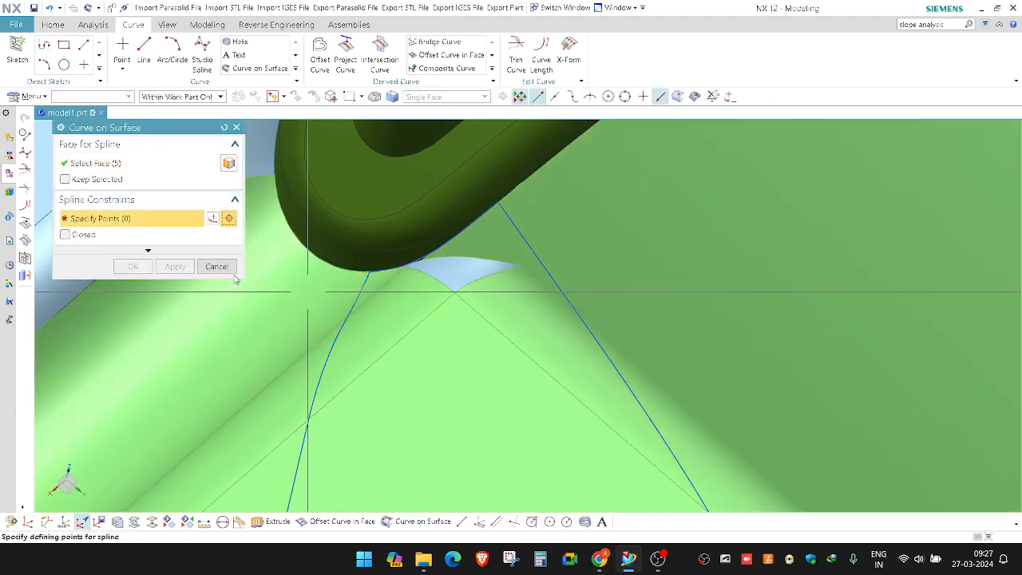
left_click(603, 283)
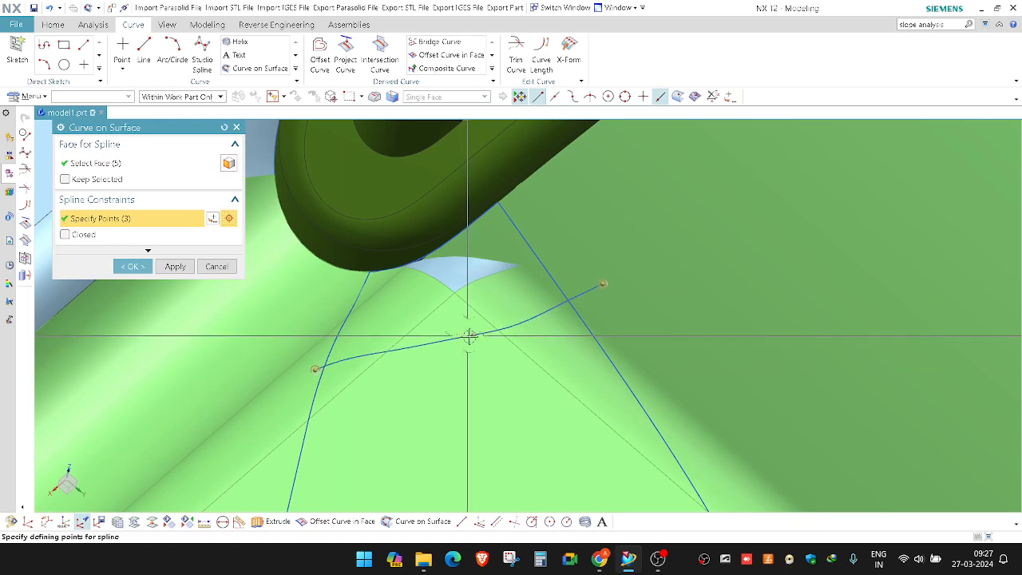
middle_click(473, 334)
Trim the sheet body at the second blend corner, discarding the region bounded by the two section curves and the Curve on Surface.
left_click(433, 301)
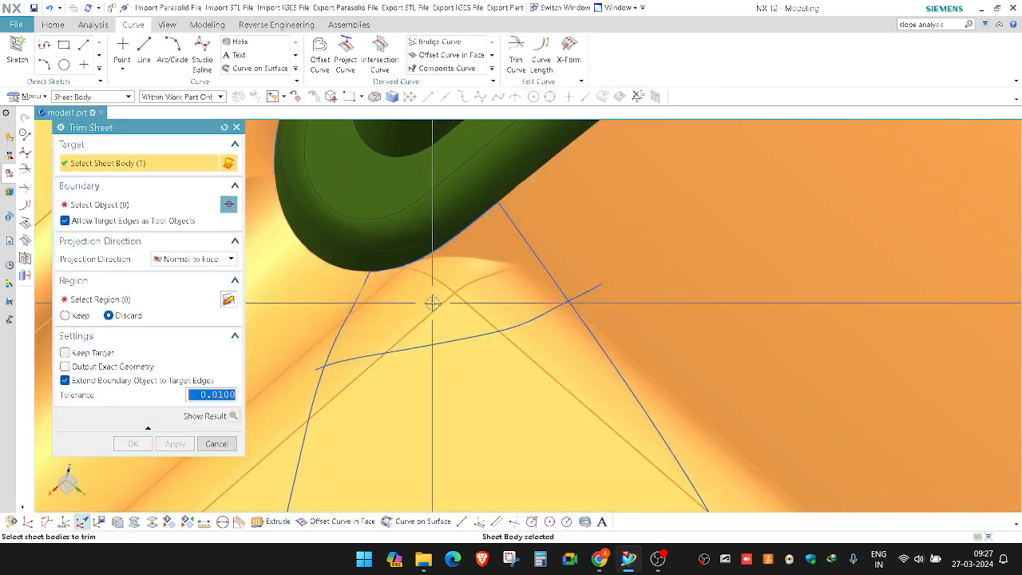
middle_click(432, 301)
left_click(352, 303)
scroll(308, 361, "down", 2)
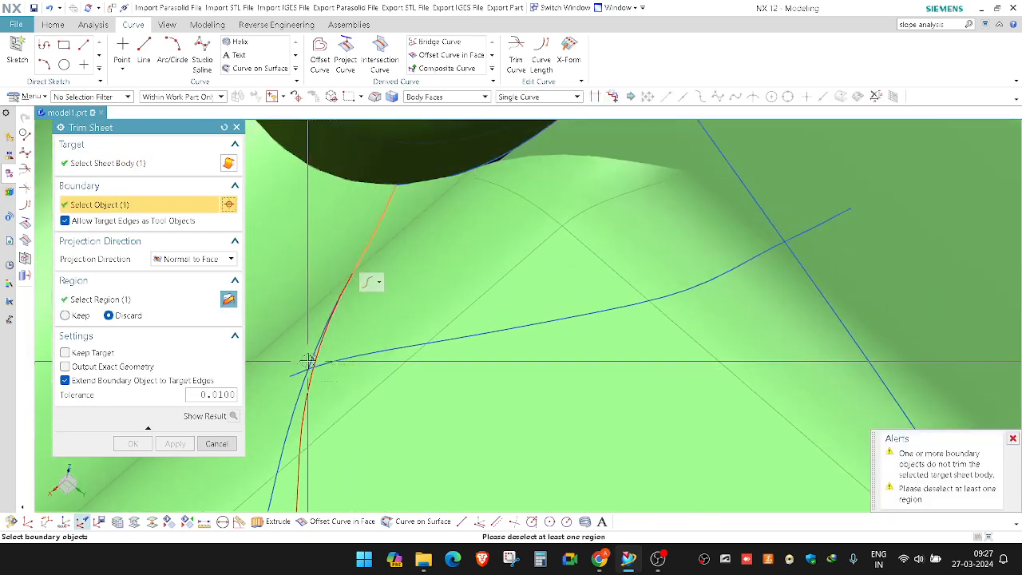
left_click(308, 358)
scroll(411, 357, "up", 3)
scroll(548, 283, "down", 2)
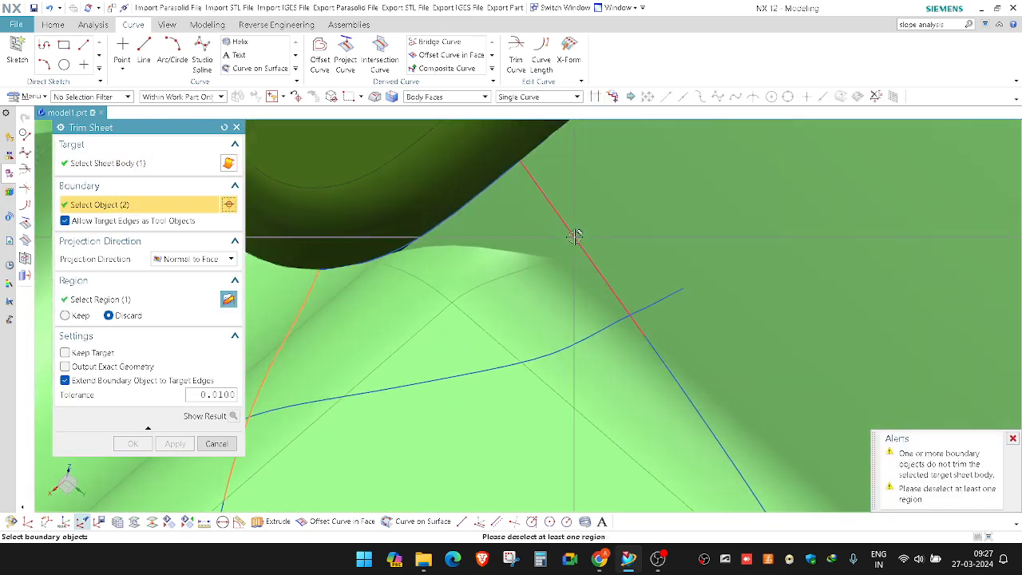
left_click(574, 238)
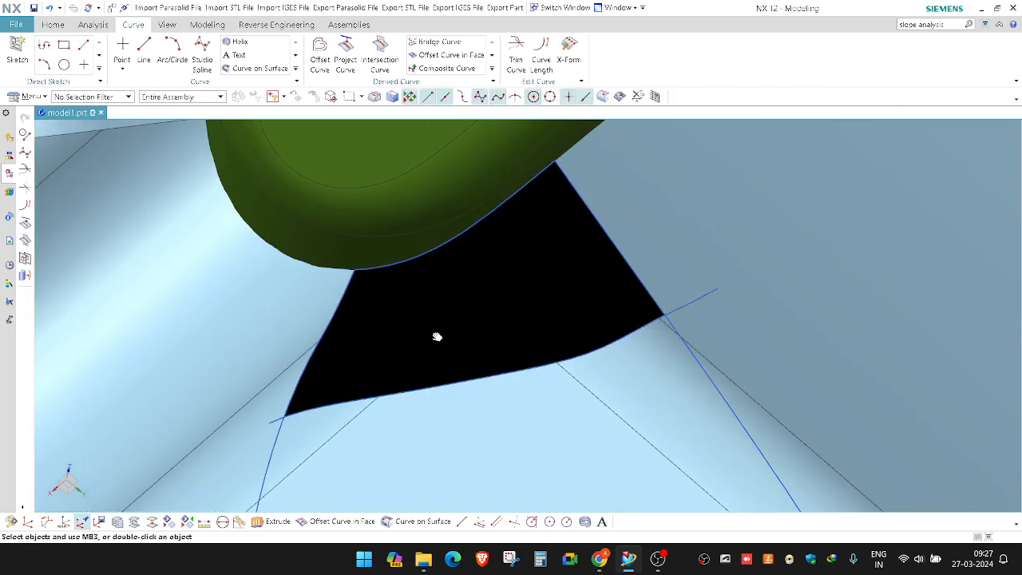
Start a Through Curve Mesh over the opening with its two side section curves as separate primary curves.
left_click(468, 308)
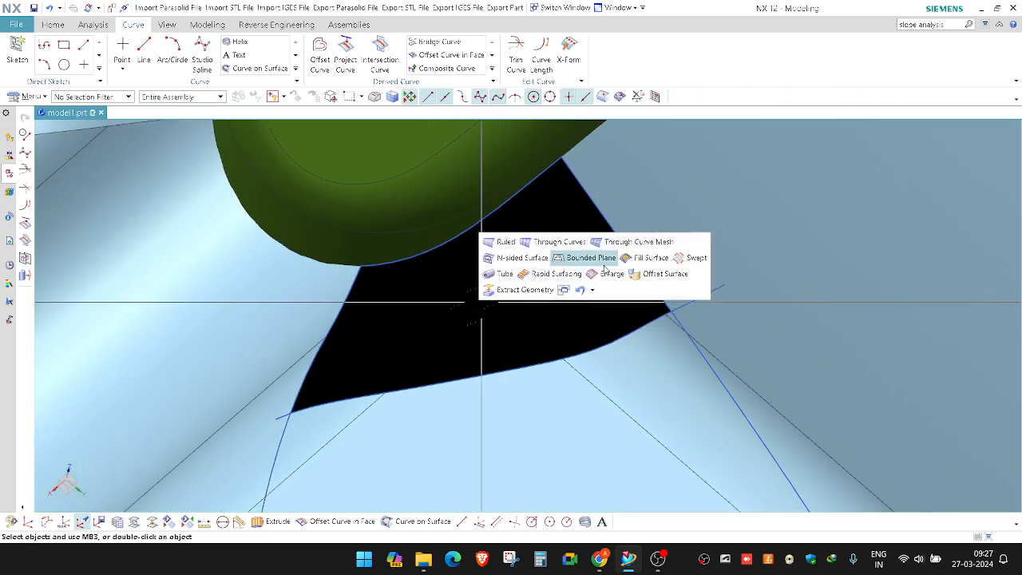
left_click(641, 242)
left_click(336, 325)
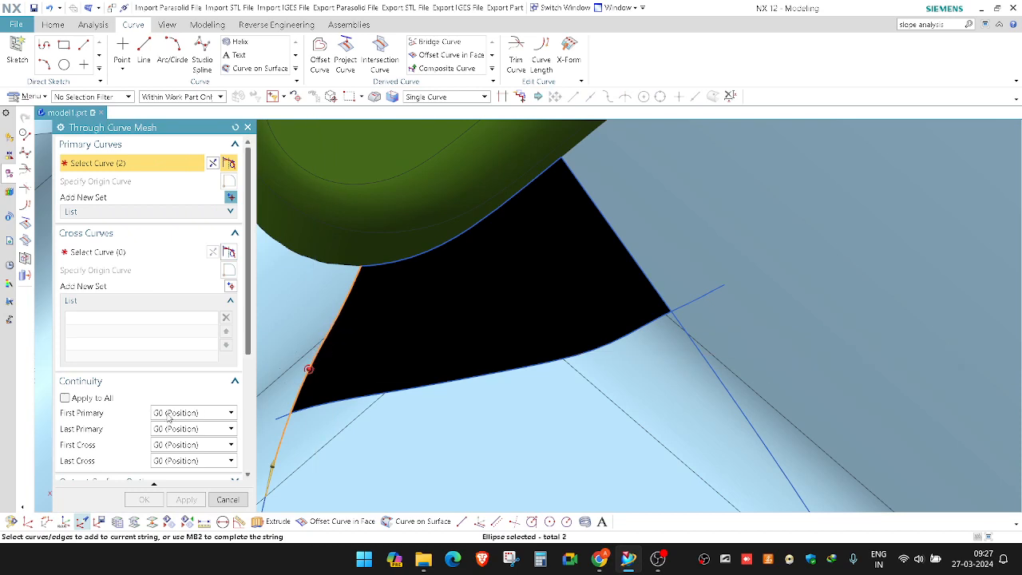
middle_click(510, 308)
left_click(619, 232)
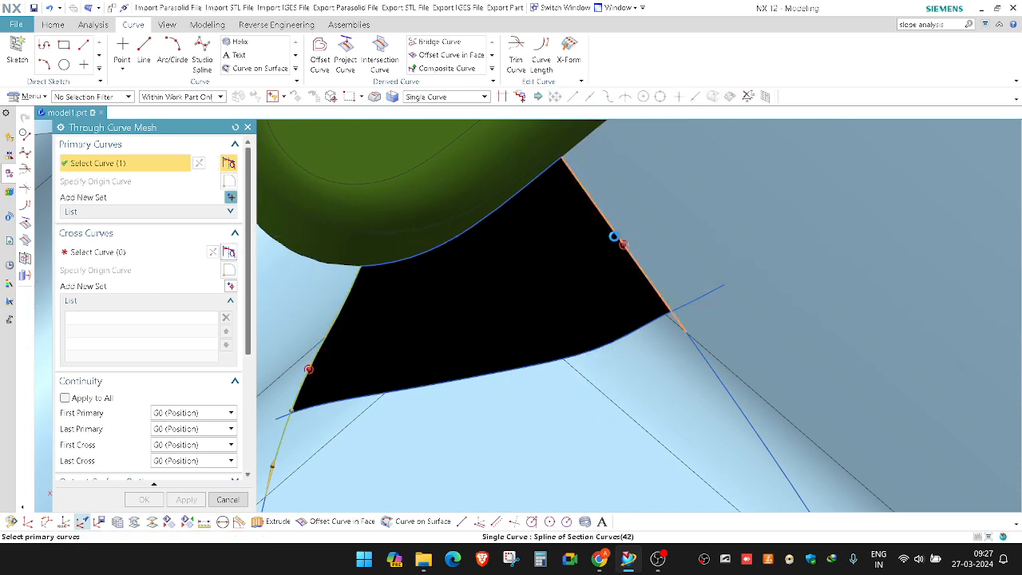
middle_click(548, 283)
middle_click(485, 231)
Add the boss-side edge and the Curve on Surface as cross curves and create the mesh patch.
left_click(482, 224)
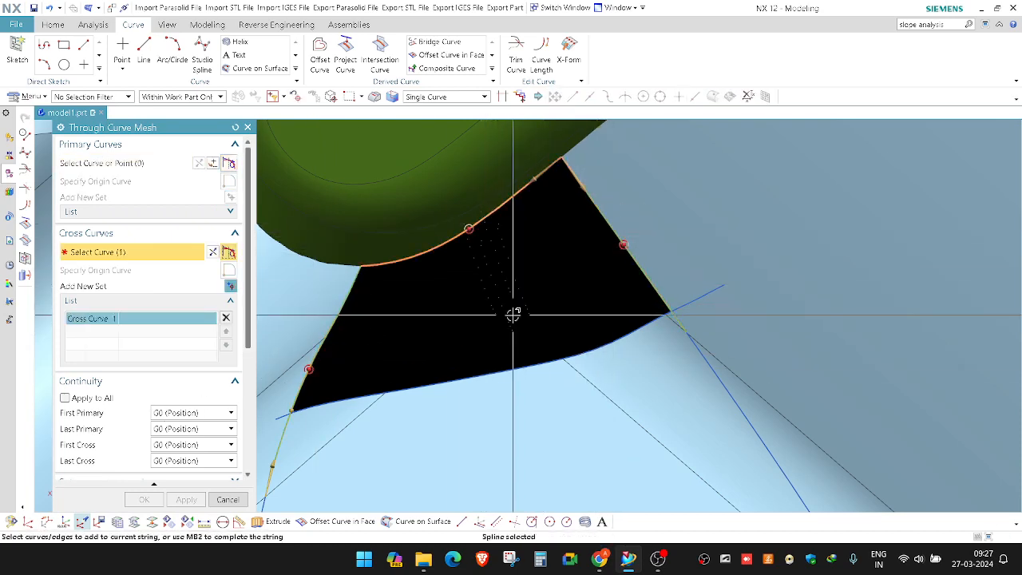
left_click(233, 288)
left_click(372, 388)
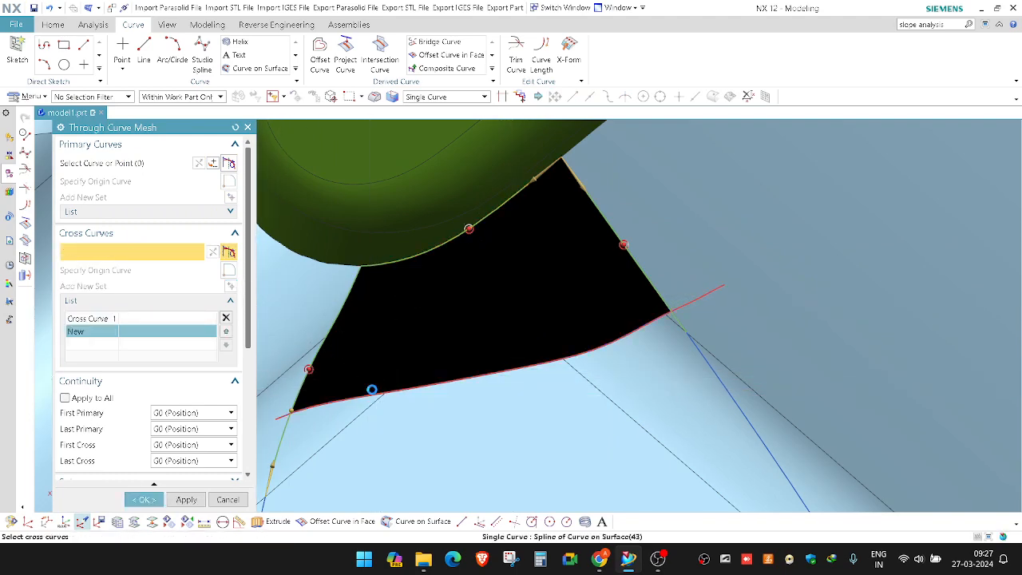
middle_click(527, 331)
middle_click(527, 330)
Sew the new mesh patch to the surrounding sheet body.
key("s")
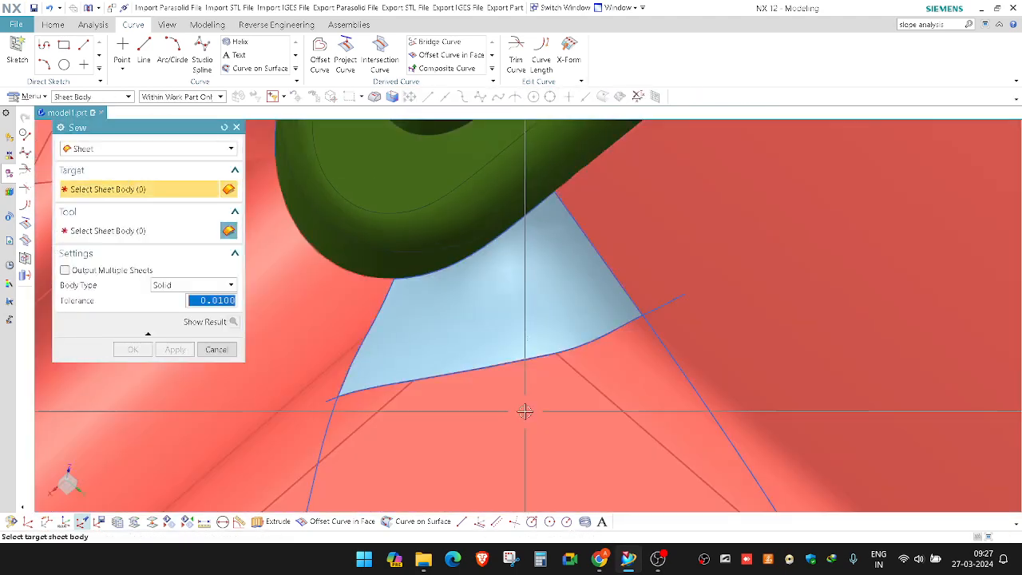
left_click(524, 410)
left_click(507, 323)
middle_click(507, 323)
Try 2 mm Edge Blends on the two edges meeting below the boss's third corner, starting with the narrow strip's edge.
scroll(507, 322, "down", 7)
scroll(507, 323, "down", 4)
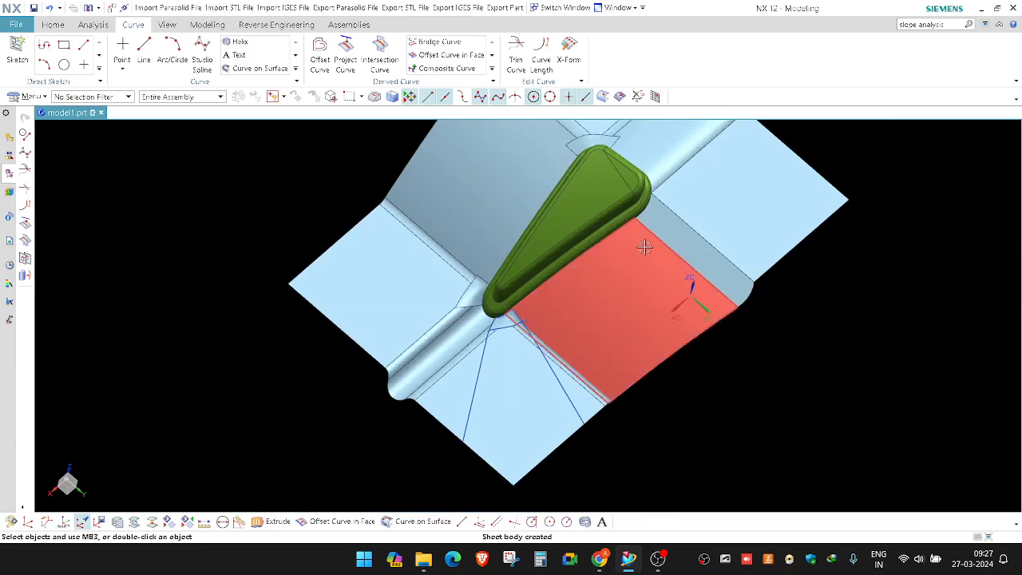
scroll(591, 265, "up", 4)
middle_click_drag(669, 192, 551, 230, "shift")
scroll(551, 230, "down", 3)
scroll(564, 231, "up", 3)
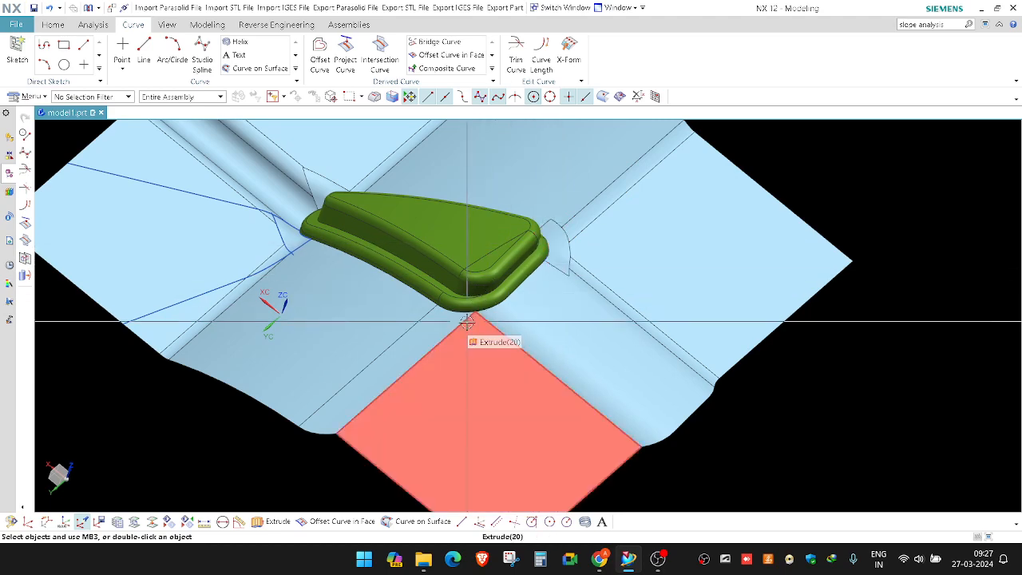
middle_click_drag(468, 342, 529, 293)
scroll(480, 336, "up", 6)
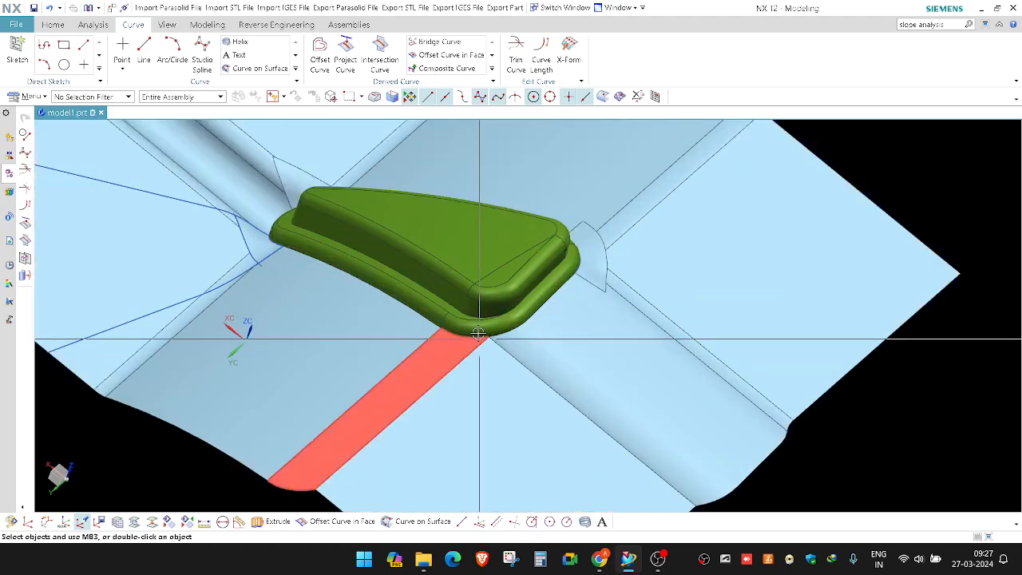
middle_click_drag(494, 350, 498, 296, "shift")
key("b")
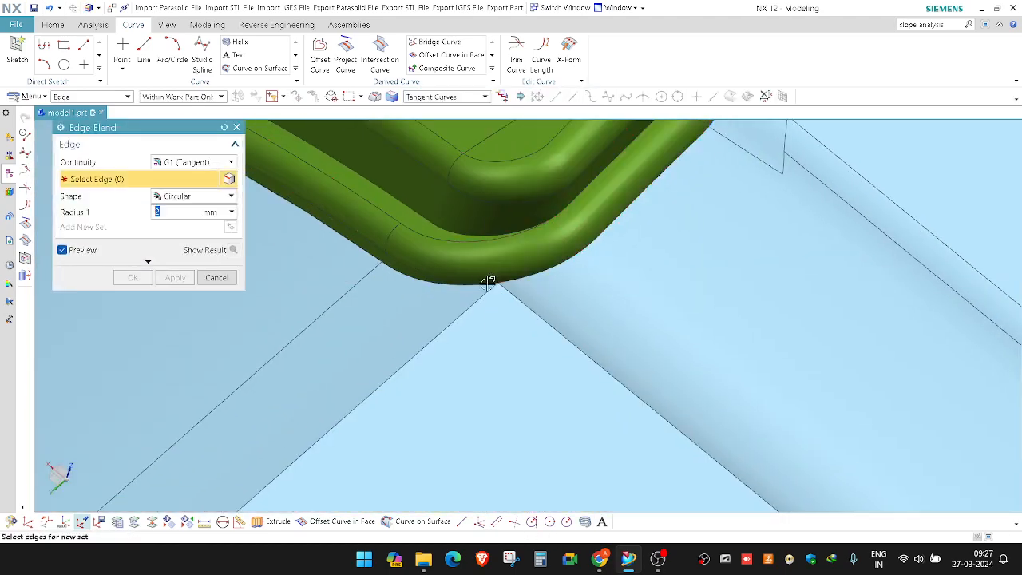
left_click(473, 296)
middle_click(478, 297)
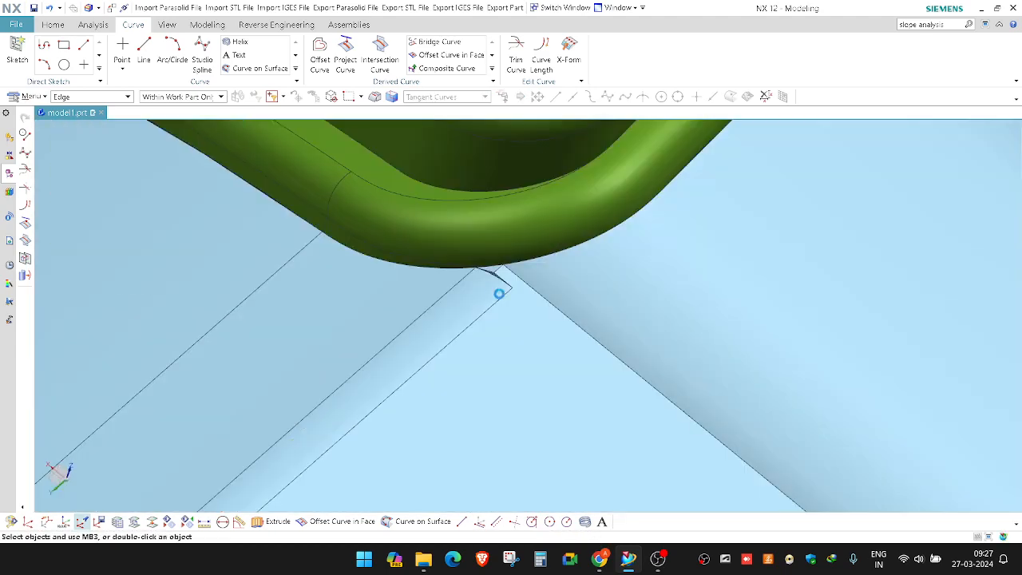
key("b")
left_click(495, 307)
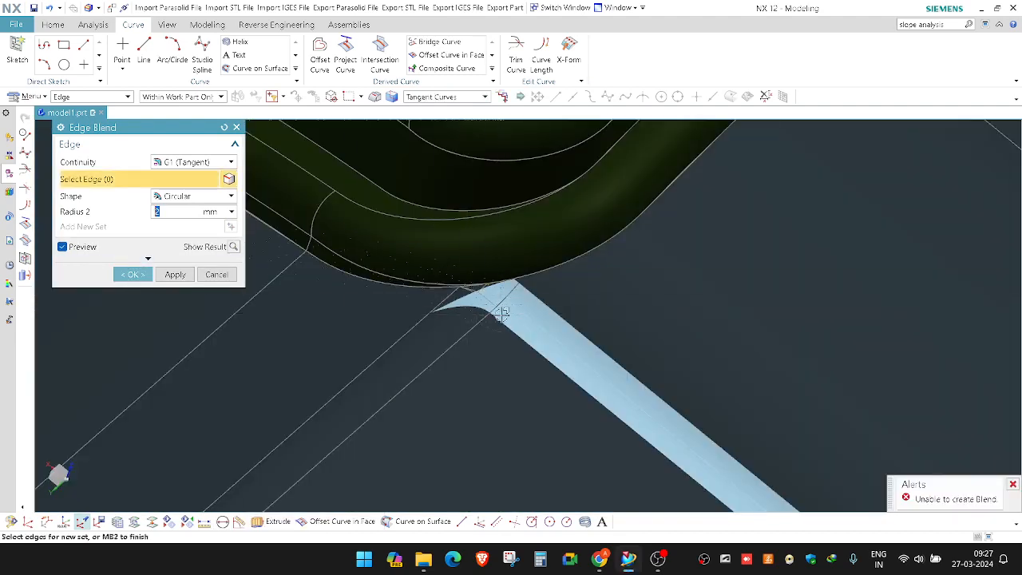
middle_click(501, 314)
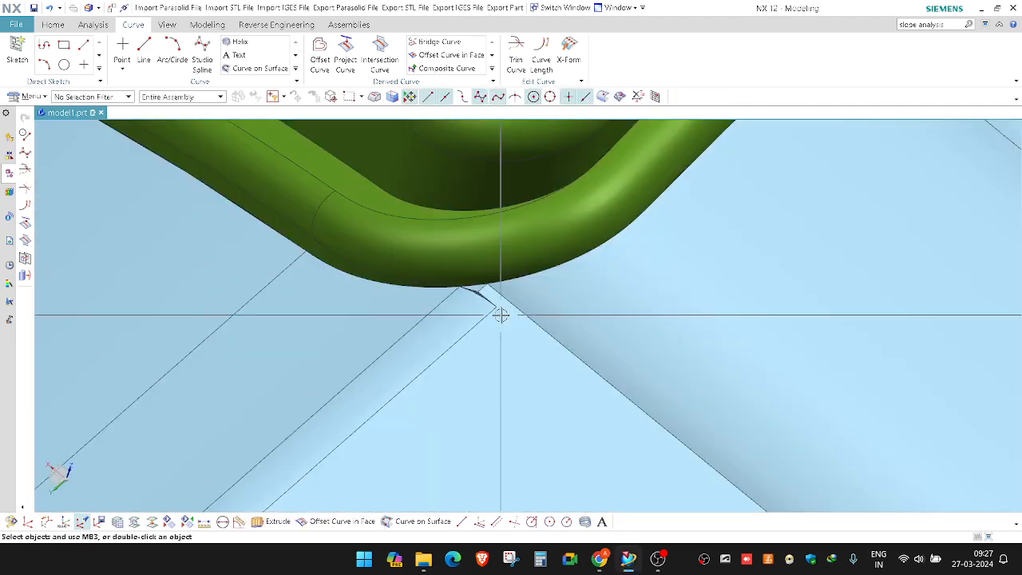
Apply 2 mm Edge Blends at the third corner, first to the channel-side edge of the flat face and second to its strip-side edge.
key("b")
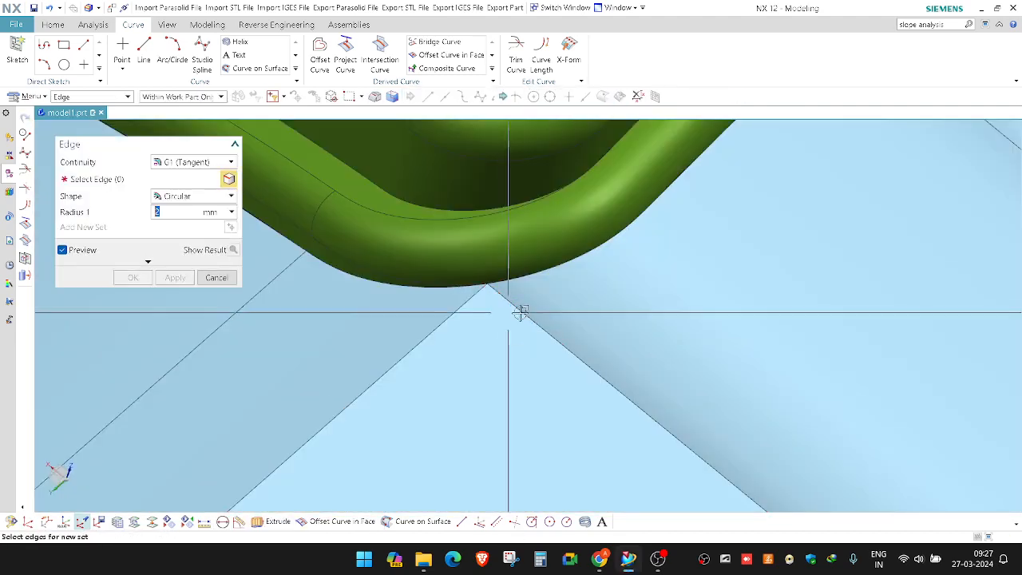
left_click(520, 312)
middle_click(520, 312)
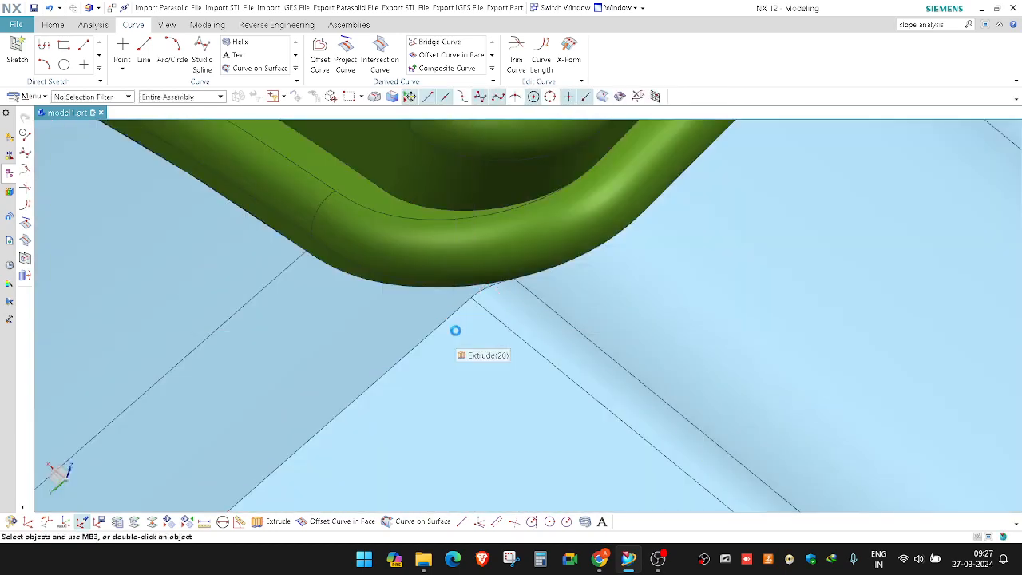
key("b")
left_click(497, 318)
middle_click(497, 319)
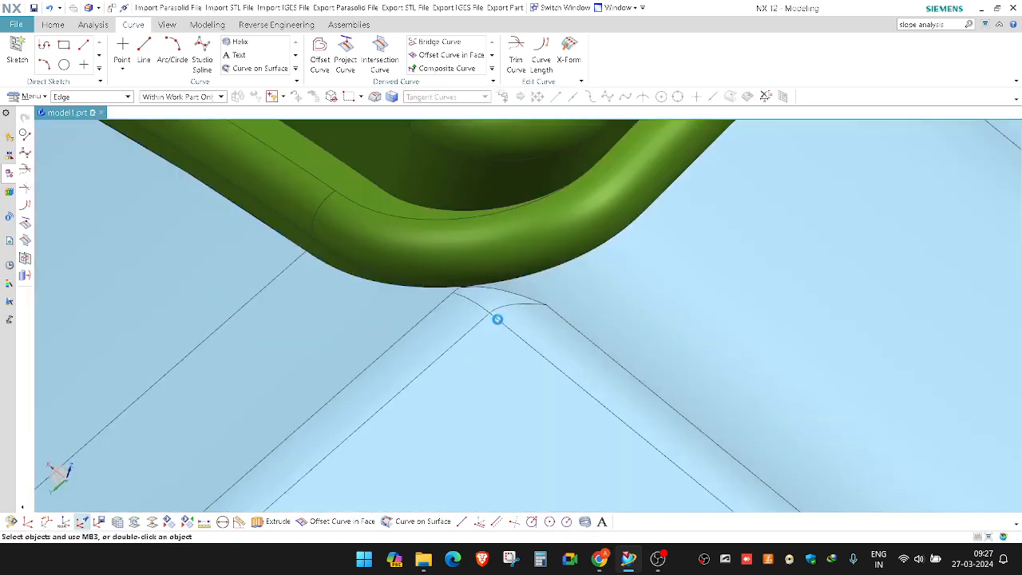
Select only the sheet's two connected edges along the boss's base at the third blend corner for a Curve Length operation.
scroll(446, 273, "up", 3)
mouse_move(448, 272)
middle_mouse_down()
mouse_move(442, 264)
mouse_move(451, 274)
middle_mouse_up()
key("l")
scroll(425, 275, "up", 2)
left_click(427, 274)
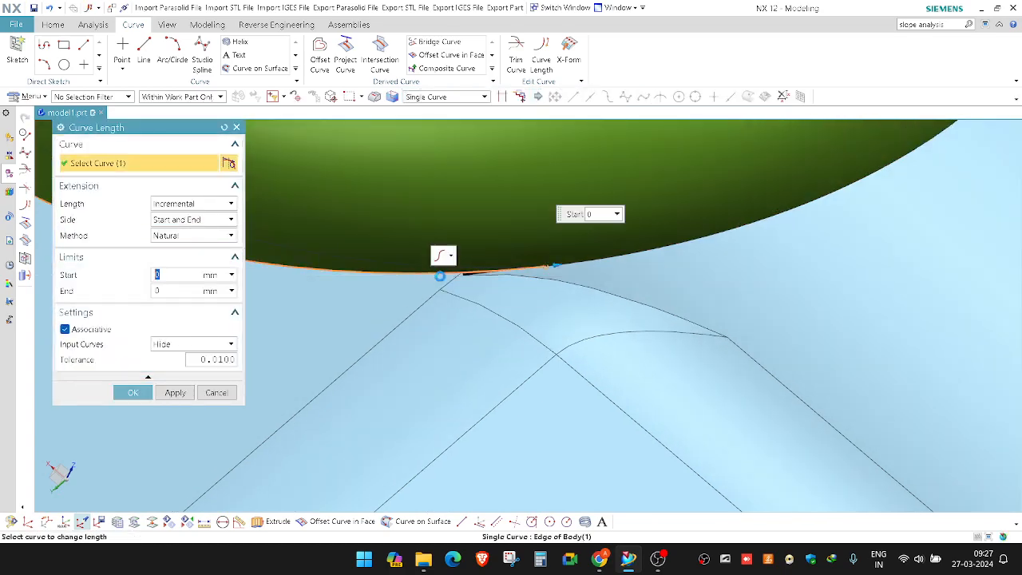
left_click(597, 265)
scroll(597, 266, "down", 5)
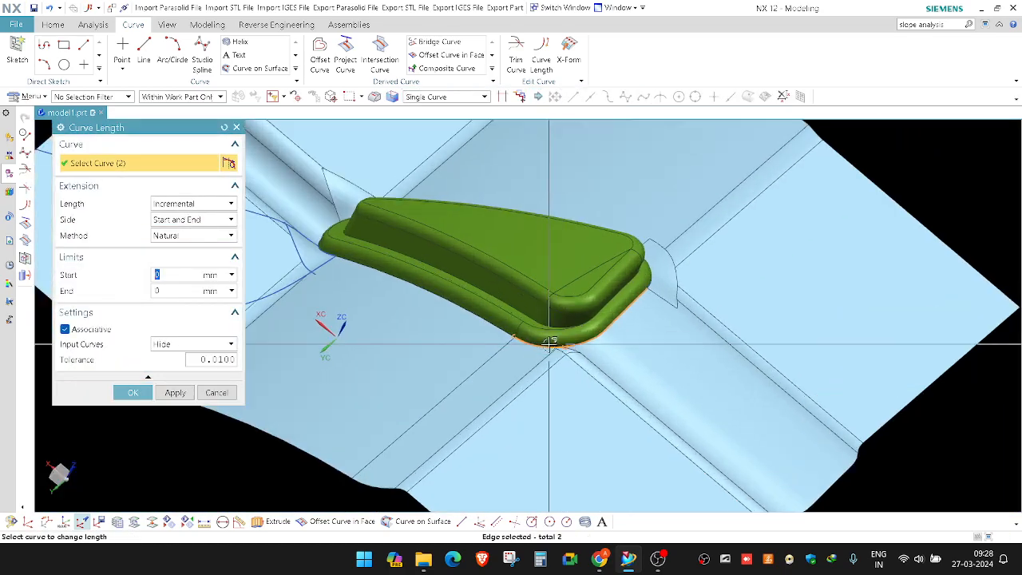
scroll(575, 344, "up", 8)
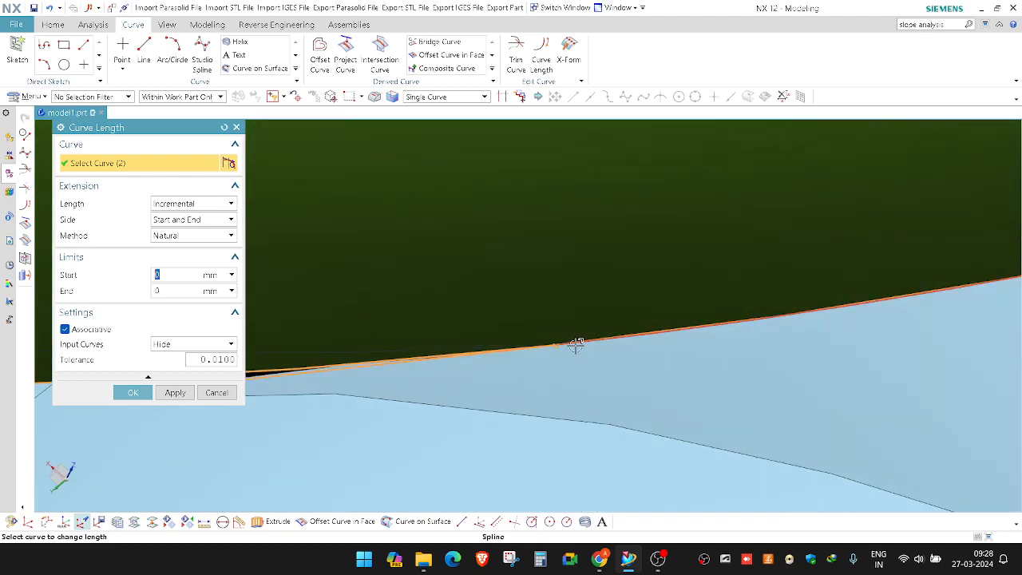
left_click(558, 345, "shift")
scroll(573, 351, "down", 3)
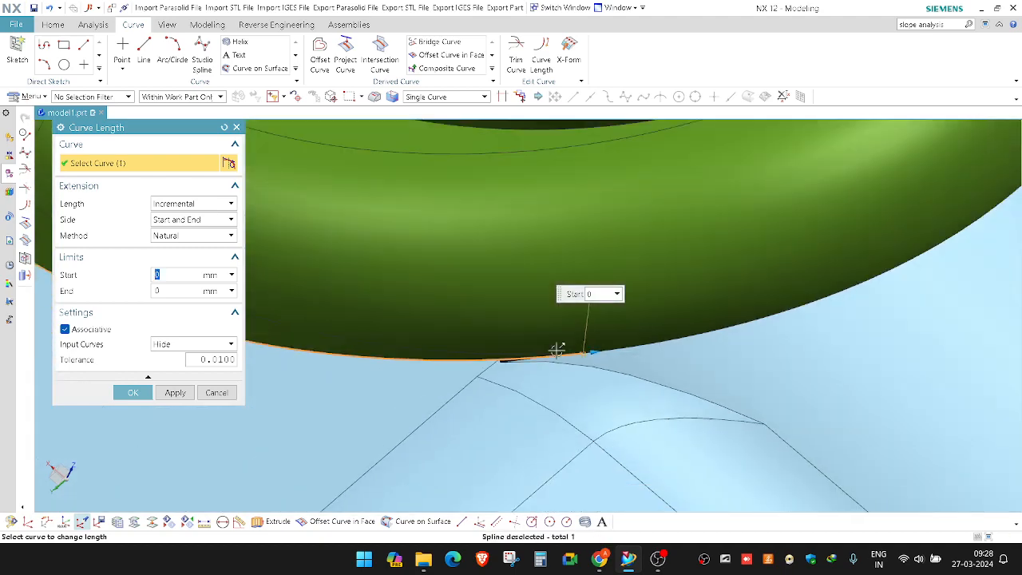
scroll(557, 350, "down", 3)
scroll(591, 351, "up", 2)
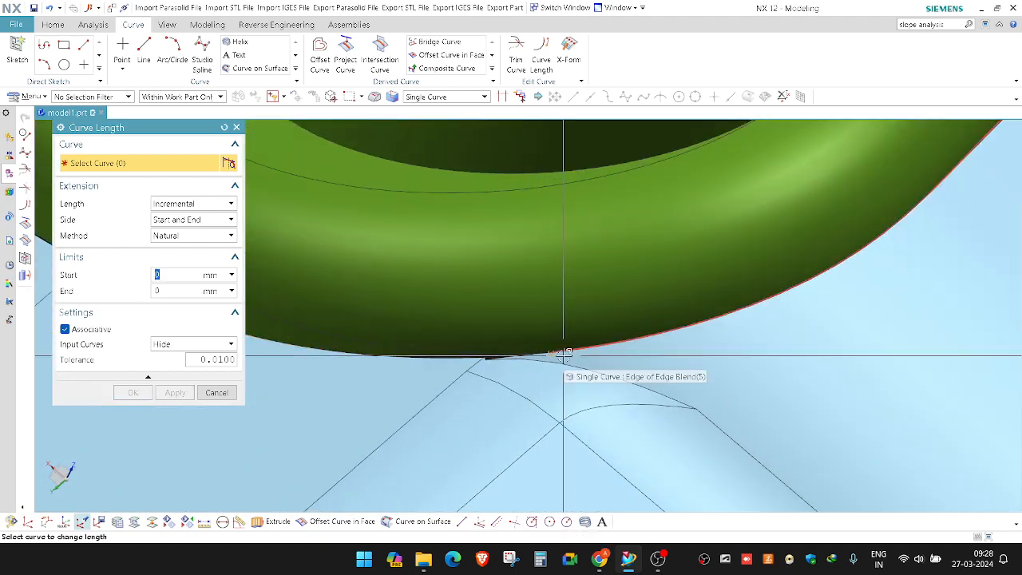
left_click(564, 355)
left_click(615, 367)
scroll(535, 359, "up", 4)
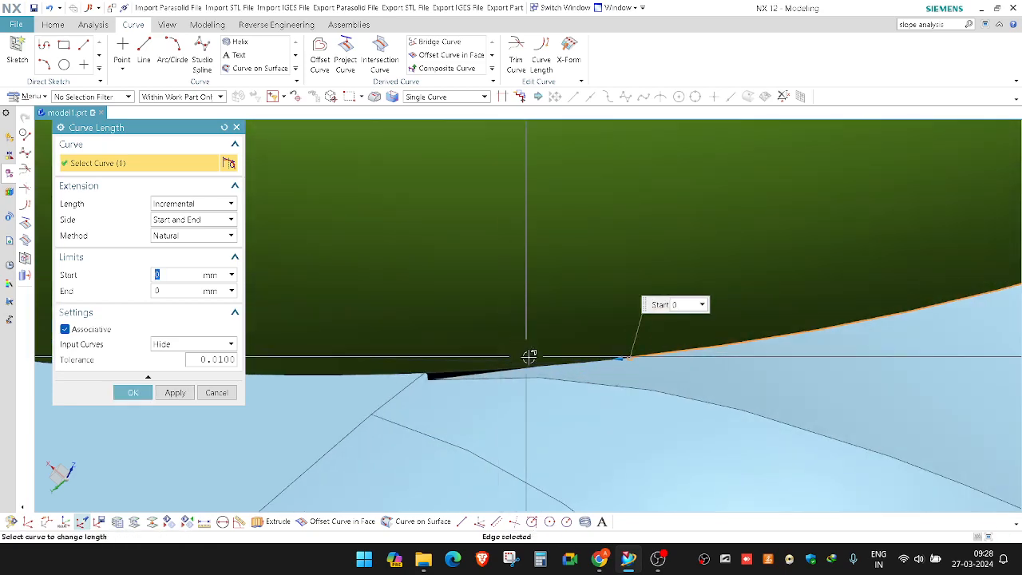
left_click(536, 365)
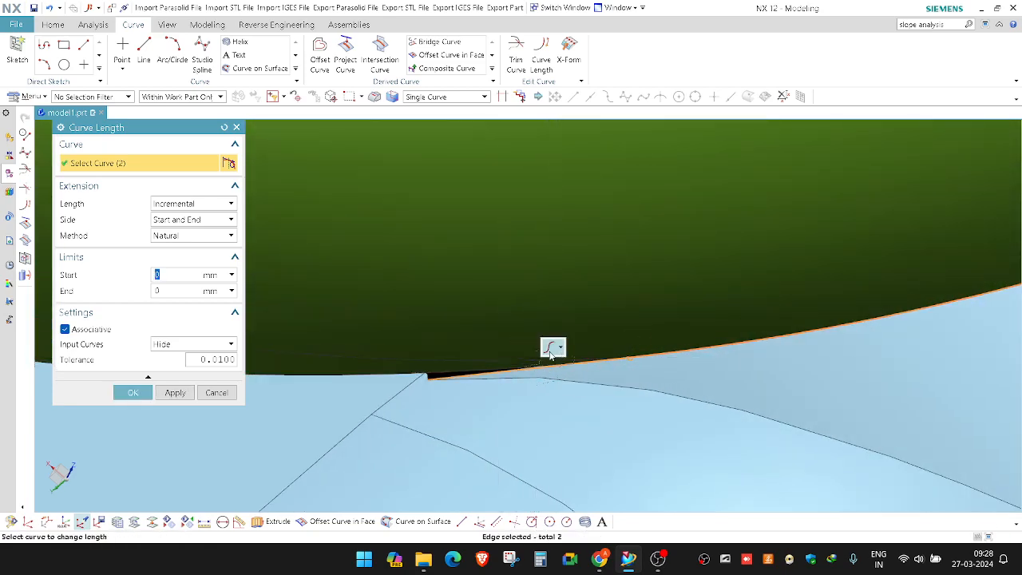
Extend the two boss-base curves by -4 mm at the start and -12.5 mm at the end using Curve Length.
scroll(464, 370, "down", 10)
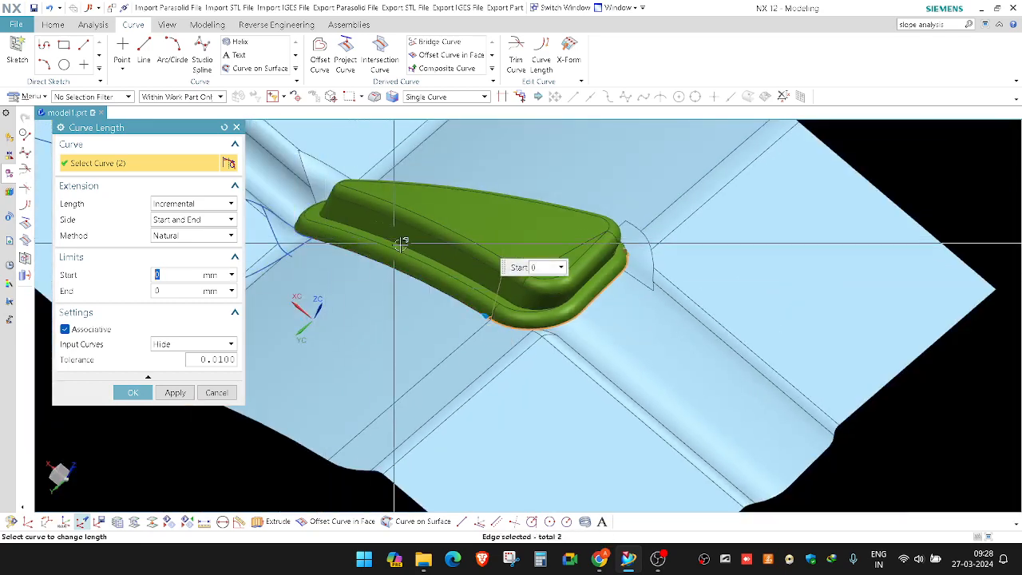
scroll(548, 306, "up", 3)
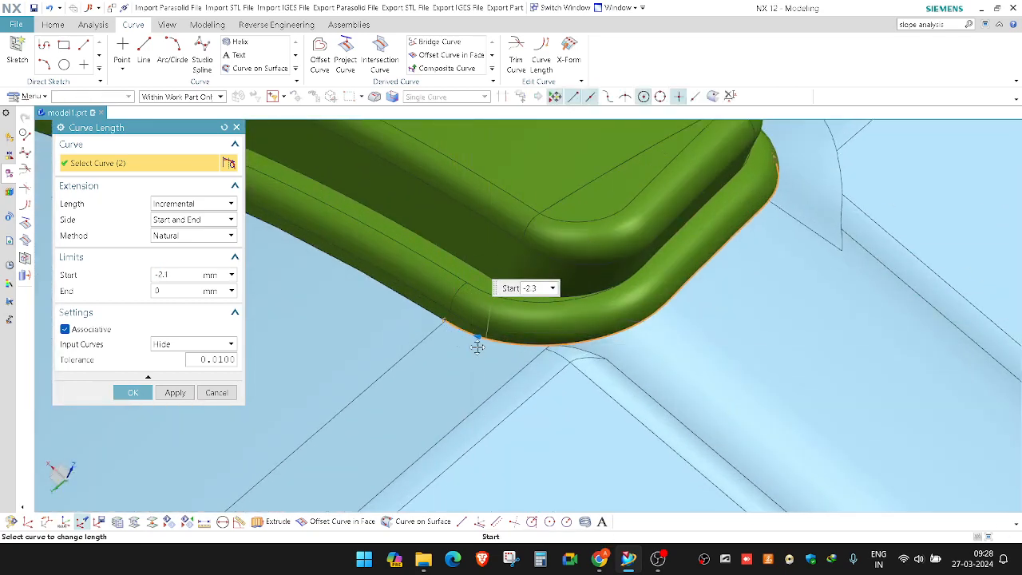
middle_click_drag(583, 377, 579, 382, "shift")
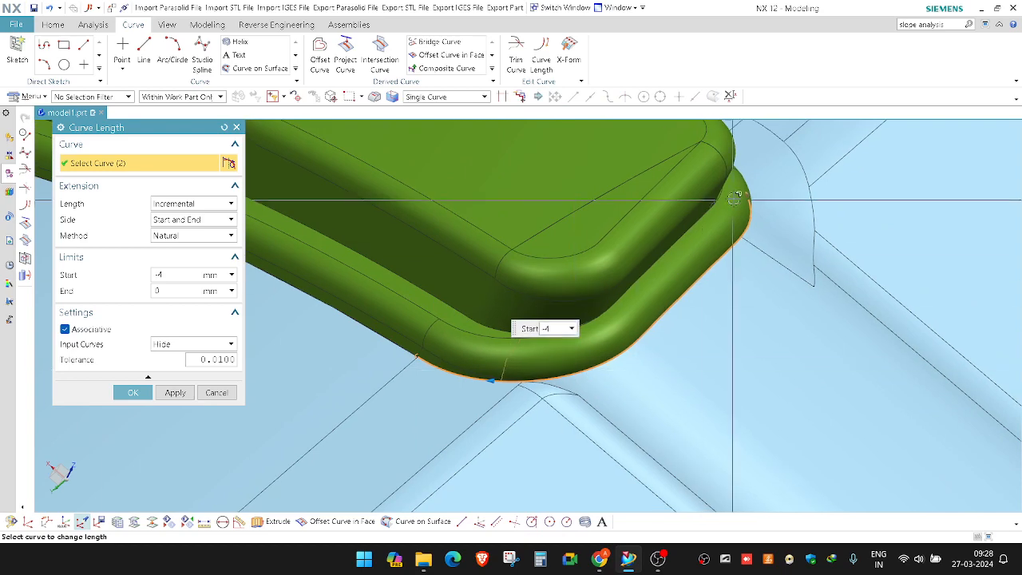
left_click_drag(748, 192, 682, 319)
left_click_drag(591, 371, 591, 372)
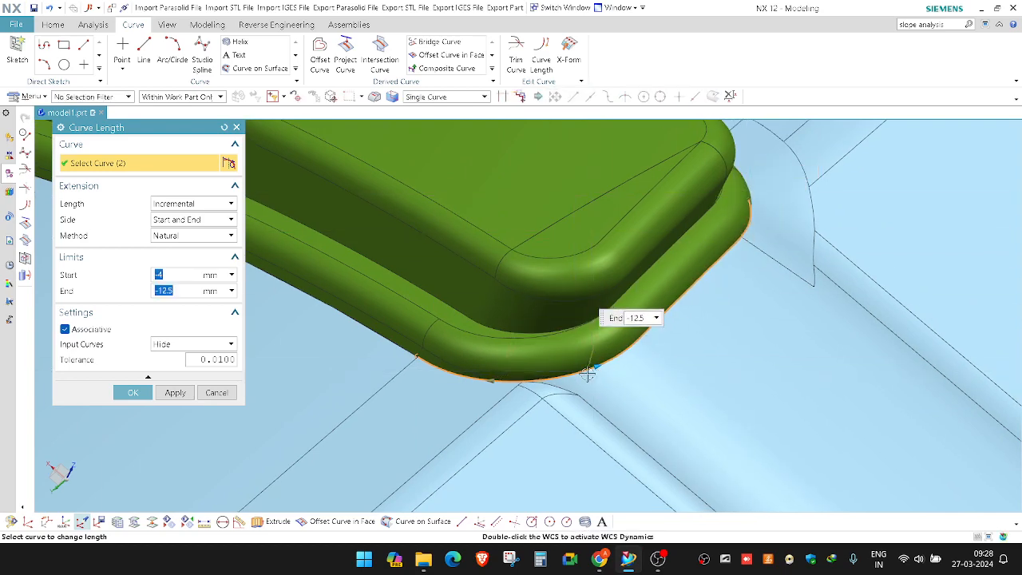
scroll(563, 390, "up", 4)
middle_click_drag(518, 387, 511, 276, "shift")
middle_click(507, 268)
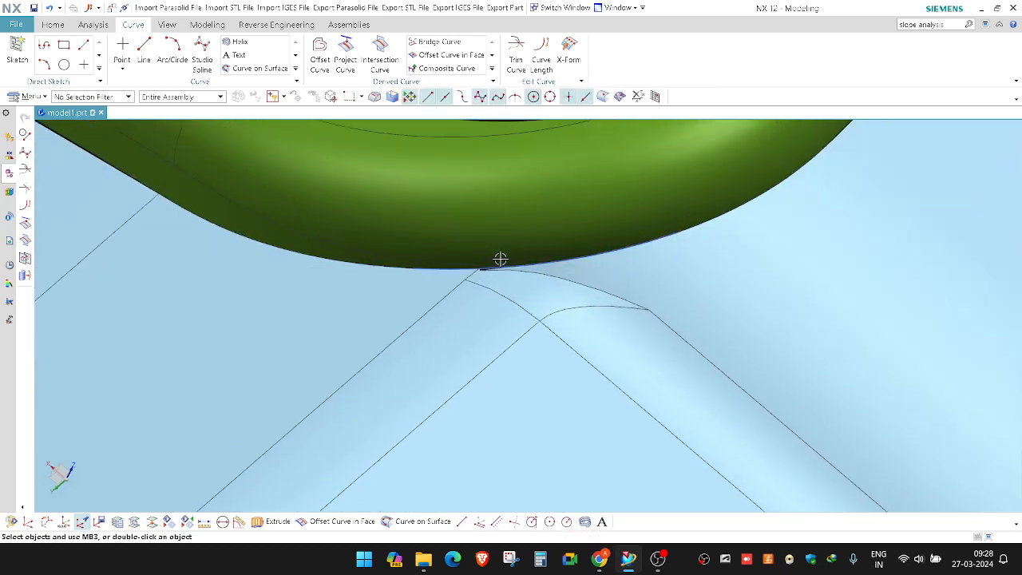
Create two section curves on the five faces around the third corner, with planes perpendicular to the strip-side trimmed base curve.
scroll(472, 310, "up", 4)
scroll(508, 283, "down", 2)
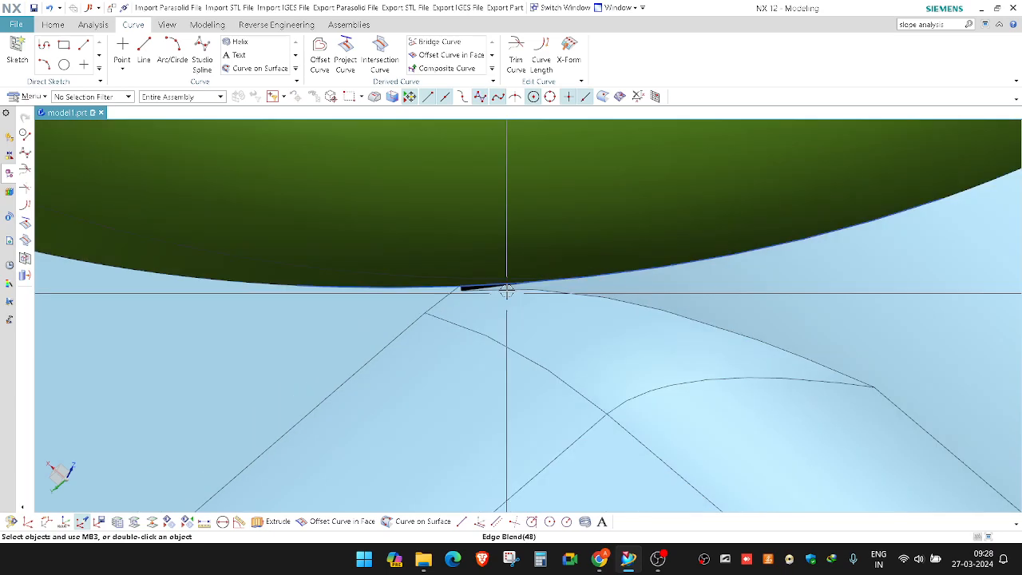
middle_click_drag(501, 273, 479, 278)
key("s")
left_click(435, 318)
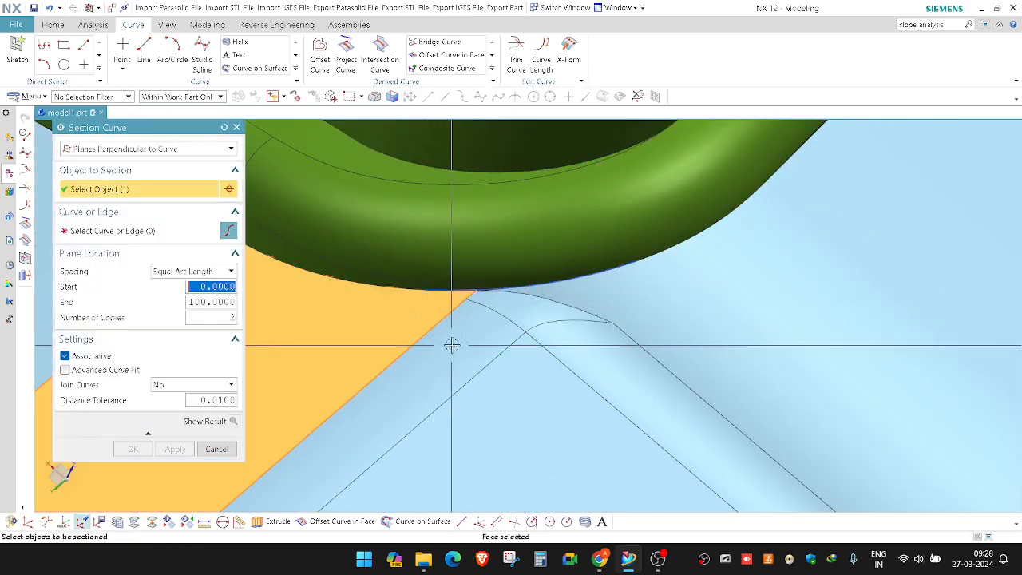
left_click(454, 348)
left_click(535, 399)
left_click(601, 351)
left_click(136, 235)
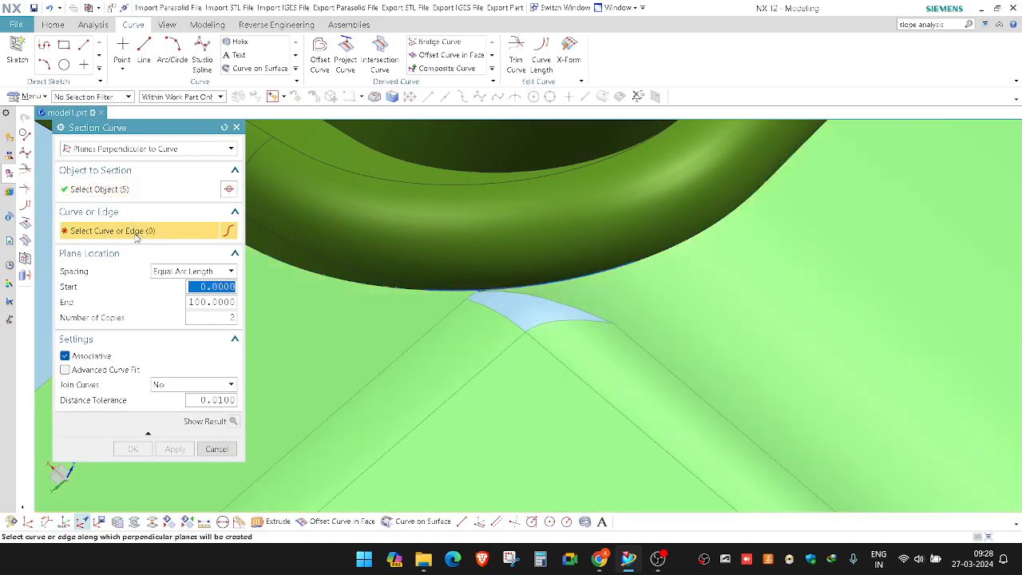
middle_click(482, 320)
Create a section curve on the channel face, with planes perpendicular to the channel-side trimmed base curve.
middle_click_drag(553, 326, 522, 344)
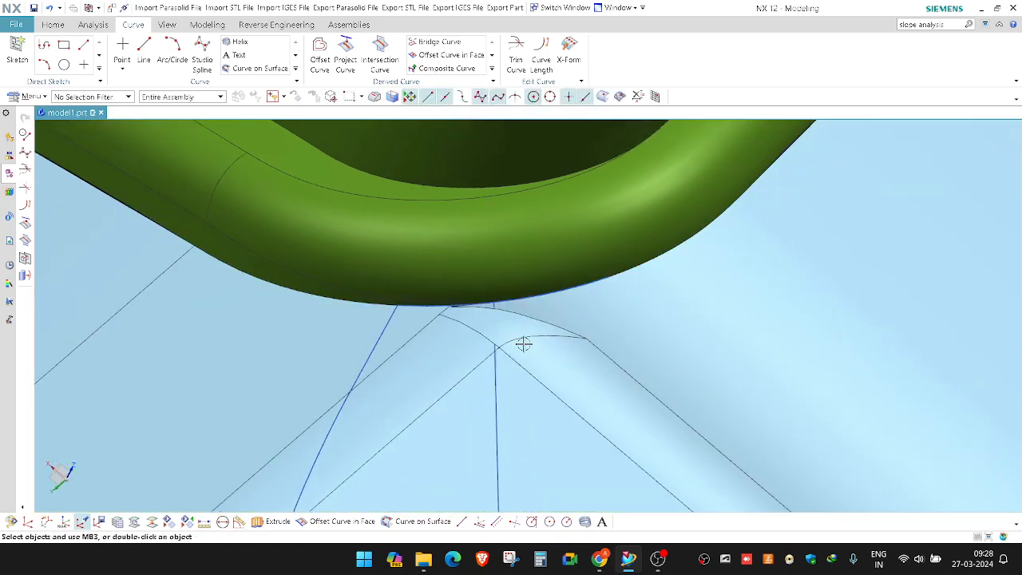
key("s")
left_click(620, 311)
middle_click(618, 308)
middle_click(587, 287)
middle_click_drag(586, 289, 587, 311)
Edit the channel-side section curve so it also cuts the adjacent blend face and the flat face below the corner.
key("s")
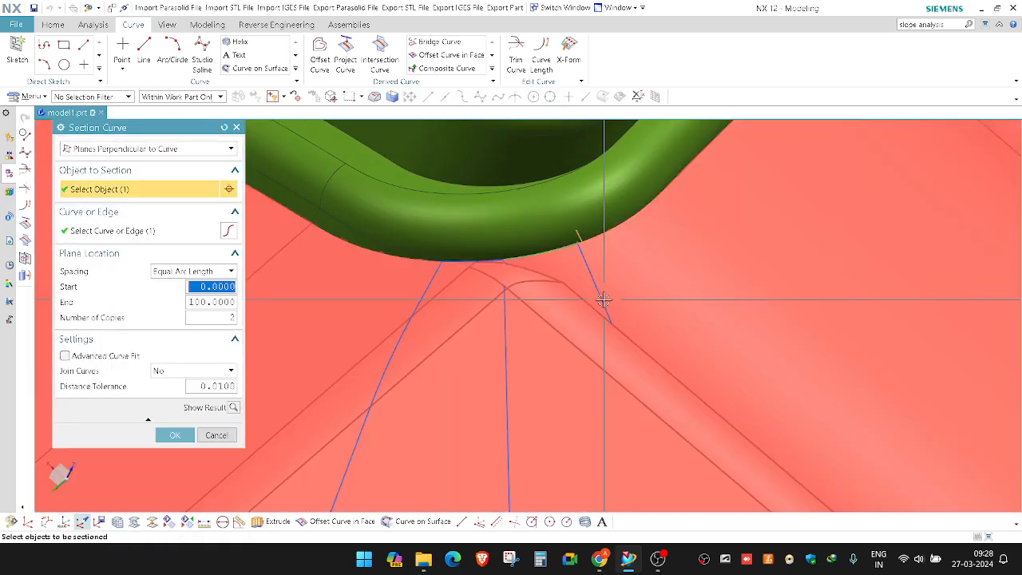
left_click(606, 300)
key("Escape")
double_click(605, 299)
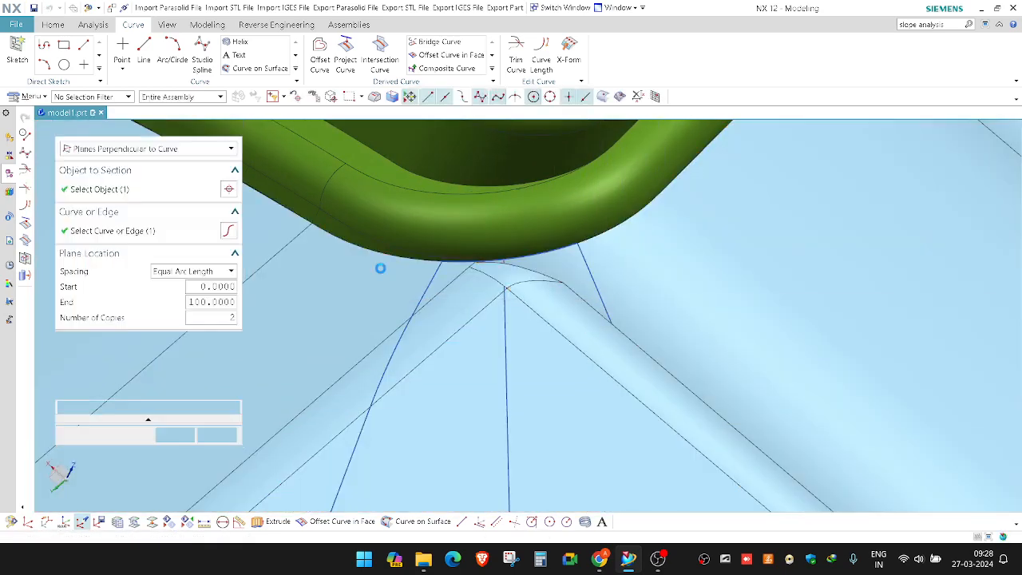
middle_click(623, 430)
Draw a three-point Curve on Surface spline over five faces, crossing both outer section curves below the third corner.
middle_click_drag(490, 381, 479, 305, "shift")
key("c")
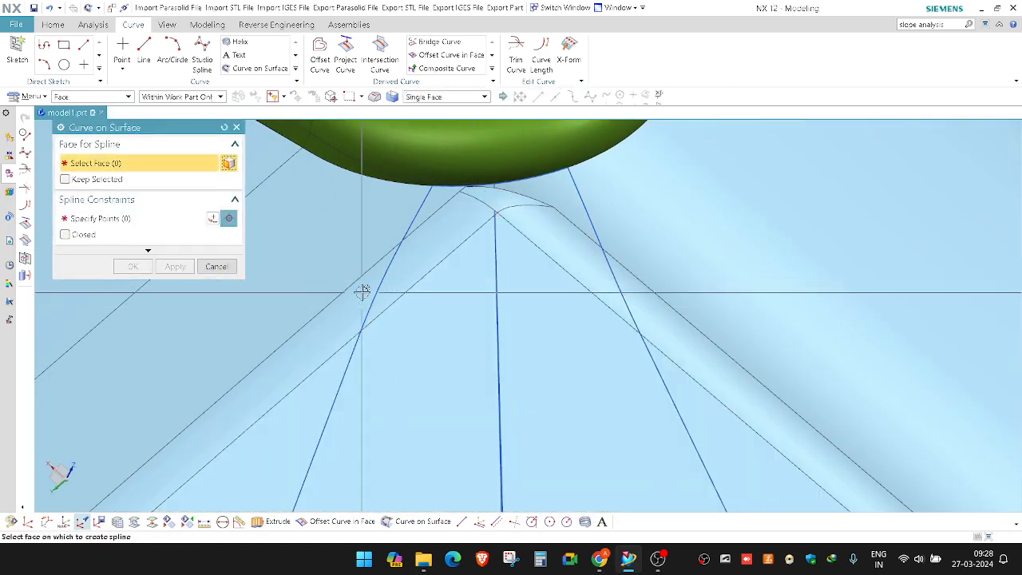
left_click(370, 295)
left_click(516, 319)
left_click(603, 285)
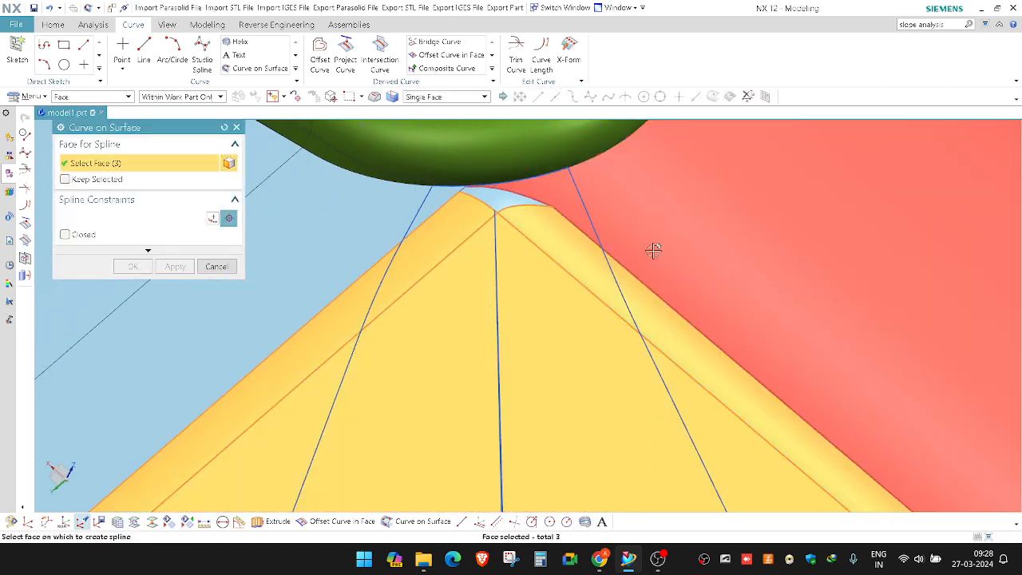
left_click(652, 251)
left_click(312, 276)
middle_click(383, 263)
scroll(358, 282, "up", 1)
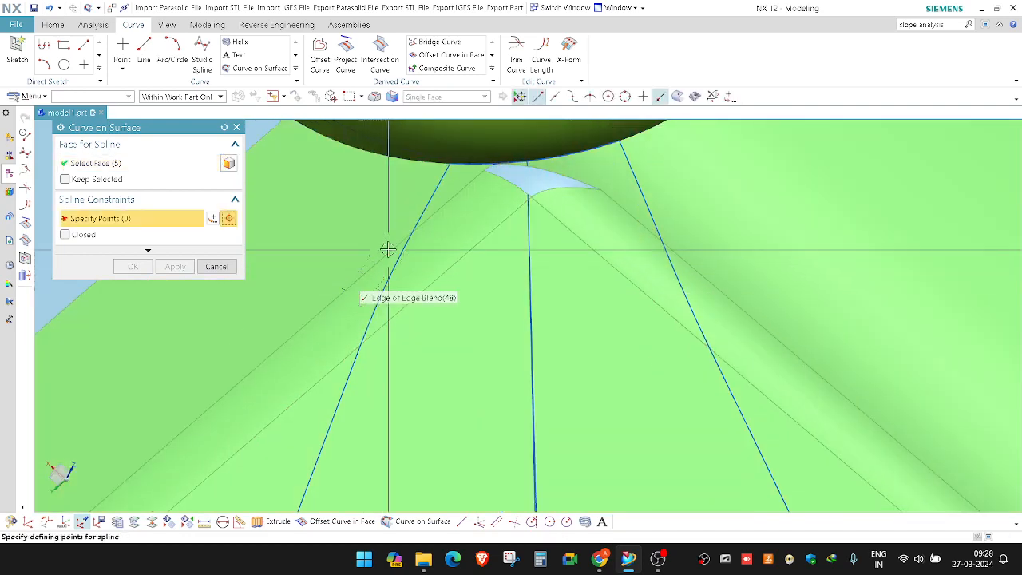
left_click(693, 228)
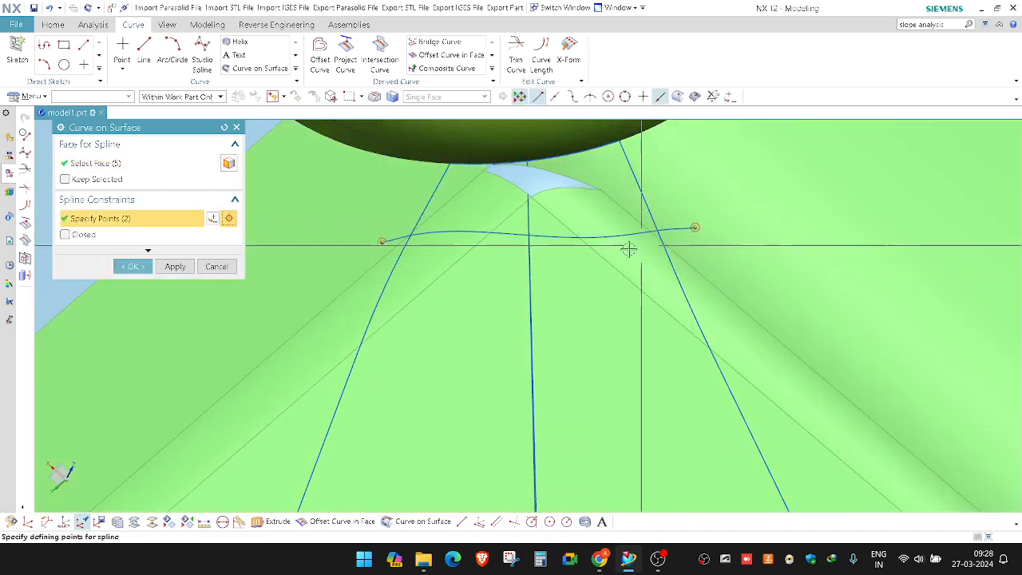
mouse_move(553, 234)
left_mouse_down()
mouse_move(547, 251)
mouse_move(552, 242)
left_mouse_up()
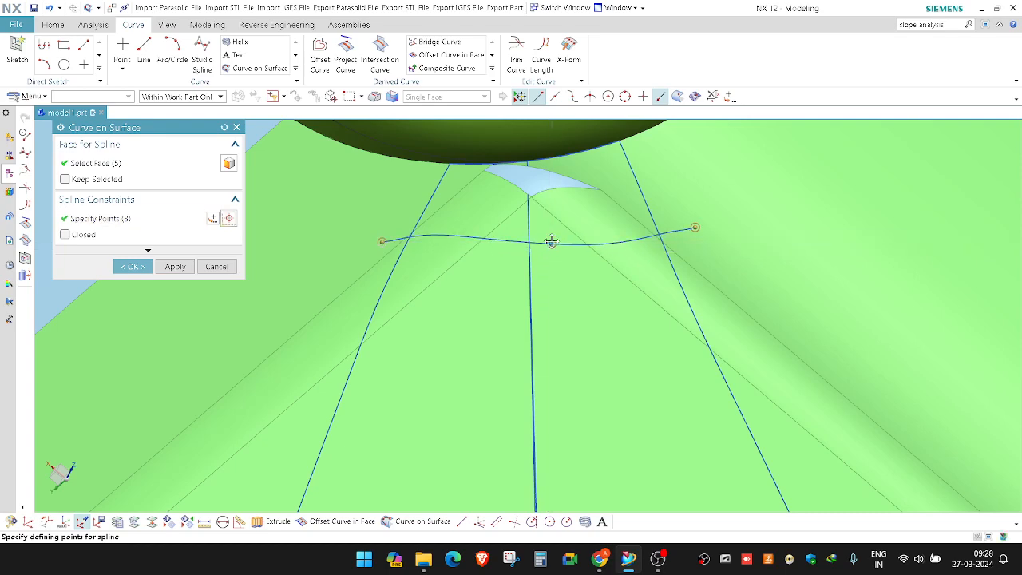
middle_click(551, 241)
Trim away the poor corner from the sheet body, bounded by the base curves, the outer section curves and the surface spline.
middle_click_drag(474, 212, 462, 314, "shift")
key("t")
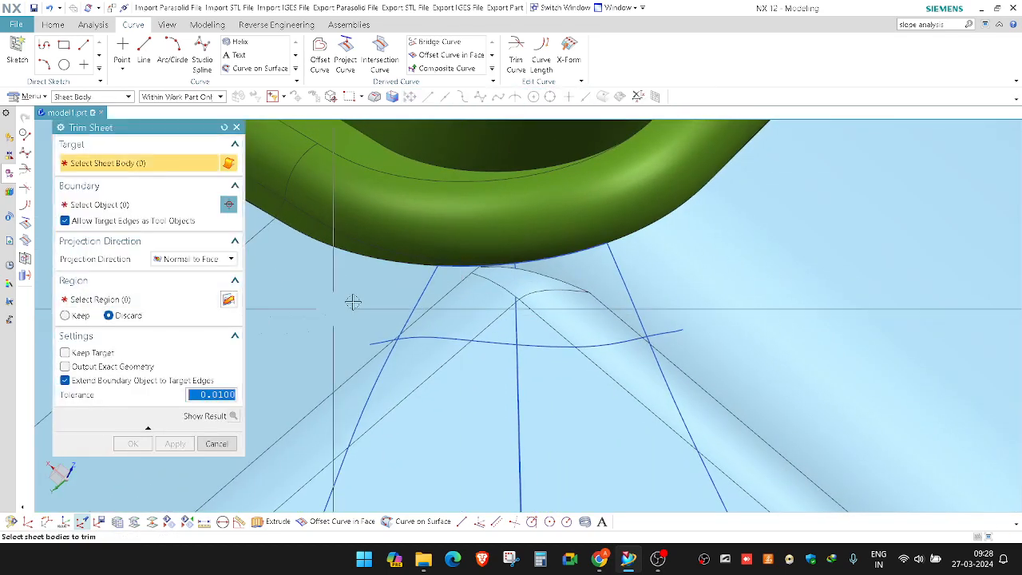
left_click(456, 289)
middle_click(453, 288)
left_click(424, 279)
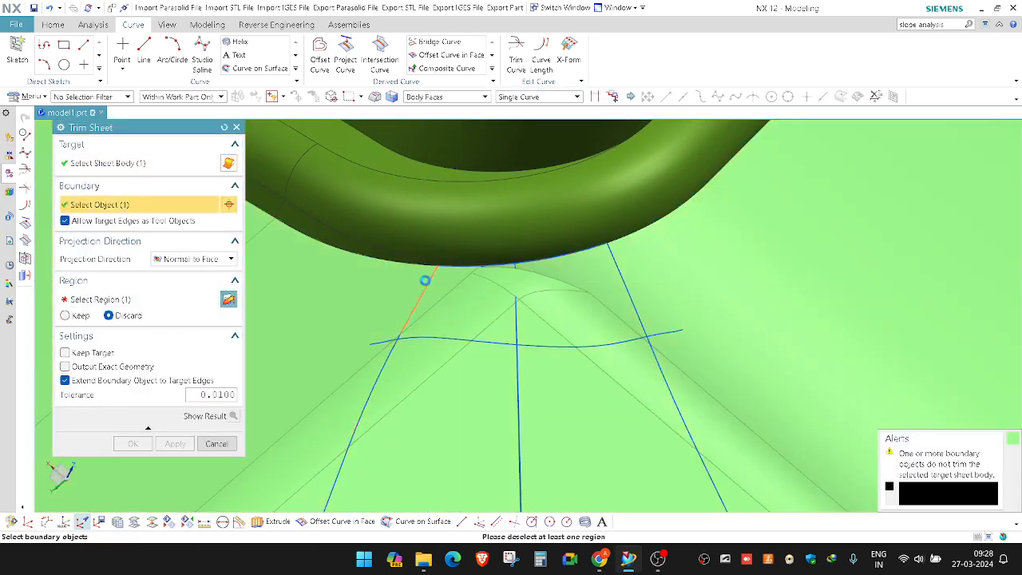
left_click(621, 280)
middle_click(575, 344)
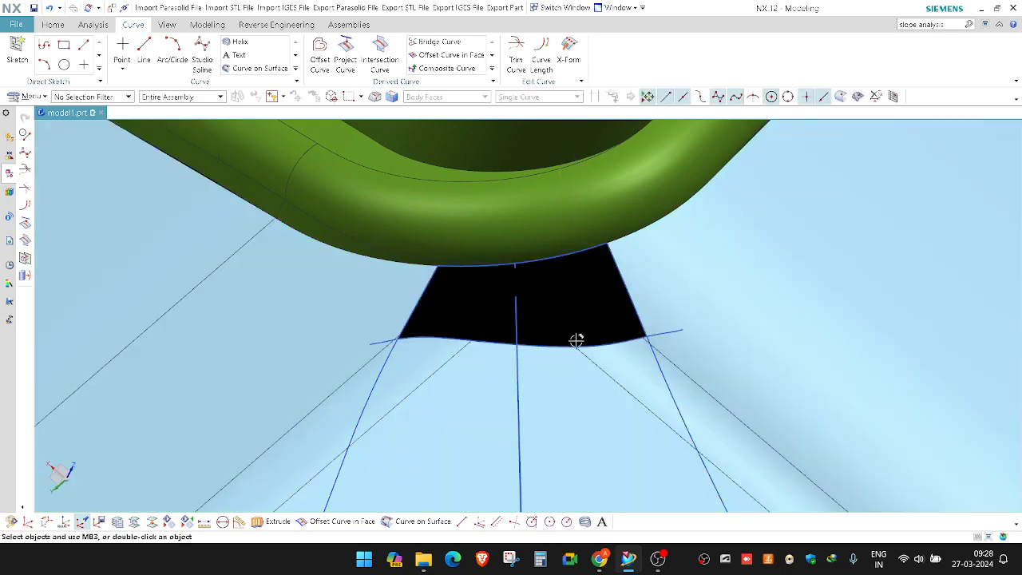
Hide the section curves around the trimmed corner opening.
left_click(518, 355)
key("ctrl+b")
scroll(511, 292, "up", 1)
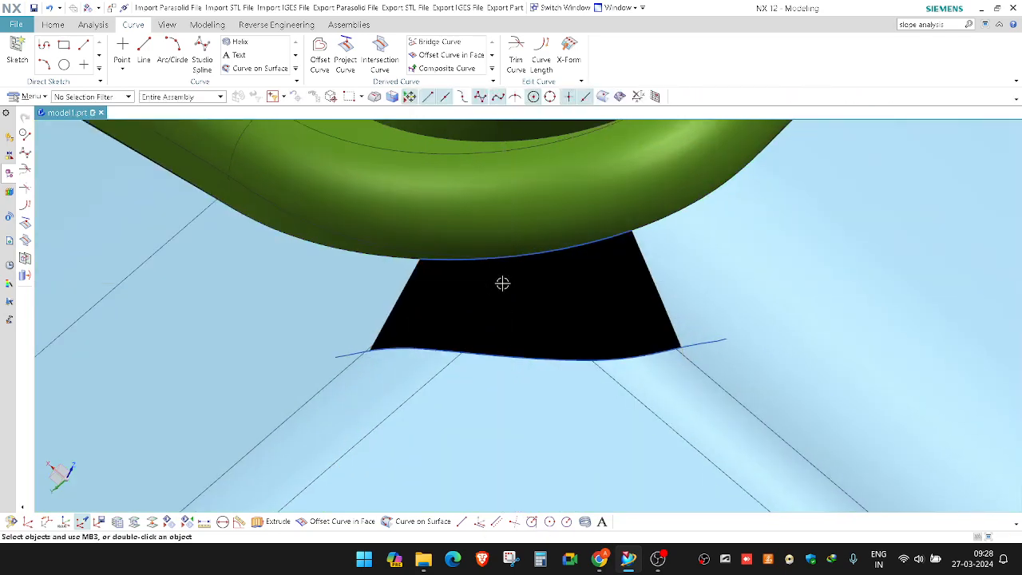
left_click(504, 283)
left_click(663, 218)
left_click(401, 296)
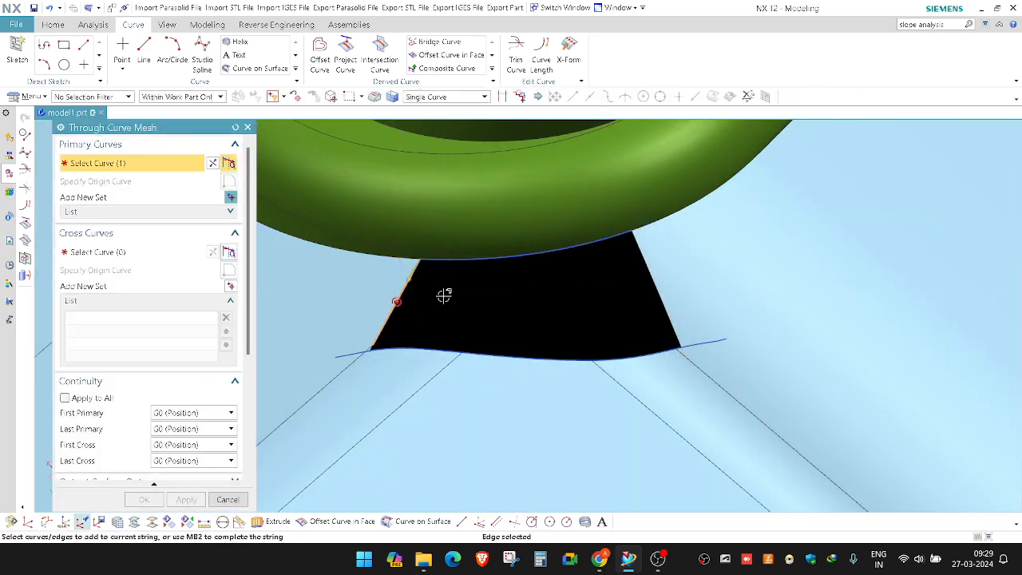
middle_click(445, 295)
key("Escape")
Begin a Through Curve Mesh over the opening, using its two side edges as primary curves with the Tangent Curves rule.
right_click(519, 297)
left_click(688, 231)
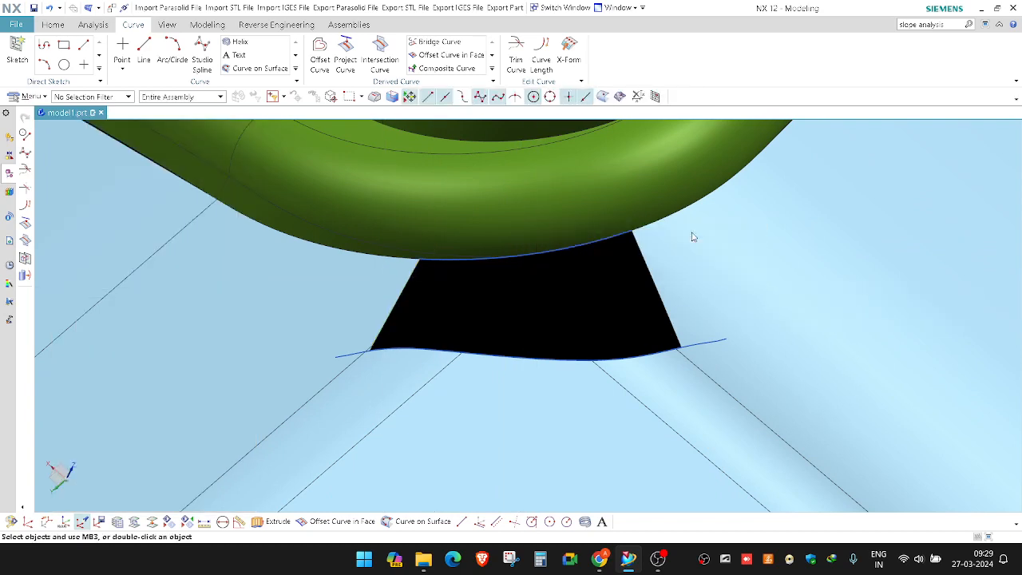
left_click(464, 97)
left_click(435, 134)
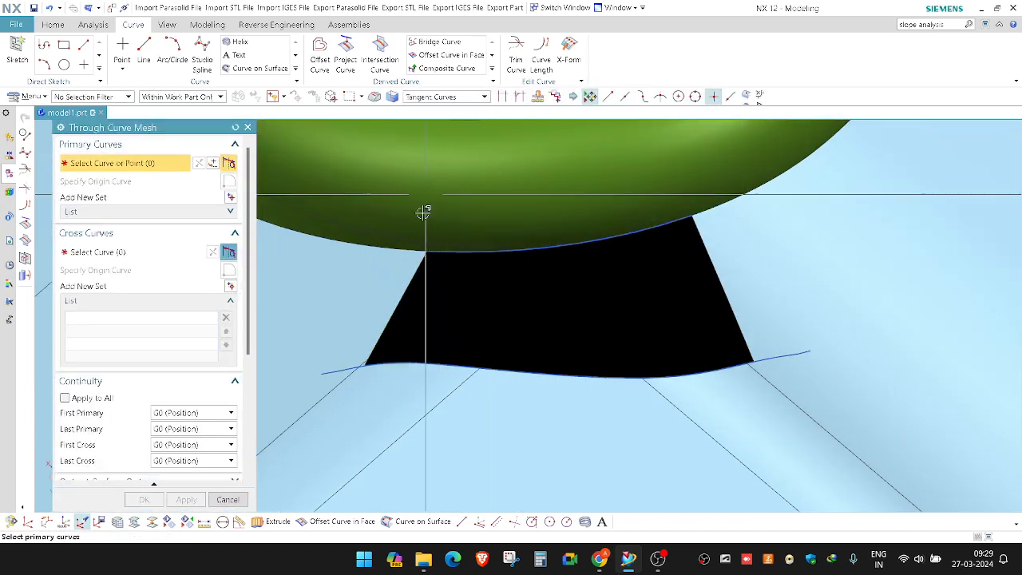
left_click(407, 289)
middle_click(530, 316)
left_click(722, 297)
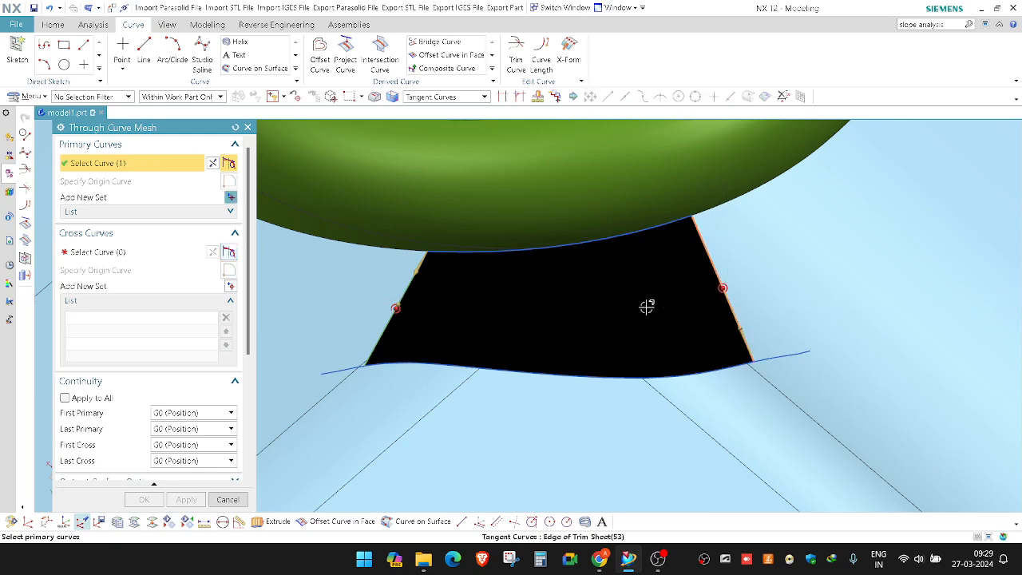
middle_click(644, 306)
middle_click(632, 304)
Add the boss-base curves and the surface spline as the two cross curves and create the mesh patch.
left_click(591, 243)
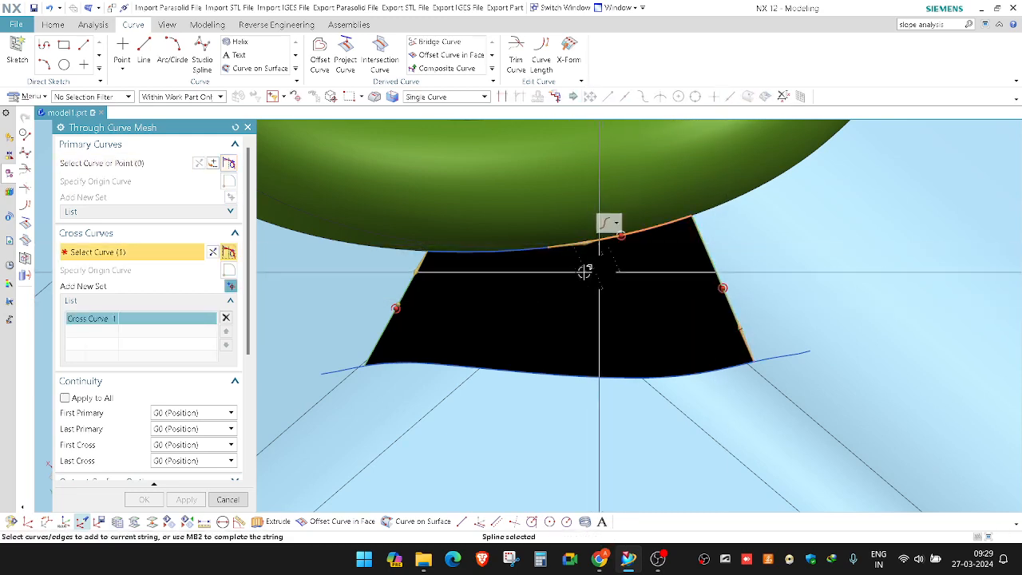
middle_click(558, 287)
left_click(556, 373)
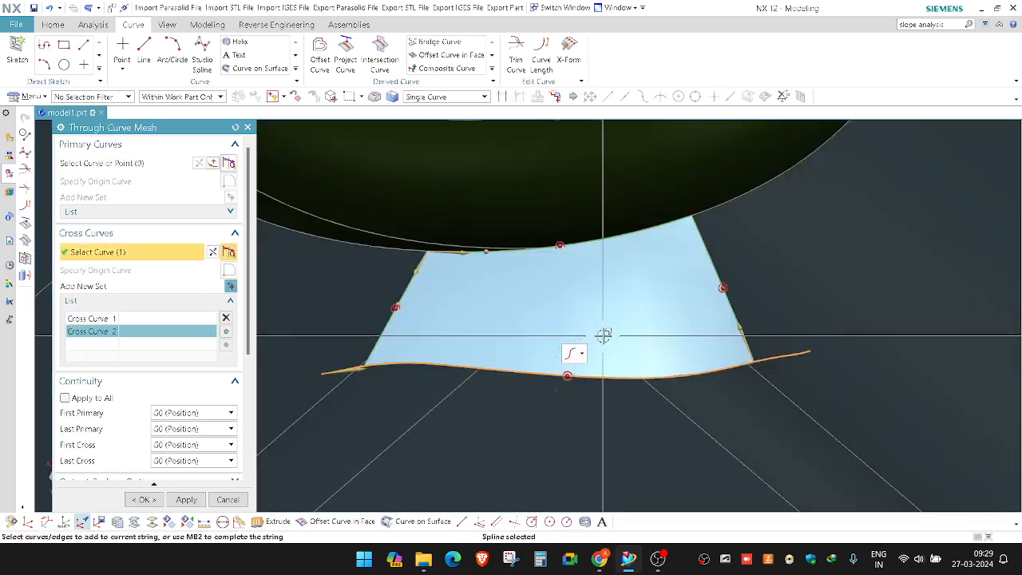
middle_click(595, 340)
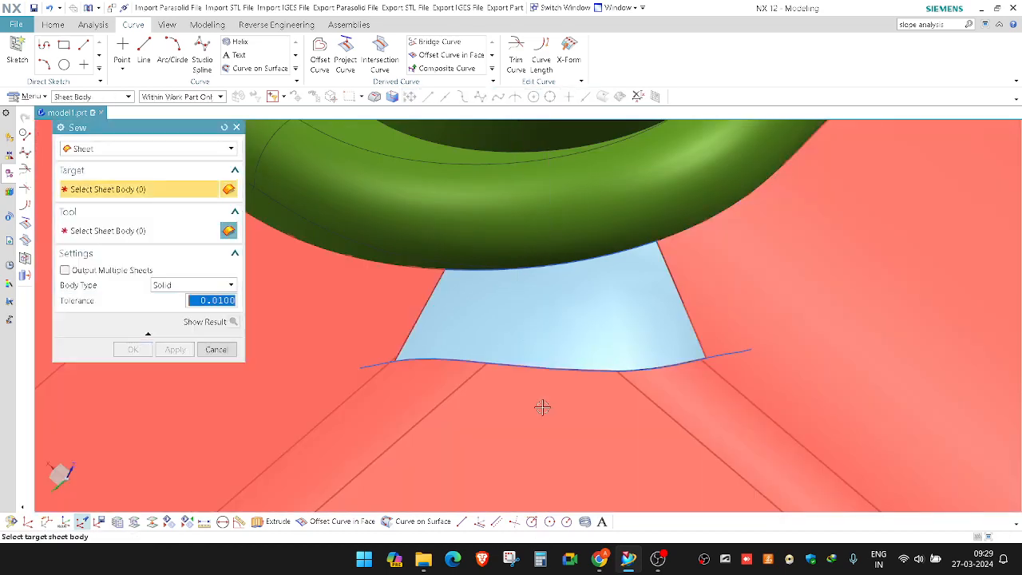
Sew the third corner's mesh patch to the surrounding sheet body as the target.
left_click(542, 407)
left_click(545, 324)
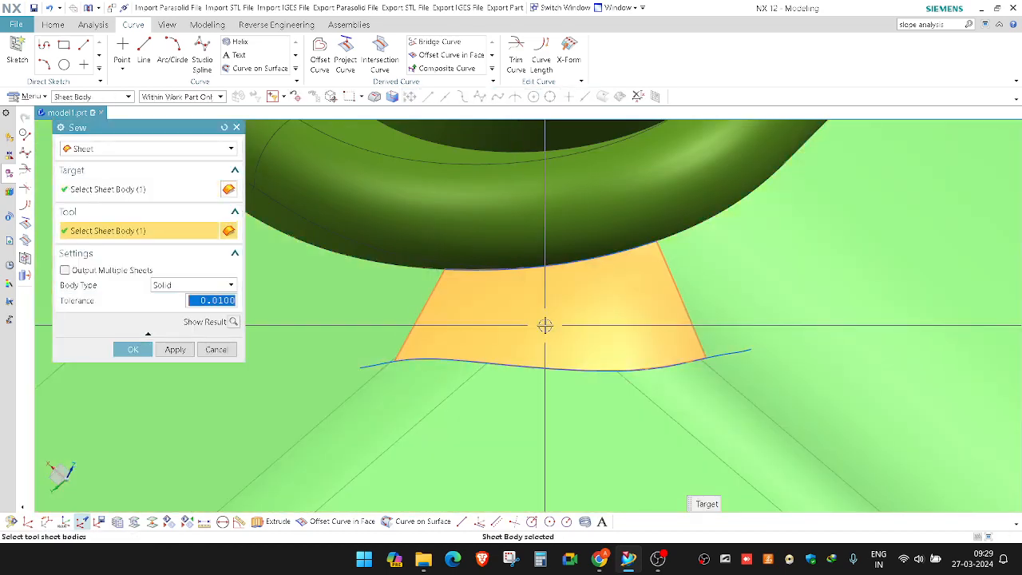
middle_click(546, 324)
Hide all remaining curves in the model using the Curve selection filter.
scroll(545, 324, "down", 10)
scroll(497, 264, "down", 3)
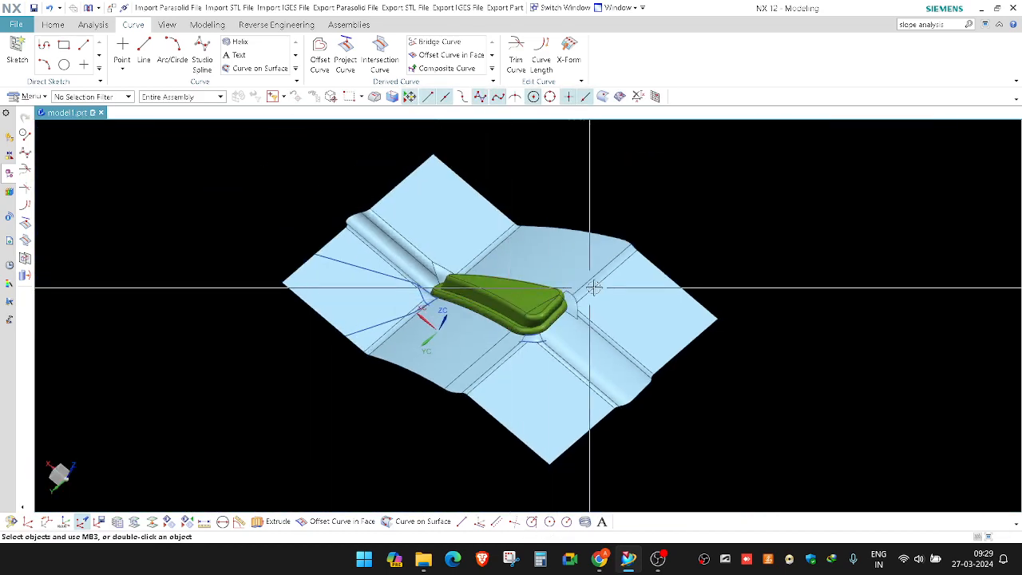
key("ctrl+b")
left_click(113, 97)
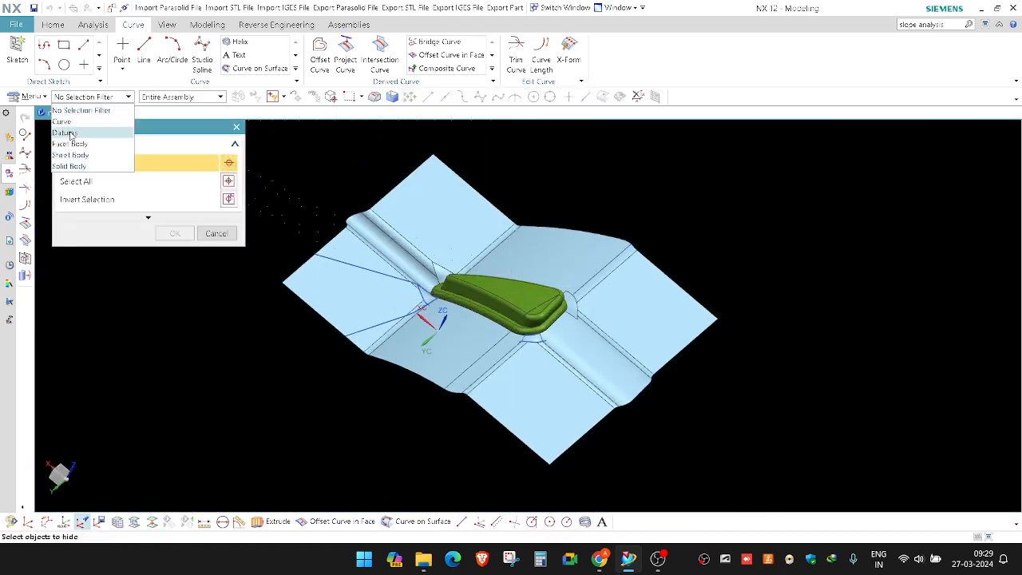
left_click(72, 122)
key("ctrl+a")
middle_click(485, 195)
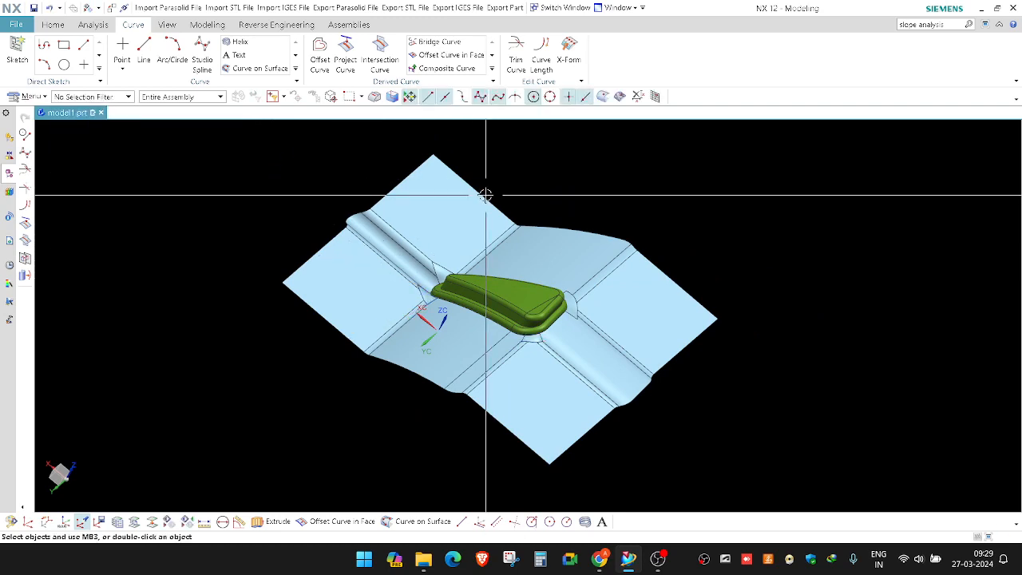
Run Examine Geometry on the sheet body for Sheet Boundaries, highlight the results and inspect the boundaries around the boss.
middle_click_drag(485, 196, 454, 297)
key("s")
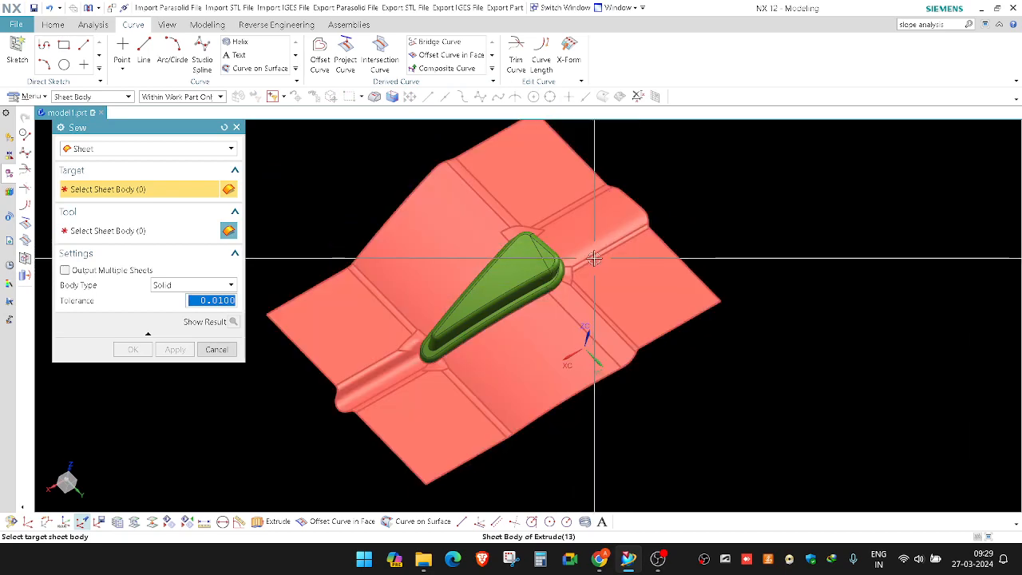
key("Escape")
key("e")
left_click(596, 252)
middle_click(596, 250)
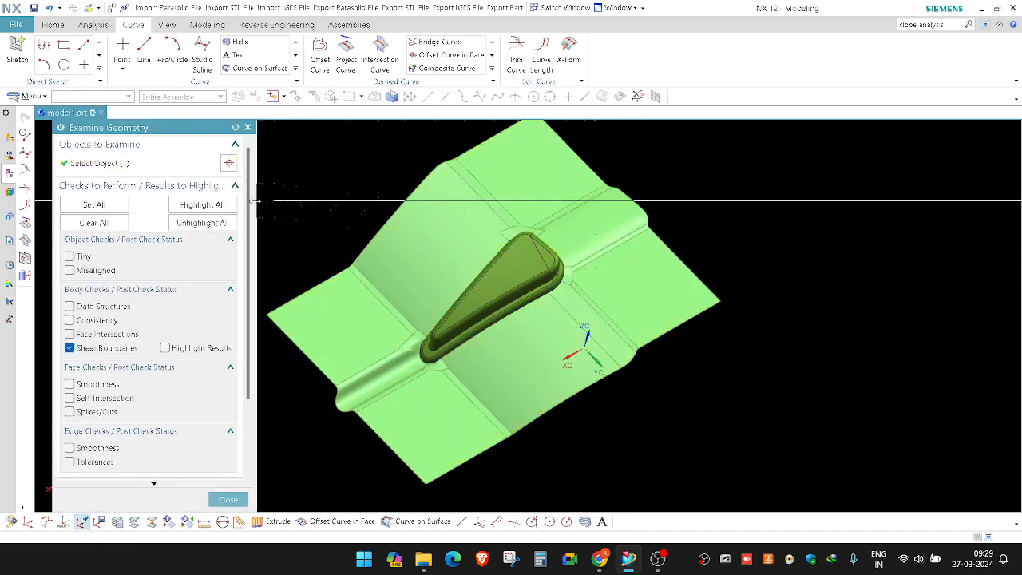
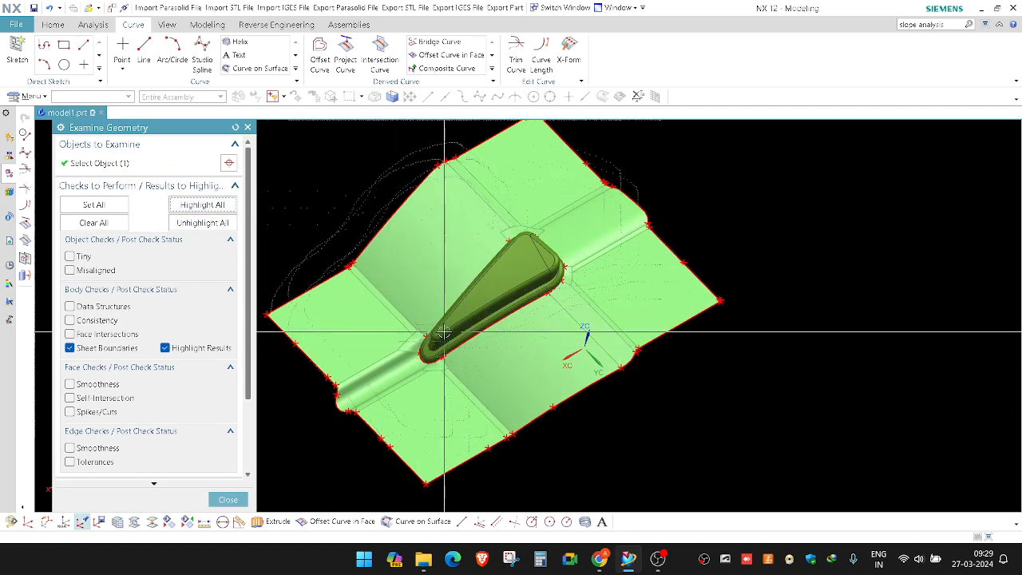
scroll(444, 333, "down", 5)
middle_click_drag(463, 312, 518, 338)
scroll(523, 311, "up", 5)
middle_click(658, 245)
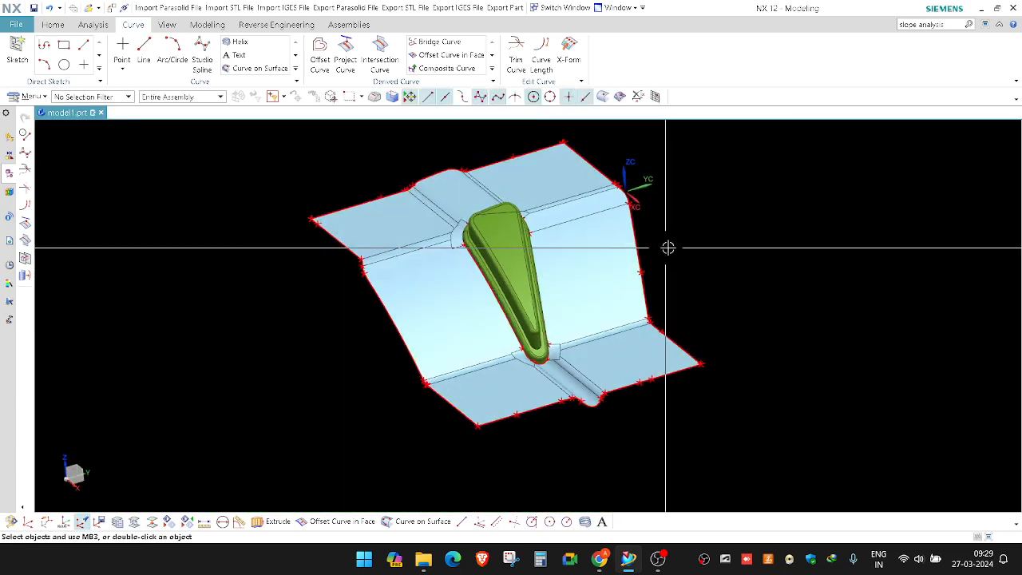
Create a block-shaped bounding body around the green boss with a single offset of 10 mm.
middle_click_drag(666, 244, 691, 239)
right_click(694, 231)
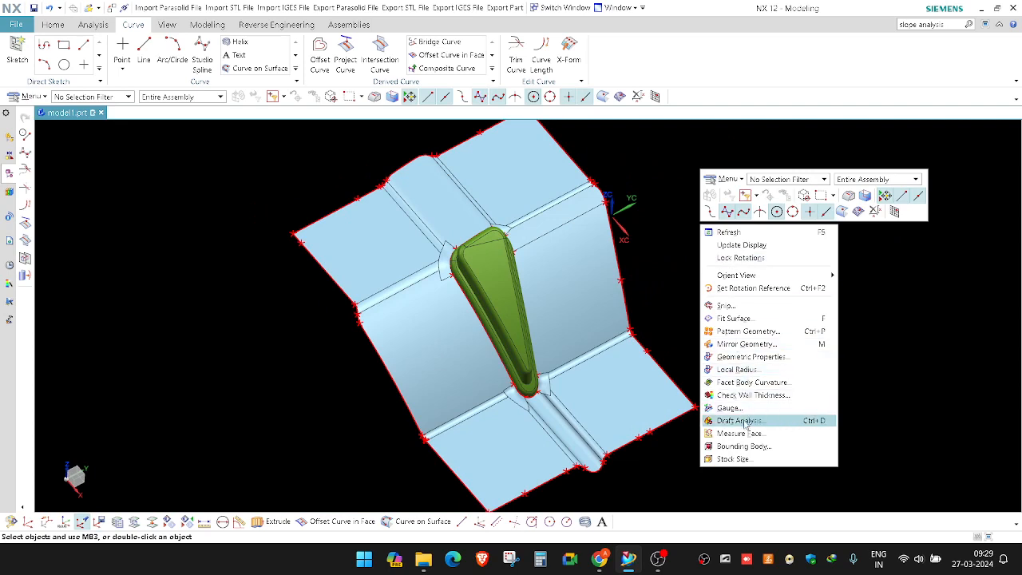
left_click(743, 447)
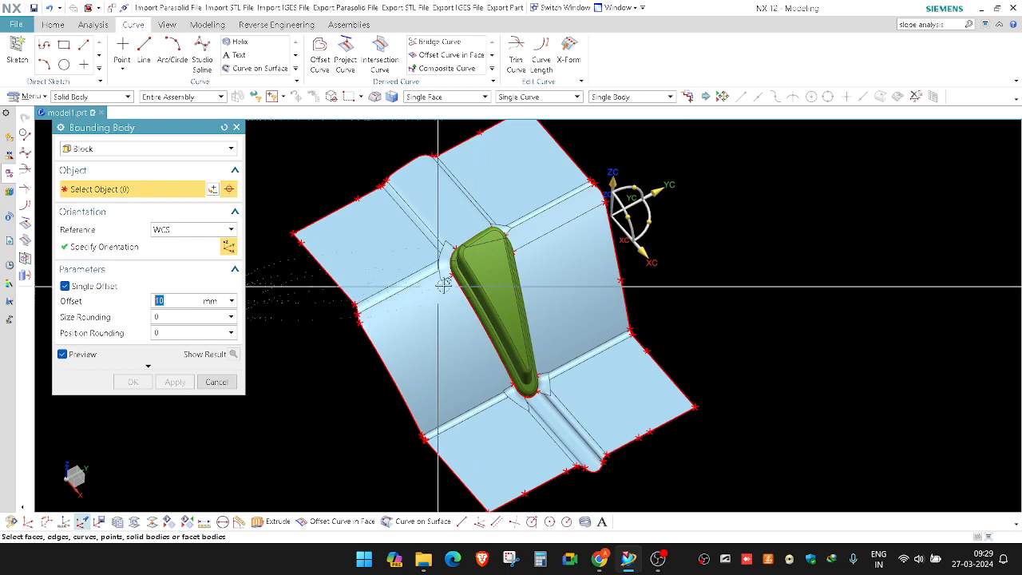
left_click(506, 281)
left_click(147, 378)
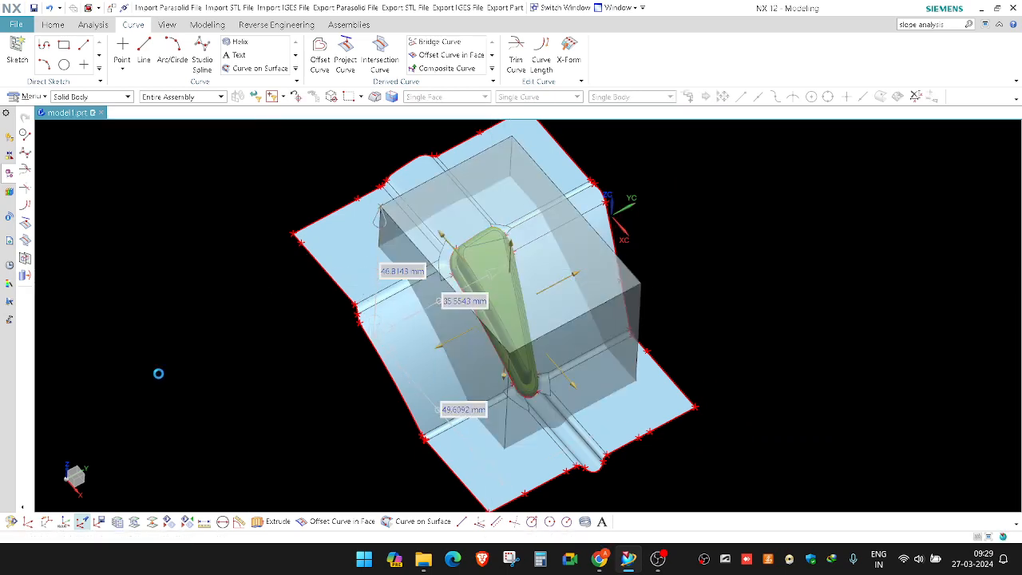
Trim the sheet body with the block's faces, keeping the portion inside the block, and clear the red boundary highlights from the display.
middle_click_drag(285, 351, 307, 323)
left_click(292, 310, "ctrl+shift")
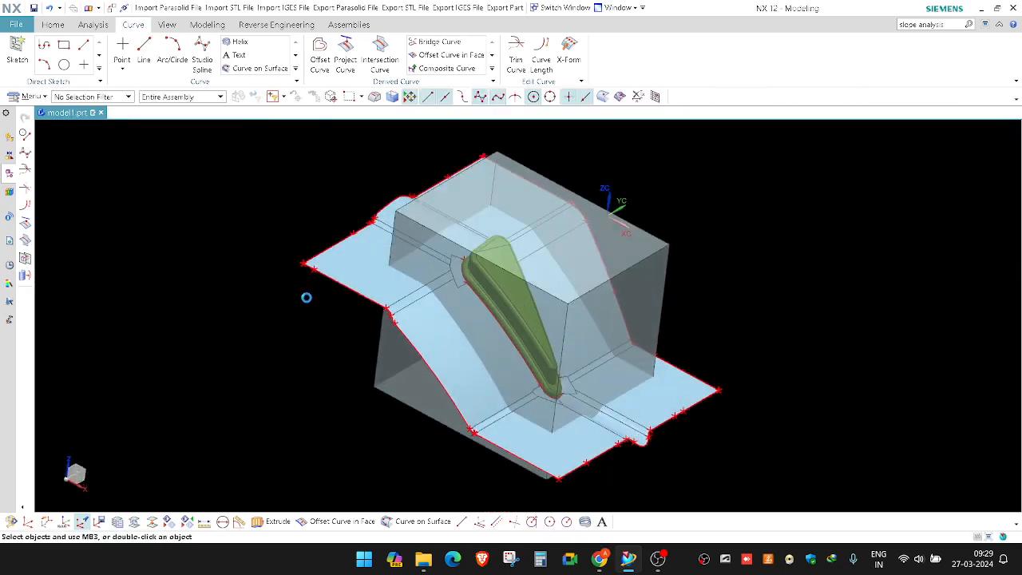
left_click(346, 258)
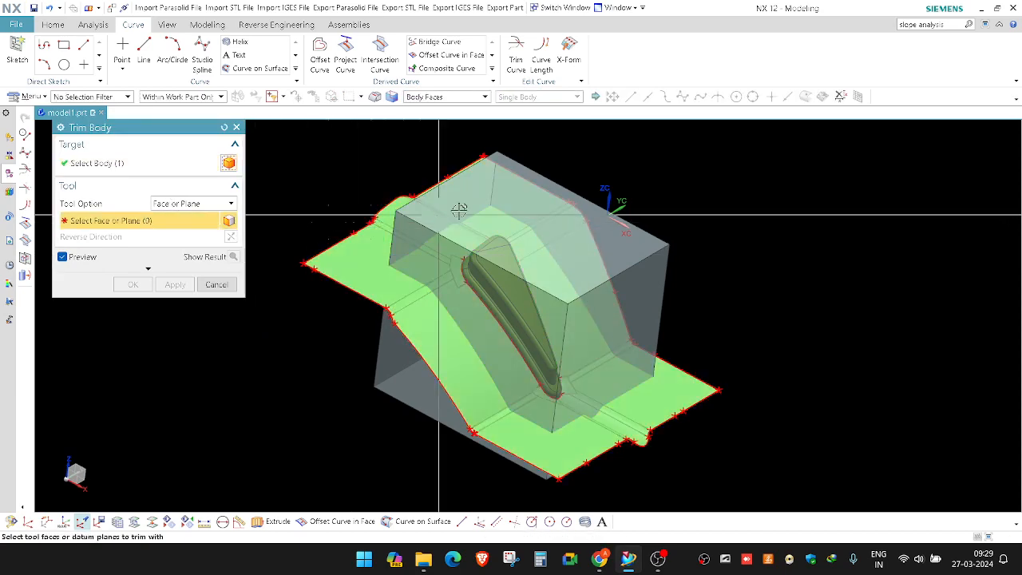
left_click(456, 212)
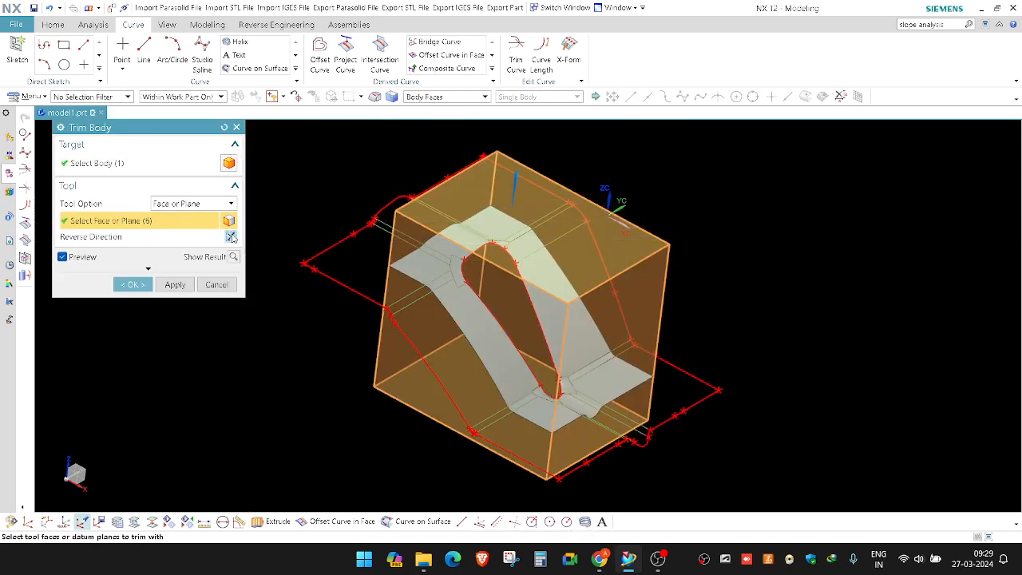
left_click(230, 237)
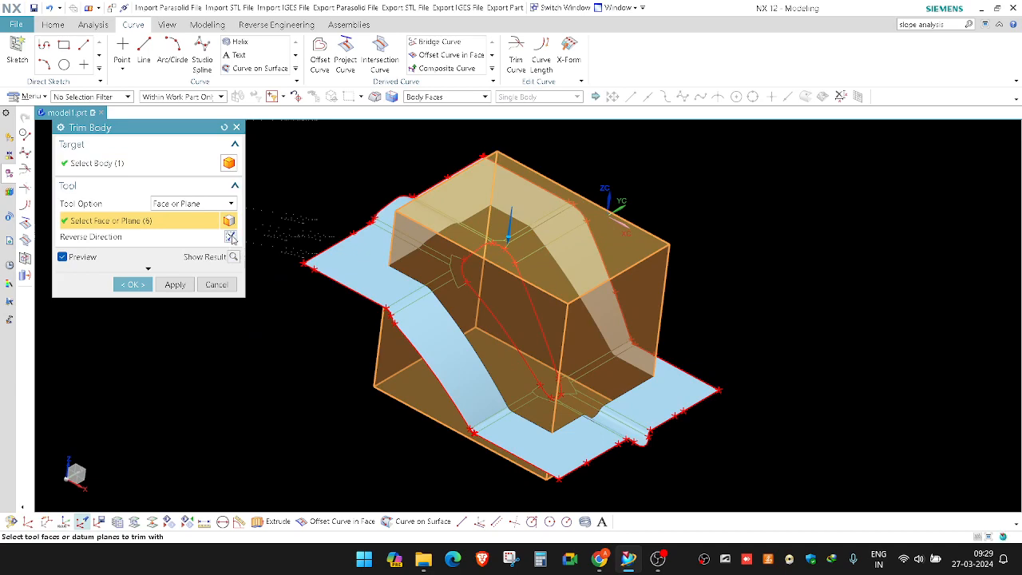
middle_click(281, 235)
right_click(270, 192)
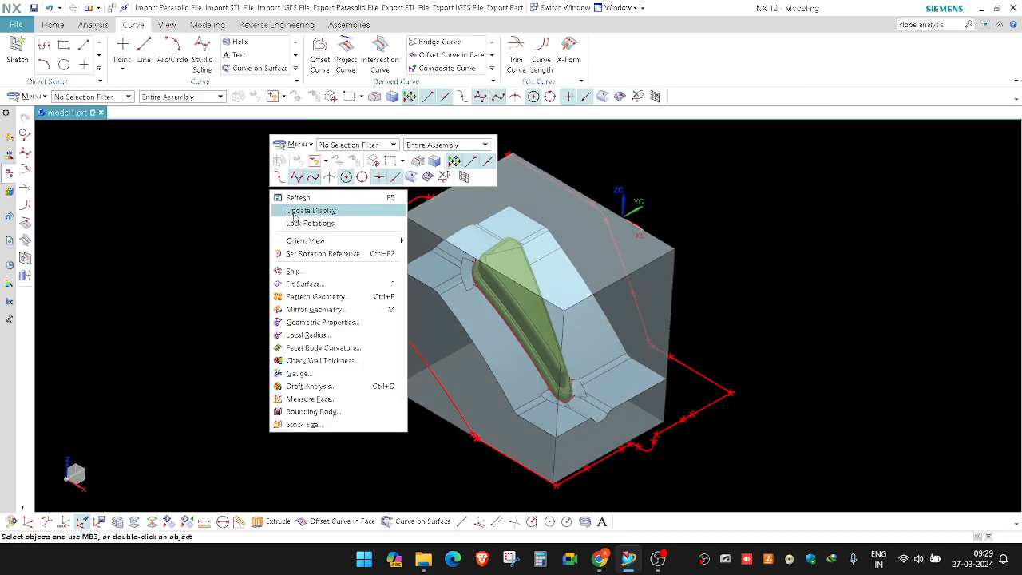
left_click(294, 211)
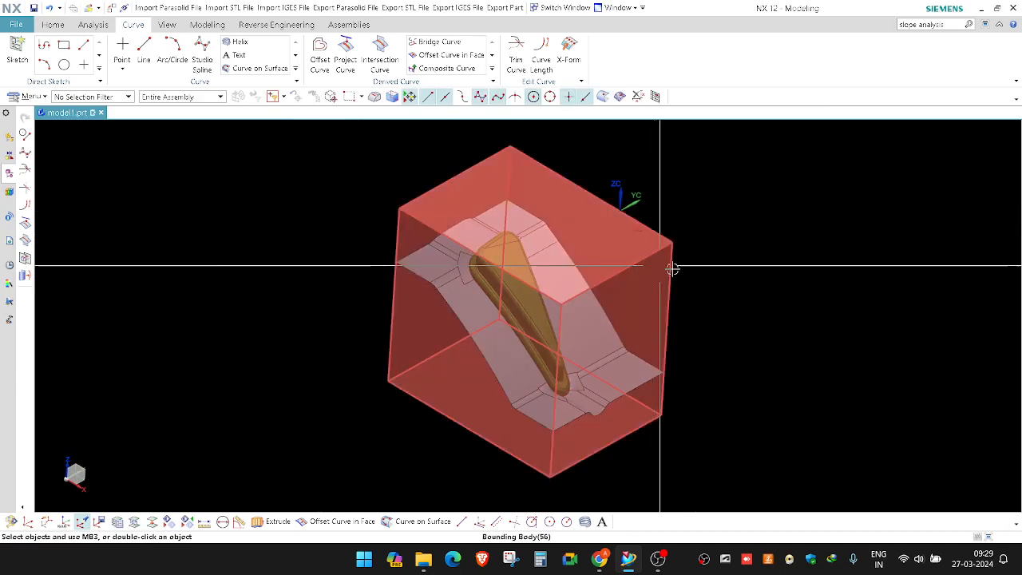
Mirror all the visible geometry about the block's side face beside the sheet, at distance 0.
middle_click_drag(668, 266, 635, 284)
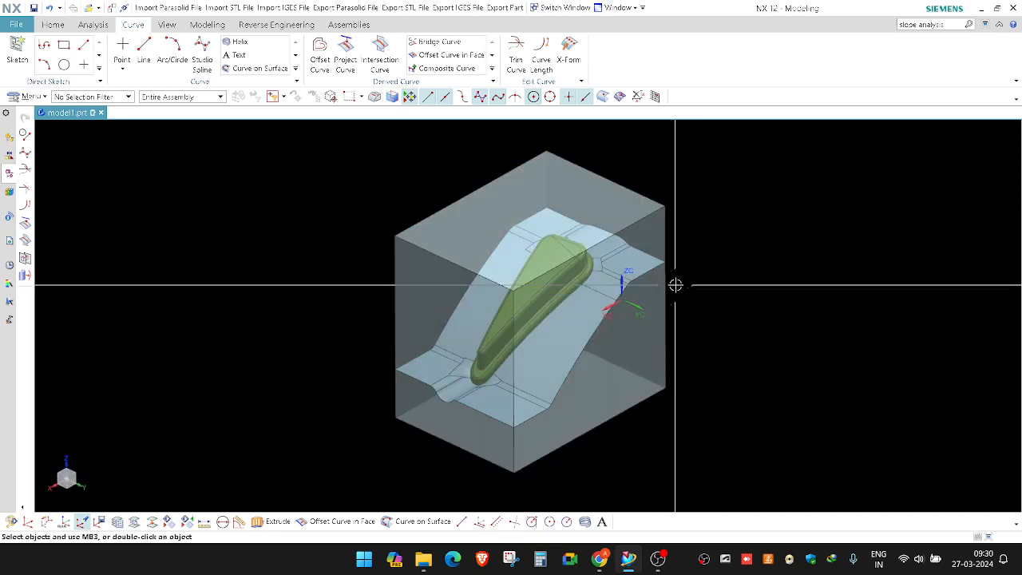
middle_click_drag(689, 295, 643, 313, "shift")
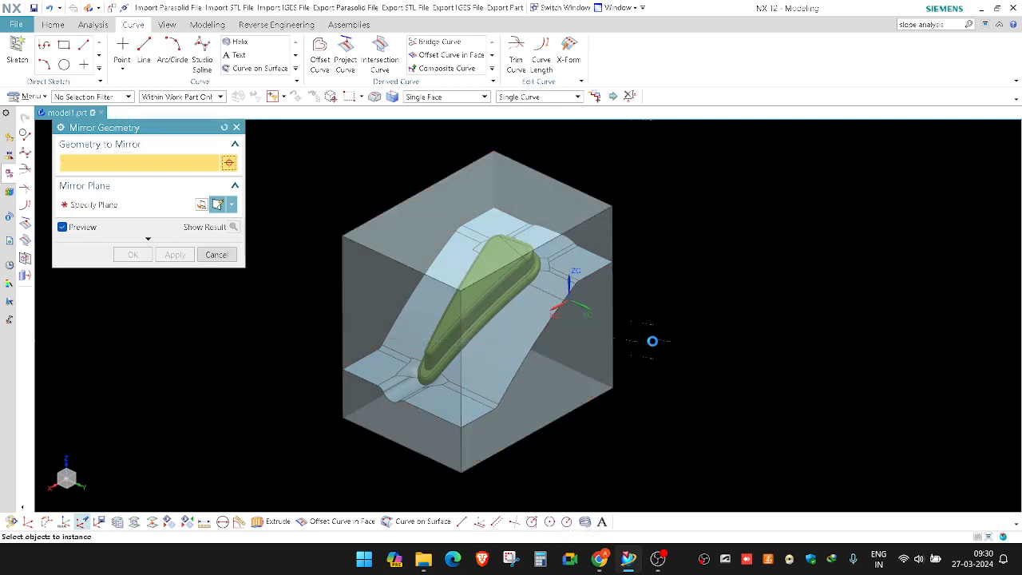
key("ctrl+a")
middle_click(566, 283)
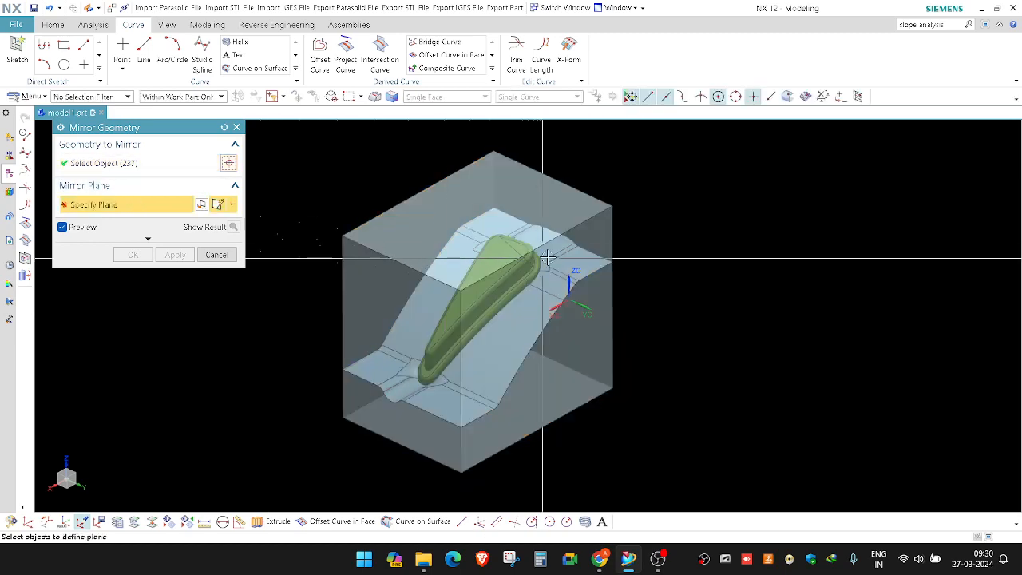
left_click(566, 234)
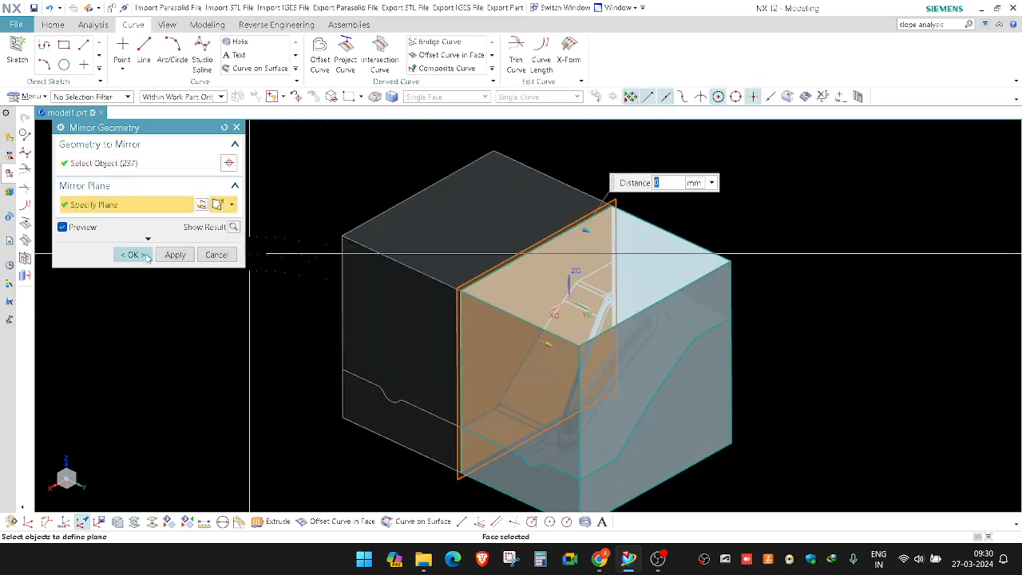
left_click(142, 253)
scroll(397, 241, "down", 2)
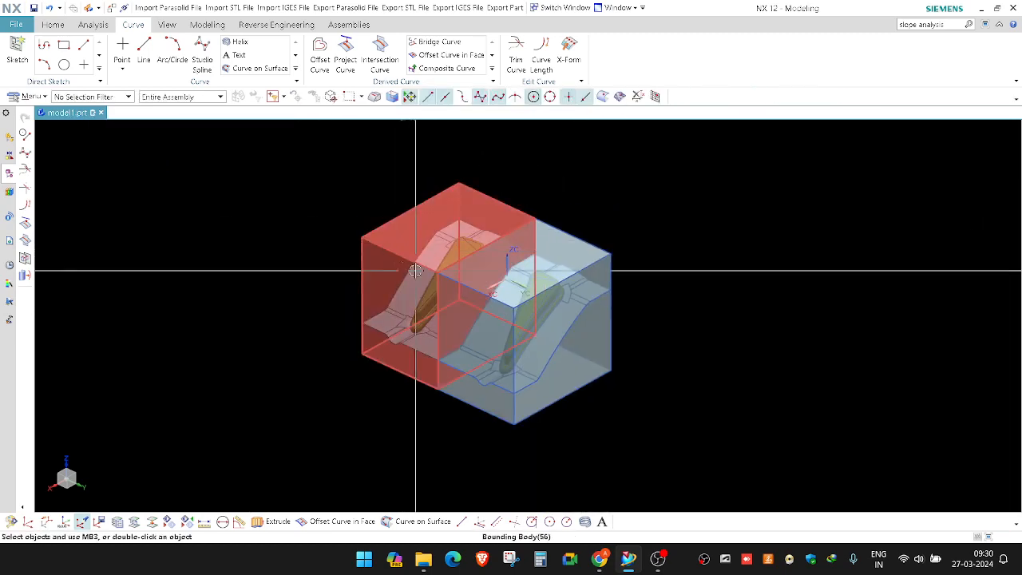
key("ctrl+b")
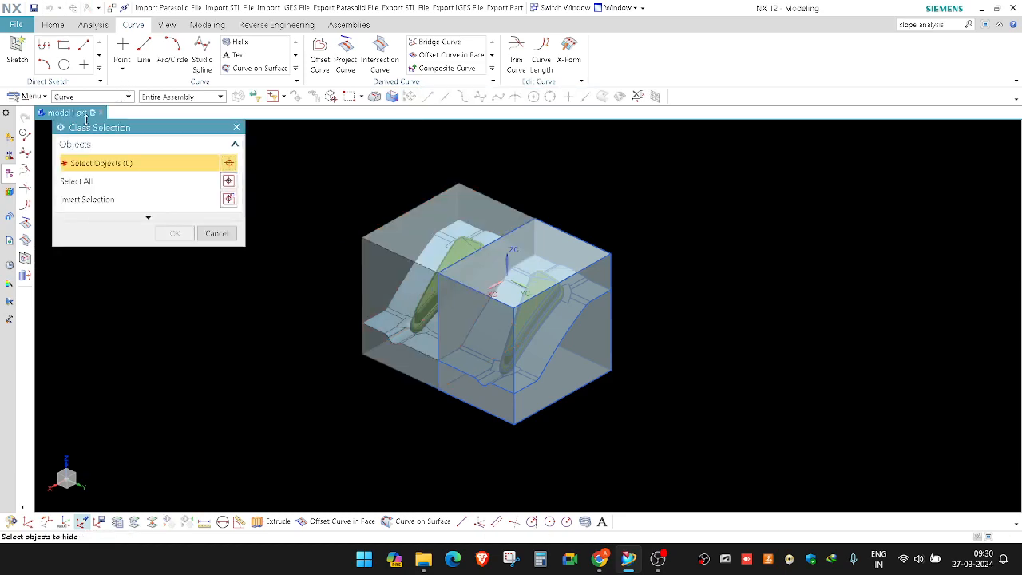
scroll(511, 263, "up", 2)
key("Escape")
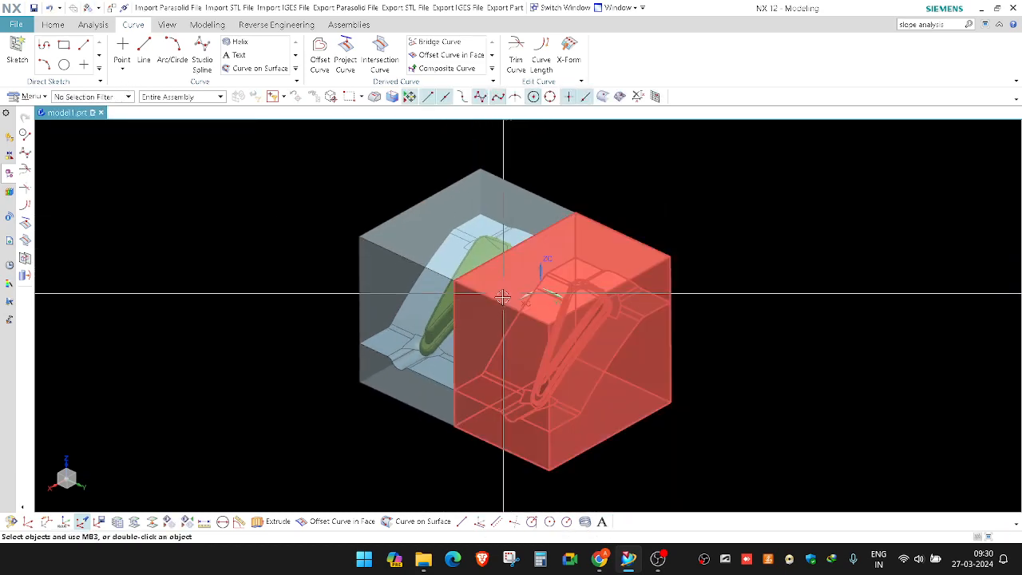
Hide the original transparent block and its mirrored copy, leaving the sheets and bosses shown.
key("ctrl+b")
left_click(508, 291)
left_click(423, 233)
middle_click(423, 233)
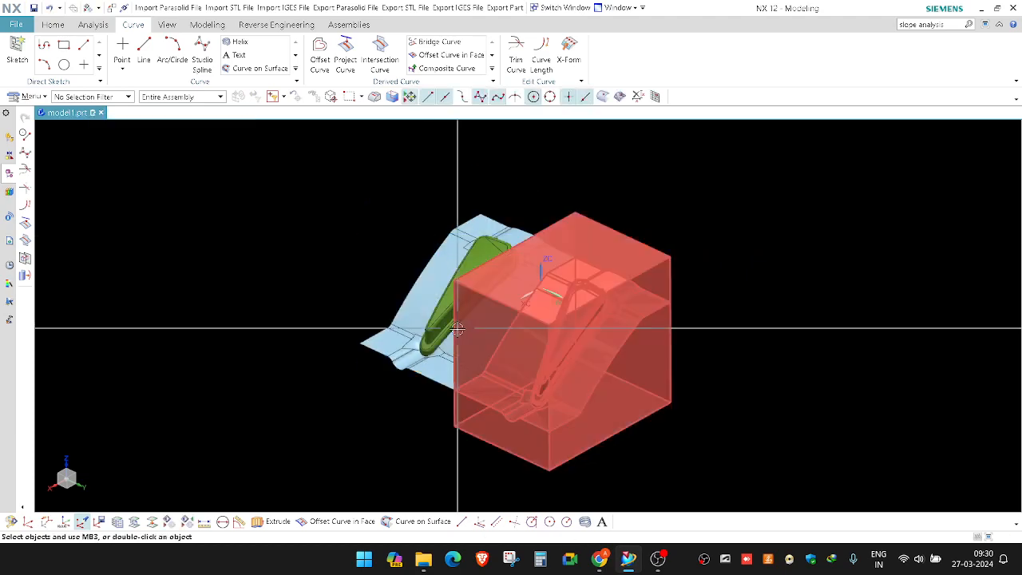
scroll(459, 328, "down", 1)
scroll(488, 342, "up", 1)
key("ctrl+b")
left_click(484, 331)
middle_click(464, 354)
Move the WCS origin to the point on the lower sheet edge where the two mirrored halves meet.
middle_click_drag(462, 354, 547, 387)
middle_click_drag(470, 232, 543, 303)
scroll(487, 303, "down", 3)
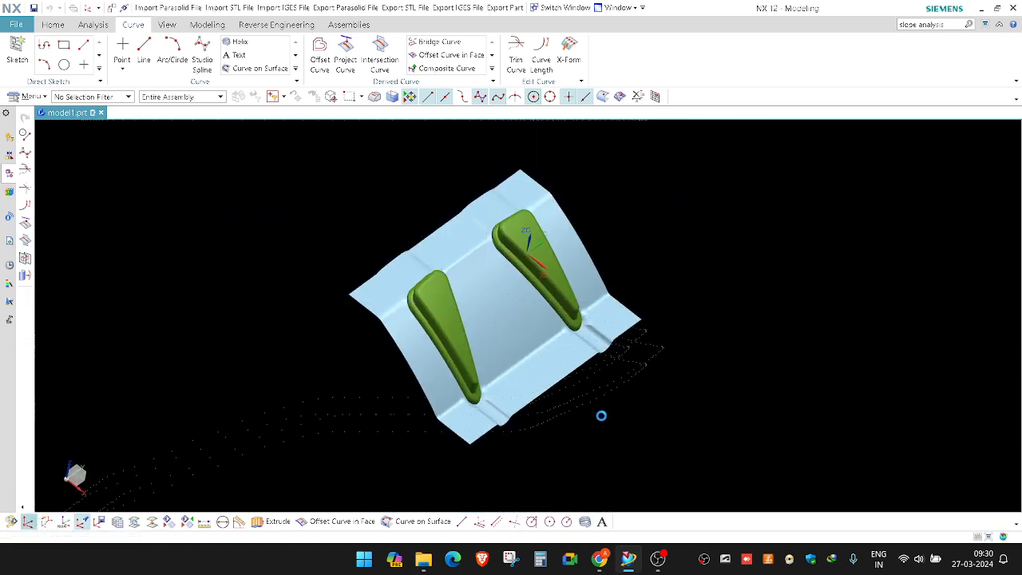
left_click(552, 384)
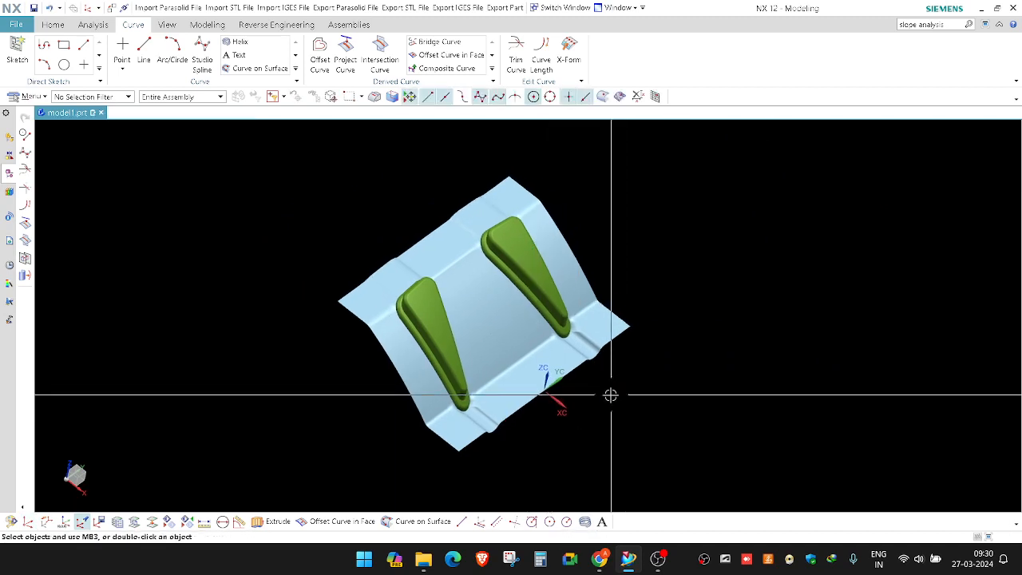
Mirror both green bosses and both sheet bodies about the YC-ZC plane through the WCS origin, at distance 0.
scroll(421, 313, "up", 2)
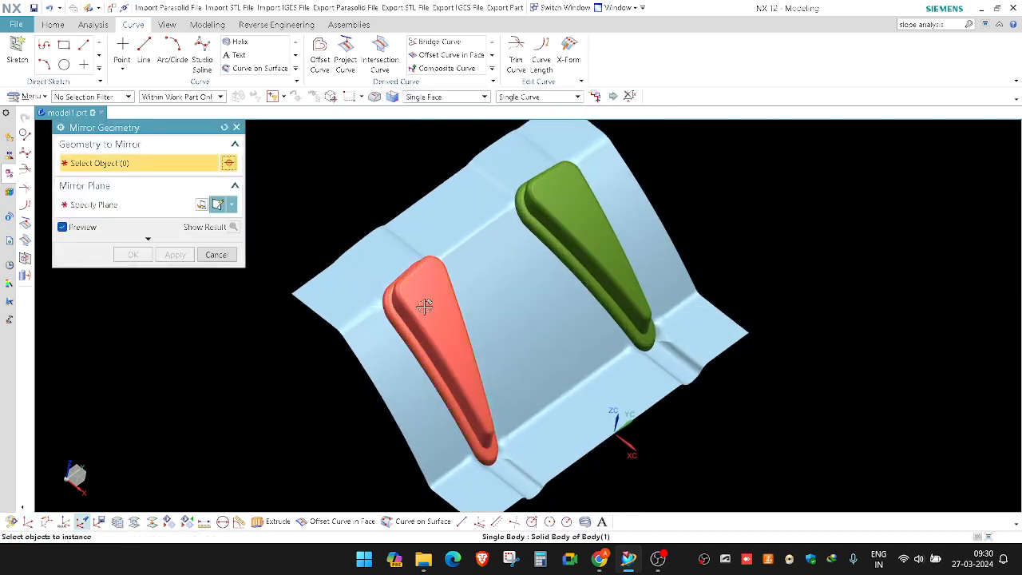
left_click(425, 305)
left_click(576, 242)
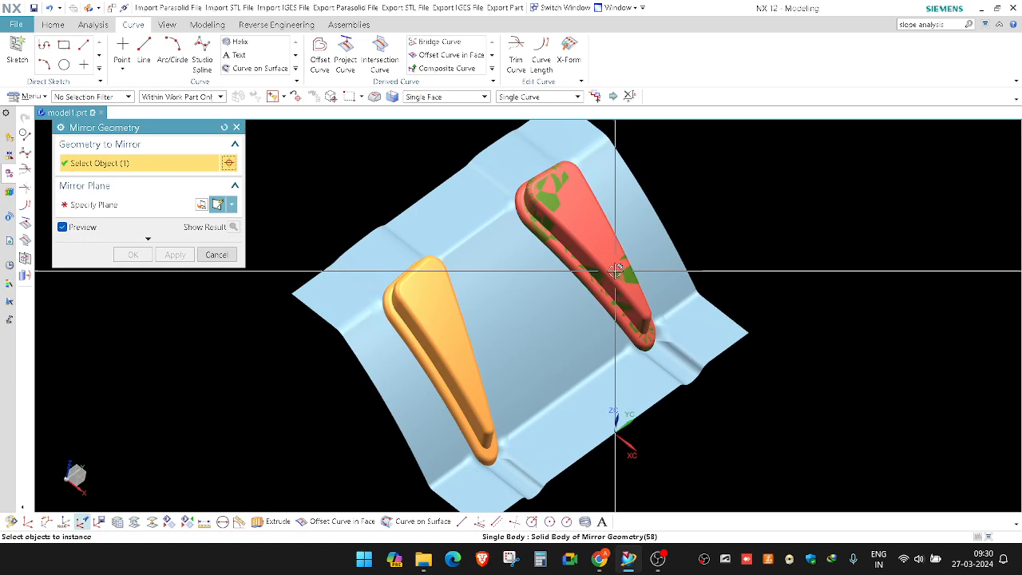
left_click(545, 307)
left_click(501, 321)
scroll(502, 322, "down", 2)
left_click(150, 206)
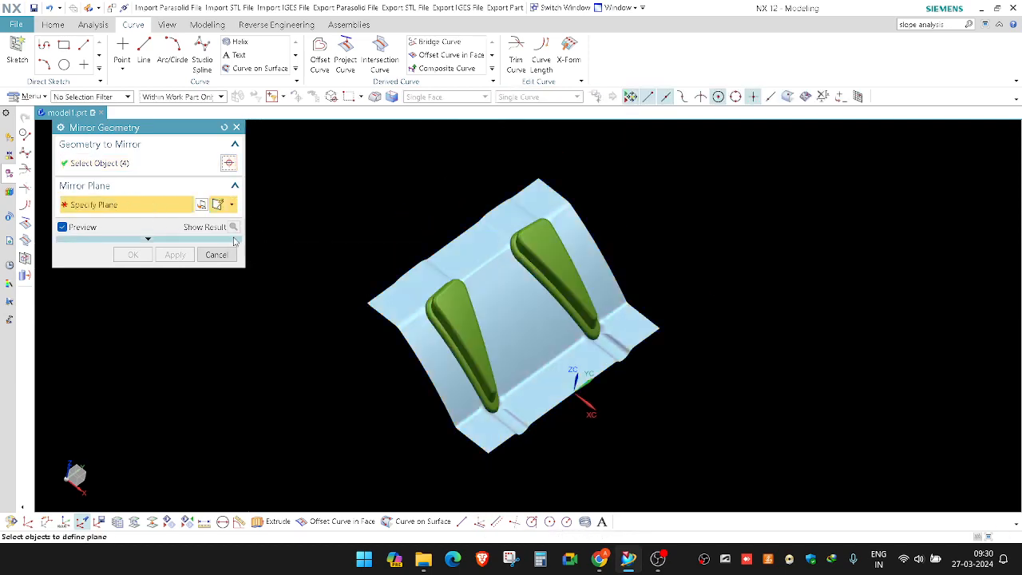
left_click(232, 205)
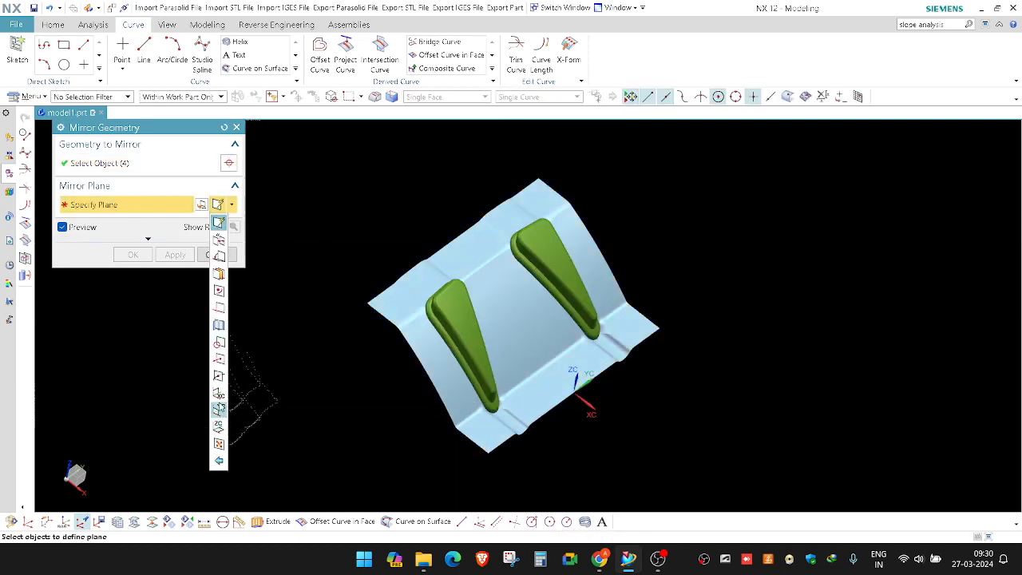
left_click(219, 408)
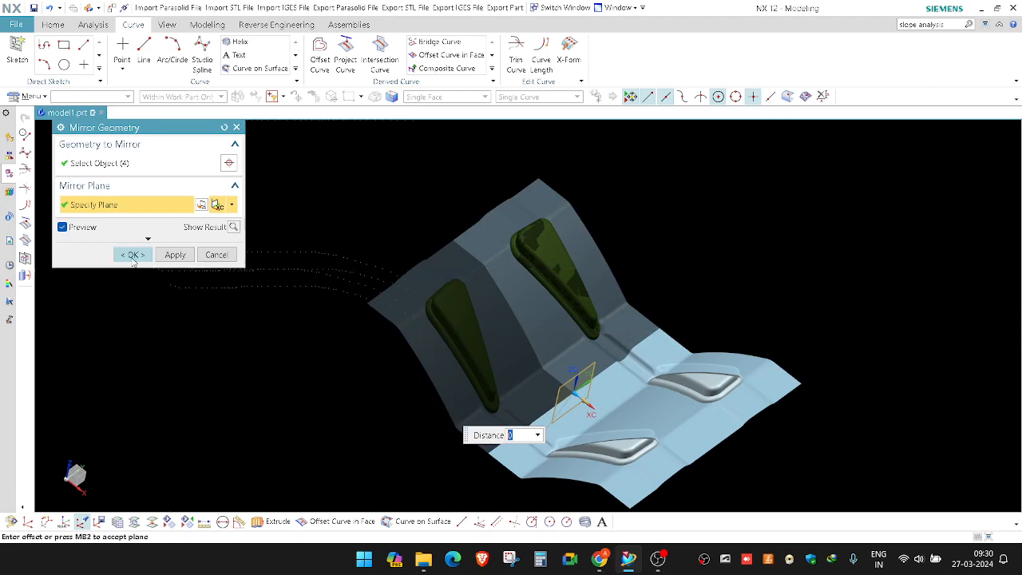
left_click(133, 255)
middle_click_drag(376, 285, 390, 302)
middle_click_drag(467, 331, 451, 264, "shift")
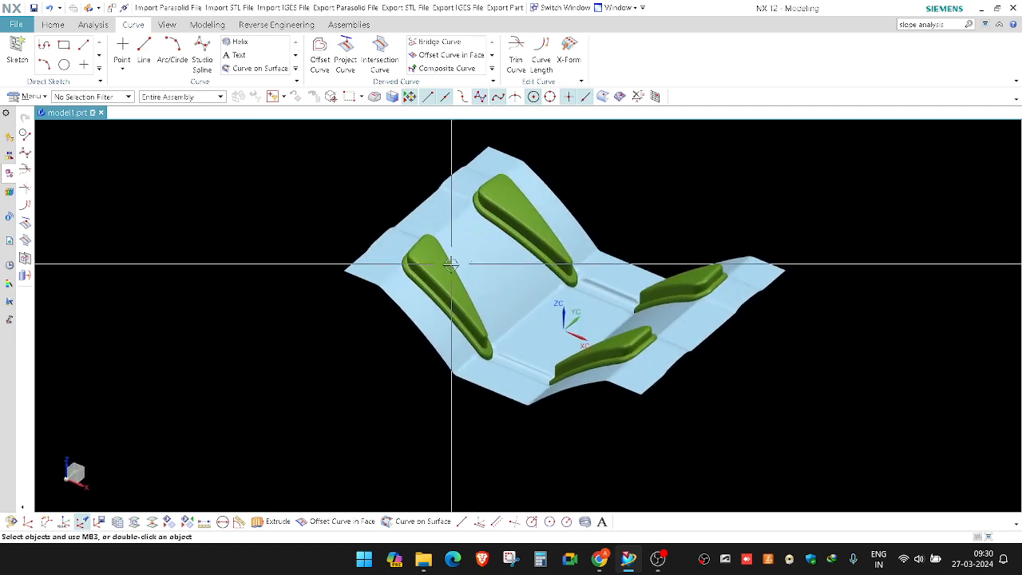
Swap the shown and hidden objects to bring the transparent block back around the single boss and sheet.
key("ctrl+shift+b")
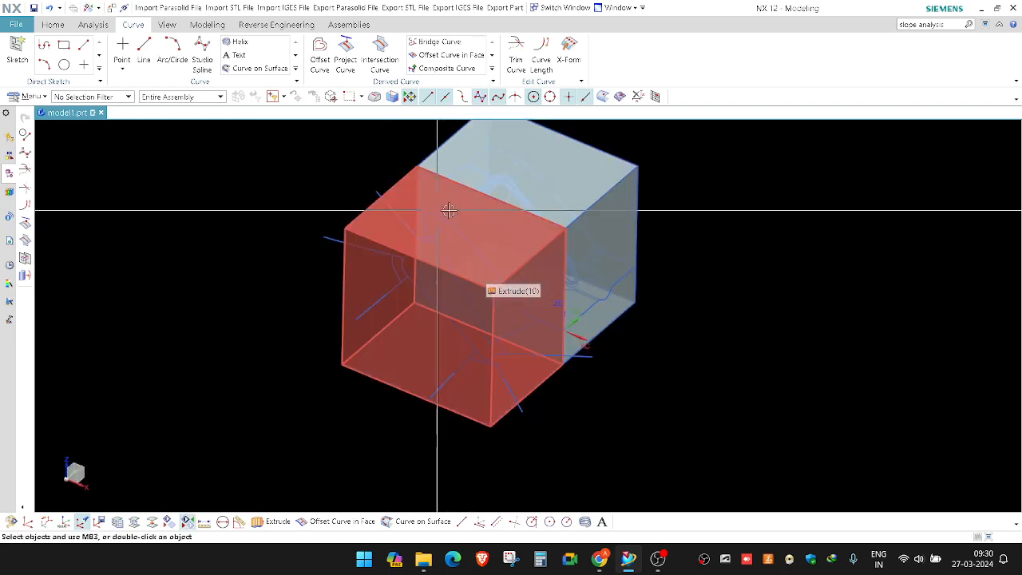
key("ctrl+b")
left_click(390, 313)
middle_click(390, 313)
key("ctrl+shift+b")
middle_click_drag(476, 324, 588, 320)
middle_click_drag(656, 224, 479, 369)
middle_click_drag(598, 273, 656, 278)
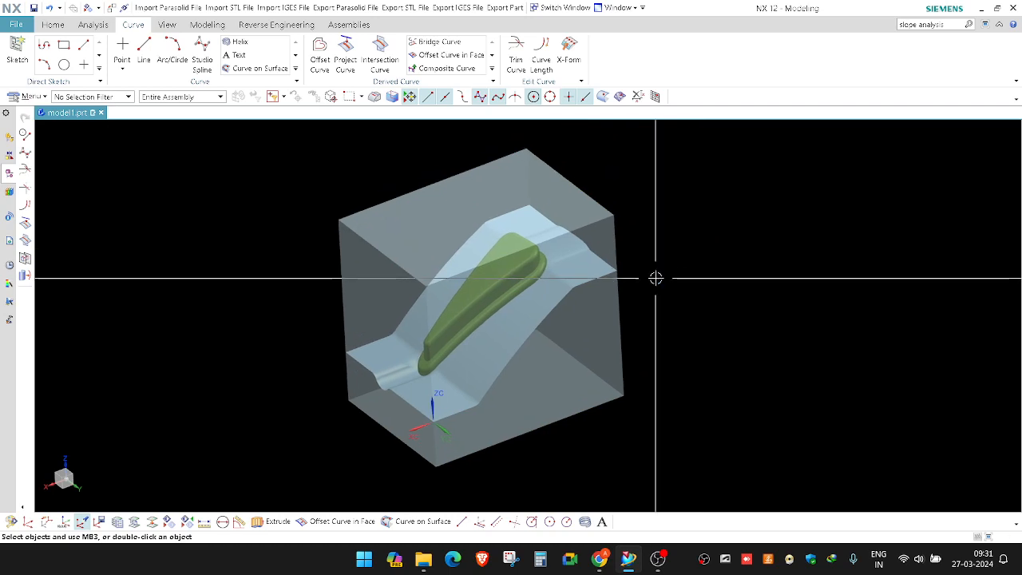
Try hiding the transparent block around the boss, and undo it.
left_click(598, 388)
key("ctrl+b")
key("ctrl+z")
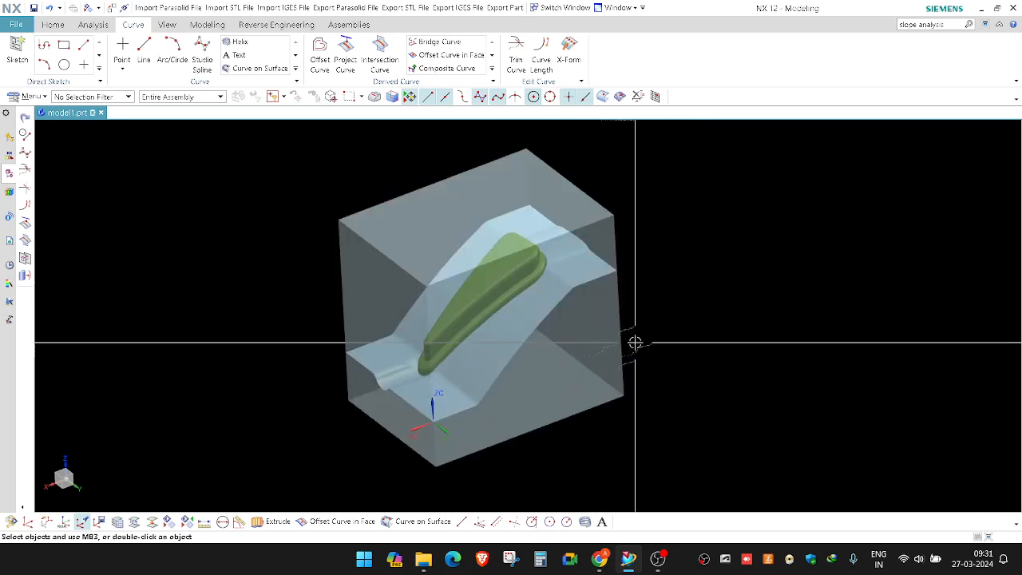
Create a block-shaped bounding body from the existing transparent block and hide the new body.
mouse_move(634, 343)
middle_mouse_down()
mouse_move(627, 322)
mouse_move(634, 333)
mouse_move(662, 333)
mouse_move(647, 336)
middle_mouse_up()
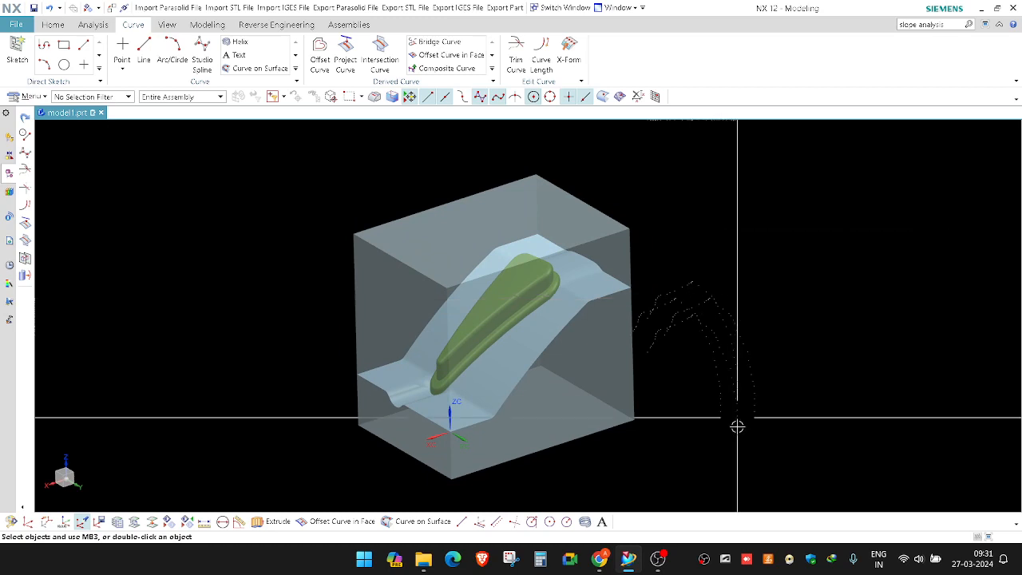
right_click(752, 292)
left_click(791, 514)
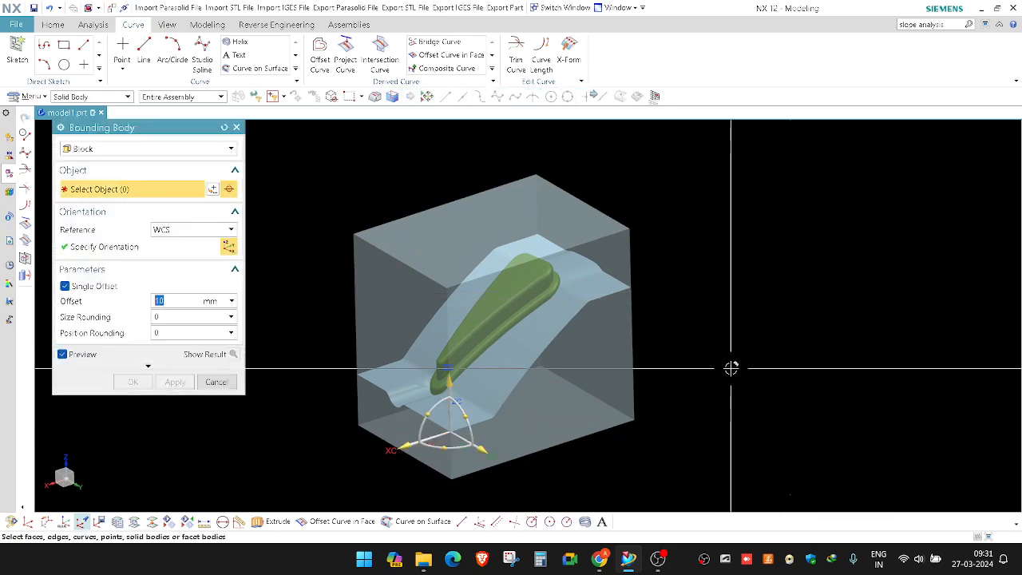
left_click(533, 228)
middle_click(714, 242)
key("ctrl+b")
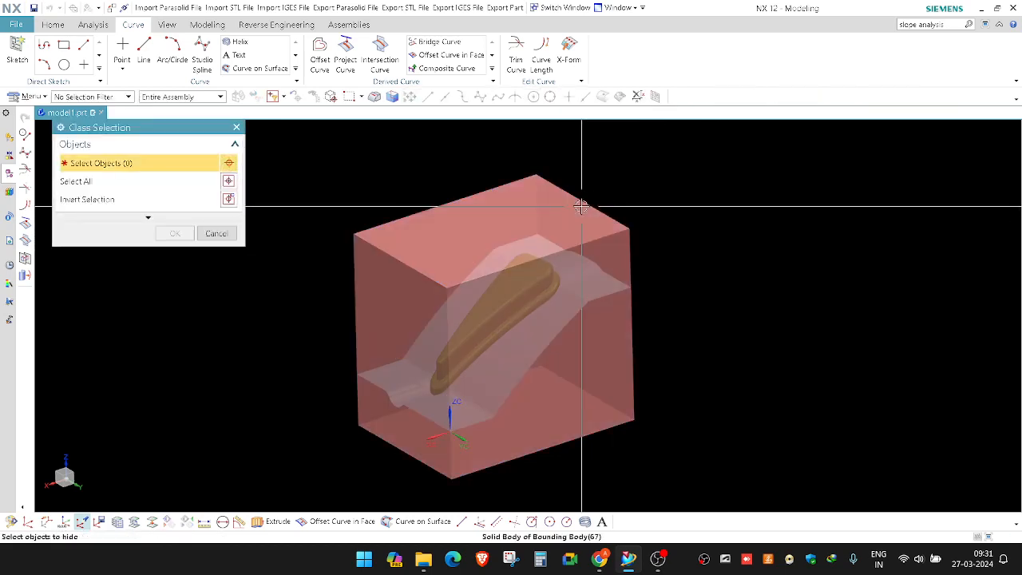
left_click(582, 207)
middle_click(674, 267)
Remove the top face from the transparent block around the boss.
middle_click_drag(679, 269, 664, 269, "shift")
key("u")
key("Escape")
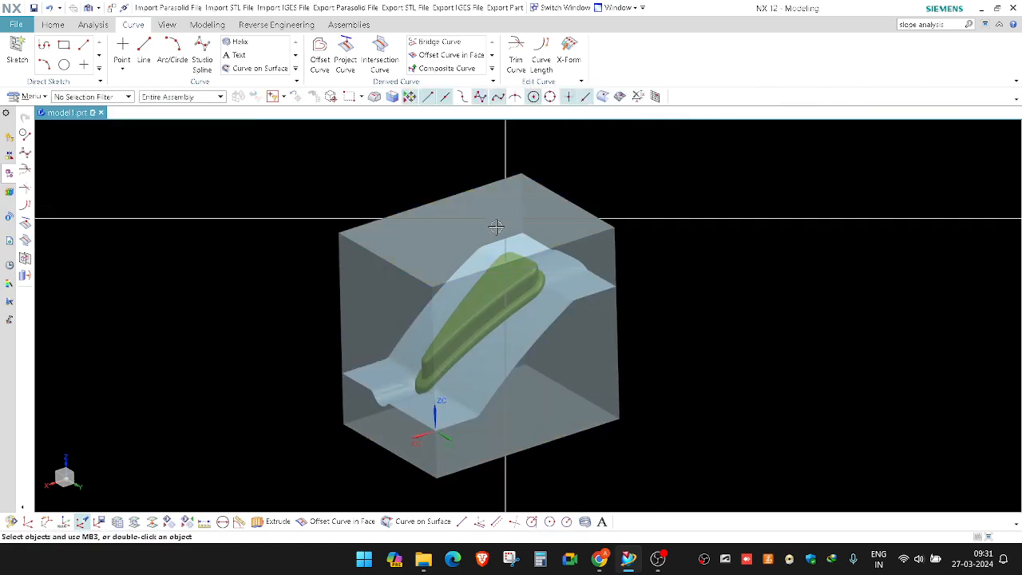
key("ctrl+shift+m")
left_click(490, 197)
middle_click(490, 197)
double_click(66, 285)
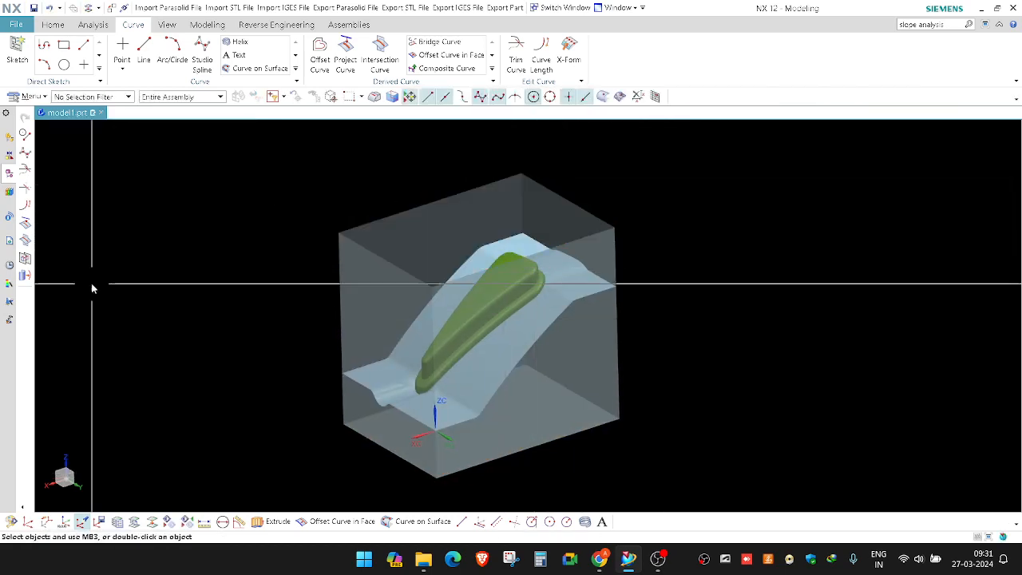
Trim the open-topped block with Trim Sheet, using the sheet body around the boss as the boundary.
key("t")
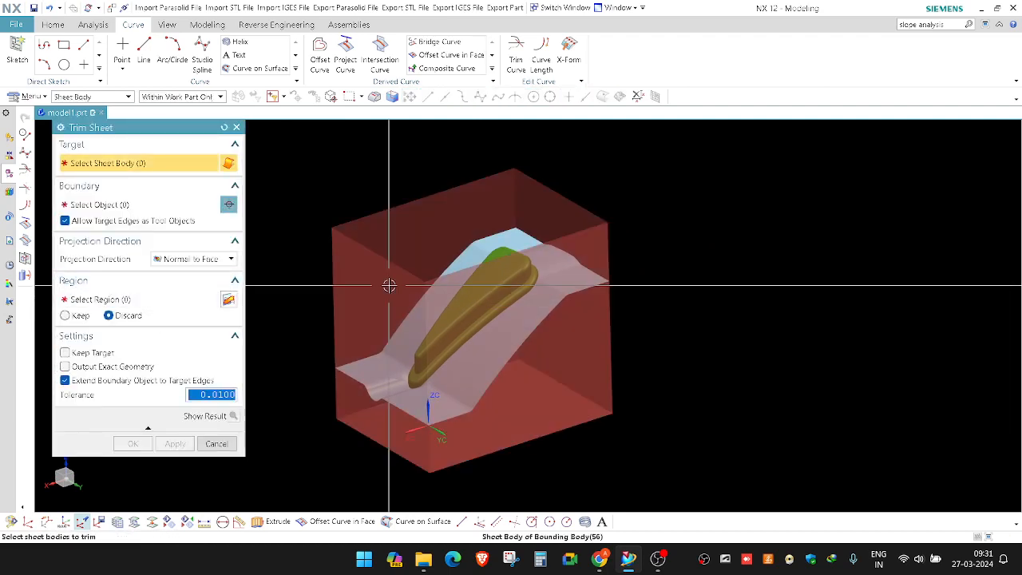
left_click(388, 285)
middle_click(460, 258)
scroll(470, 253, "up", 1)
left_click(494, 239)
middle_click(491, 237)
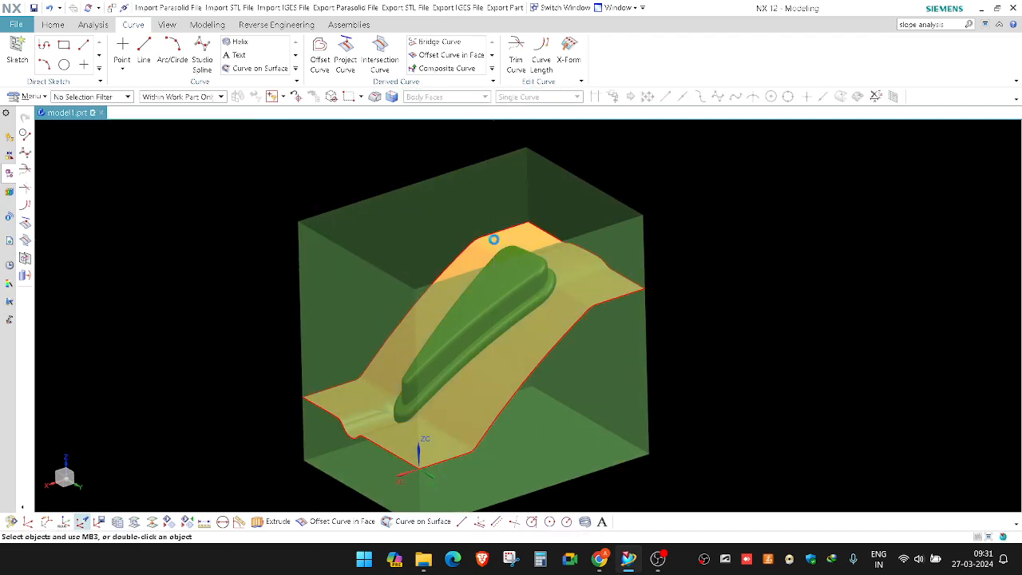
Sew the contoured sheet to the trimmed open-topped block, with body type Solid and tolerance 0.0100.
key("s")
left_click(567, 241)
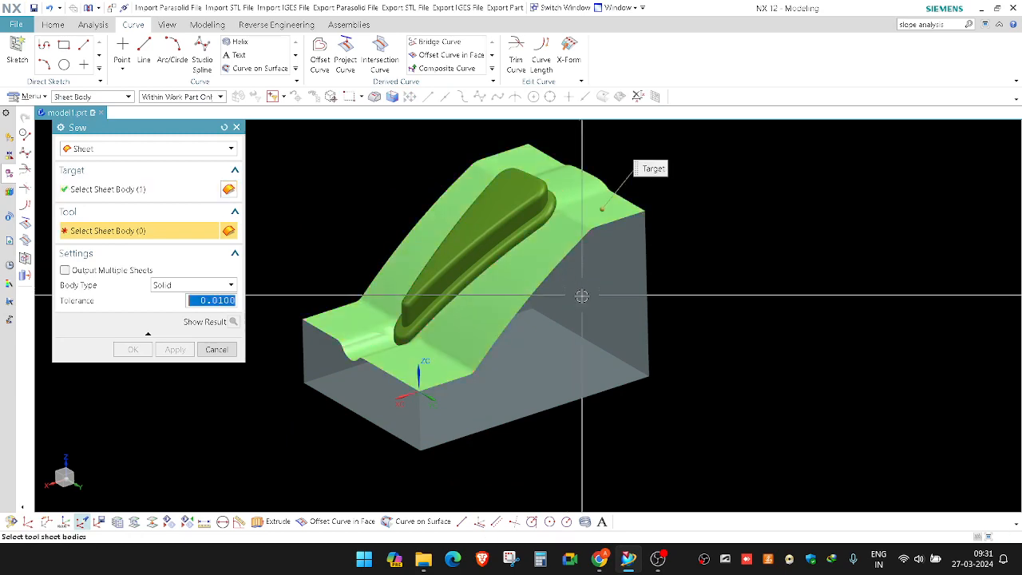
left_click(593, 316)
mouse_move(613, 363)
middle_mouse_down()
mouse_move(596, 355)
mouse_move(582, 315)
middle_mouse_up()
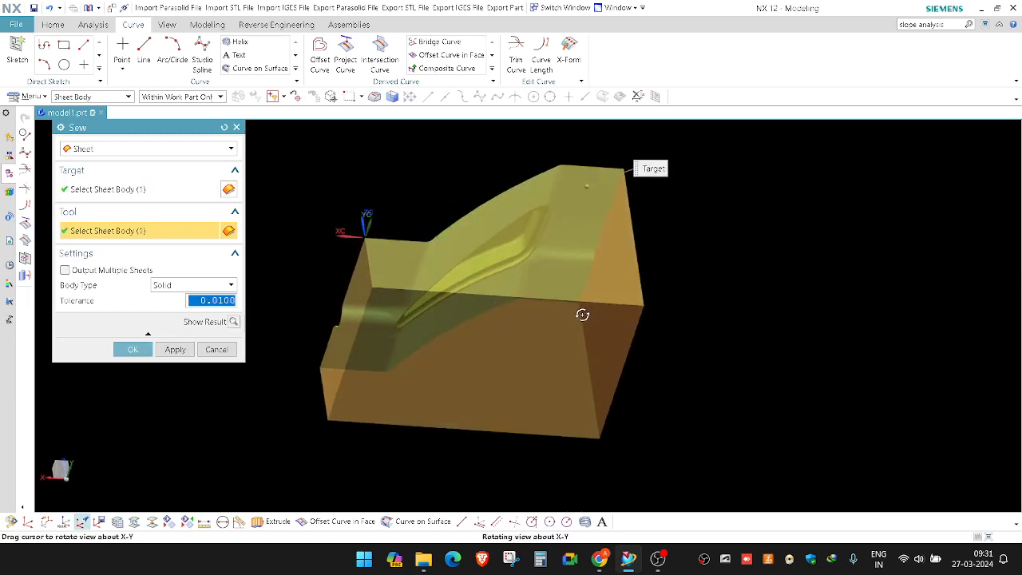
middle_click(520, 349)
middle_click_drag(535, 346, 543, 260)
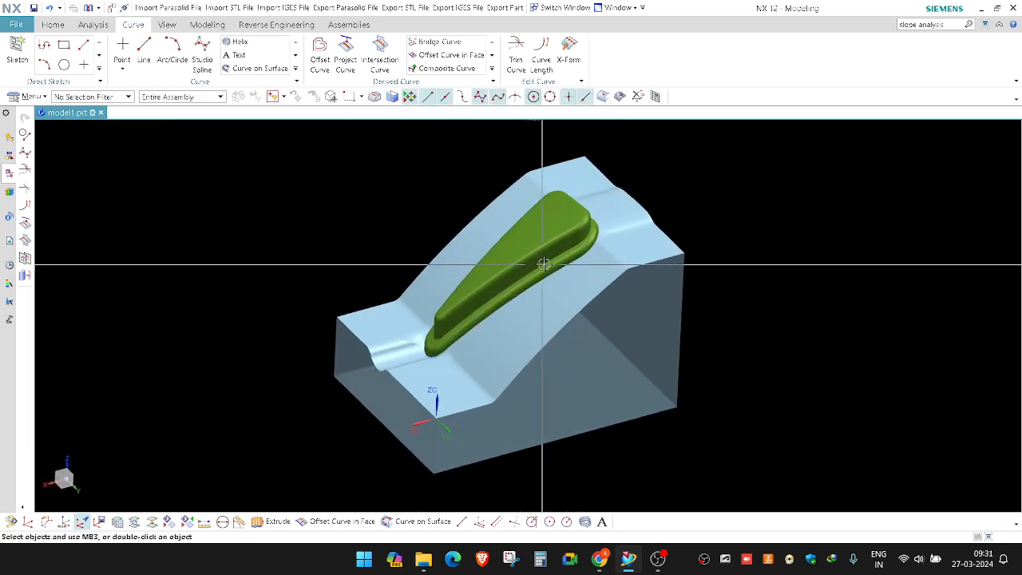
Hide every object except the green boss body.
scroll(565, 215, "down", 1)
key("ctrl+b")
left_click(563, 219)
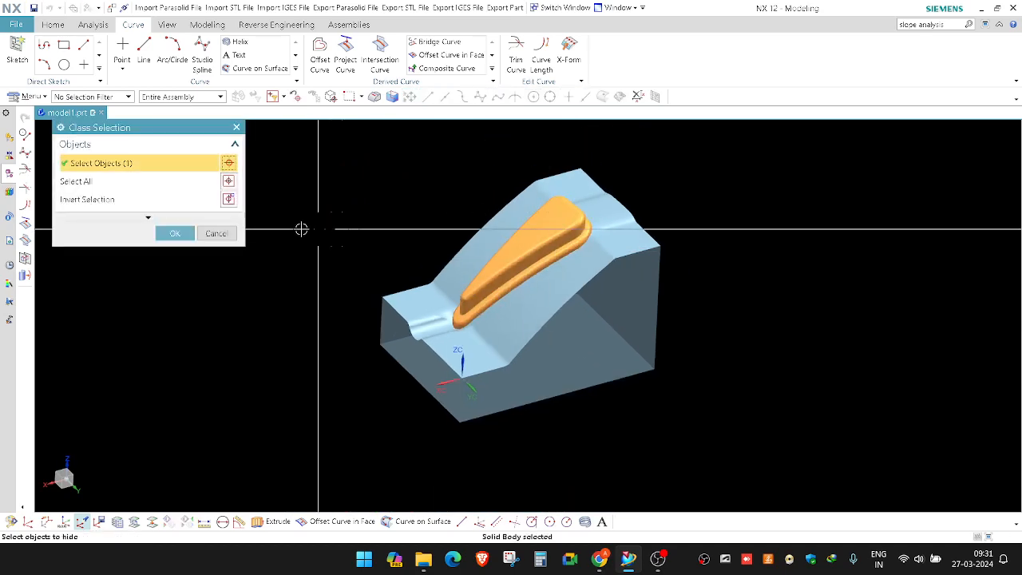
middle_click(225, 201)
middle_click_drag(496, 290, 458, 212)
scroll(397, 258, "up", 3)
Create a 0 mm Offset Surface from the tangent faces on the underside of the boss.
left_click(312, 228)
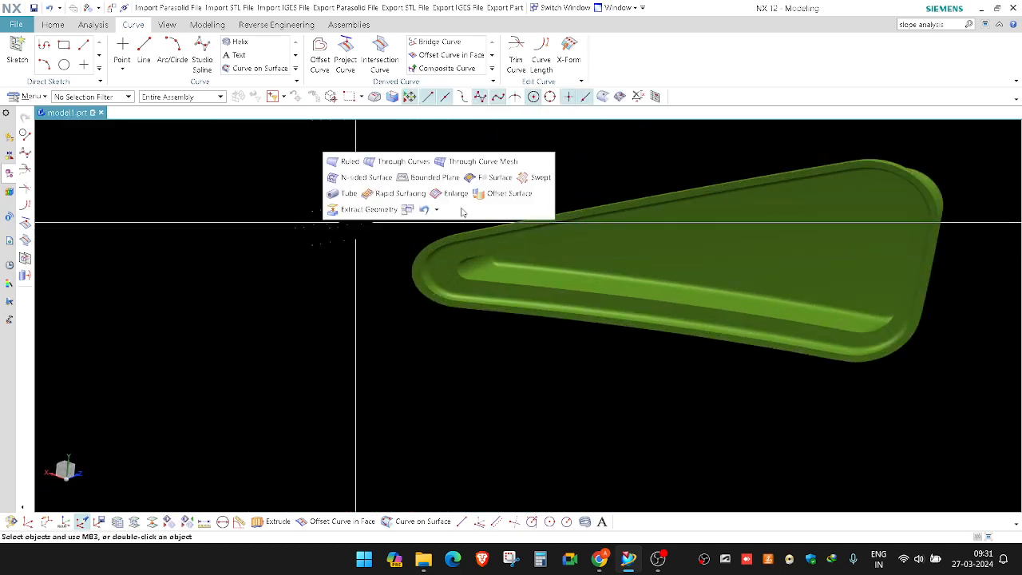
left_click(500, 196)
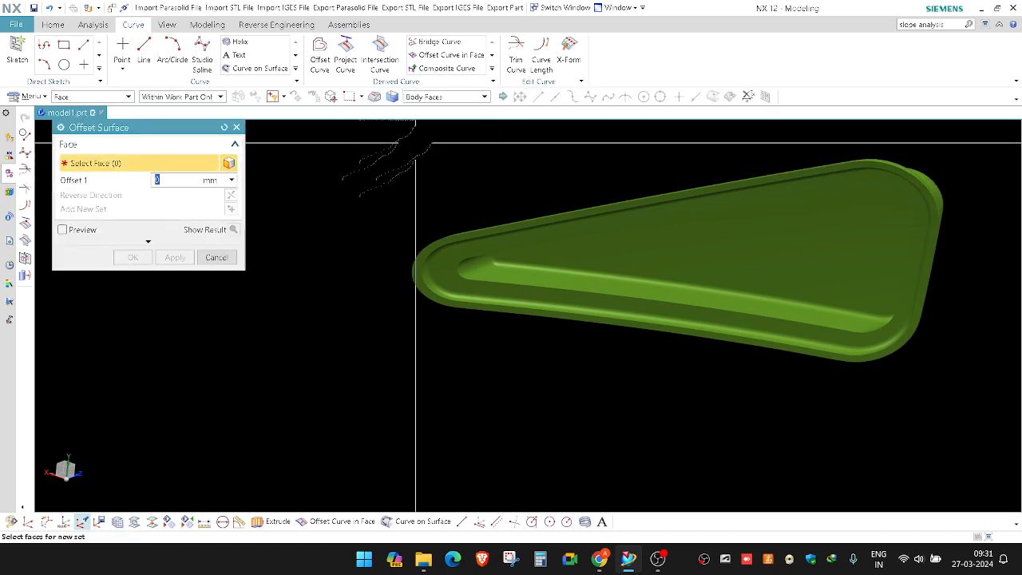
left_click(445, 96)
left_click(435, 118)
scroll(442, 238, "up", 2)
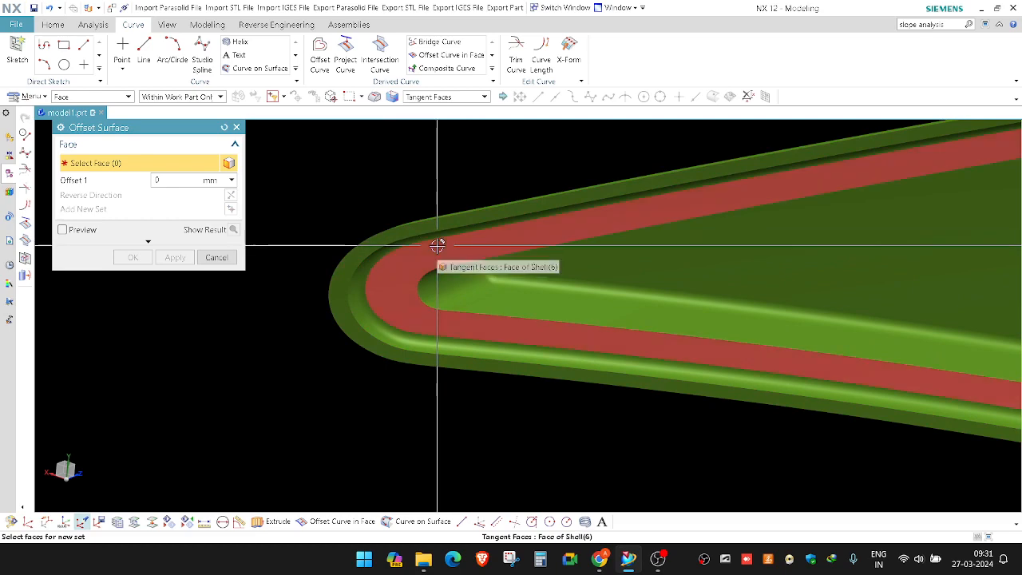
left_click(438, 245)
middle_click_drag(411, 251, 408, 212)
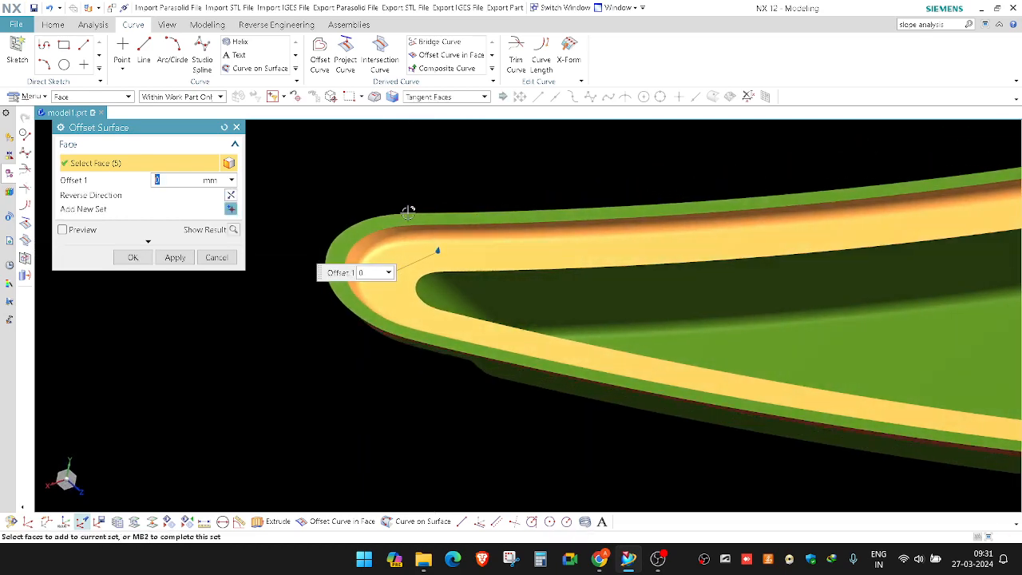
left_click(416, 217)
scroll(419, 224, "down", 3)
scroll(488, 259, "up", 2)
left_click(504, 262)
scroll(515, 260, "down", 3)
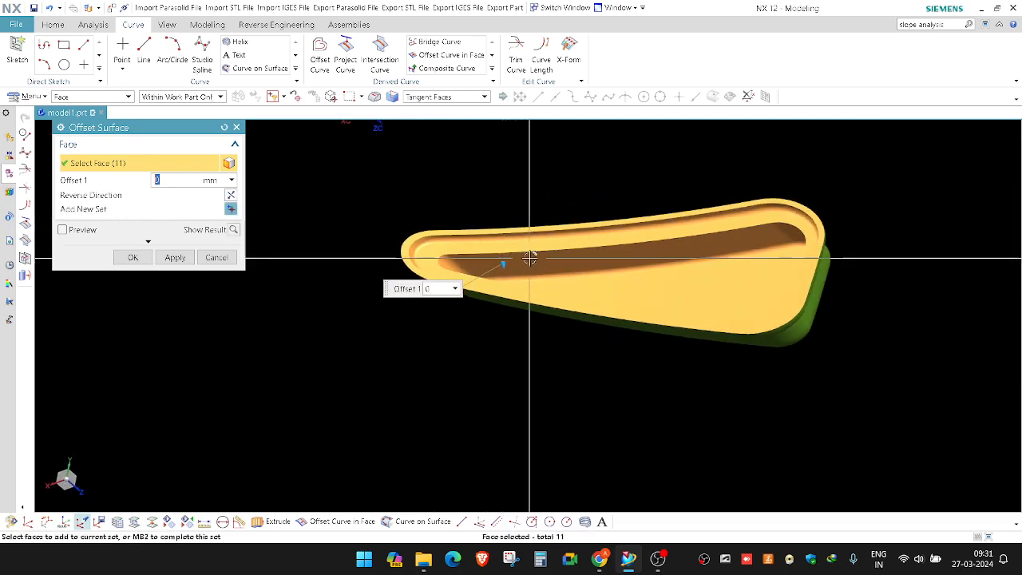
middle_click_drag(564, 256, 588, 372)
middle_click(591, 328)
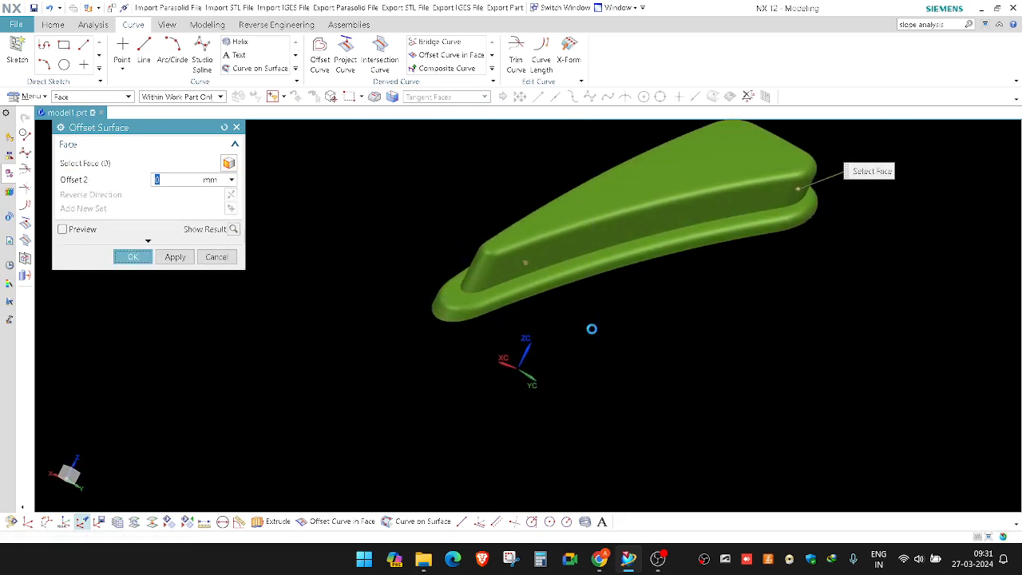
middle_click(578, 344)
Swap the shown and hidden objects and delete the two Mirror Geometry features together with their dependent effects.
scroll(572, 344, "down", 2)
key("ctrl+shift+b")
key("ctrl+b")
scroll(537, 289, "down", 2)
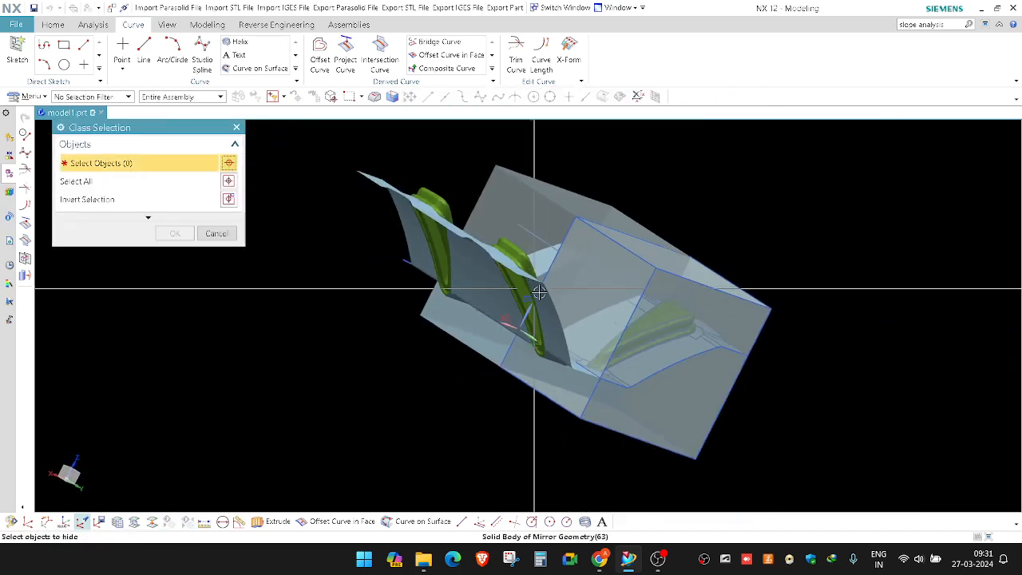
middle_click_drag(535, 289, 536, 350)
key("Escape")
left_click(8, 174)
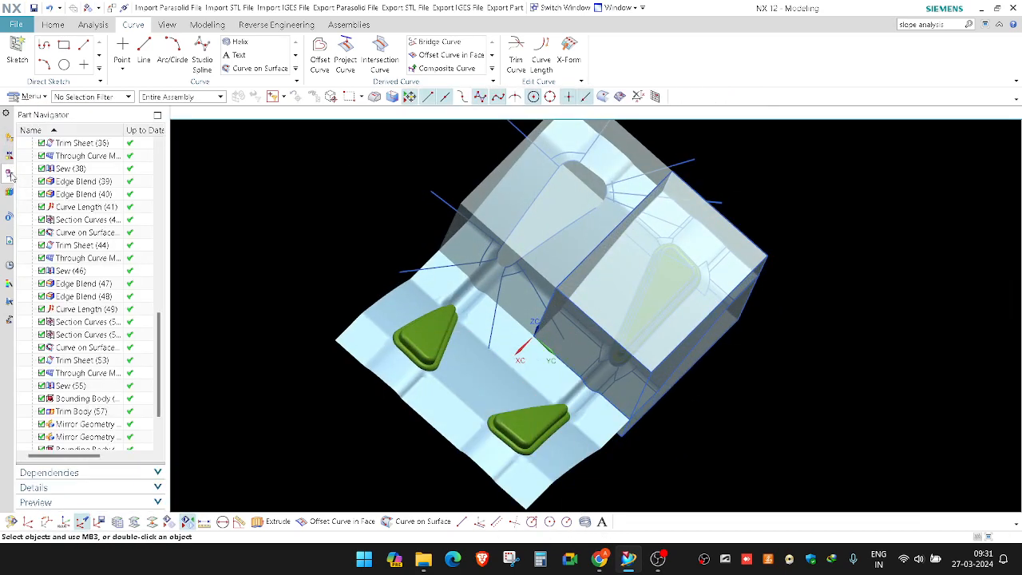
scroll(99, 366, "down", 2)
left_click(84, 360)
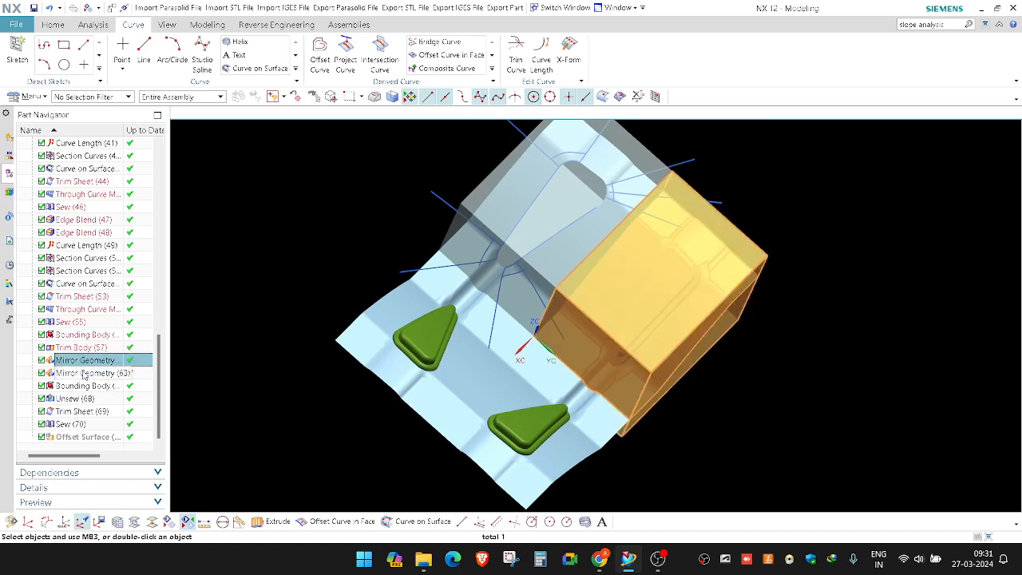
left_click(85, 373, "ctrl")
key("Delete")
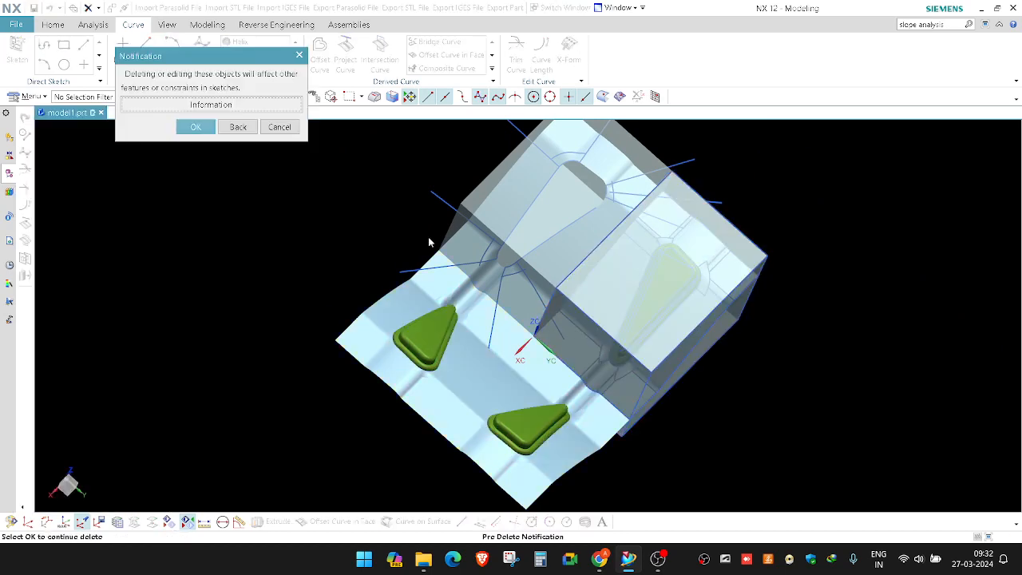
left_click(192, 128)
Bring the contoured block and boss back into view and hide the green boss body, leaving its offset surface shown.
middle_click_drag(289, 167, 437, 271)
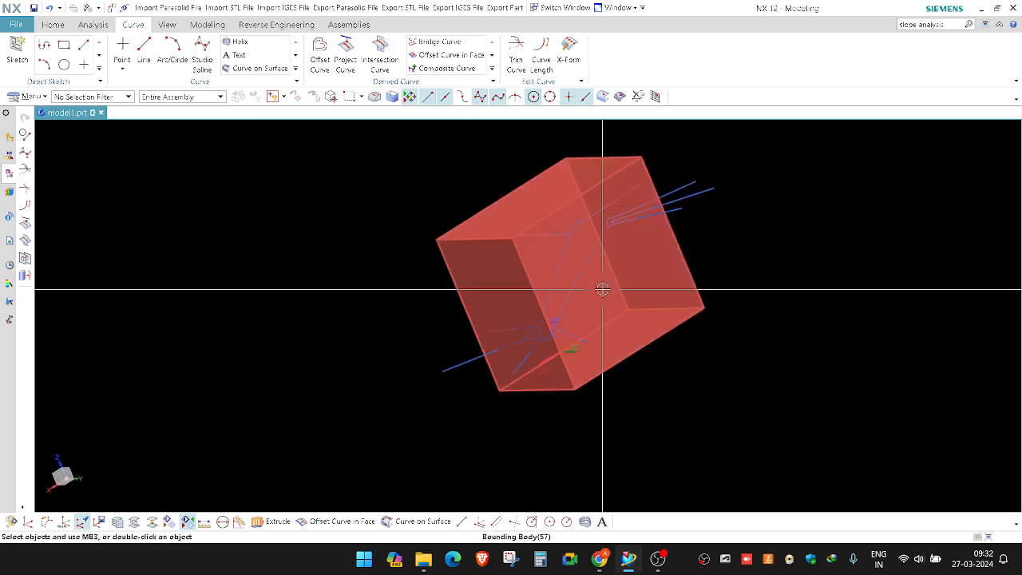
key("ctrl+b")
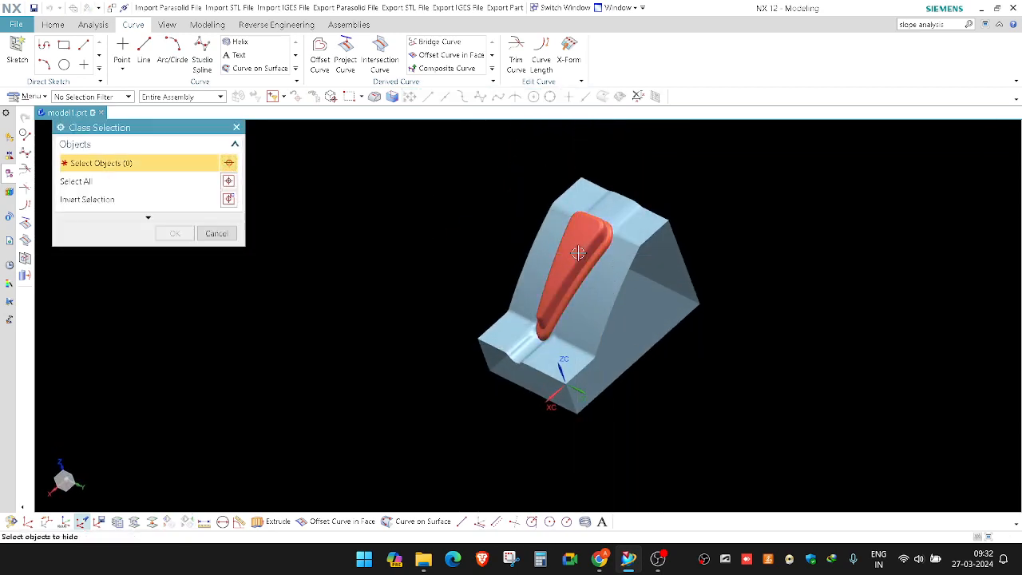
left_click(581, 254)
middle_click(595, 266)
scroll(591, 287, "up", 2)
mouse_move(582, 304)
middle_mouse_down()
mouse_move(582, 283)
mouse_move(589, 300)
middle_mouse_up()
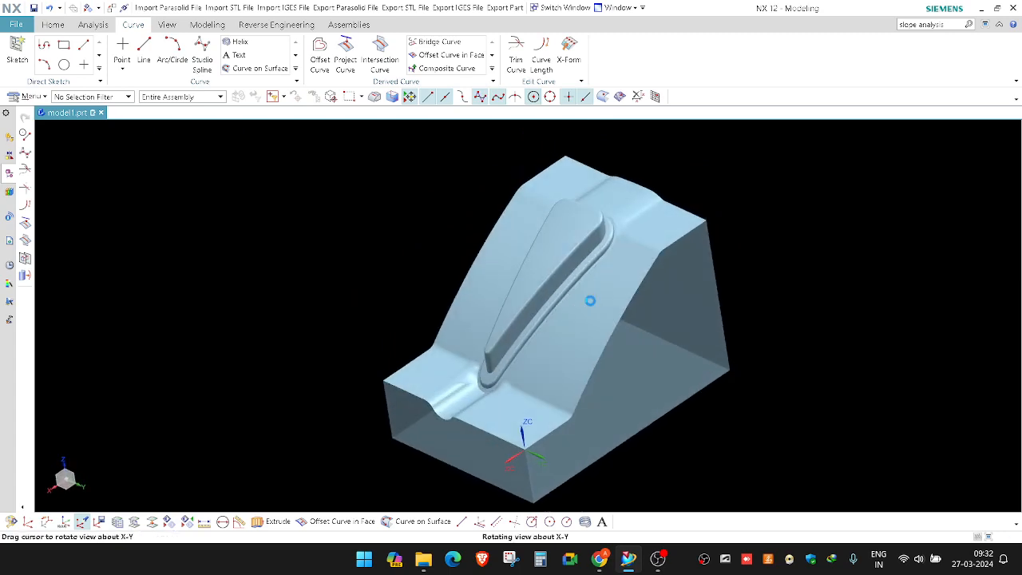
Sew the boss's offset surface to the contoured block, with body type Solid and tolerance 0.0100.
scroll(582, 296, "up", 1)
key("s")
left_click(616, 244)
left_click(598, 234)
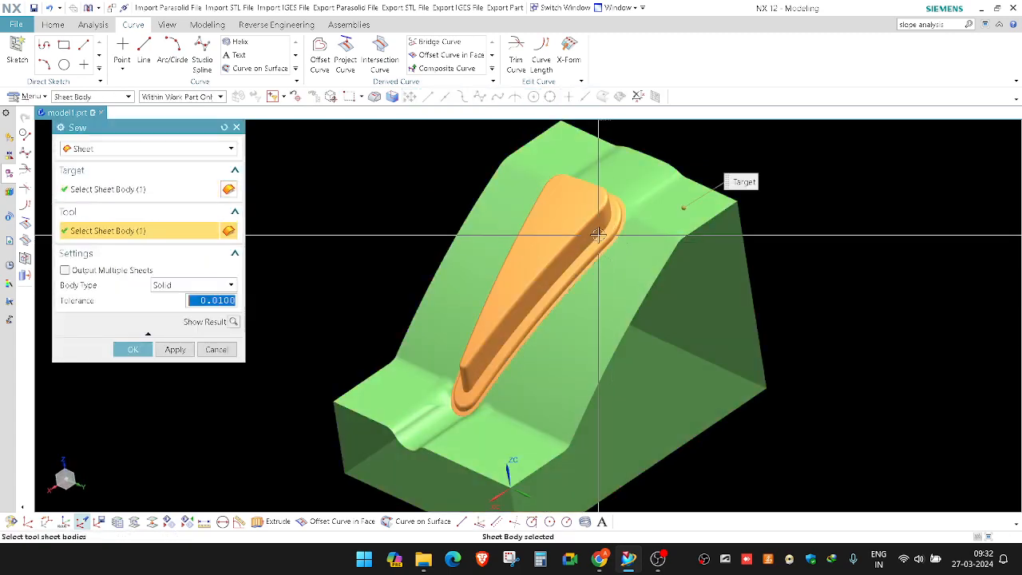
middle_click(598, 234)
Examine the sewn block around the boss outline, its narrow and wide ends, and the adjoining channels.
scroll(610, 291, "down", 3)
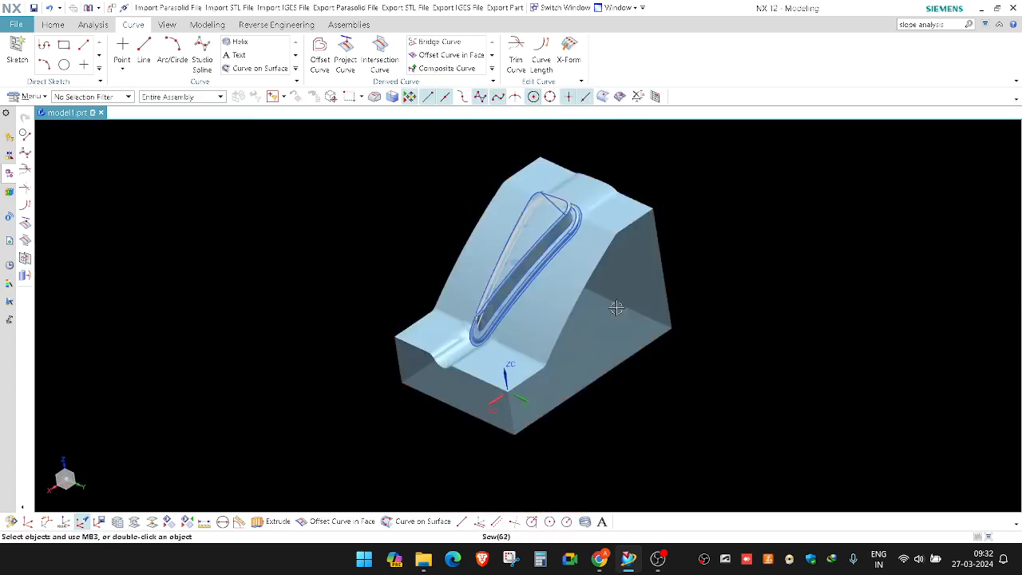
scroll(556, 343, "up", 3)
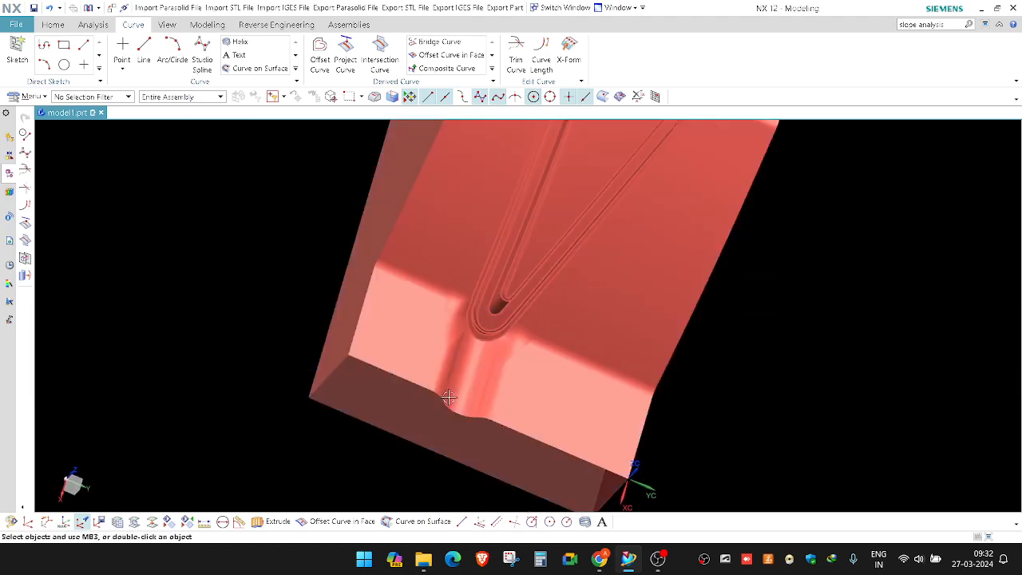
middle_click_drag(479, 359, 506, 391)
scroll(506, 406, "down", 3)
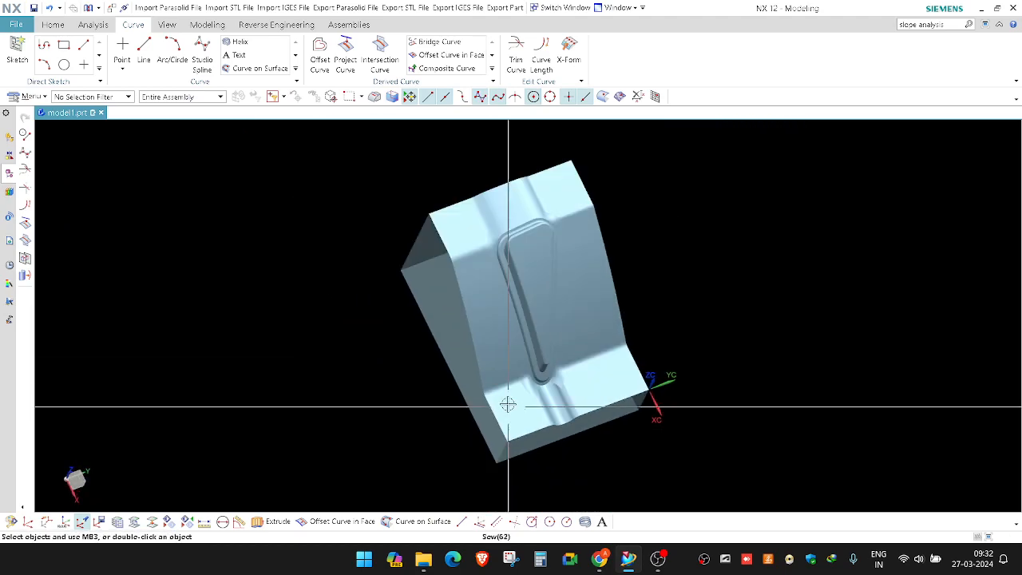
scroll(534, 247, "up", 4)
mouse_move(534, 248)
middle_mouse_down()
mouse_move(500, 241)
mouse_move(479, 266)
mouse_move(529, 256)
mouse_move(516, 237)
mouse_move(506, 251)
mouse_move(515, 255)
middle_mouse_up()
scroll(720, 285, "up", 4)
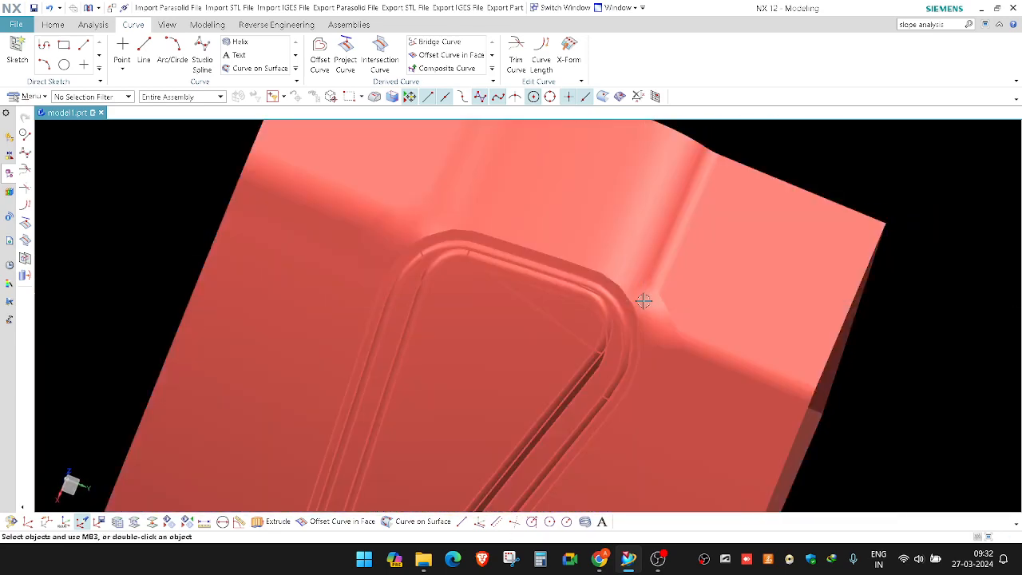
mouse_move(654, 266)
middle_mouse_down()
mouse_move(654, 292)
mouse_move(648, 287)
mouse_move(667, 282)
mouse_move(657, 283)
middle_mouse_up()
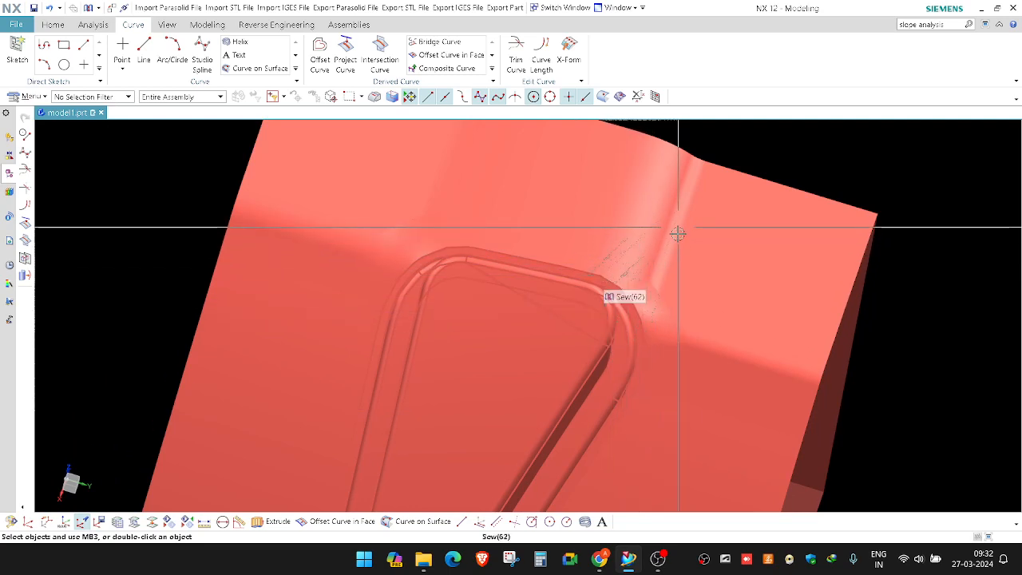
Check the hidden bounding block, boss and curves by swapping visibility, and return to the sewn block.
scroll(672, 327, "down", 5)
key("ctrl+shift+b")
middle_click_drag(552, 229, 547, 241)
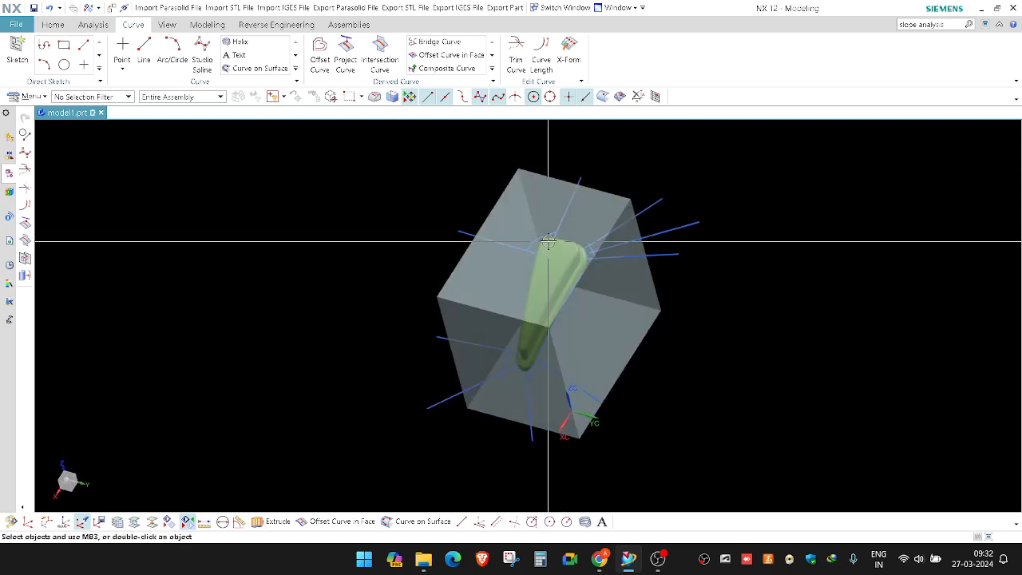
key("ctrl+shift+b")
scroll(598, 296, "up", 2)
mouse_move(597, 295)
middle_mouse_down()
mouse_move(583, 258)
mouse_move(556, 284)
middle_mouse_up()
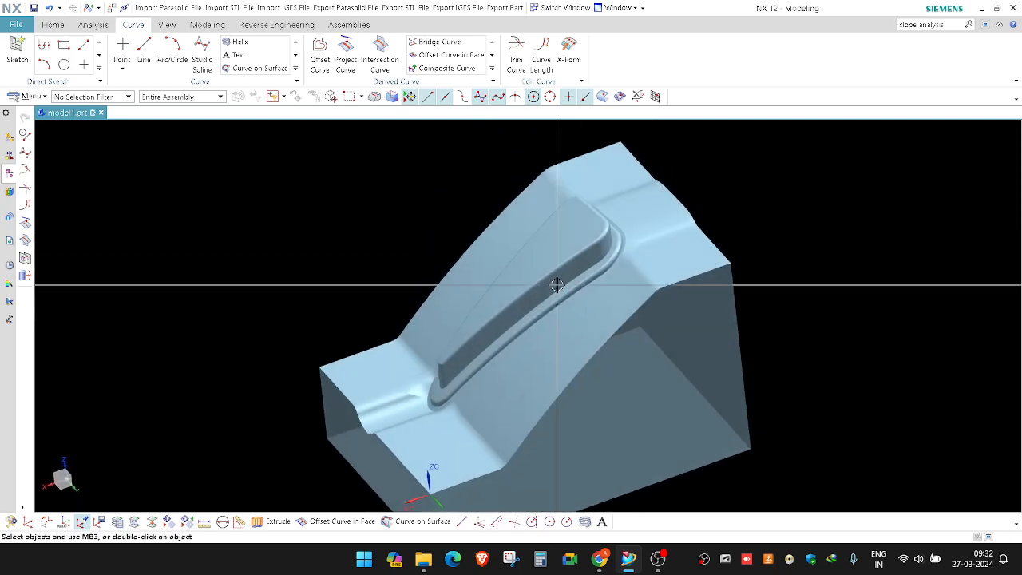
Make the sewn block opaque by setting its shaded display translucency to 0.
scroll(558, 284, "down", 2)
key("ctrl+j")
left_click(570, 322)
middle_click(570, 322)
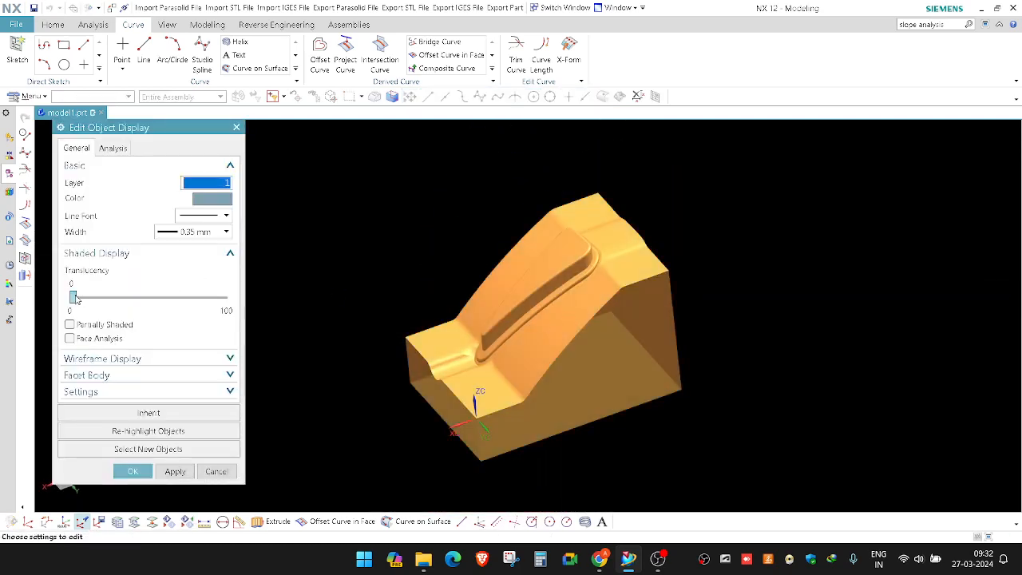
left_click_drag(75, 298, 79, 297)
middle_click(433, 250)
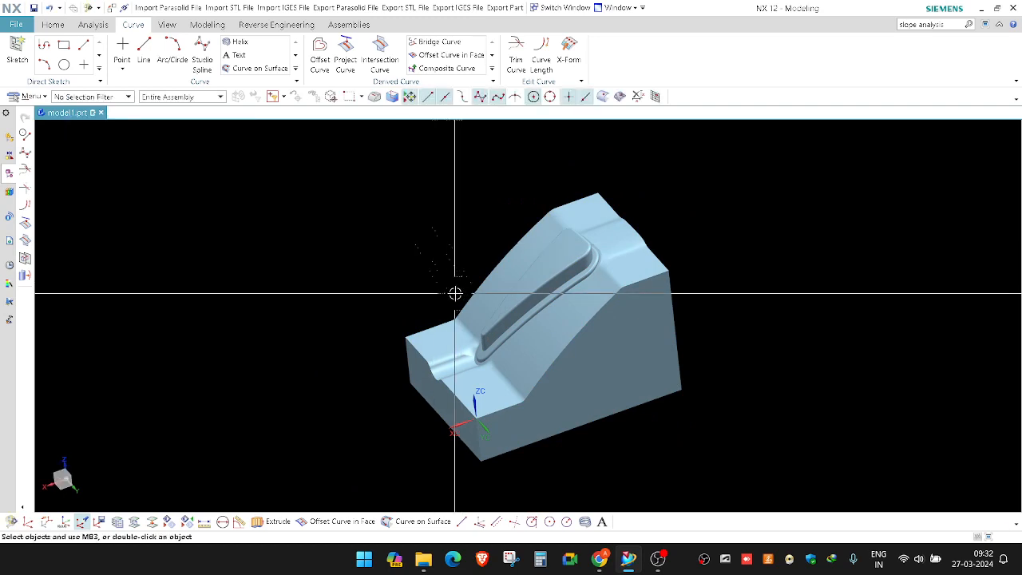
Show the transparent bounding block and the green boss together with the sewn block, keeping the construction curves hidden.
key("ctrl+shift+b")
key("ctrl+b")
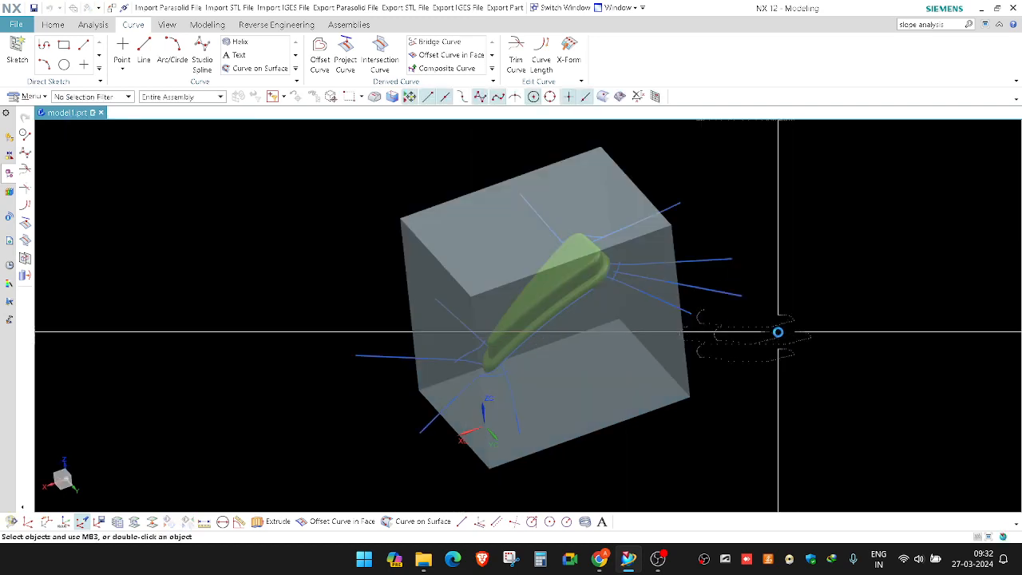
left_click(474, 273)
middle_click(474, 273)
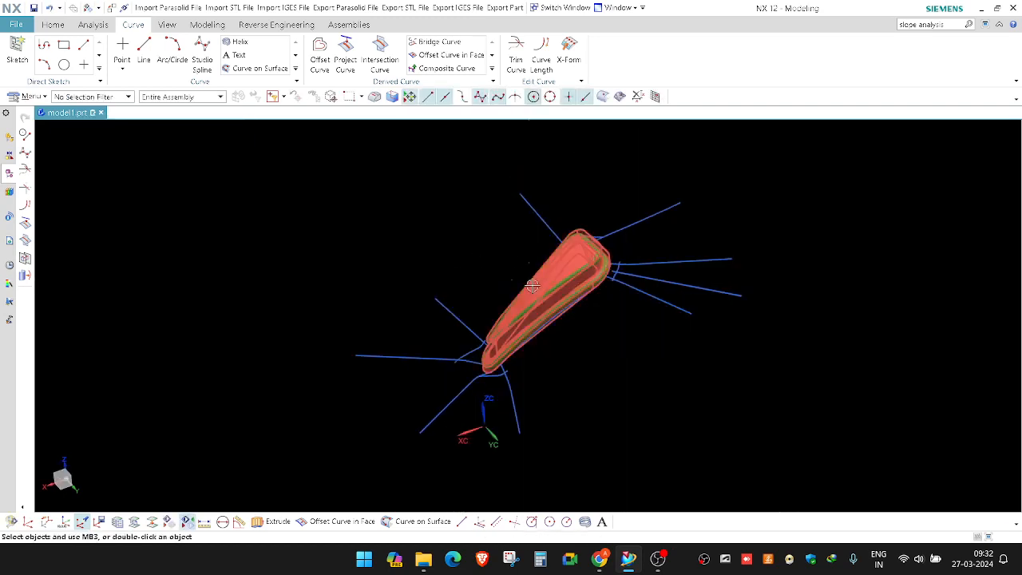
key("ctrl+b")
left_click(566, 277)
middle_click(570, 285)
key("ctrl+shift+b")
middle_click_drag(573, 290, 661, 334)
Subtract the sewn block and the boss from the transparent bounding block with Keep Tool enabled and tolerance 0.0100.
left_click(55, 25)
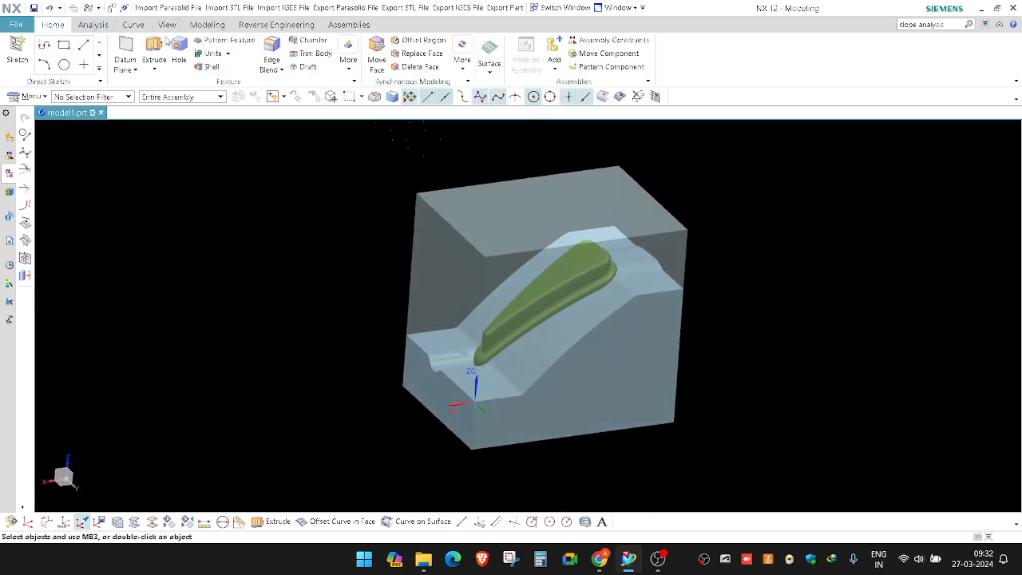
left_click(207, 55)
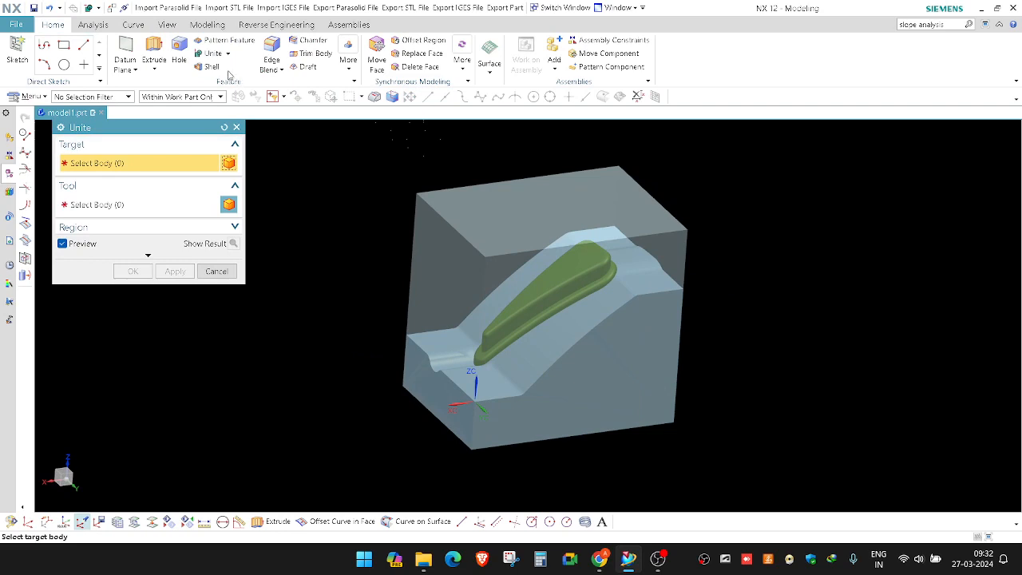
key("Escape")
left_click(223, 81)
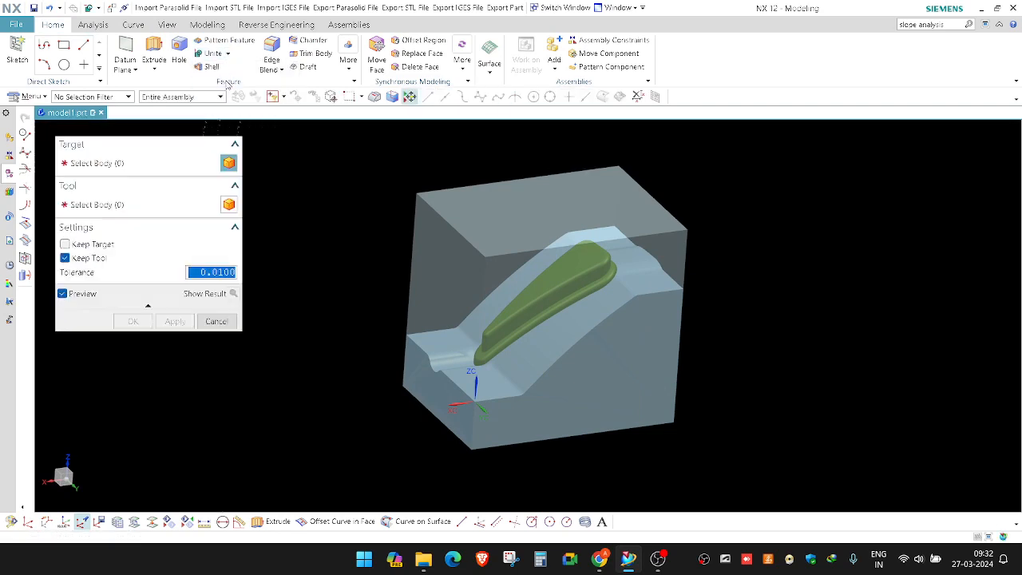
left_click(552, 210)
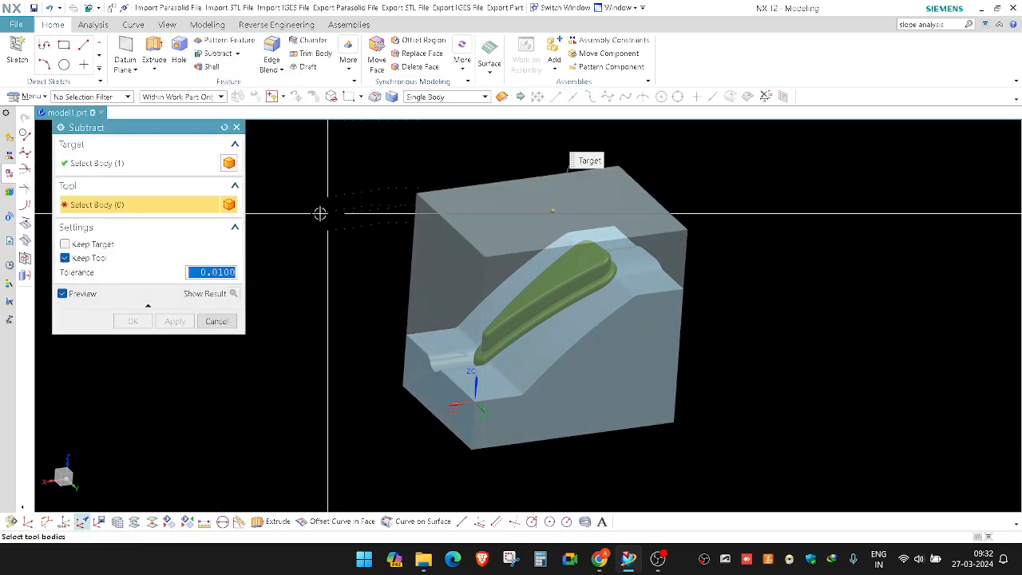
left_click(579, 275)
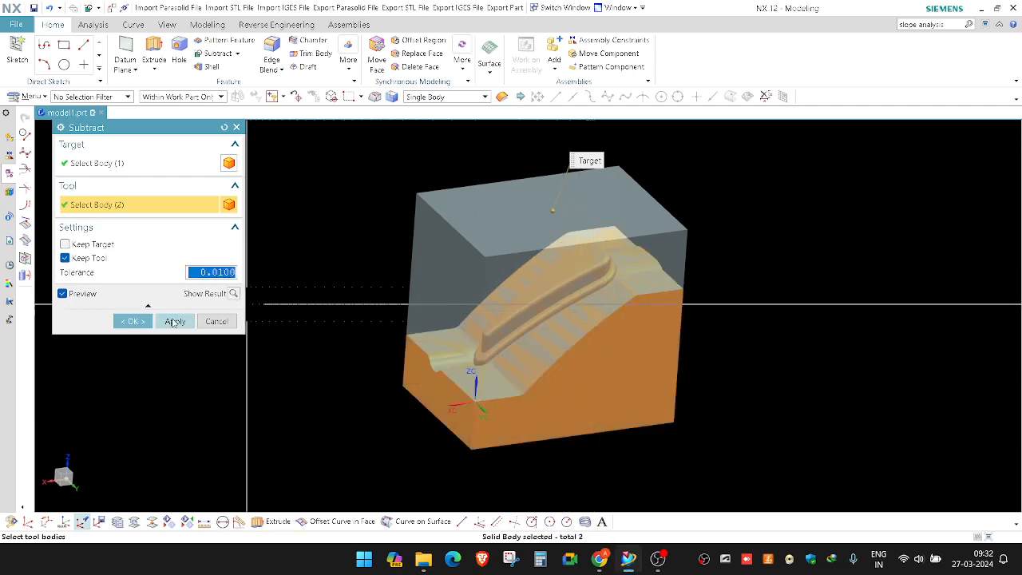
left_click(132, 321)
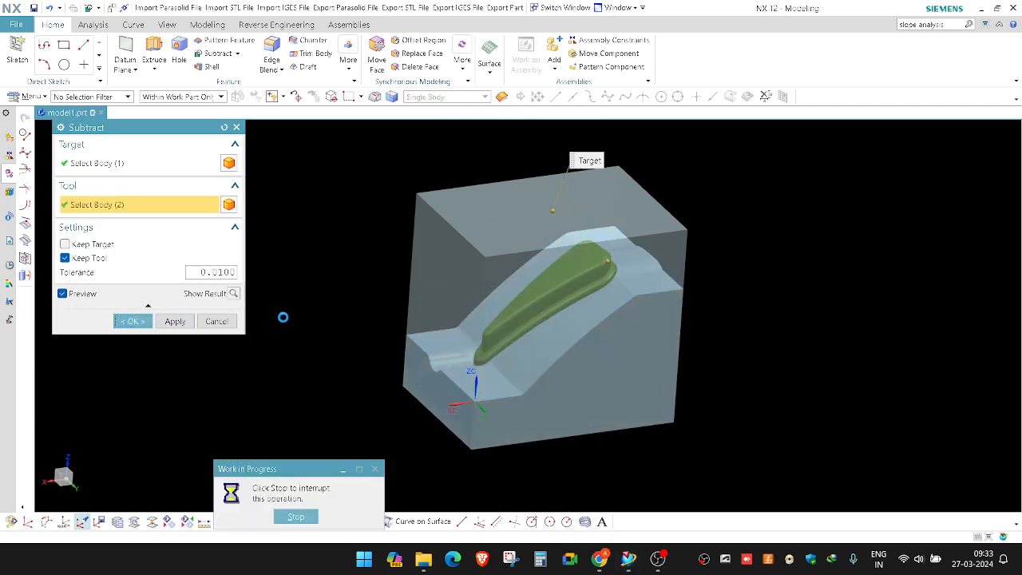
Make the upper bounding block opaque by setting its shaded display translucency to 0.
key("ctrl+j")
left_click(502, 230)
middle_click(502, 230)
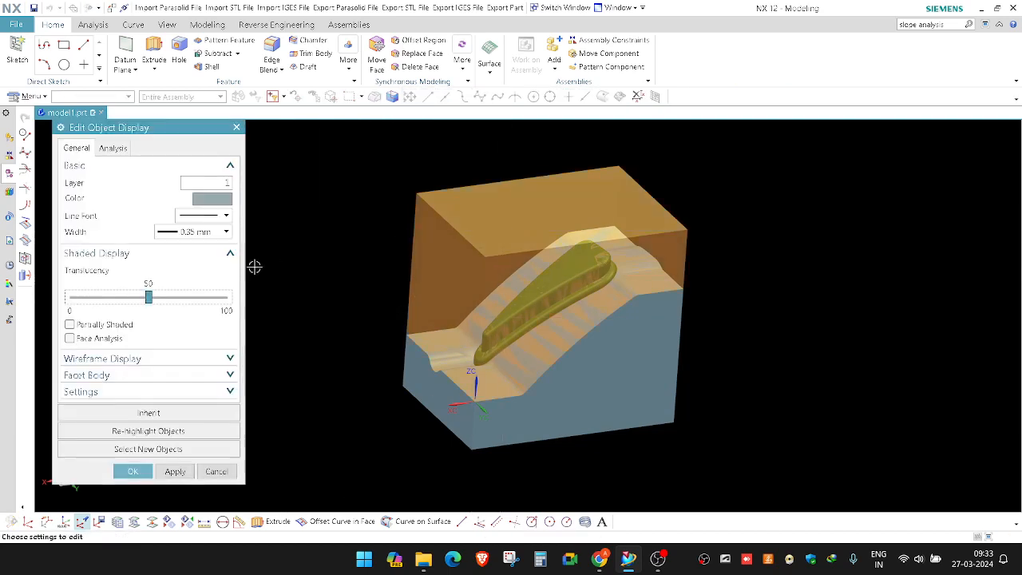
left_click_drag(149, 301, 71, 299)
middle_click(70, 300)
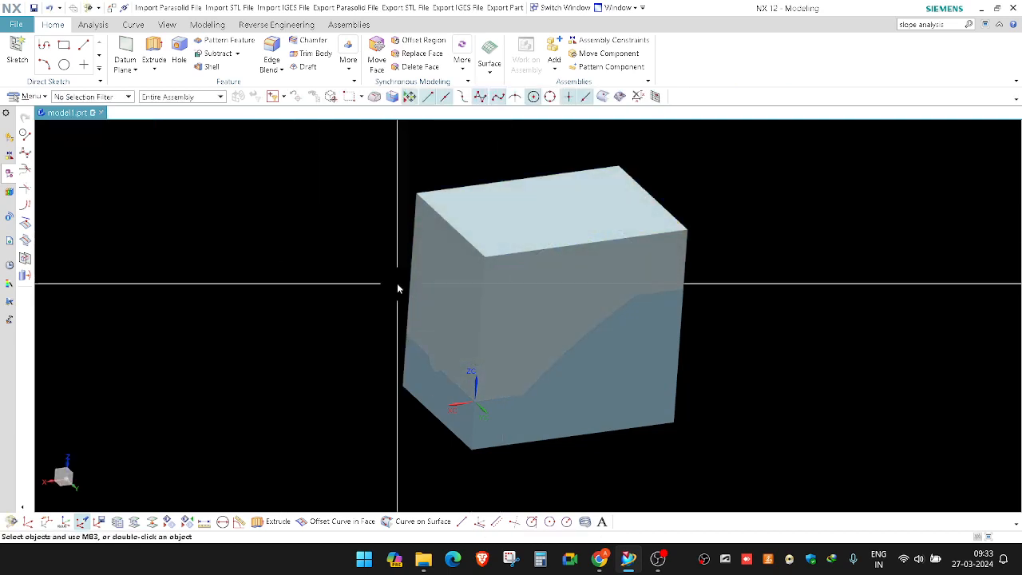
Move the work coordinate system origin to the midpoint of the block's top edge, above the stepped parting profile.
middle_click_drag(336, 322, 575, 201)
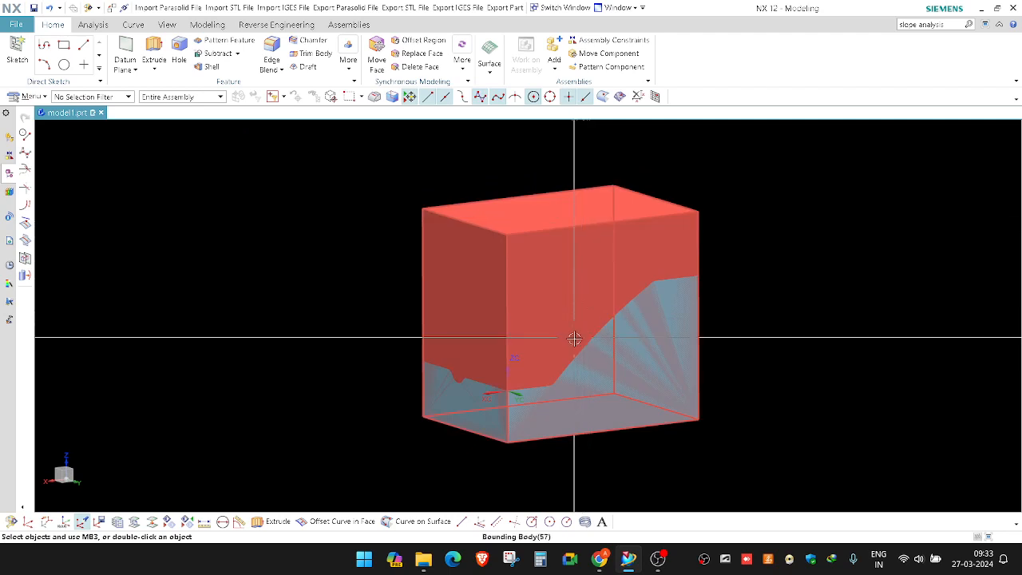
left_click(29, 522)
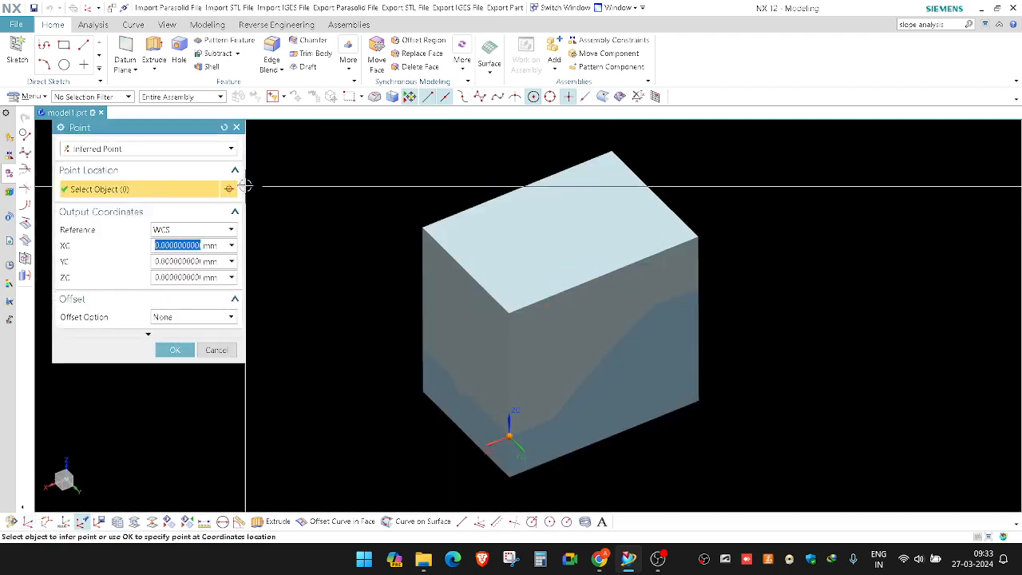
left_click(603, 275)
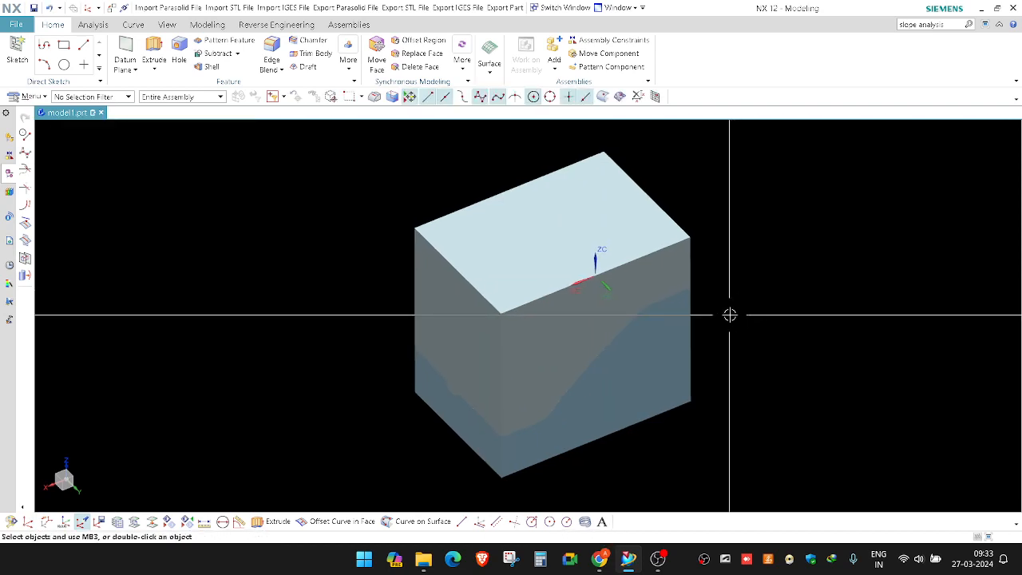
Examine the fit between the boss and both blocks in a one-plane section through X, with the cap coloured by Body Color.
key("ctrl+h")
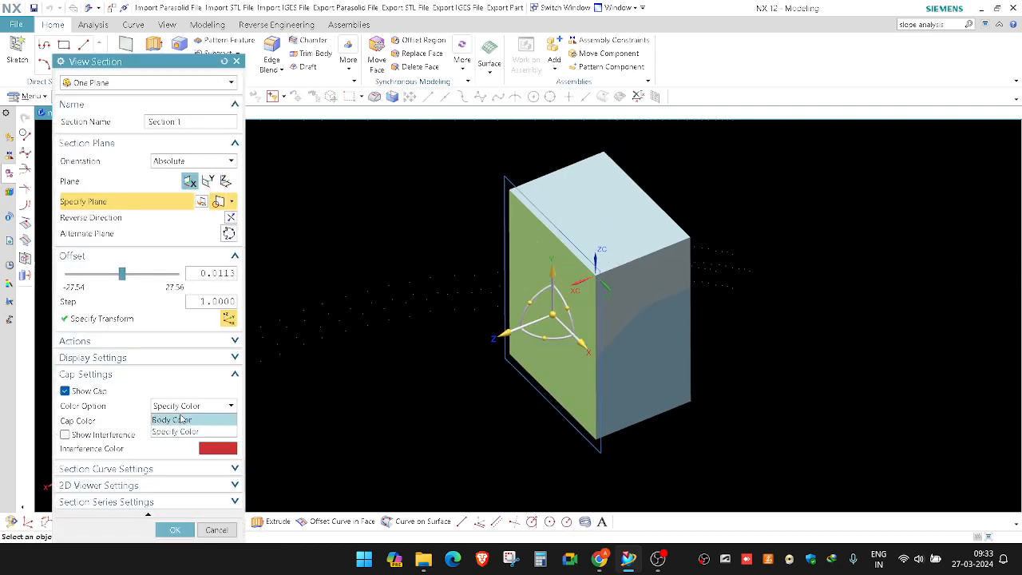
left_click(181, 419)
scroll(469, 279, "up", 3)
middle_click_drag(477, 277, 511, 242)
key("F8")
scroll(509, 312, "up", 3)
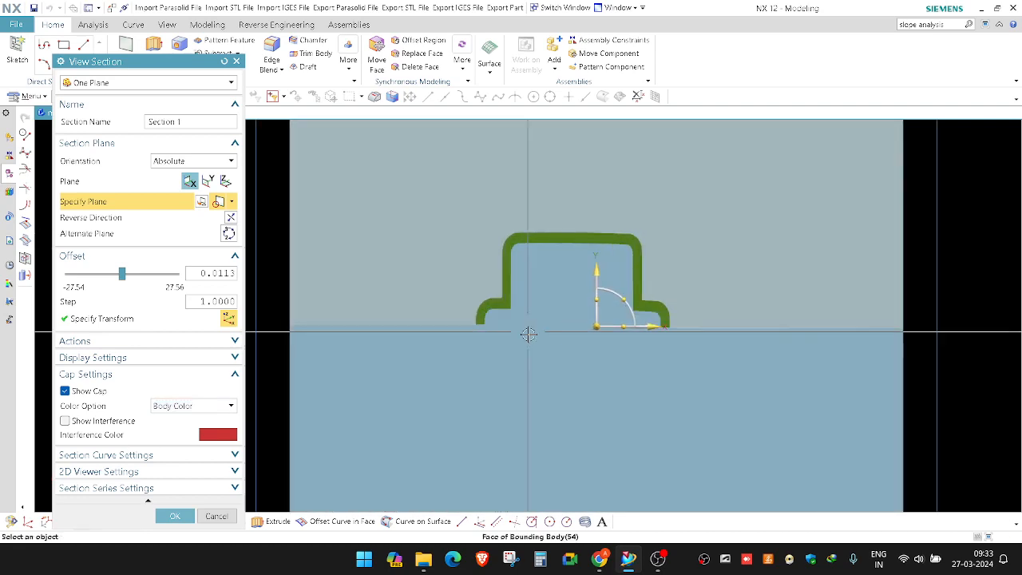
scroll(545, 293, "down", 5)
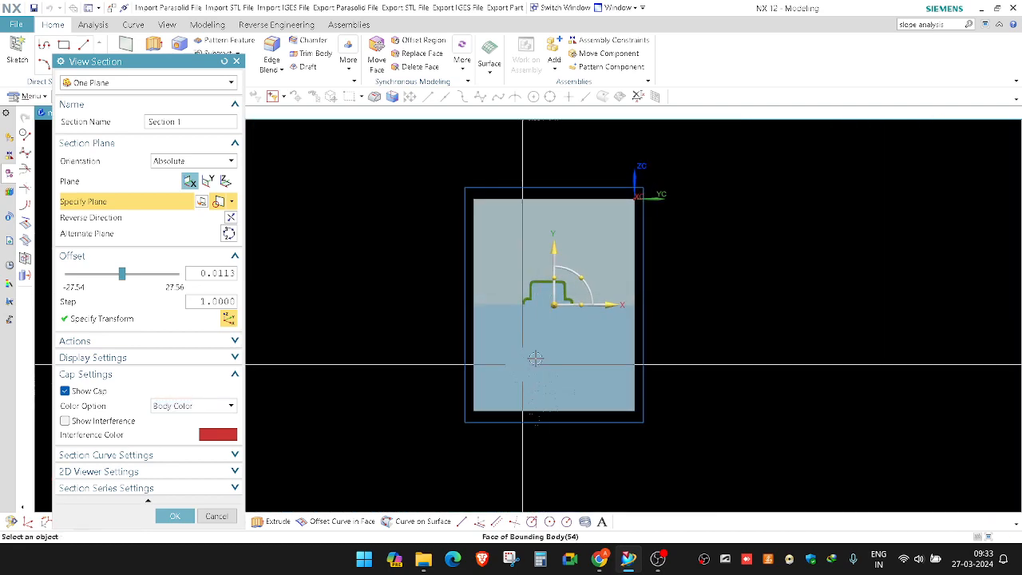
scroll(519, 332, "up", 3)
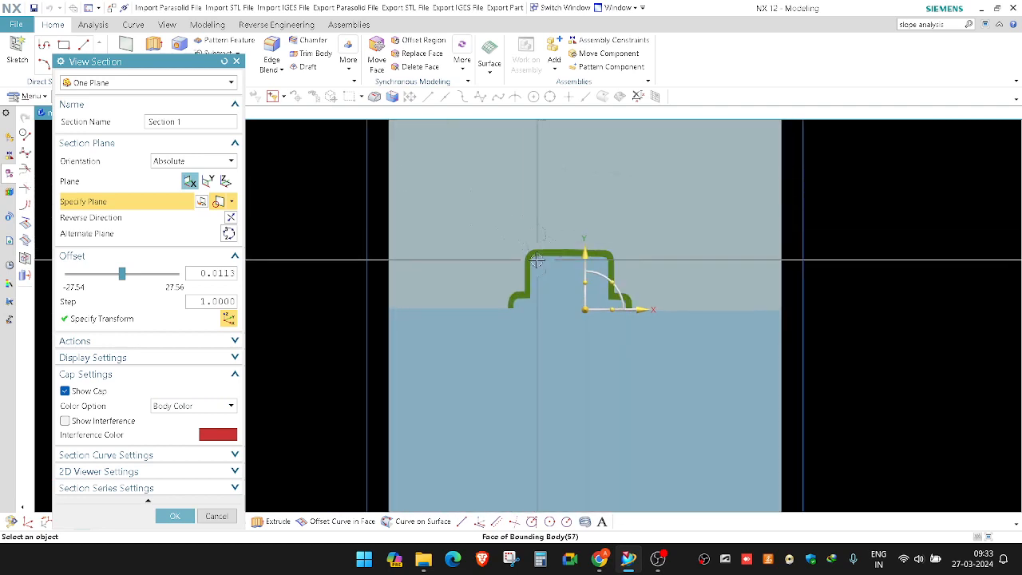
scroll(506, 319, "up", 4)
scroll(506, 323, "down", 1)
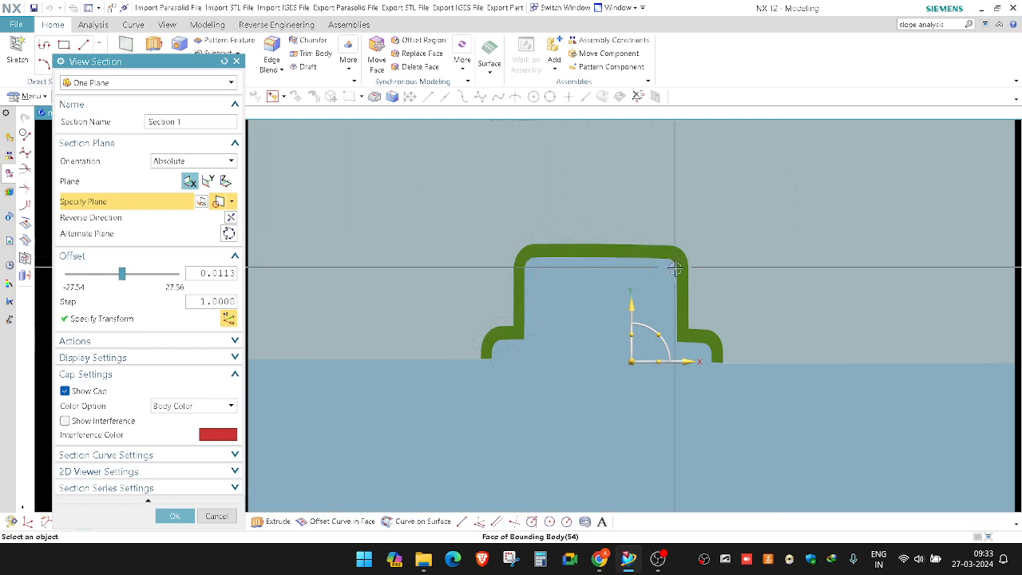
scroll(551, 280, "down", 6)
key("Escape")
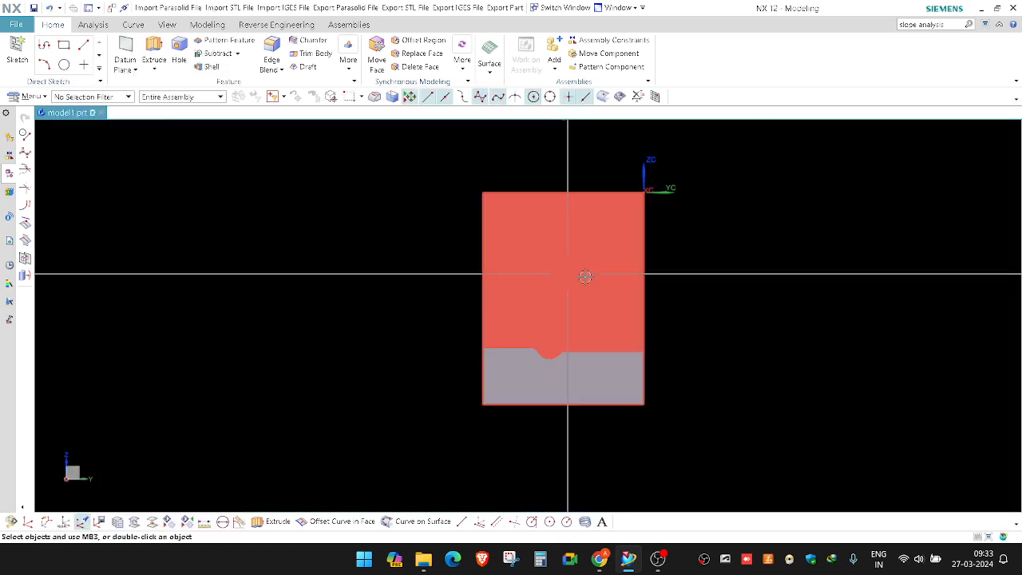
Mirror the three solid bodies about the upper block's side face that carries the stepped parting profile.
middle_click_drag(606, 317, 659, 343)
key("m")
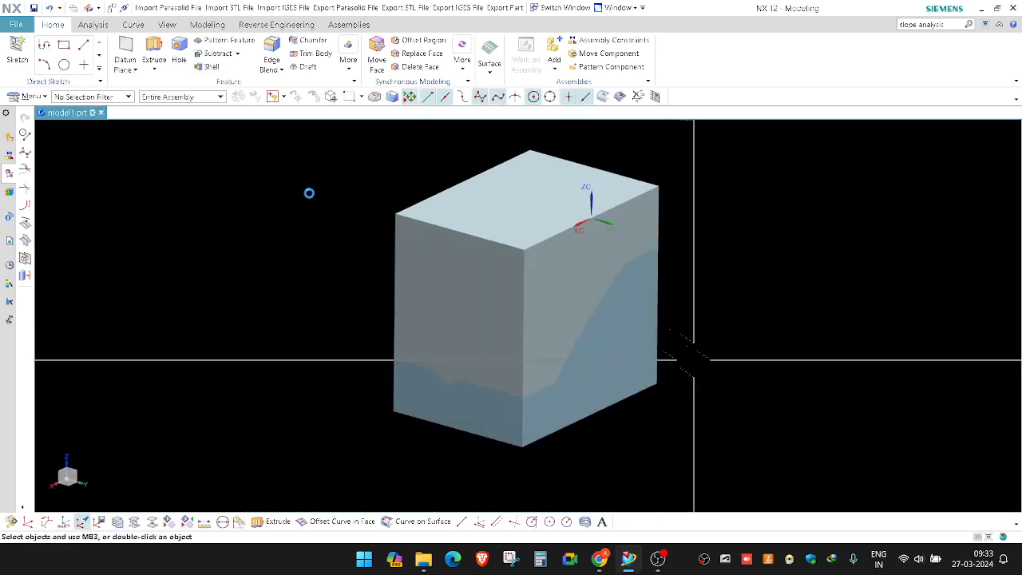
left_click_drag(123, 65, 131, 170)
left_click(89, 97)
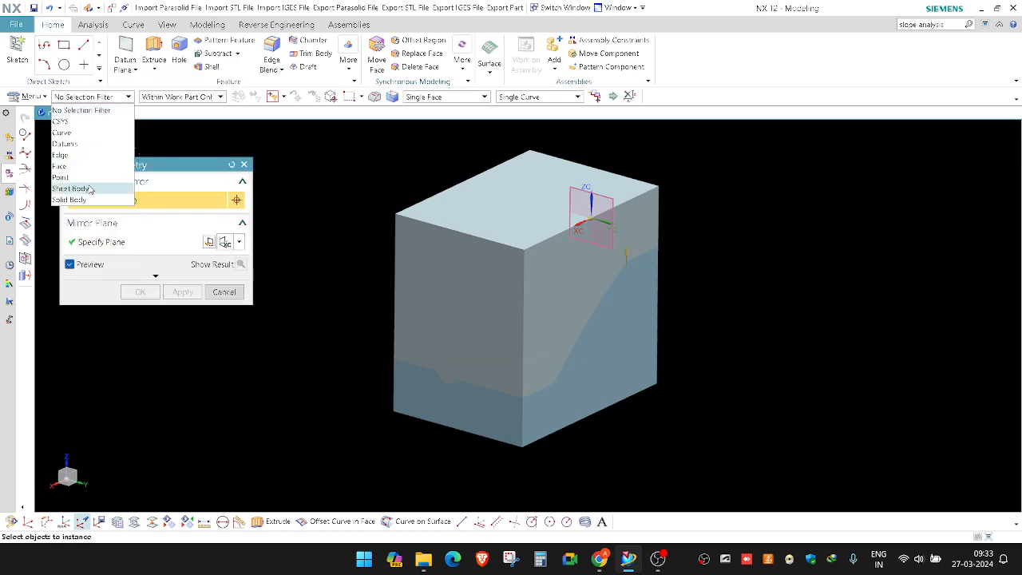
left_click(87, 202)
key("ctrl+a")
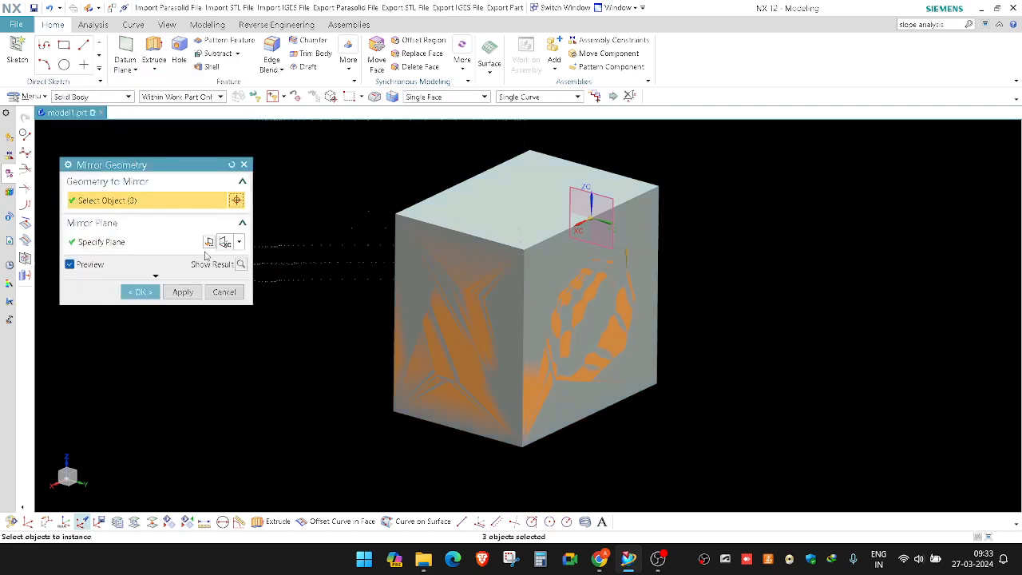
left_click(239, 242)
left_click(228, 268)
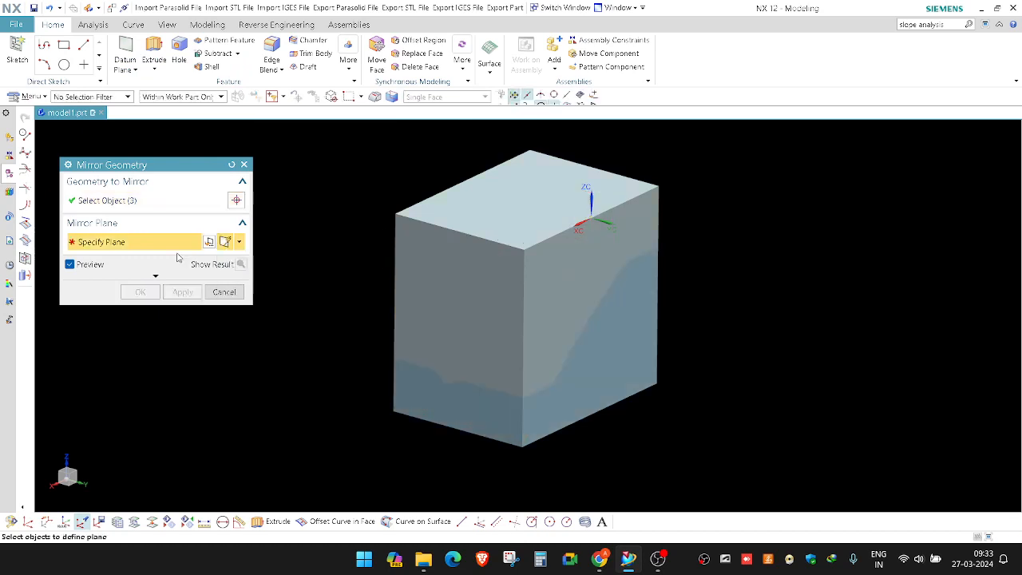
left_click(562, 279)
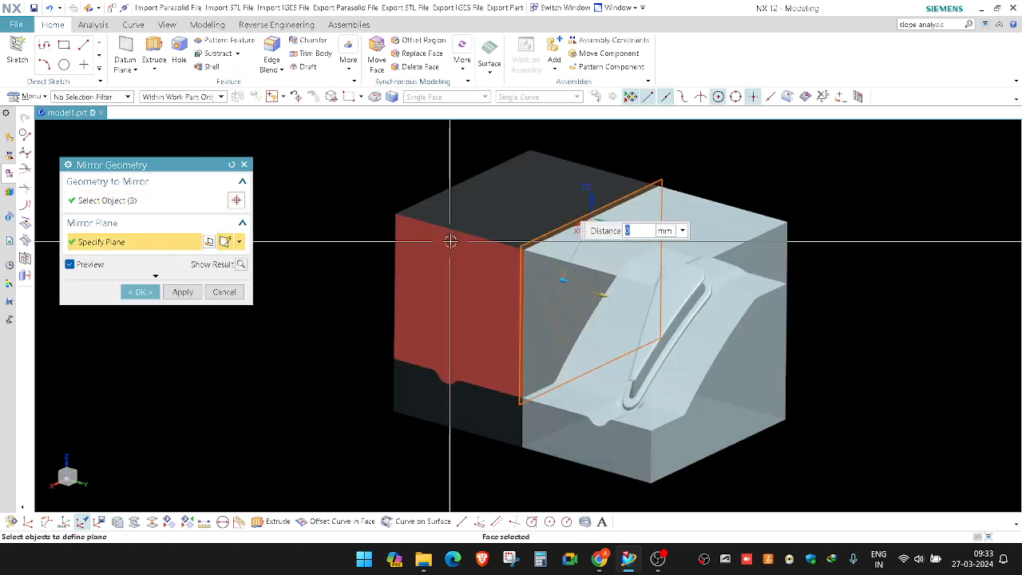
middle_click(370, 234)
Mirror all six solid bodies about the adjacent side face to complete the four-part layout.
middle_click_drag(371, 234, 604, 297)
key("F4")
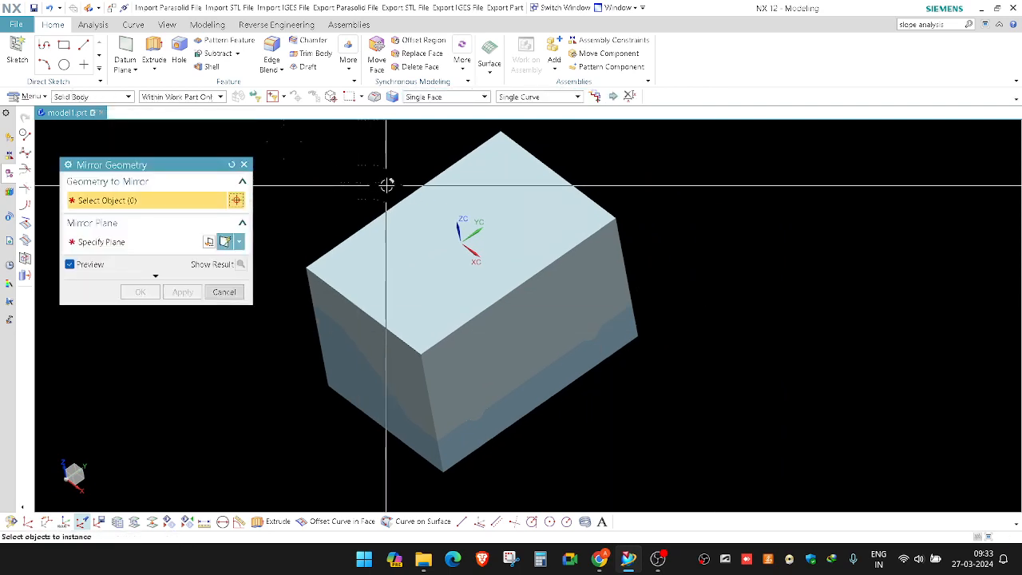
key("ctrl+a")
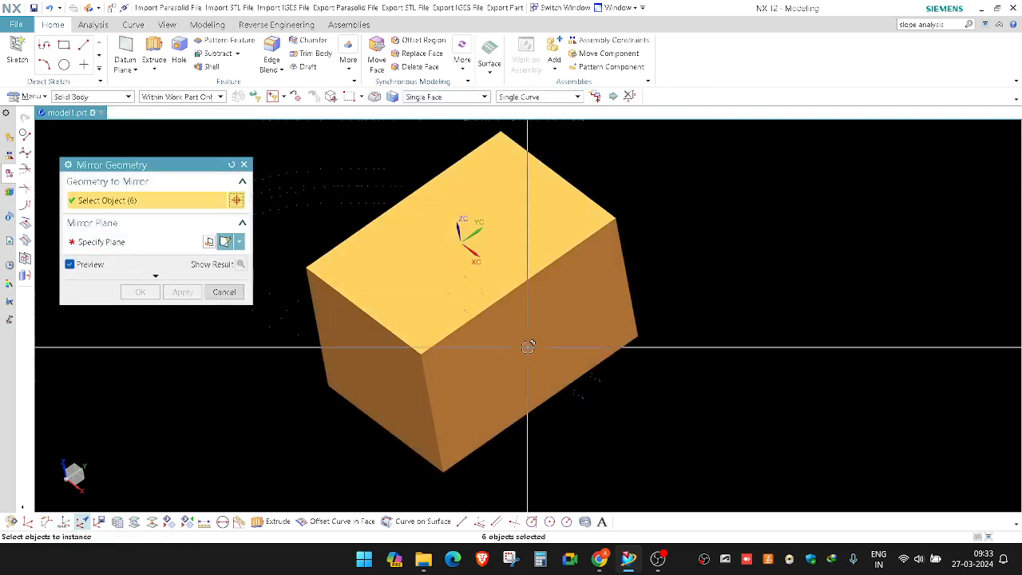
left_click(138, 242)
left_click(587, 266)
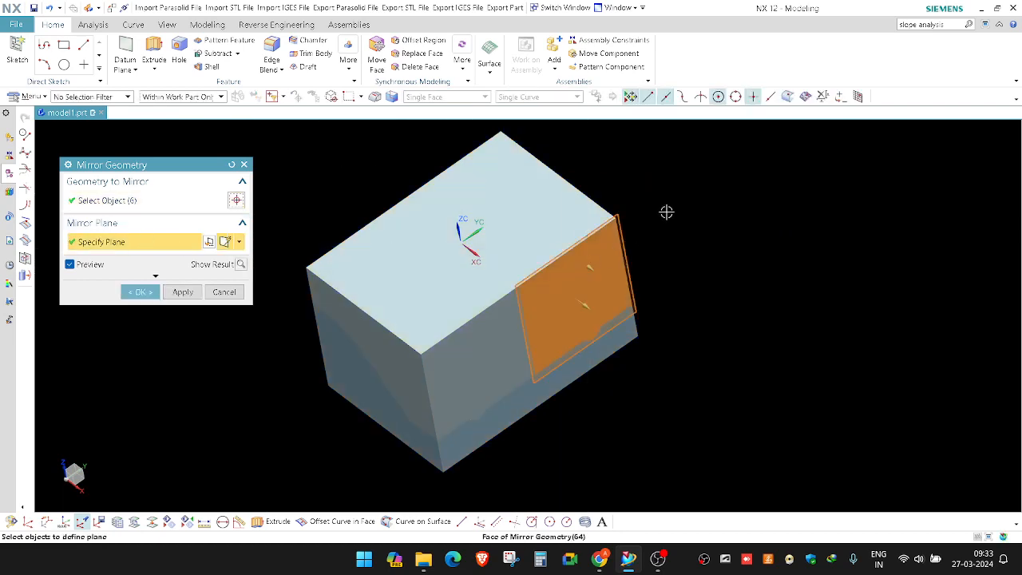
middle_click(563, 208)
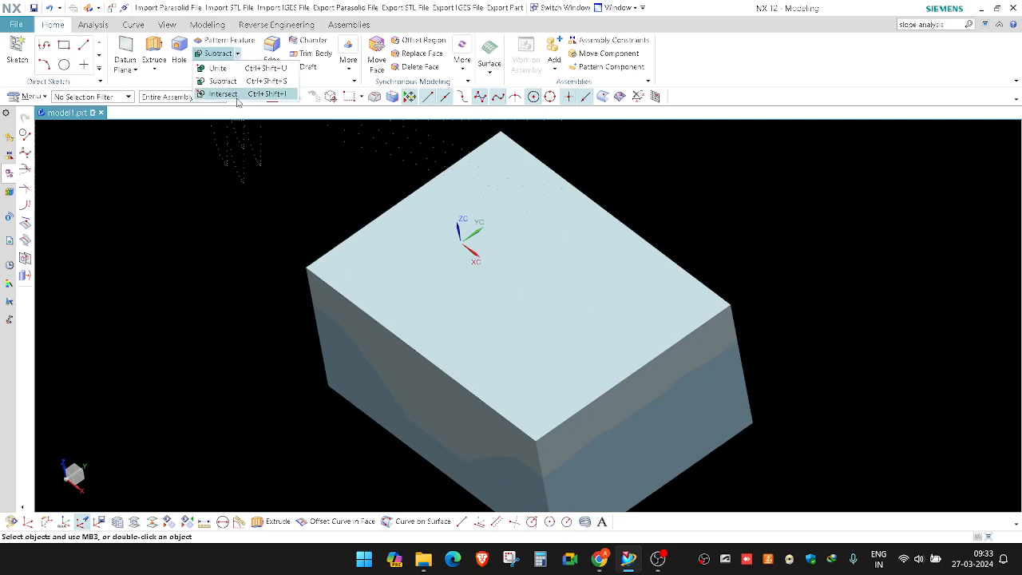
Unite the four upper blocks into a single solid body.
left_click(217, 68)
left_click(465, 229)
left_click(547, 345)
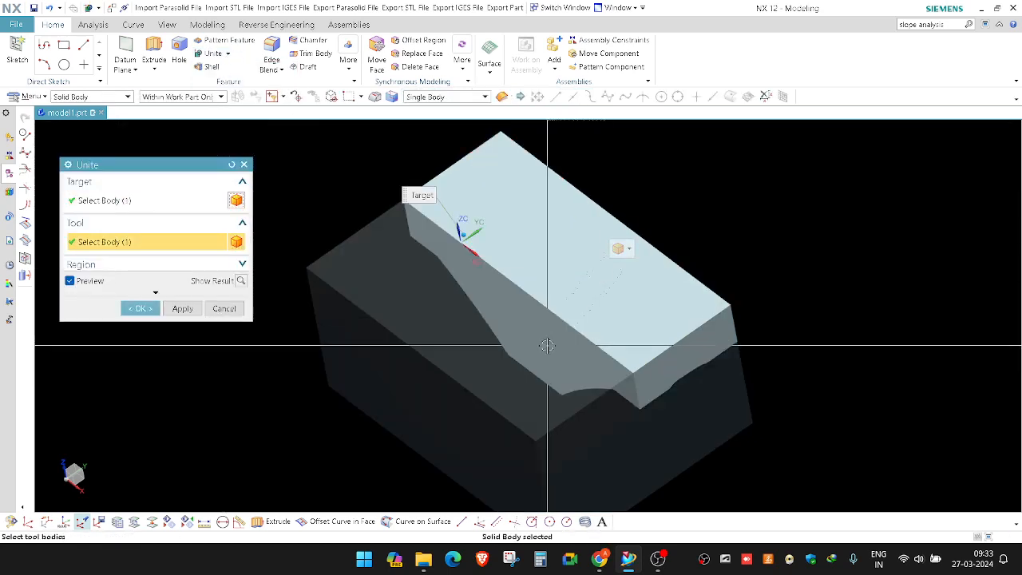
middle_click(541, 262)
middle_click_drag(540, 262, 518, 172)
Unite the four lower blocks into a single solid body.
left_click(217, 54)
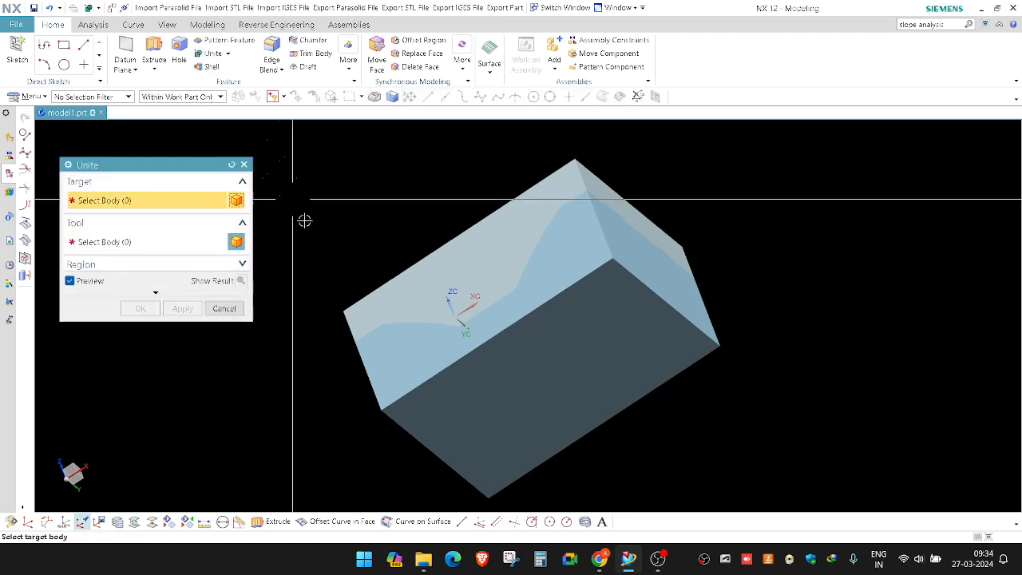
left_click(454, 349)
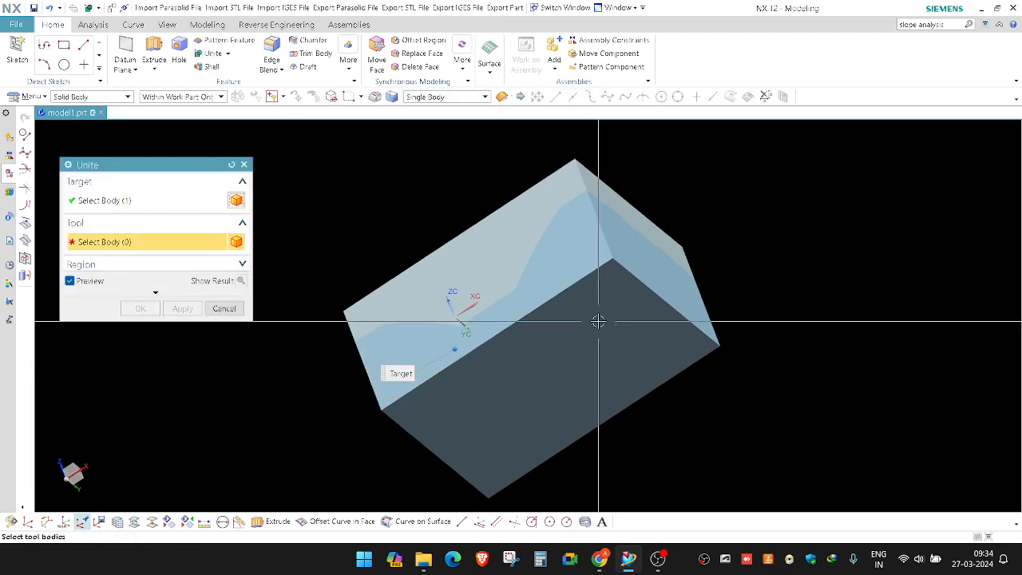
left_click(626, 358)
left_click(545, 415)
middle_click(634, 315)
Hide the united upper block to expose the lower block with its four green bosses.
middle_click_drag(634, 315, 762, 379)
key("ctrl+b")
left_click(595, 308)
middle_click(580, 299)
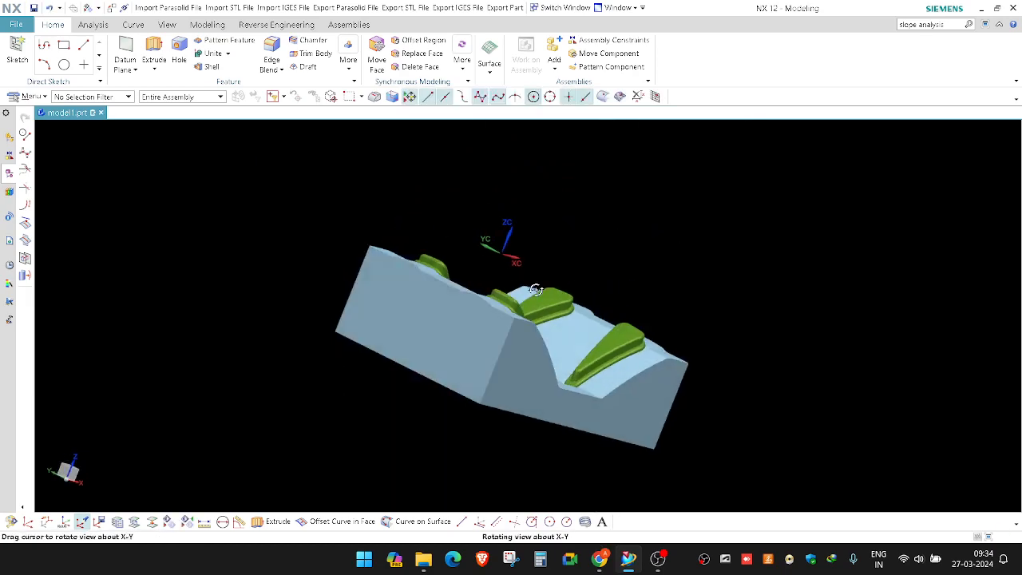
scroll(490, 341, "up", 3)
middle_click_drag(489, 341, 612, 378)
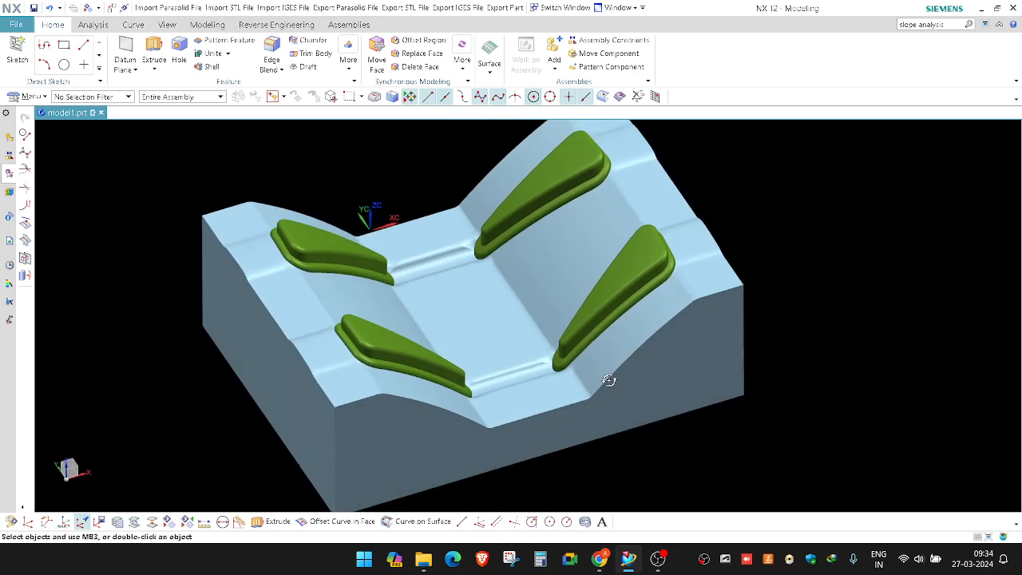
Hide the four green bosses by inverting a selection of the lower block, leaving only that block displayed.
scroll(623, 369, "down", 3)
key("ctrl+b")
scroll(567, 279, "up", 1)
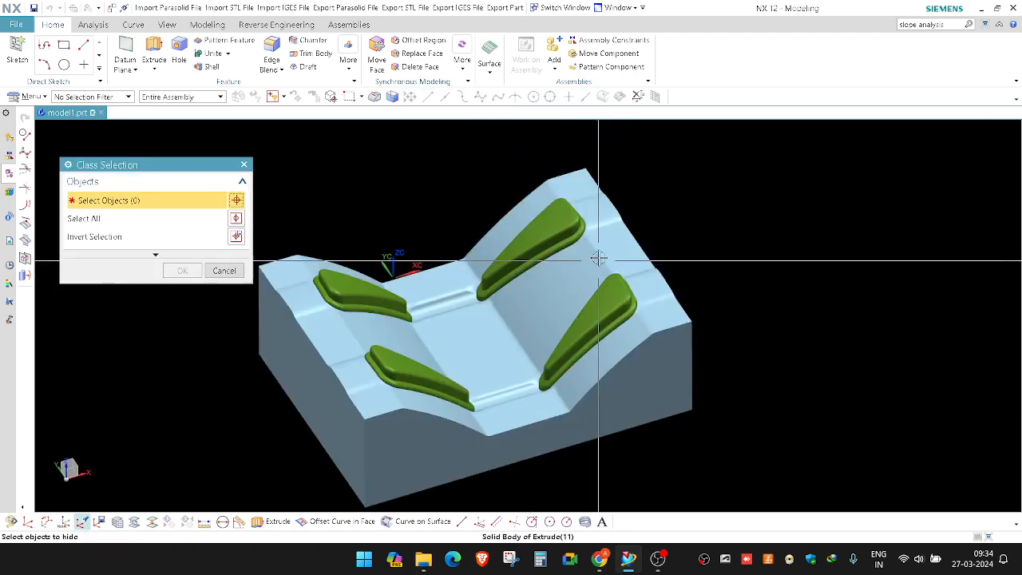
left_click(453, 281)
left_click(235, 236)
left_click(182, 271)
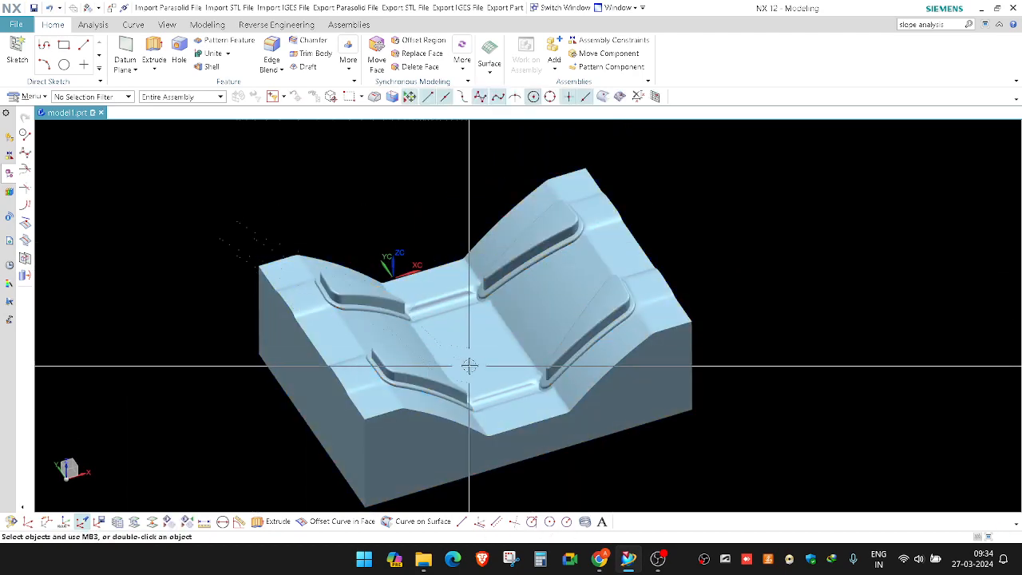
Swap visibility to the upper block and hide the construction curves, keeping only the block and its four green bosses displayed.
middle_click_drag(468, 365, 529, 306)
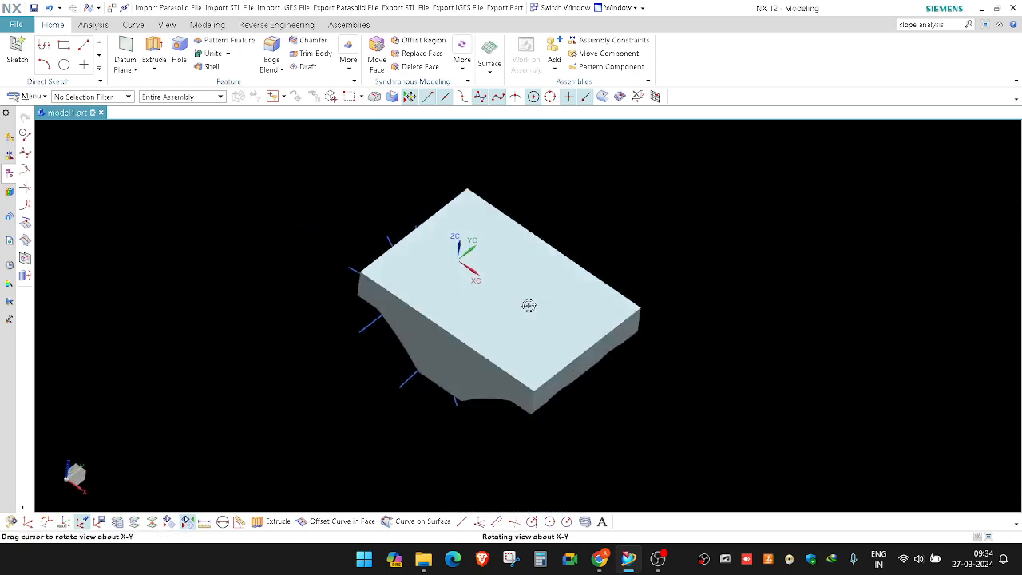
middle_click_drag(525, 191, 527, 266)
key("ctrl+b")
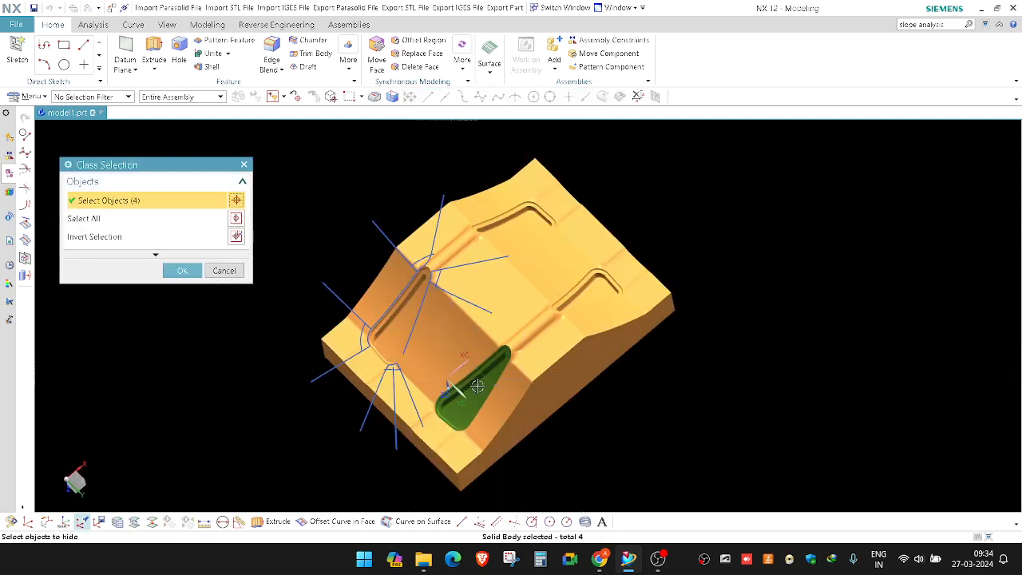
left_click(238, 240)
middle_click(288, 269)
scroll(301, 301, "up", 2)
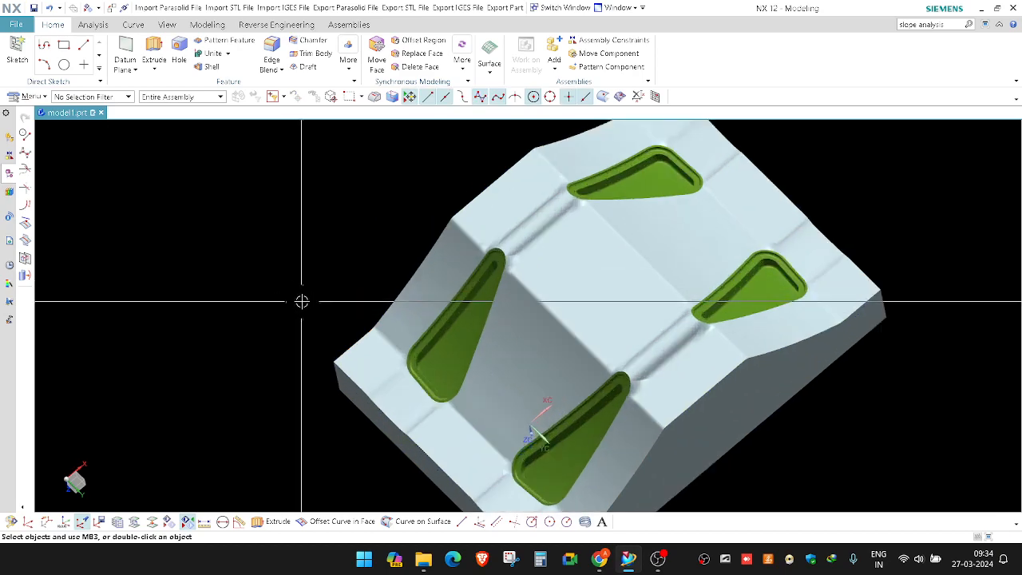
middle_click_drag(301, 301, 394, 284)
middle_click_drag(285, 285, 410, 257)
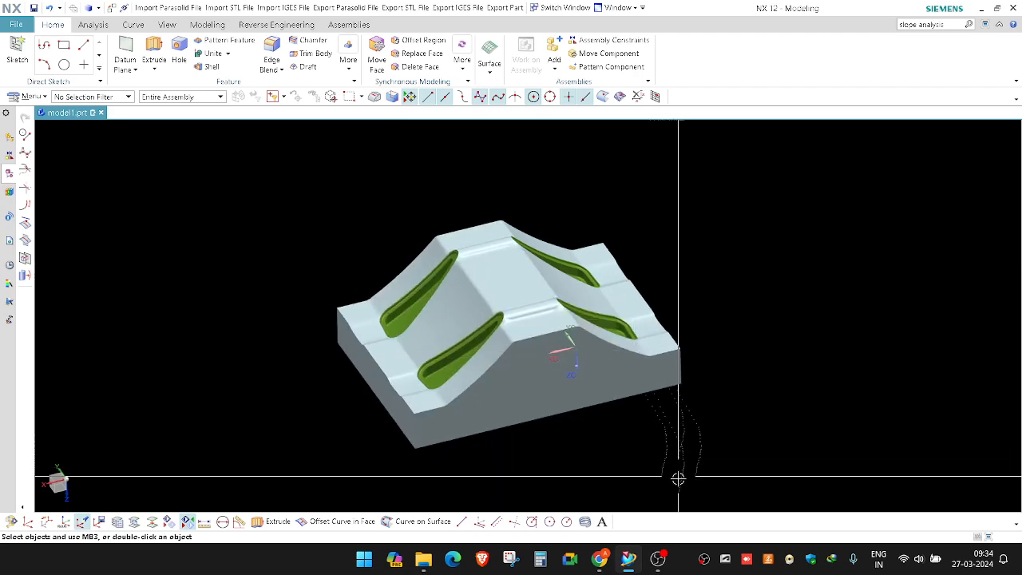